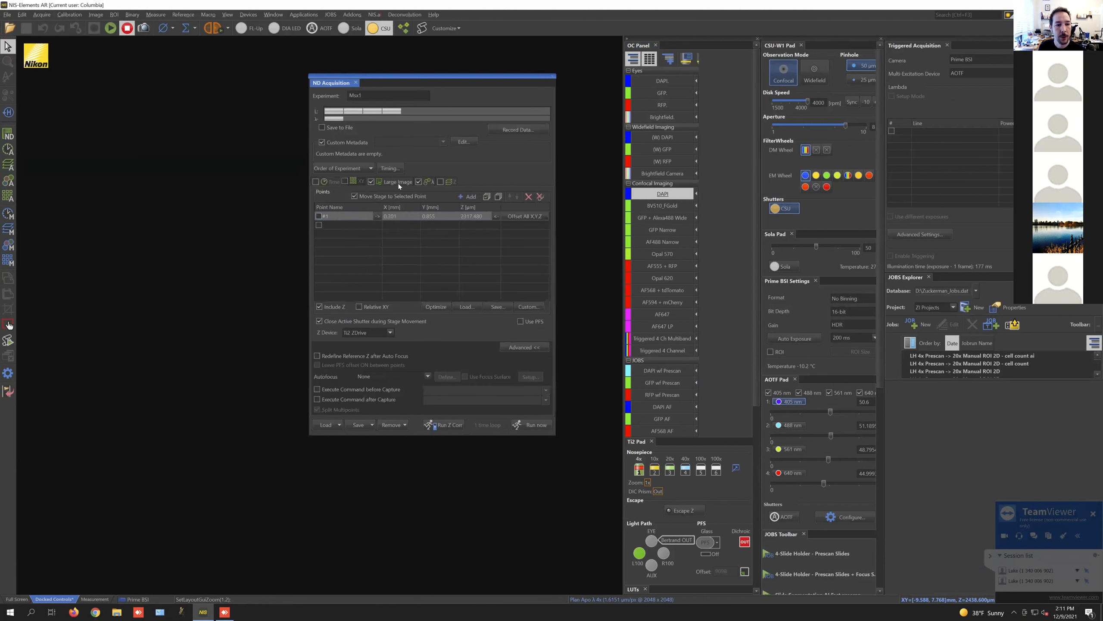
# Step: Review the wavelength channel setup of the ND acquisition and close its window
pyautogui.click(430, 186)
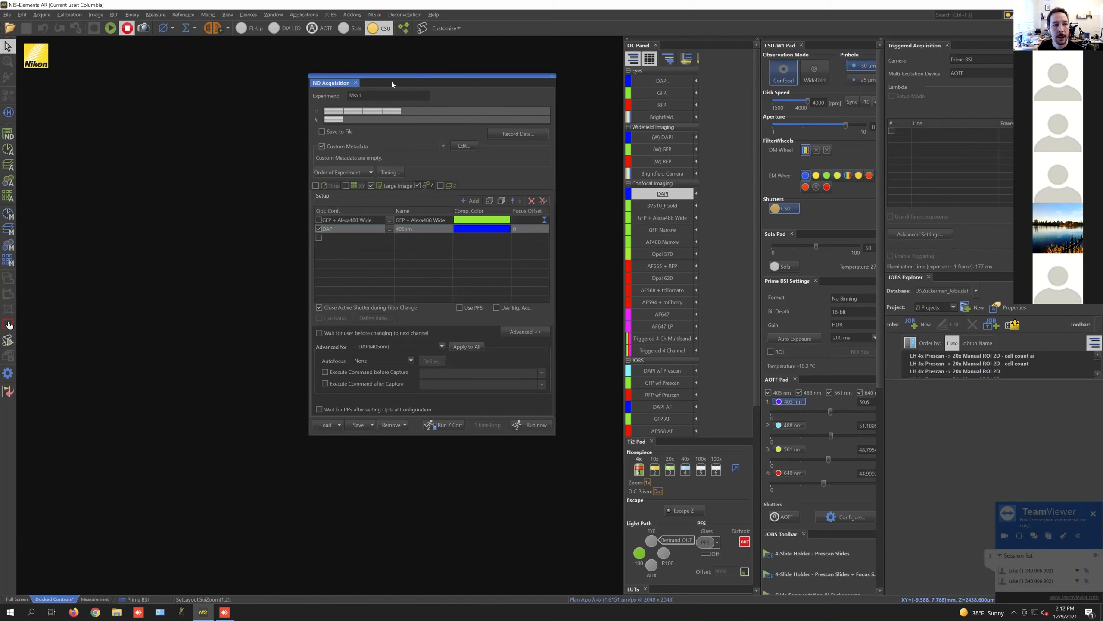
pyautogui.moveTo(382, 76); pyautogui.dragTo(393, 86)
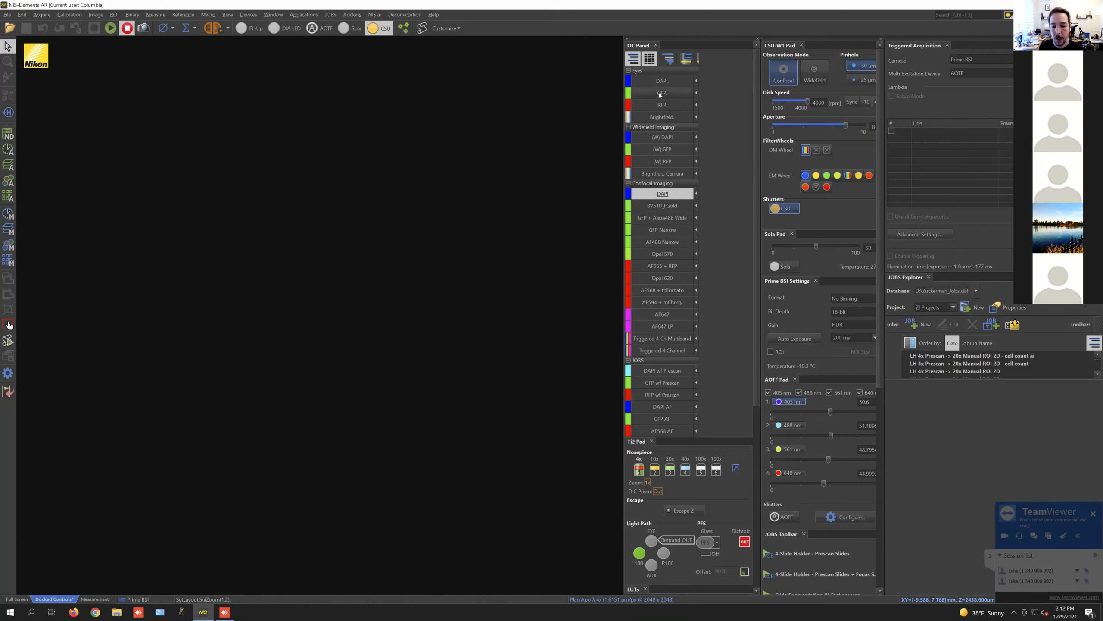
# Step: Open the "4-Slide Holder - Prescan Slides" job for editing
pyautogui.scroll(-5, 870, 222)
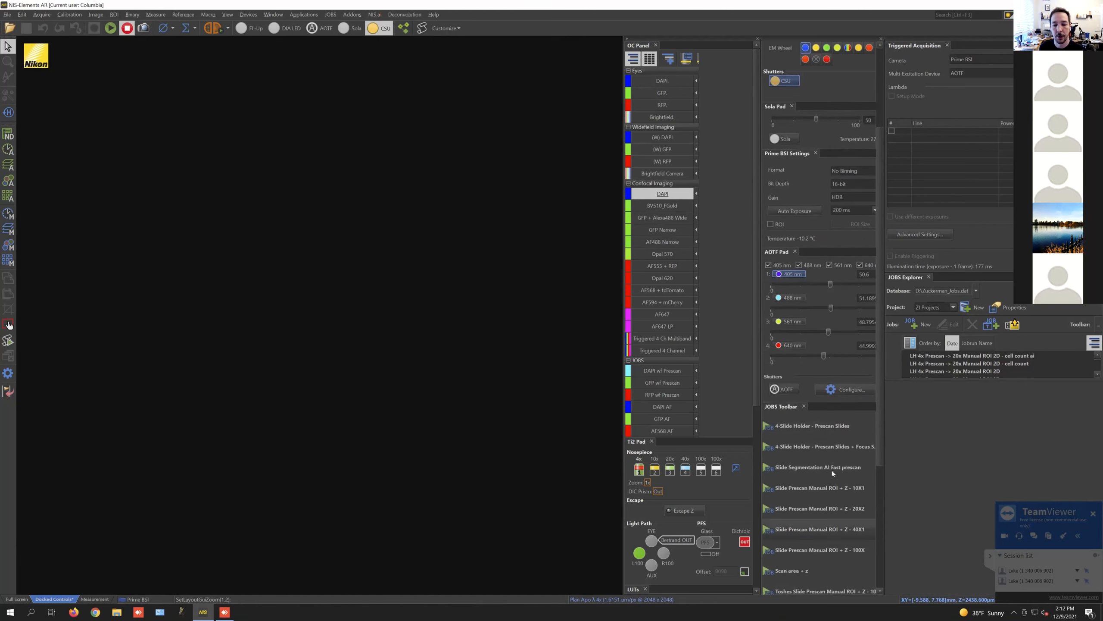
pyautogui.rightClick(800, 425)
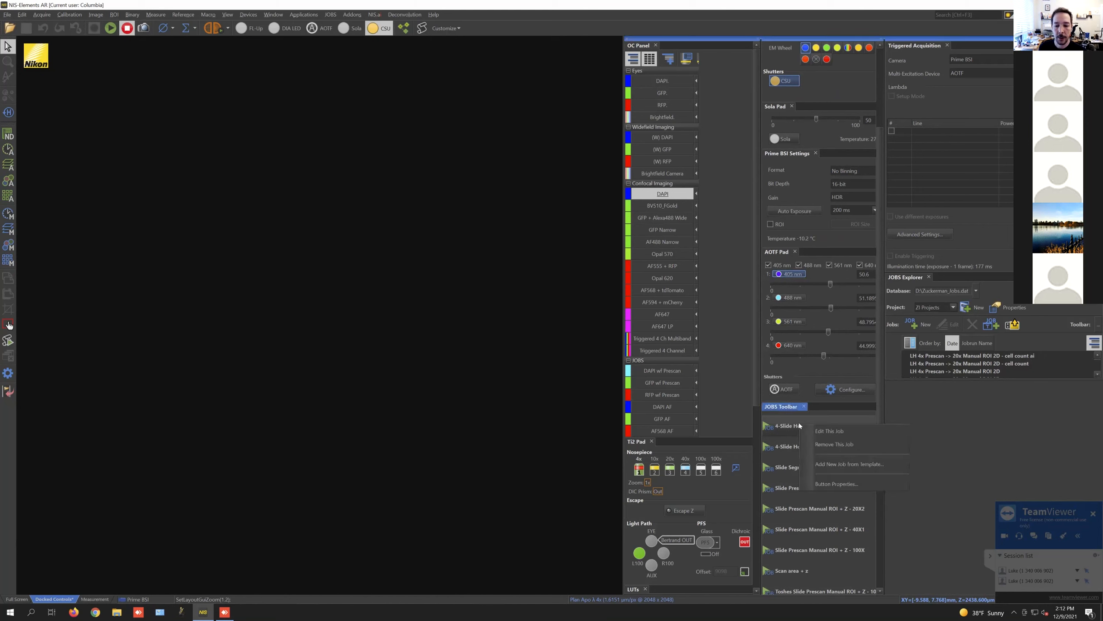
pyautogui.click(829, 431)
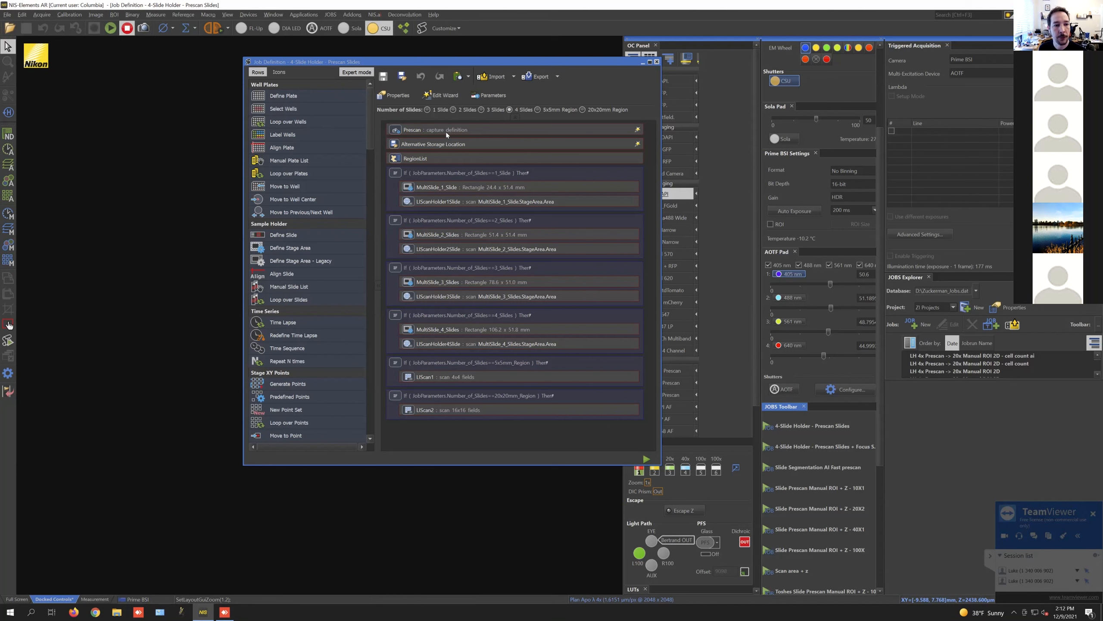
# Step: Examine the available job tasks, from well plates and sample holders through acquisition and conditions to analysis and GA3 processing
pyautogui.scroll(-5, 371, 117)
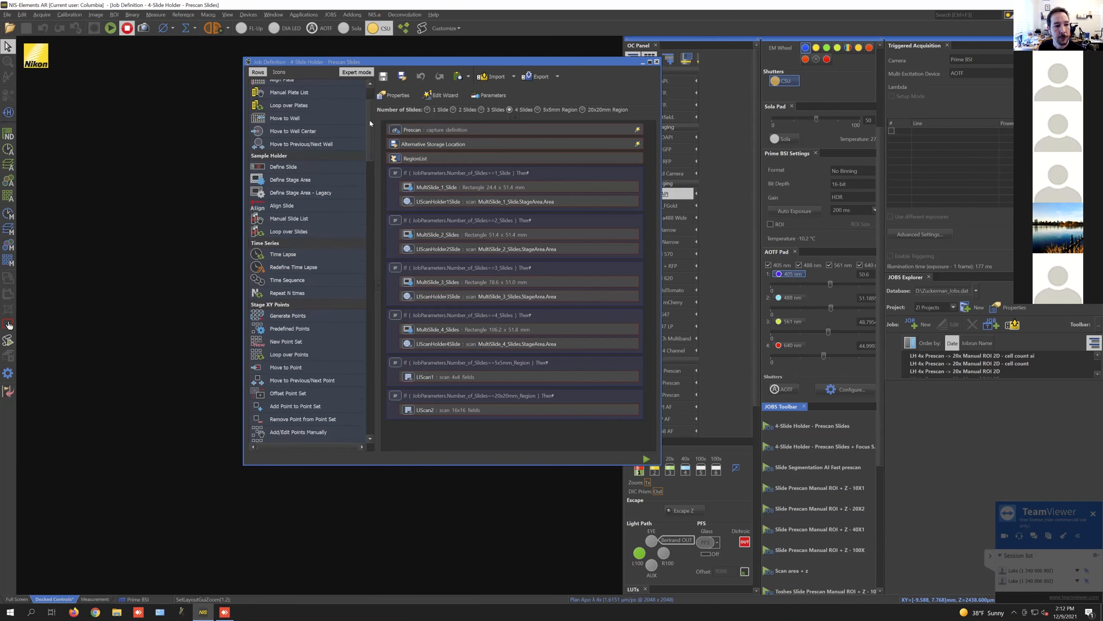
pyautogui.scroll(-1, 368, 145)
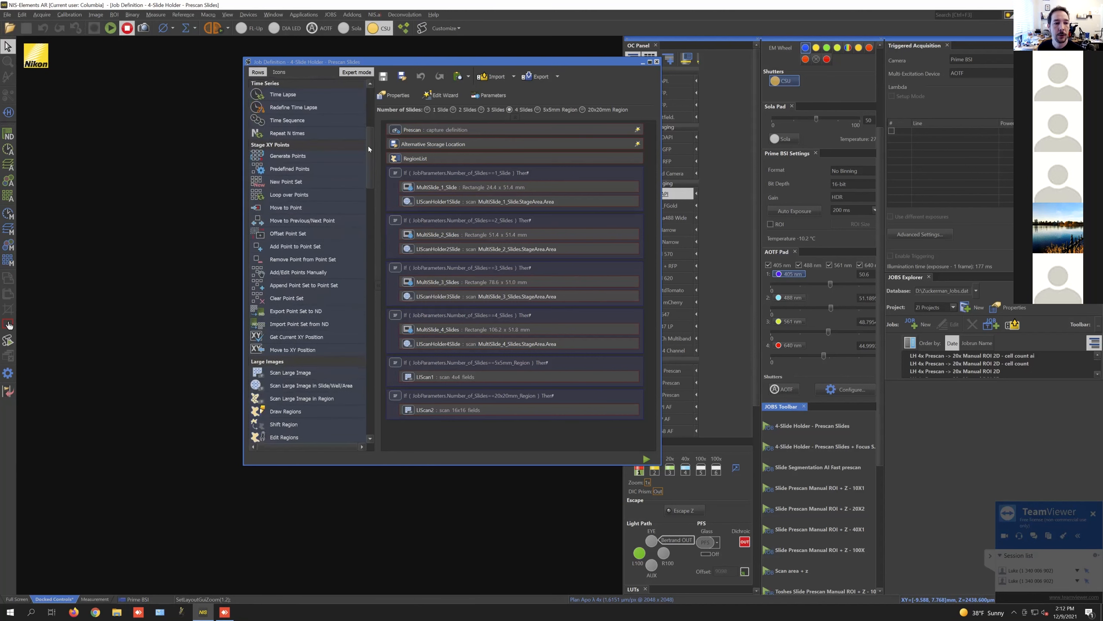
pyautogui.scroll(5, 368, 143)
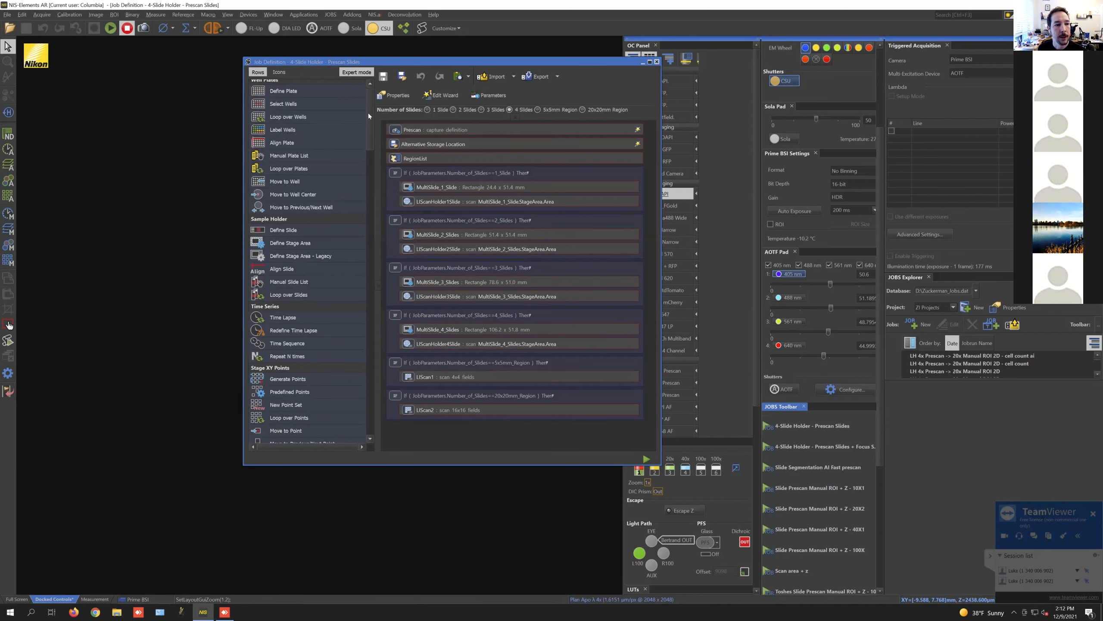
pyautogui.scroll(1, 368, 112)
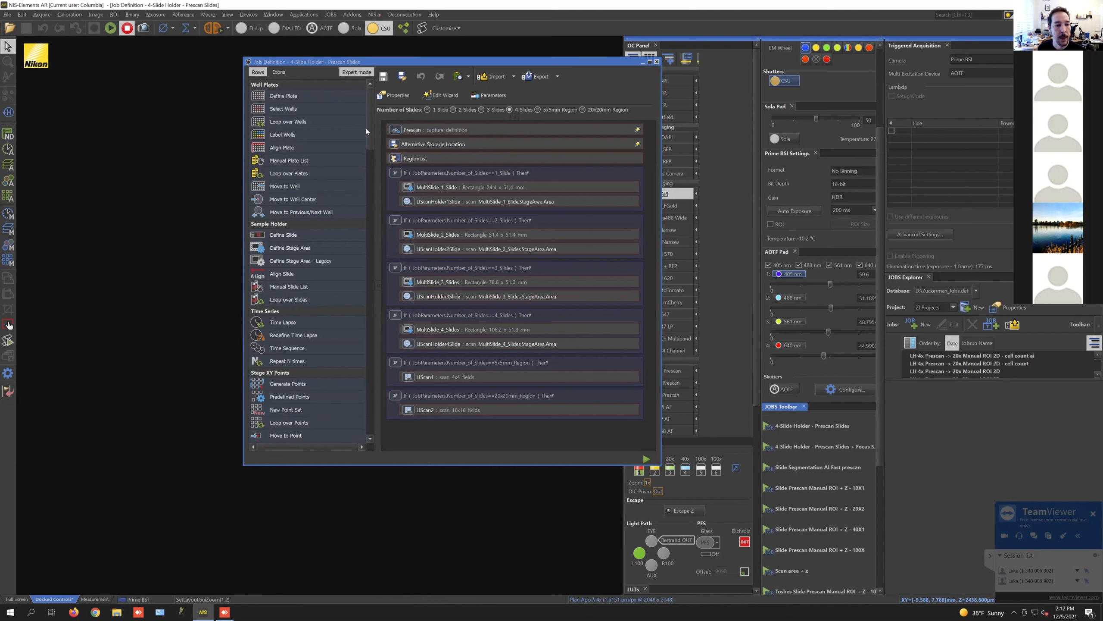
pyautogui.scroll(-5, 369, 145)
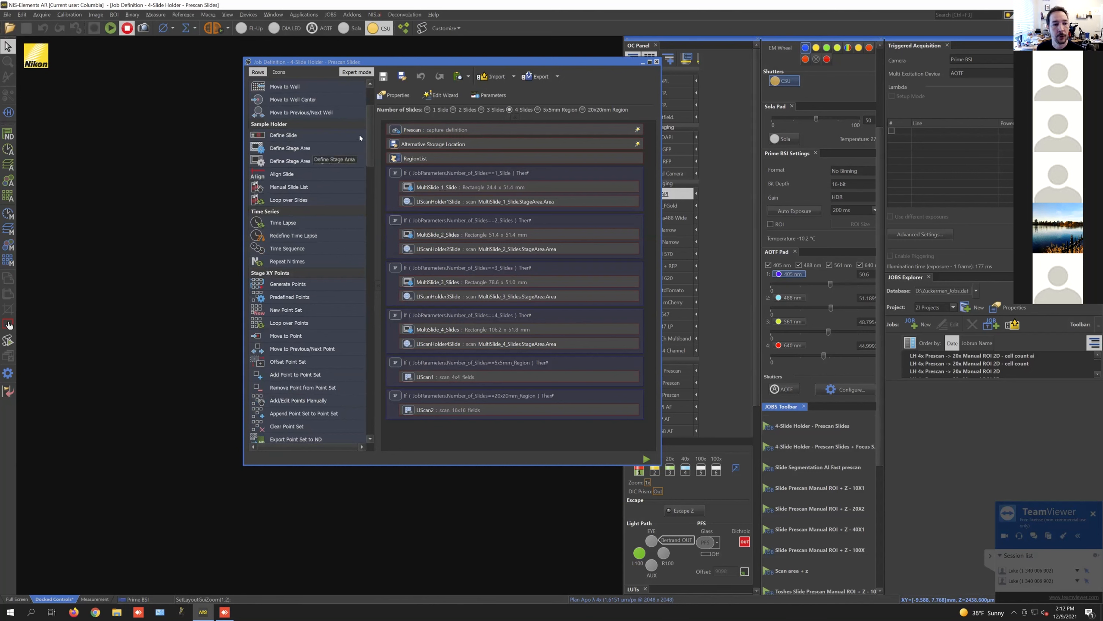
pyautogui.scroll(-2, 371, 139)
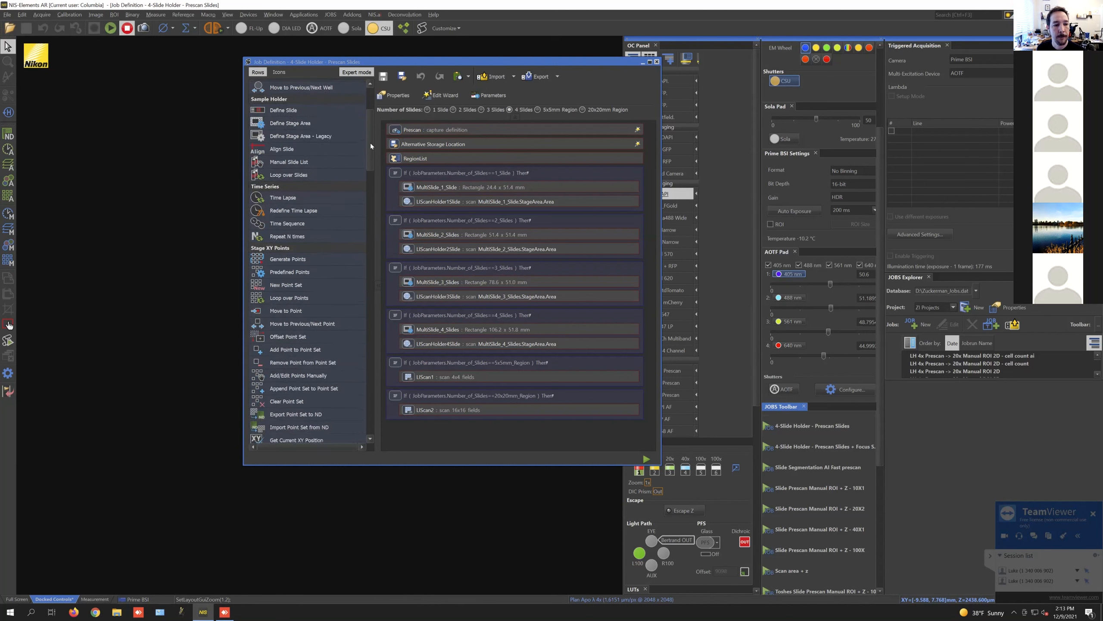
pyautogui.scroll(-5, 369, 144)
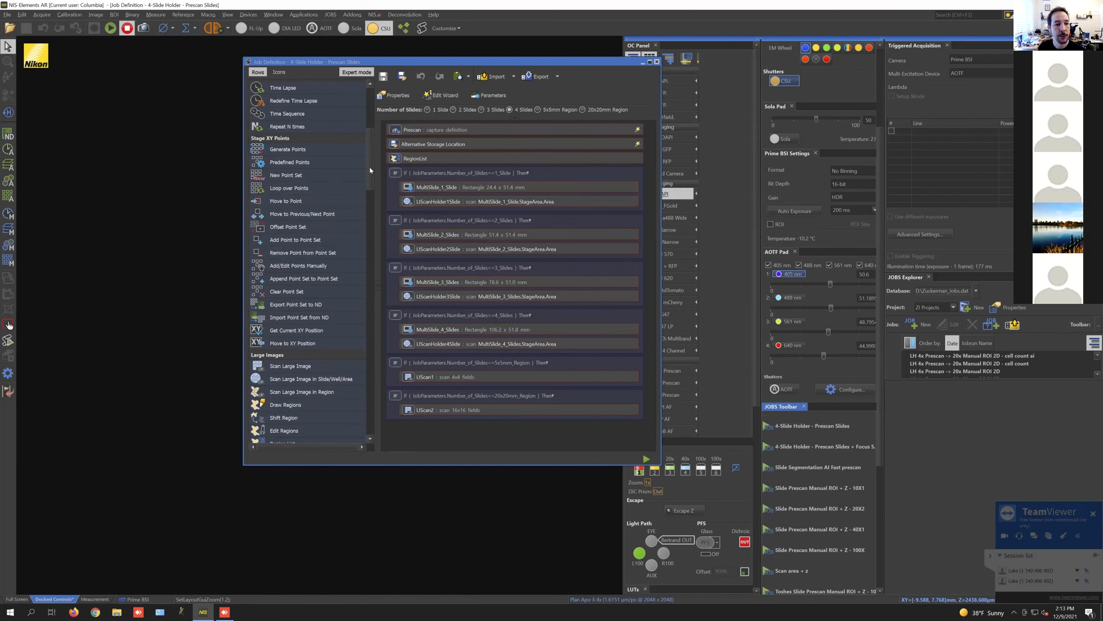
pyautogui.moveTo(370, 170); pyautogui.dragTo(309, 245)
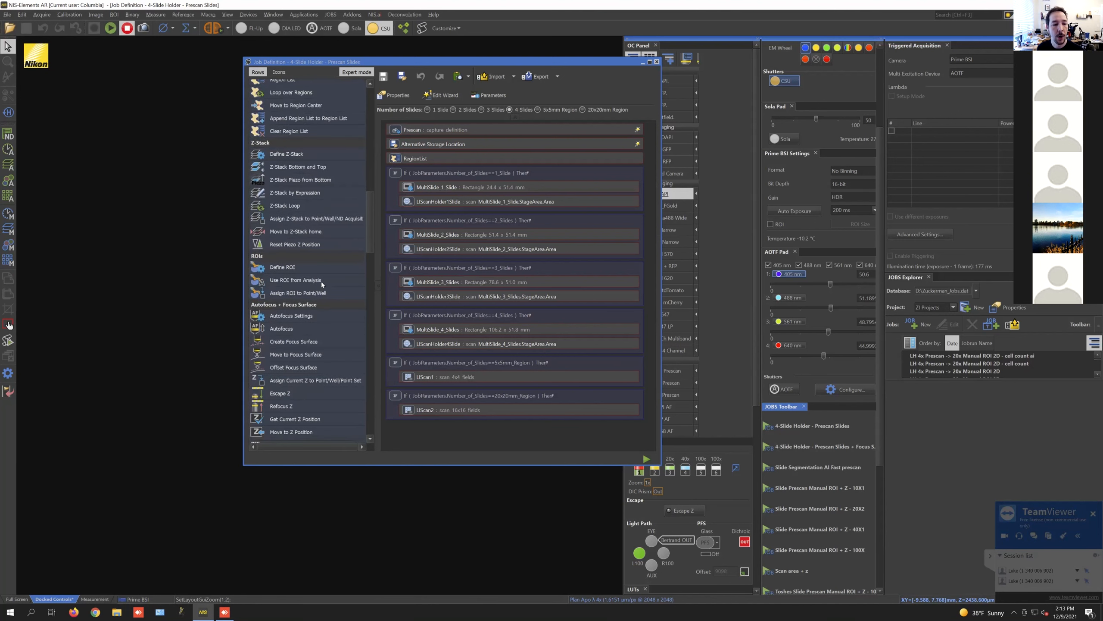
pyautogui.moveTo(369, 228); pyautogui.dragTo(258, 260)
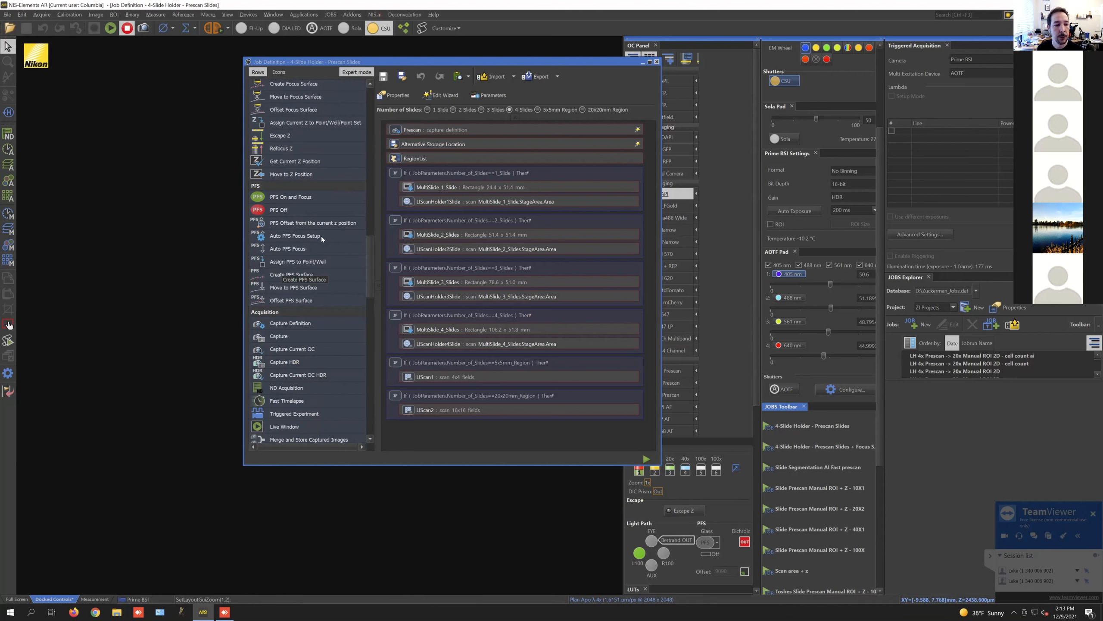
pyautogui.moveTo(366, 268); pyautogui.dragTo(365, 319)
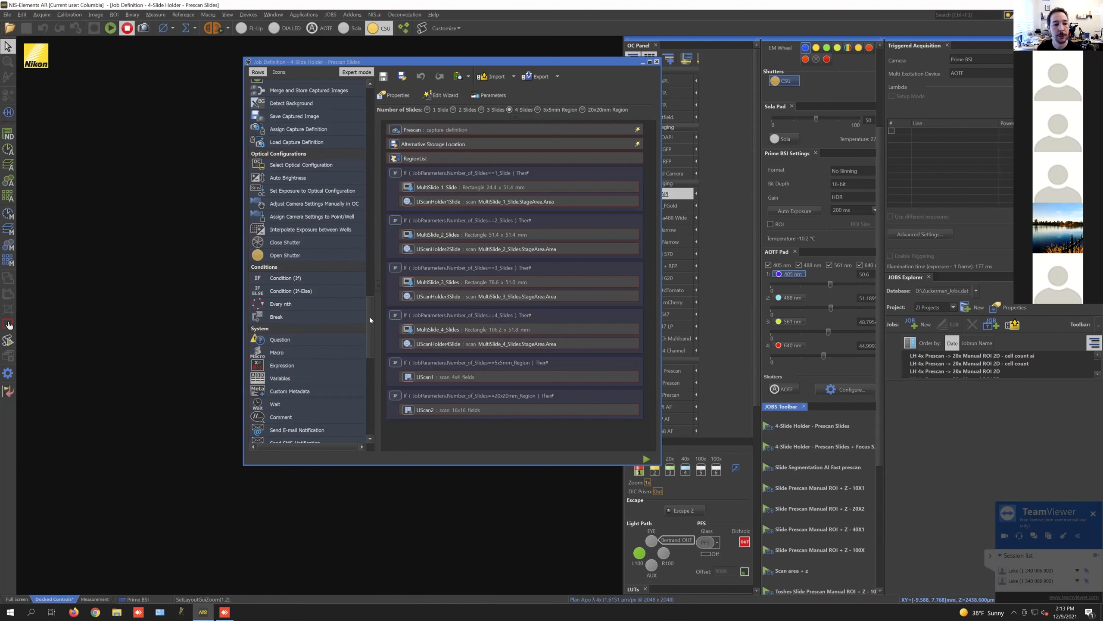
pyautogui.moveTo(370, 320); pyautogui.dragTo(365, 355)
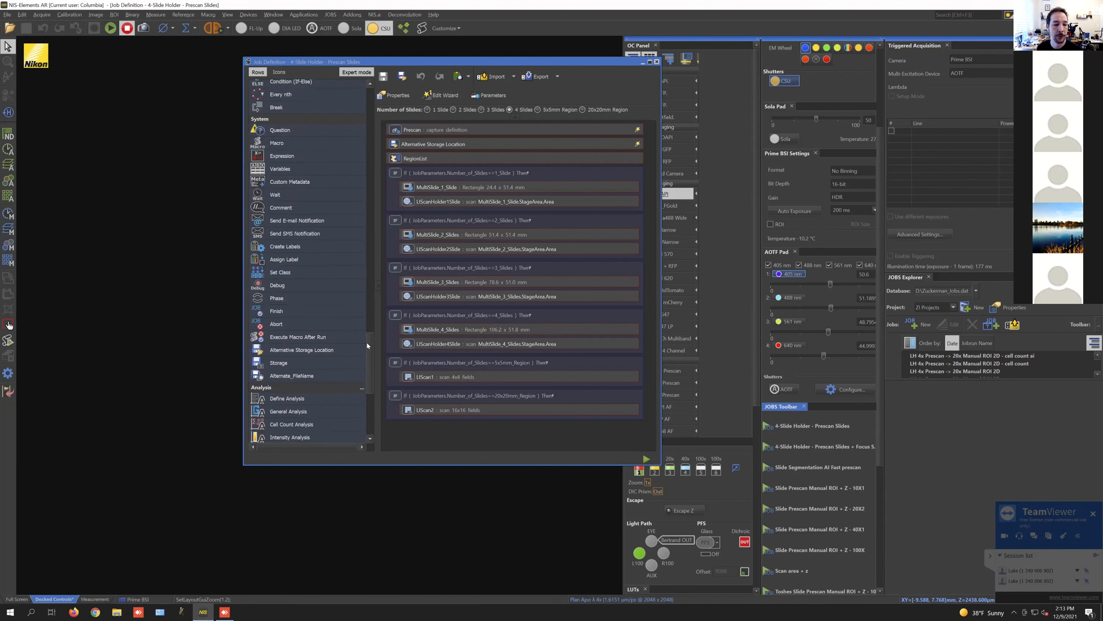
pyautogui.scroll(-4, 367, 374)
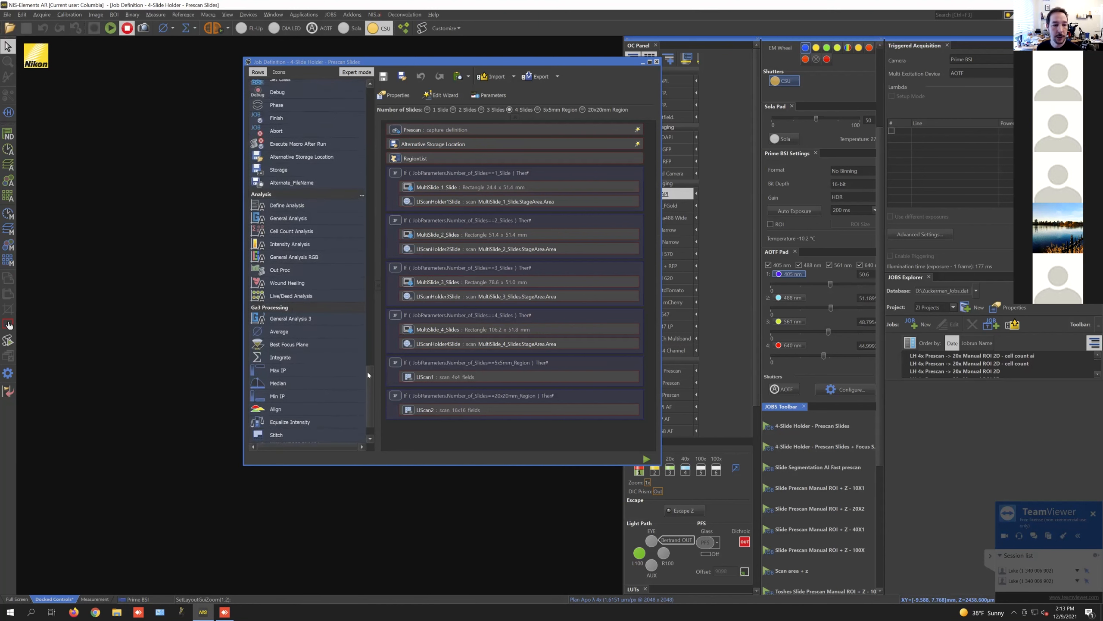
pyautogui.moveTo(363, 295); pyautogui.dragTo(374, 93)
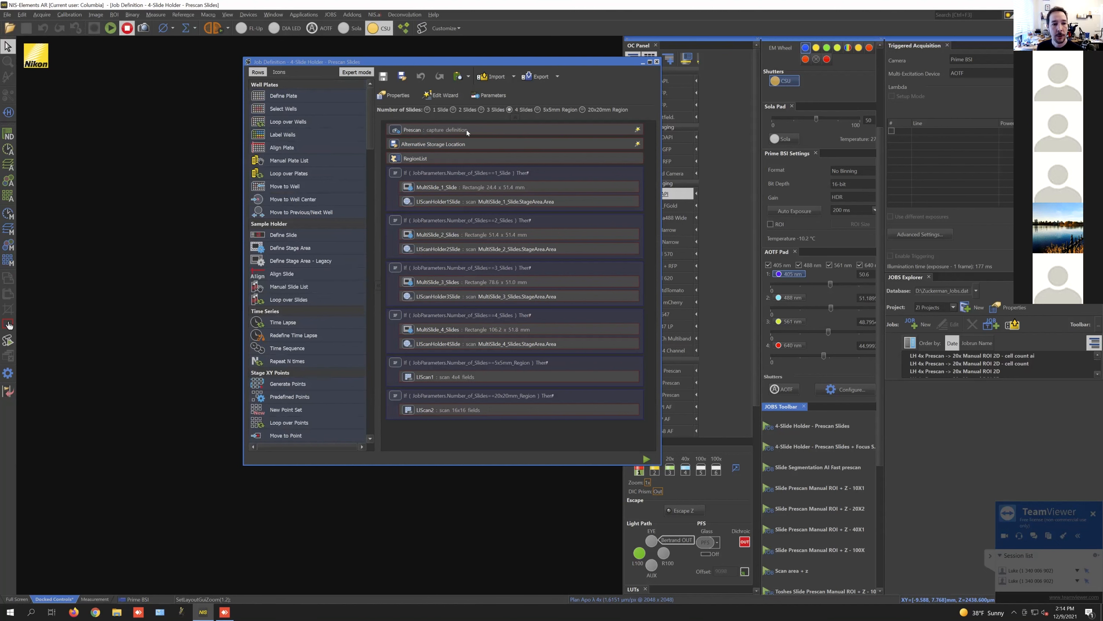
# Step: Inspect the job's Prescan capture definition, Alternative Storage Location and RegionList tasks
pyautogui.click(478, 128)
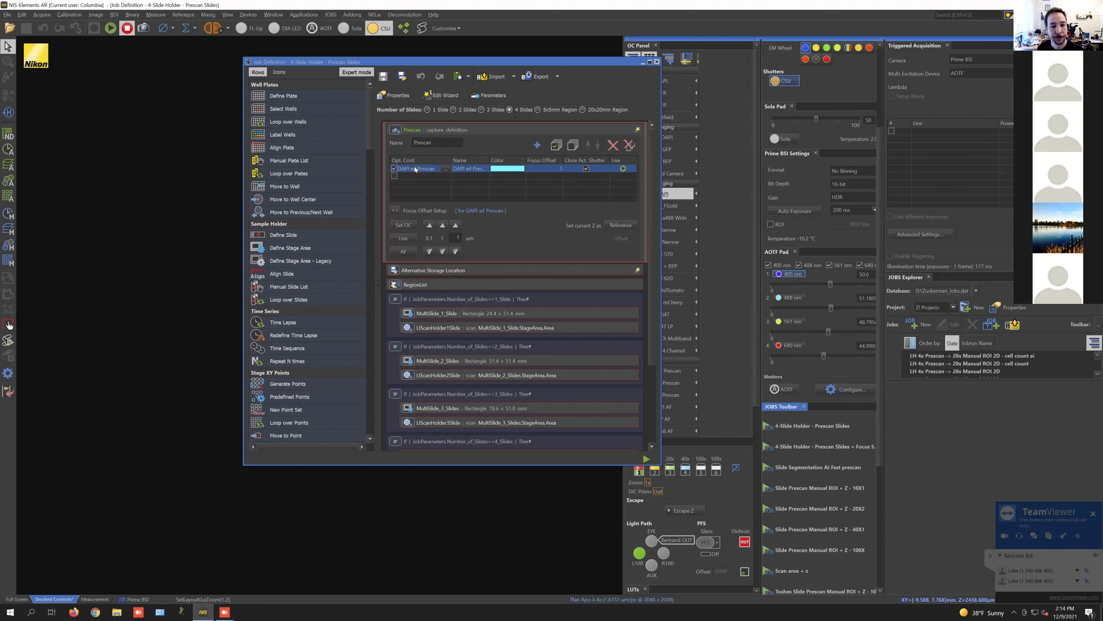
pyautogui.click(478, 127)
pyautogui.click(480, 144)
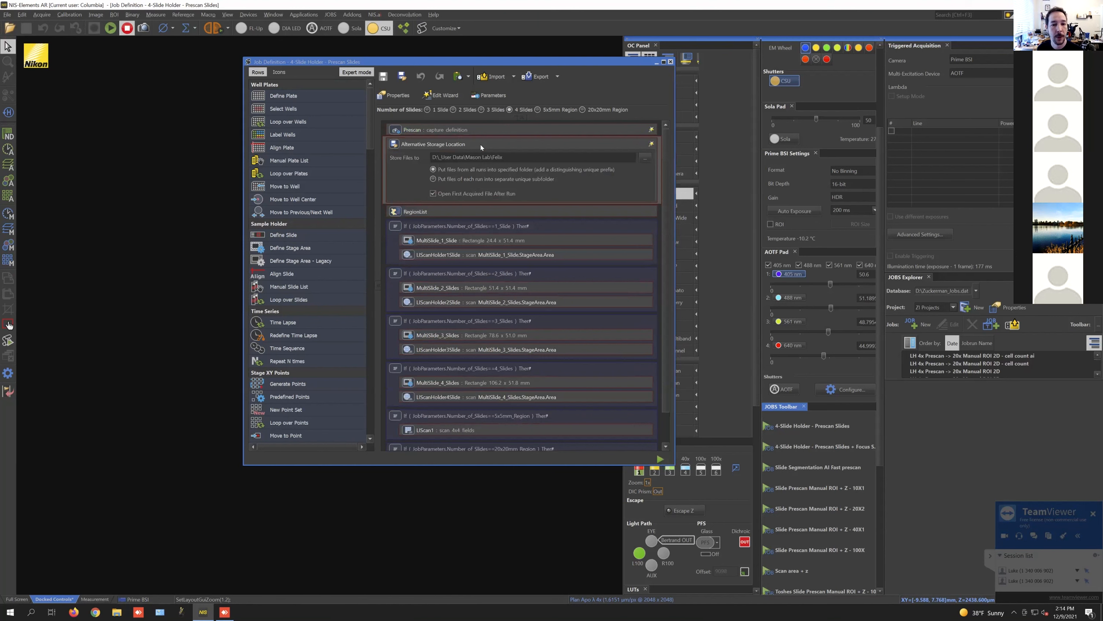
pyautogui.click(480, 144)
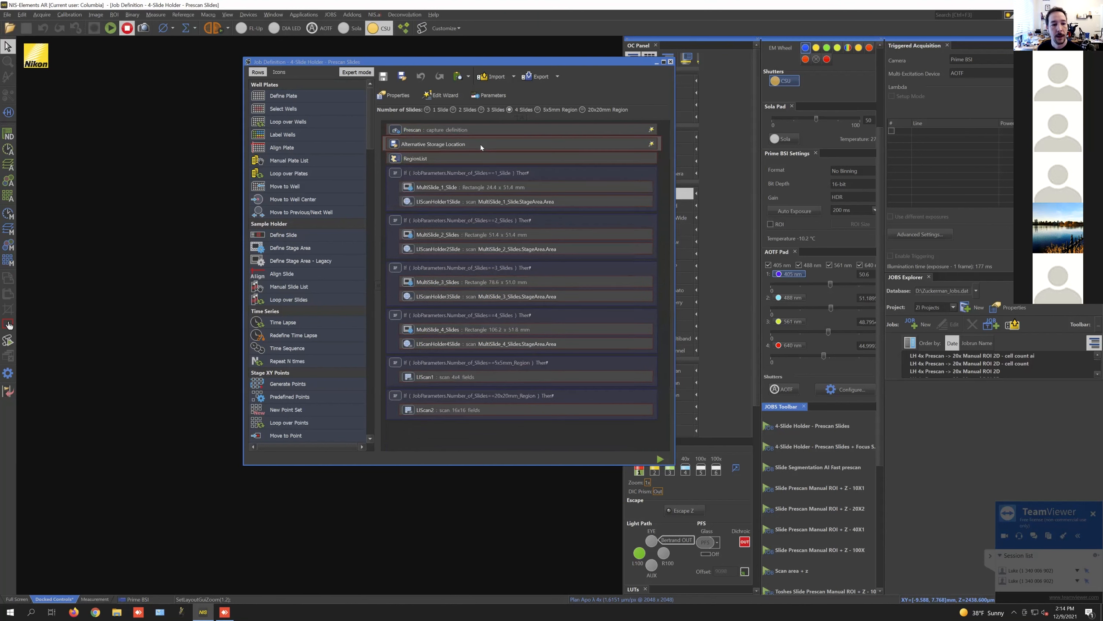
pyautogui.click(432, 158)
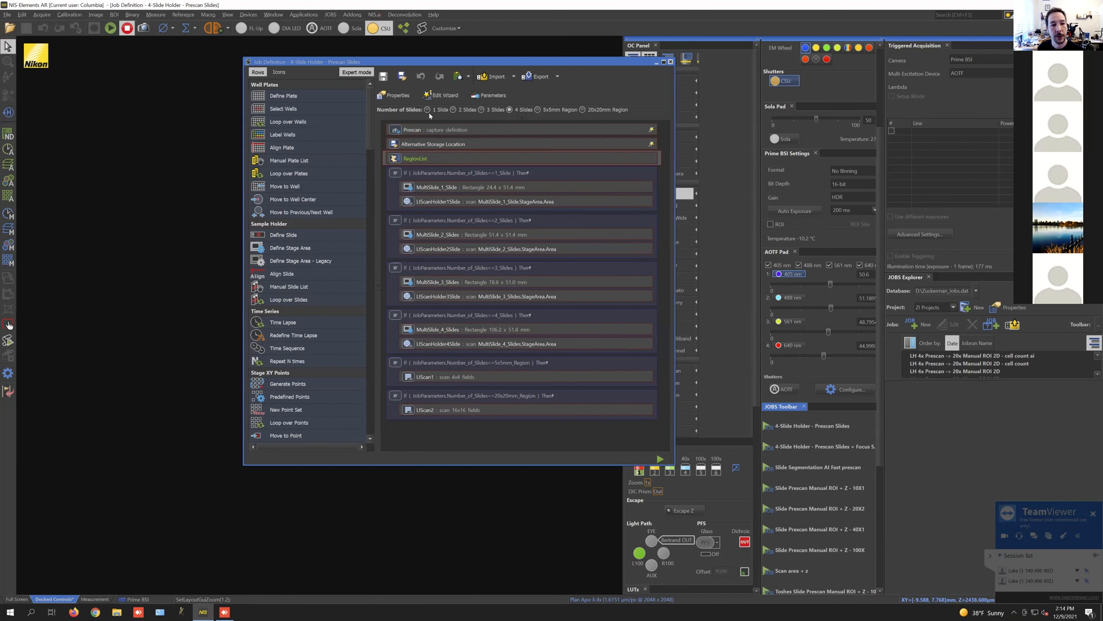
# Step: Inspect the Number of Slides job parameter and its available types, leaving the parameters unmodified
pyautogui.click(487, 98)
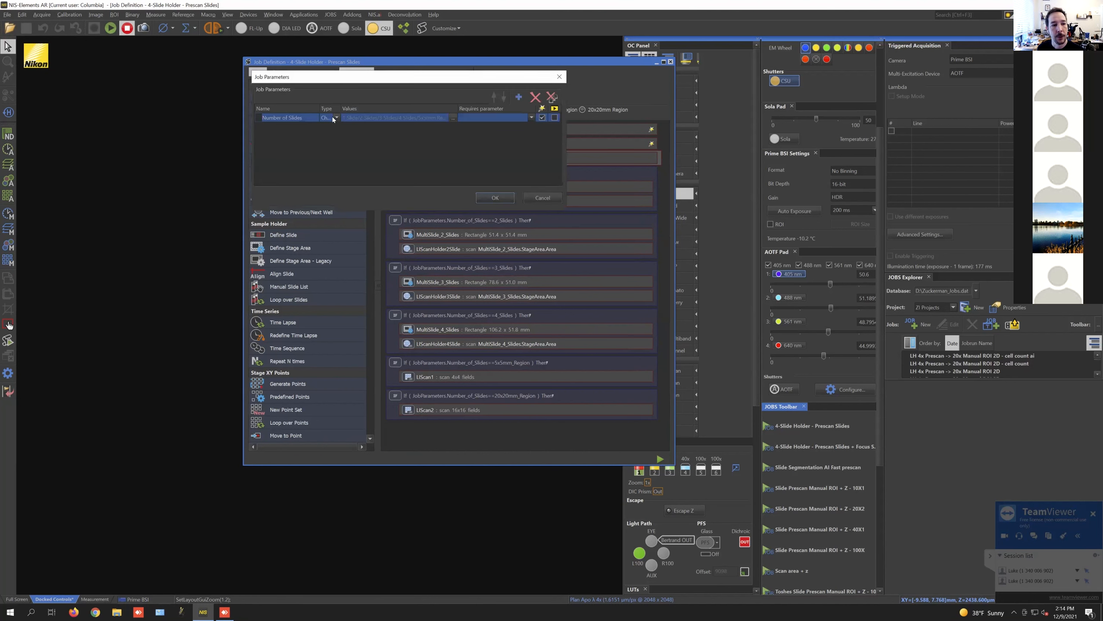
pyautogui.click(283, 117)
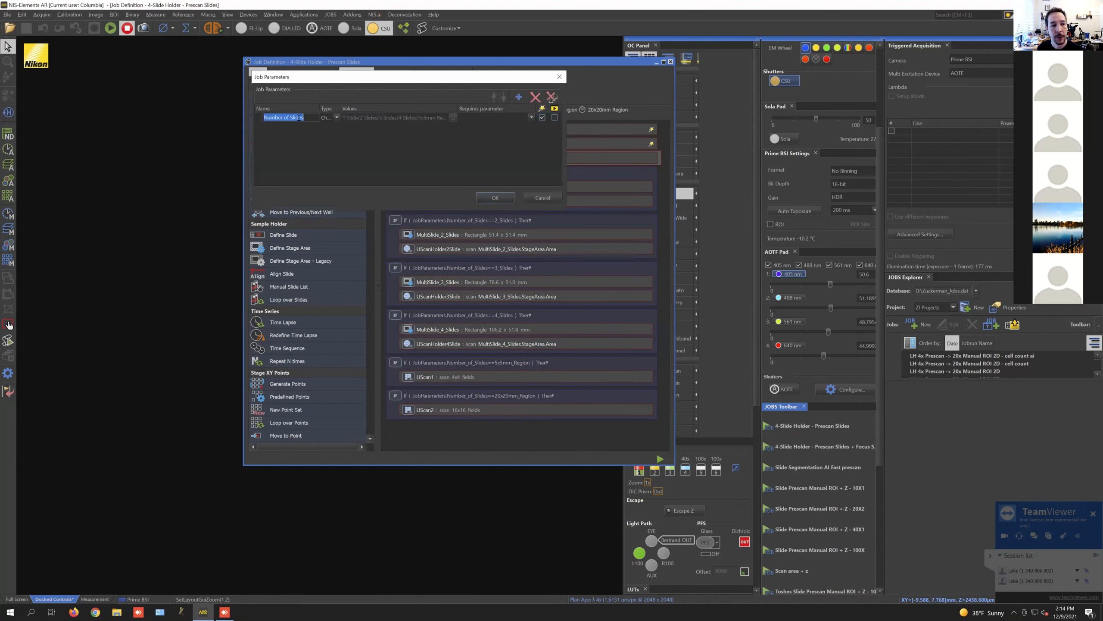
pyautogui.click(325, 119)
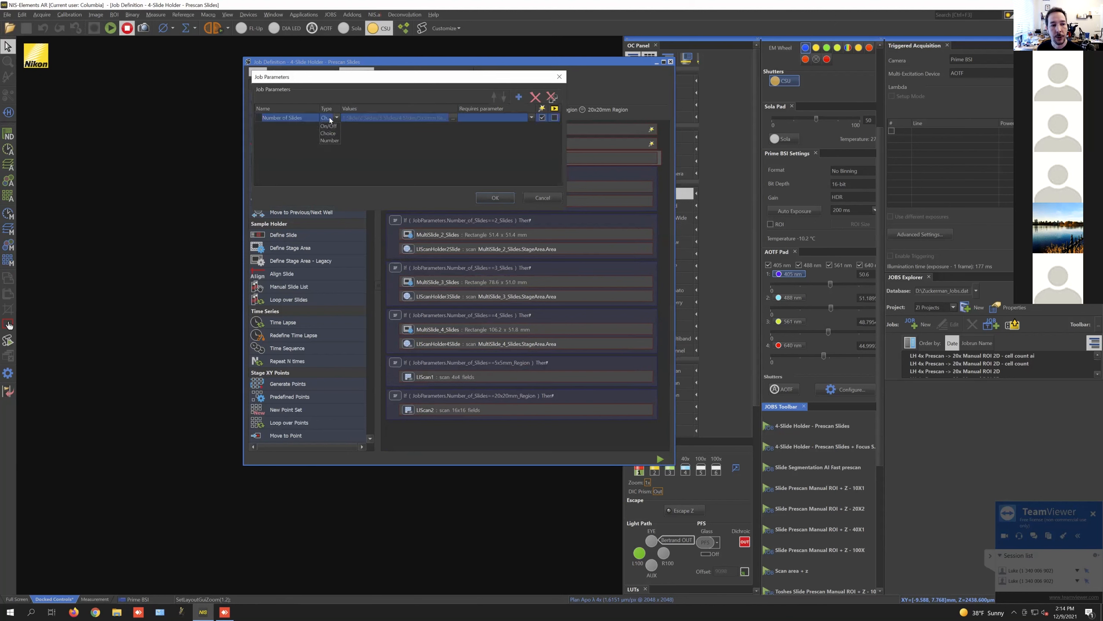
pyautogui.click(335, 112)
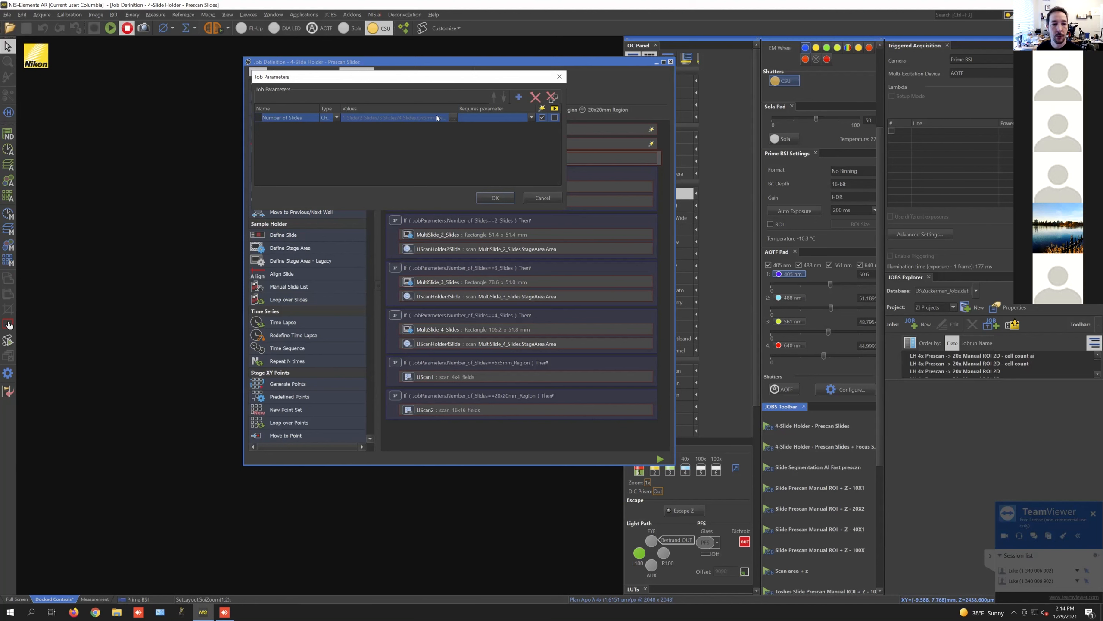
pyautogui.click(559, 77)
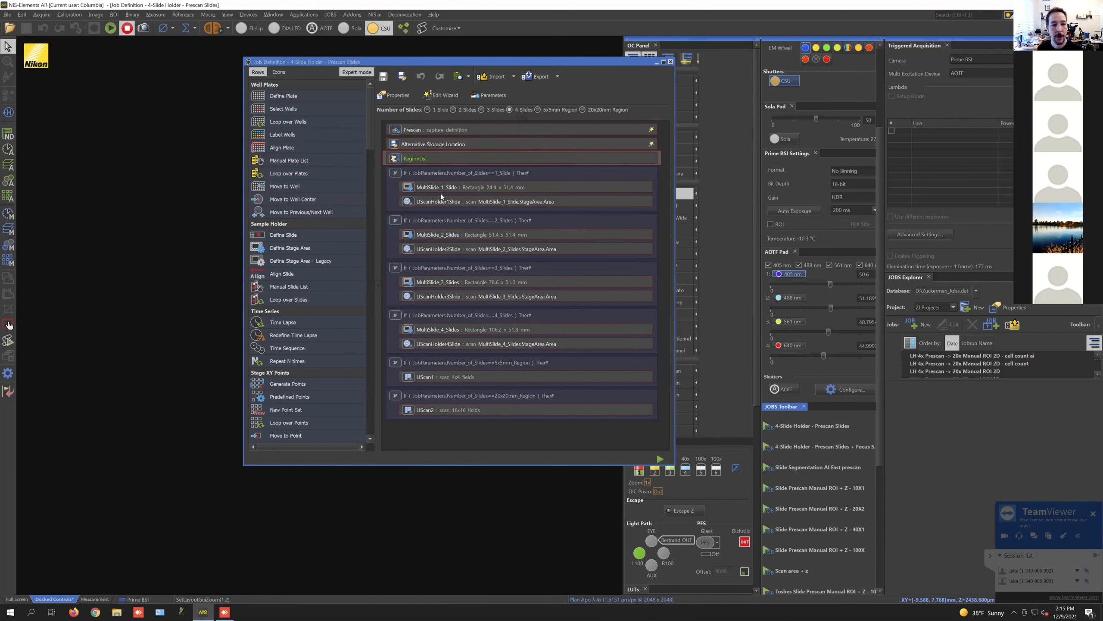
# Step: Inspect the single-slide stage area and its large-image scan settings, and close the job definition
pyautogui.click(547, 187)
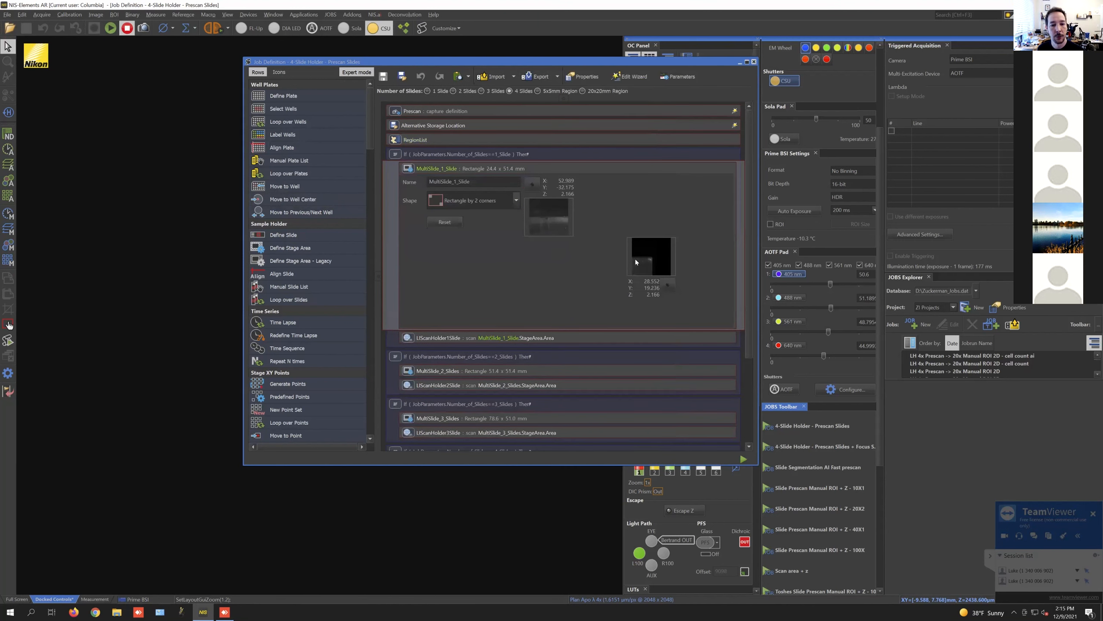
pyautogui.click(537, 169)
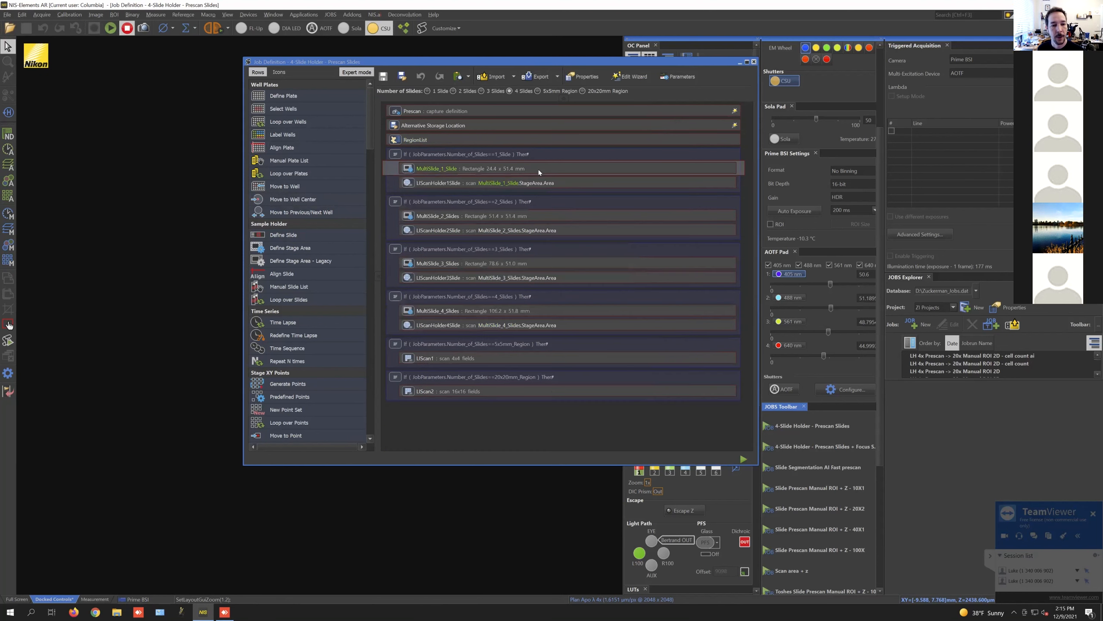
pyautogui.click(570, 183)
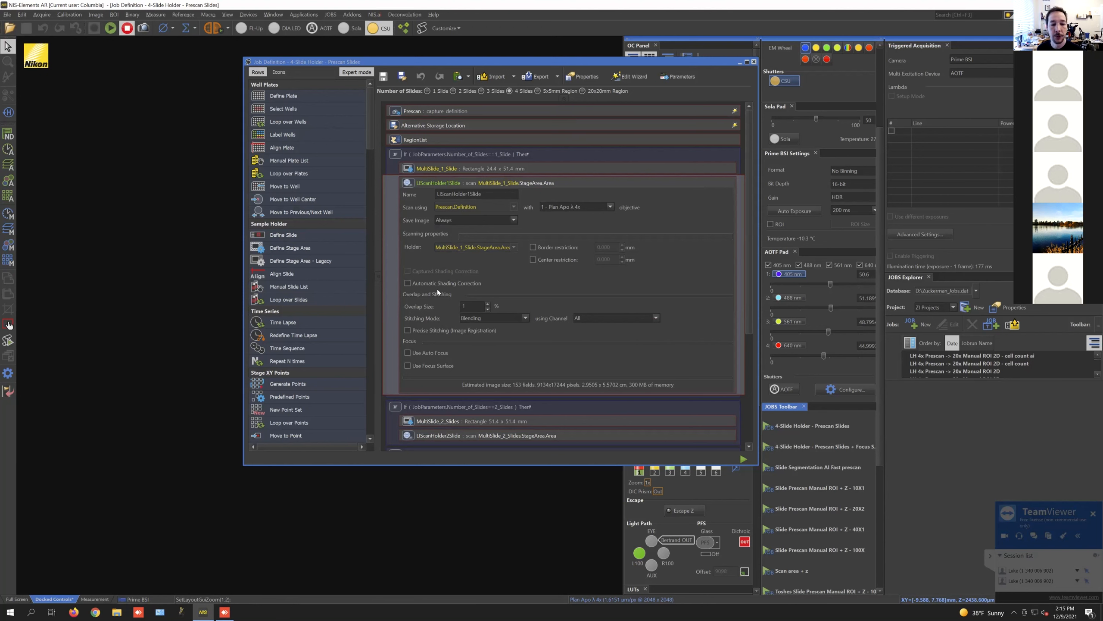
pyautogui.click(566, 183)
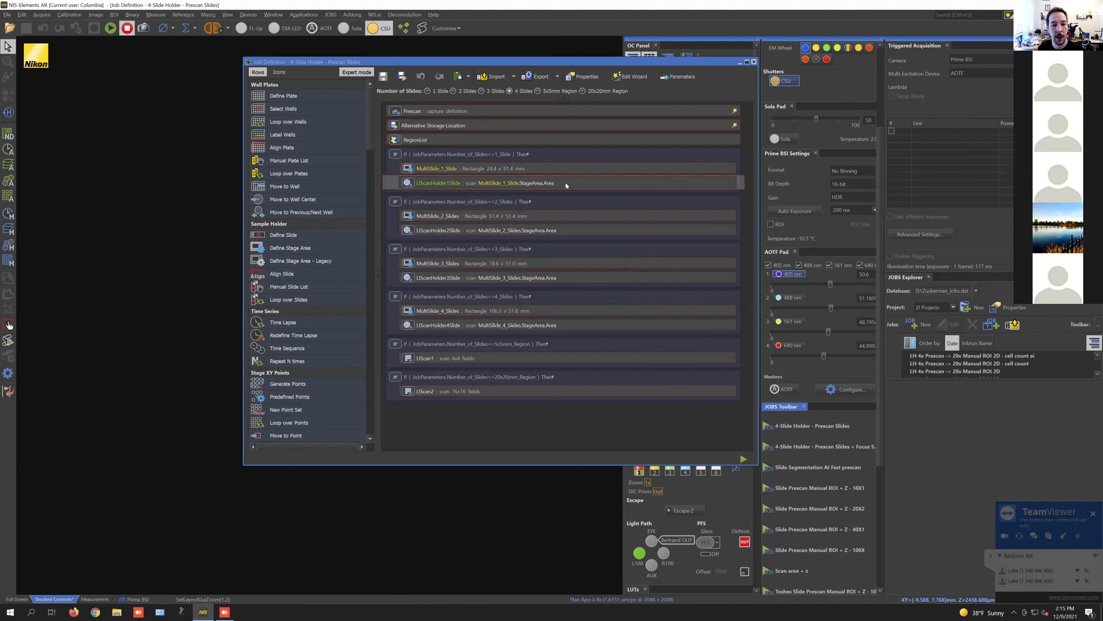
pyautogui.click(754, 62)
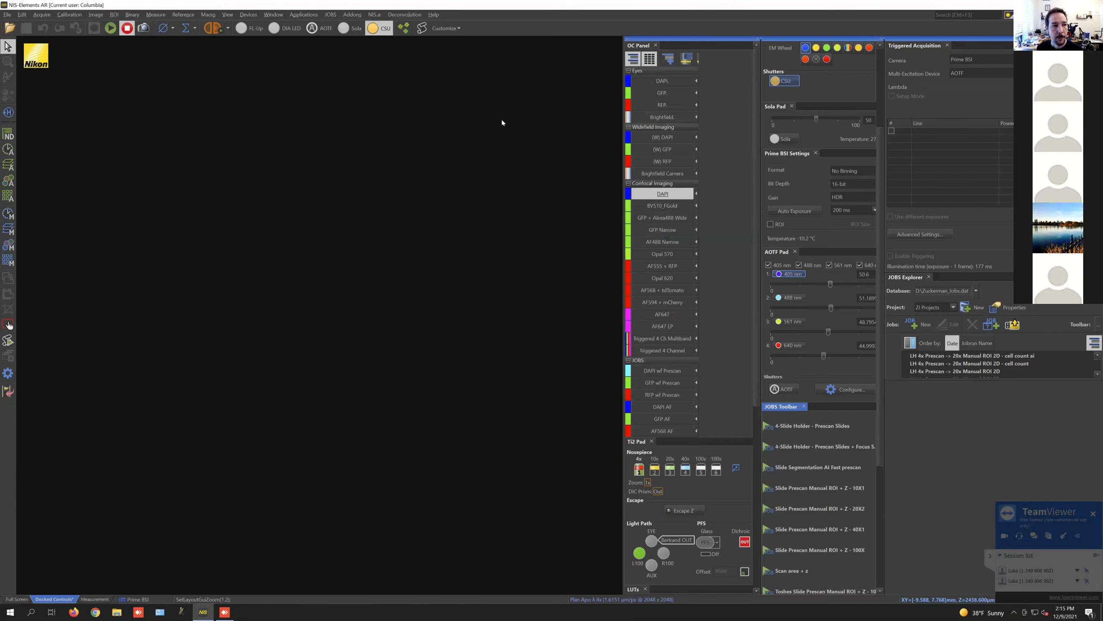
# Step: Open the image Example Prescan.nd2 from the LH_Workshop data folder
pyautogui.click(9, 16)
pyautogui.click(27, 40)
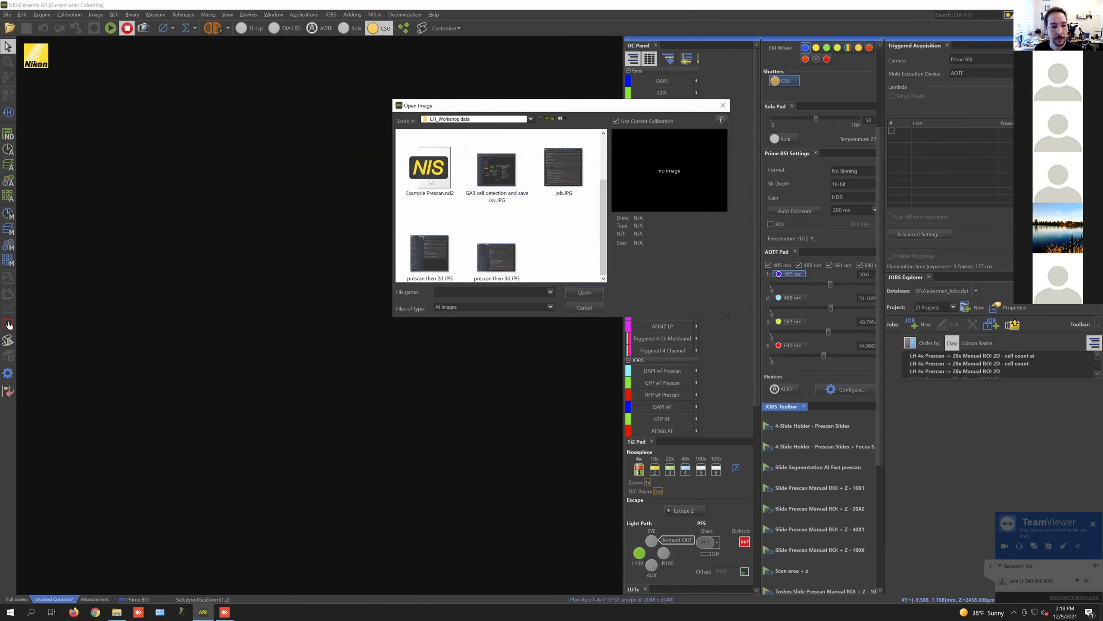
pyautogui.doubleClick(431, 181)
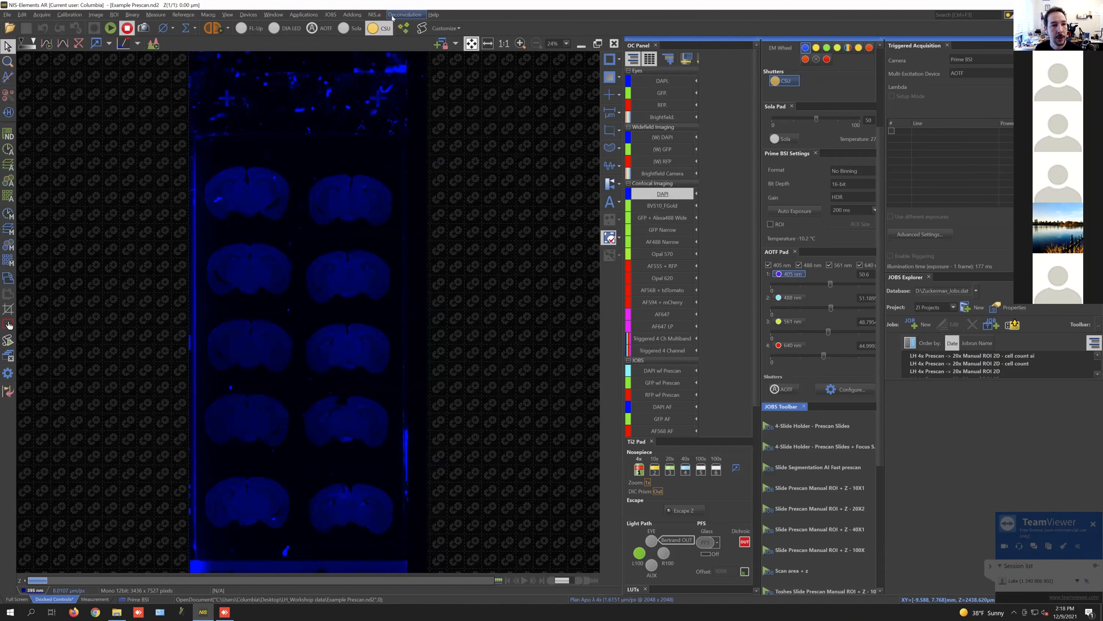
# Step: Load the trained AI file CI_Tissue_Section_Segmentation_2021_06_28.sai from the AI Training tissue sections folder into Segment.ai
pyautogui.click(376, 15)
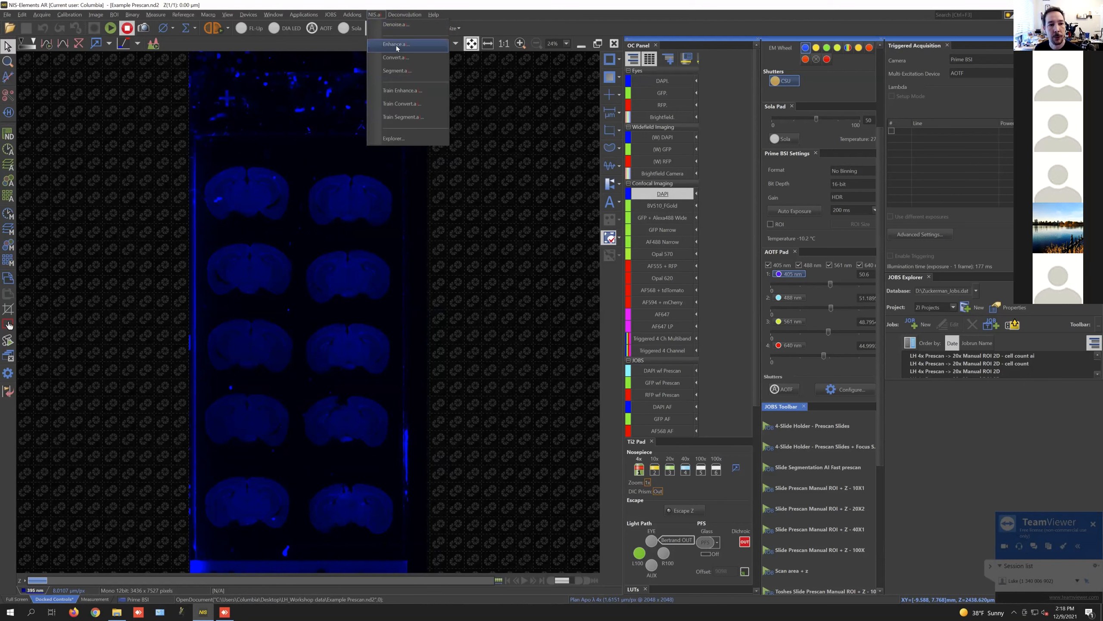
pyautogui.click(390, 71)
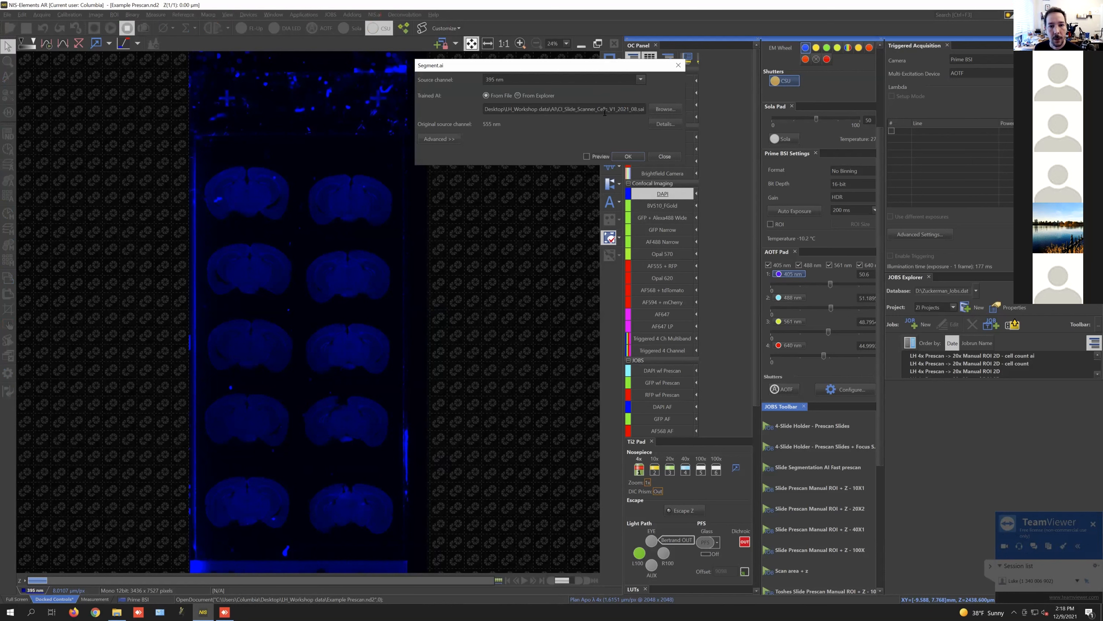
pyautogui.click(665, 109)
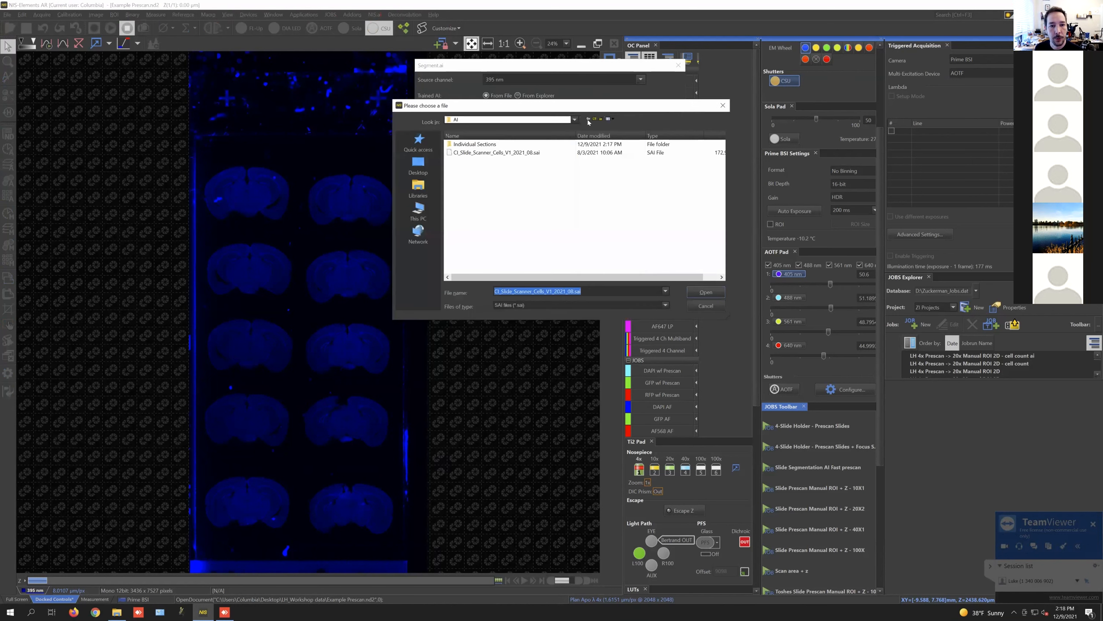
pyautogui.click(595, 119)
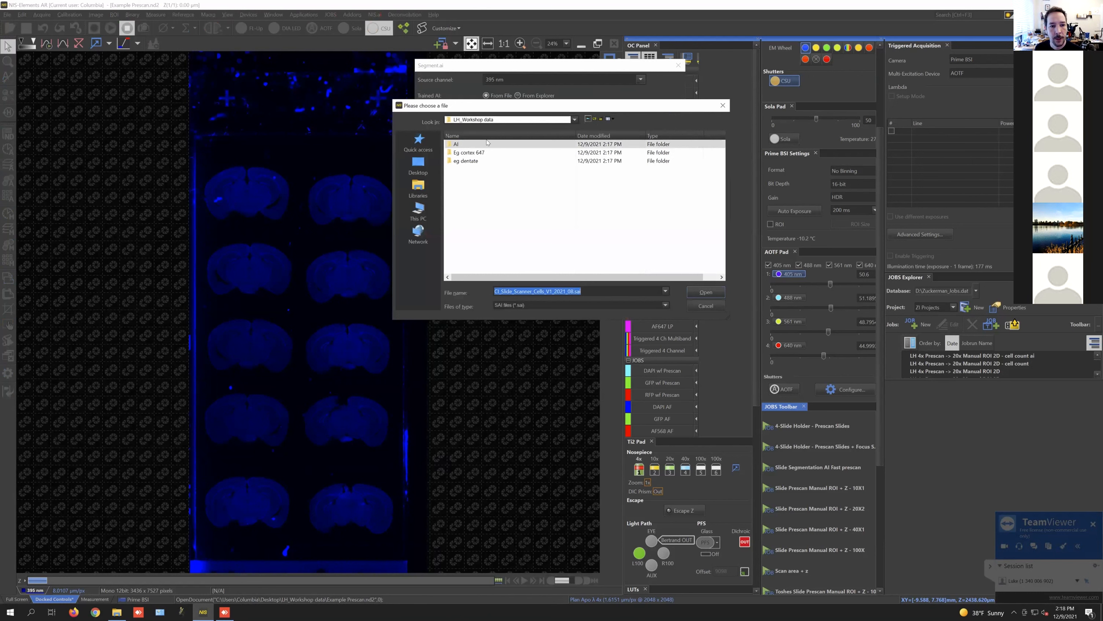
pyautogui.click(595, 119)
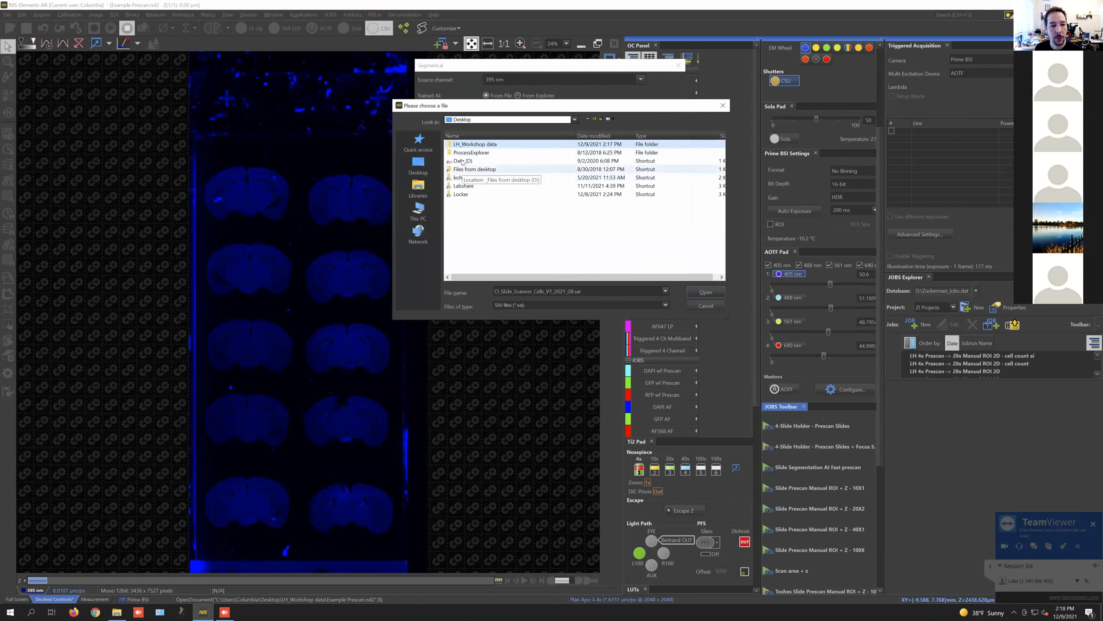
pyautogui.doubleClick(463, 161)
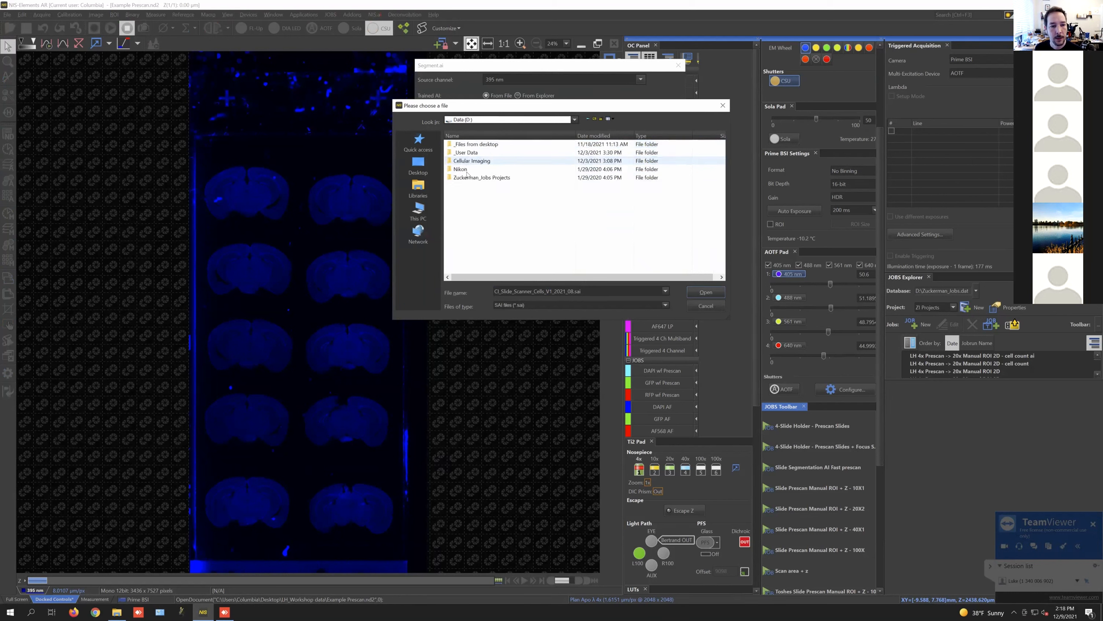
pyautogui.doubleClick(470, 162)
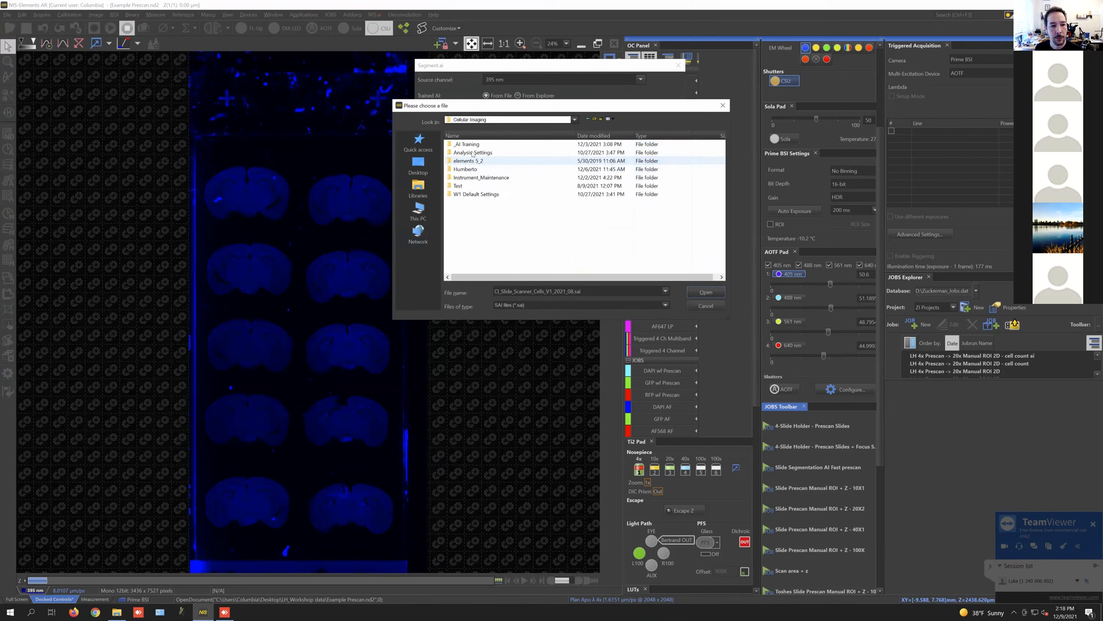
pyautogui.doubleClick(478, 144)
pyautogui.doubleClick(478, 153)
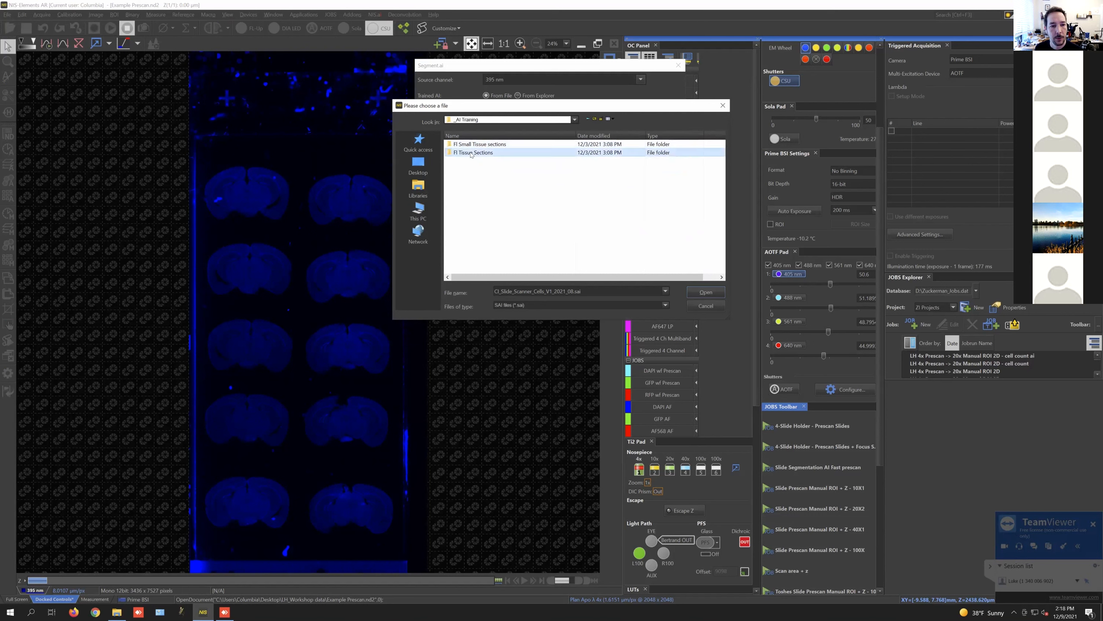
pyautogui.doubleClick(483, 170)
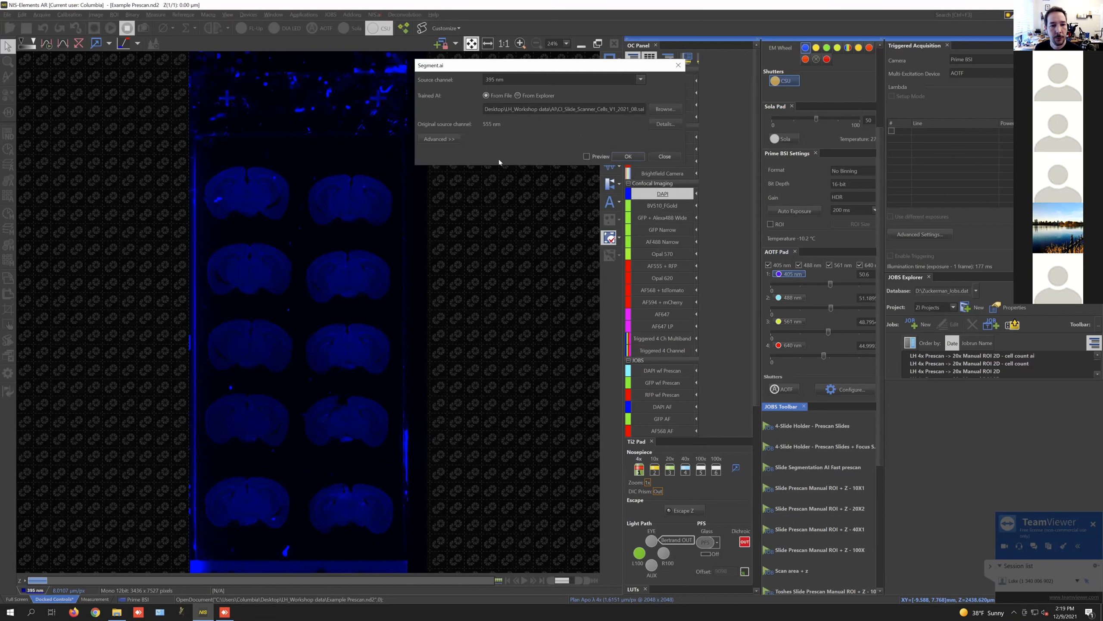
# Step: Preview the tissue segmentation with minimum size 3210.82 µm and minimum circularity 0.1319, and close Segment.ai and the image without applying it
pyautogui.click(587, 157)
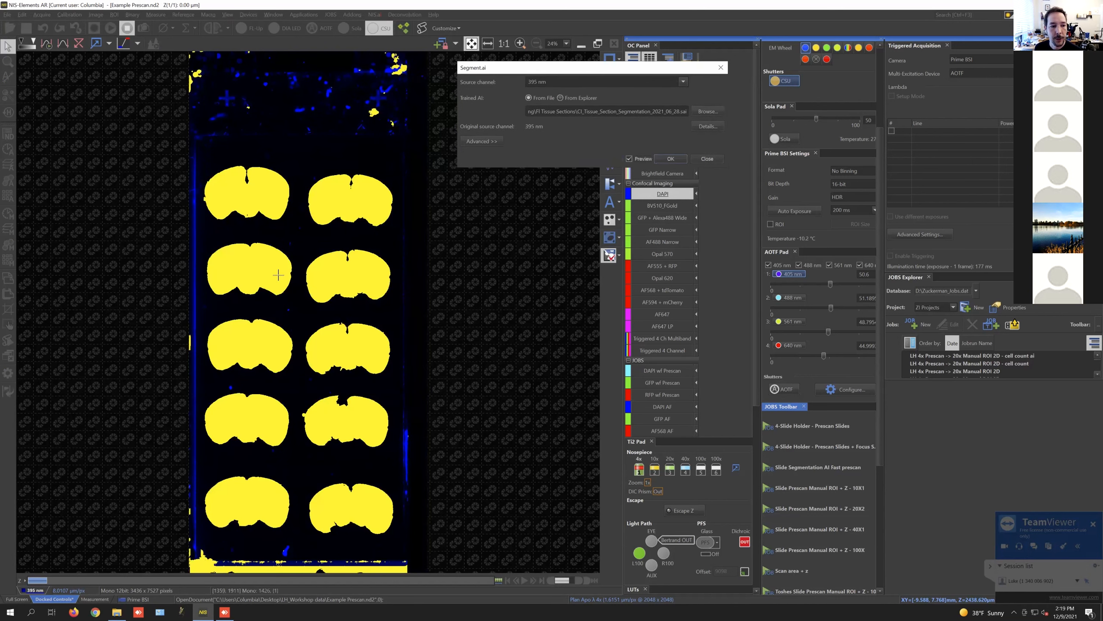
pyautogui.click(495, 141)
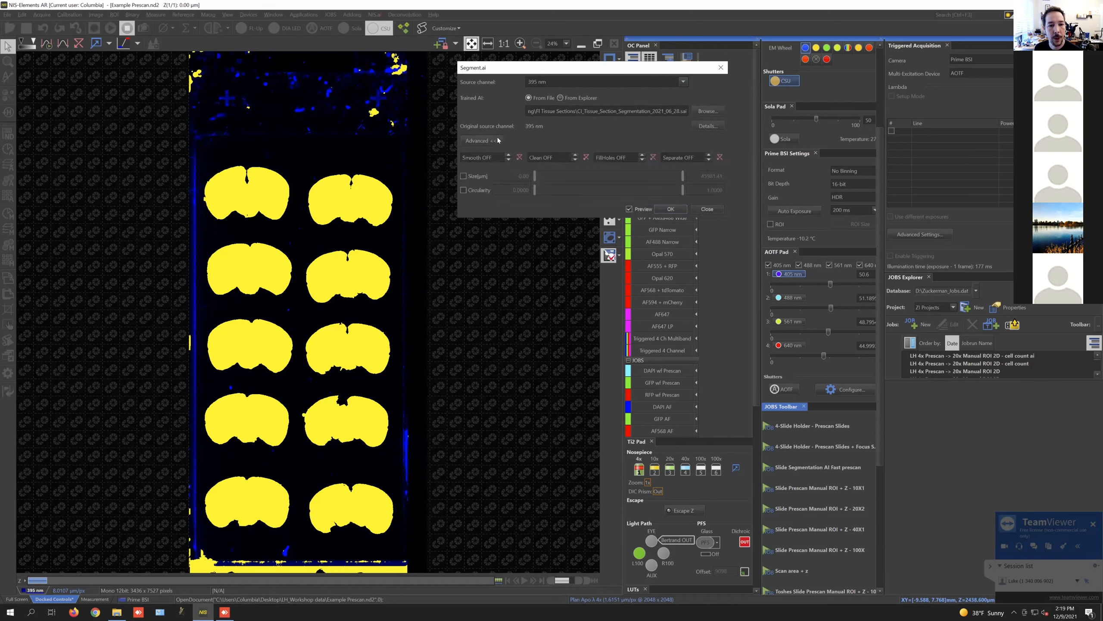
pyautogui.click(463, 175)
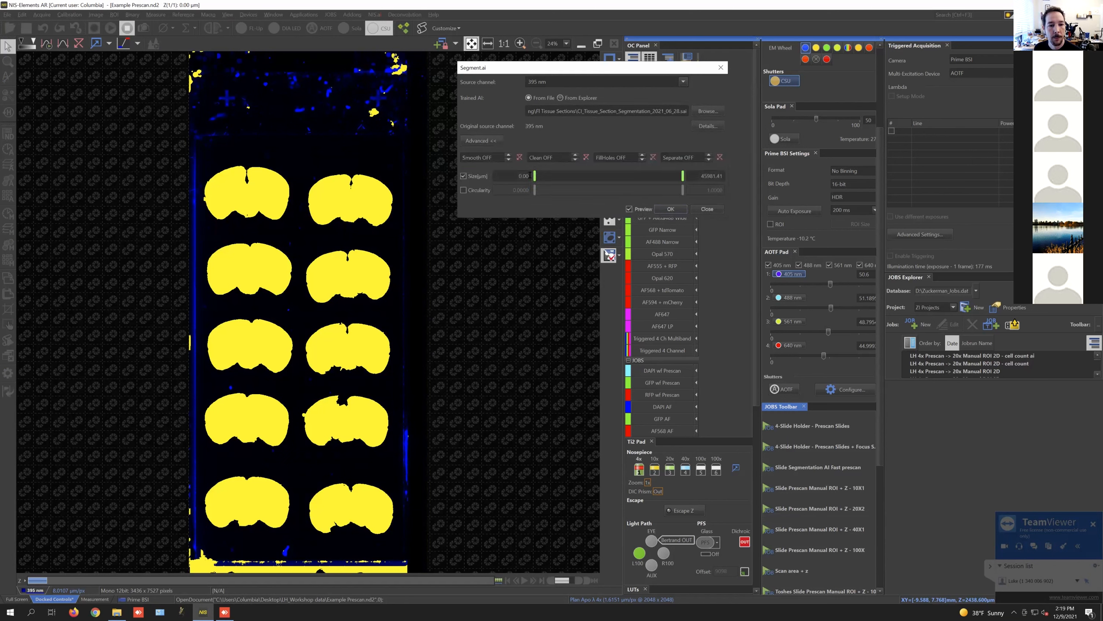
pyautogui.moveTo(535, 176); pyautogui.dragTo(557, 195)
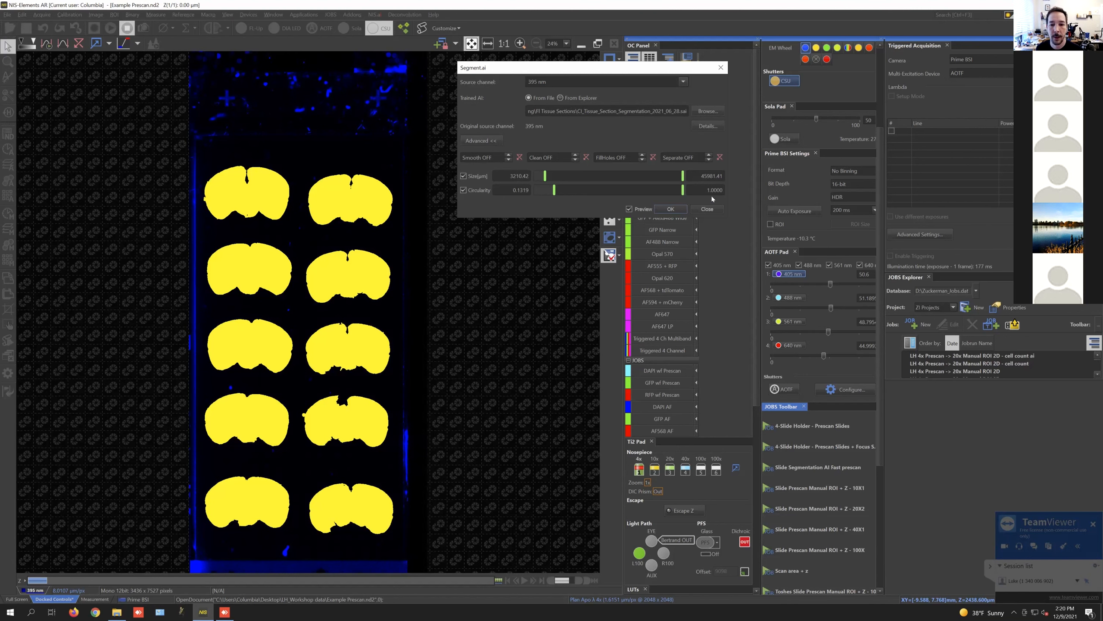
pyautogui.click(707, 209)
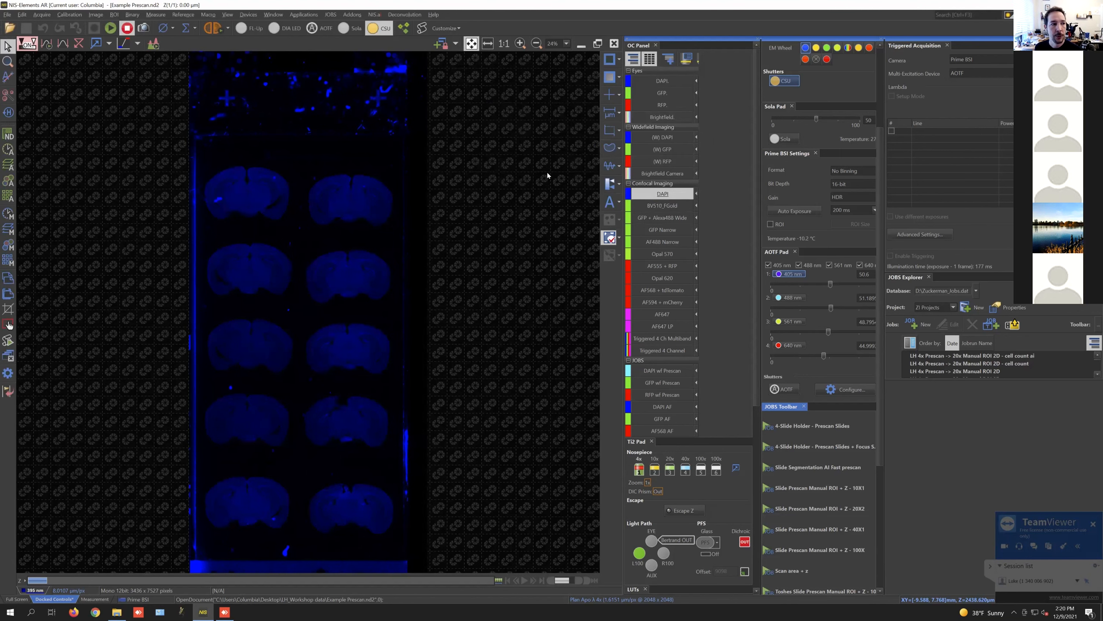
pyautogui.click(614, 43)
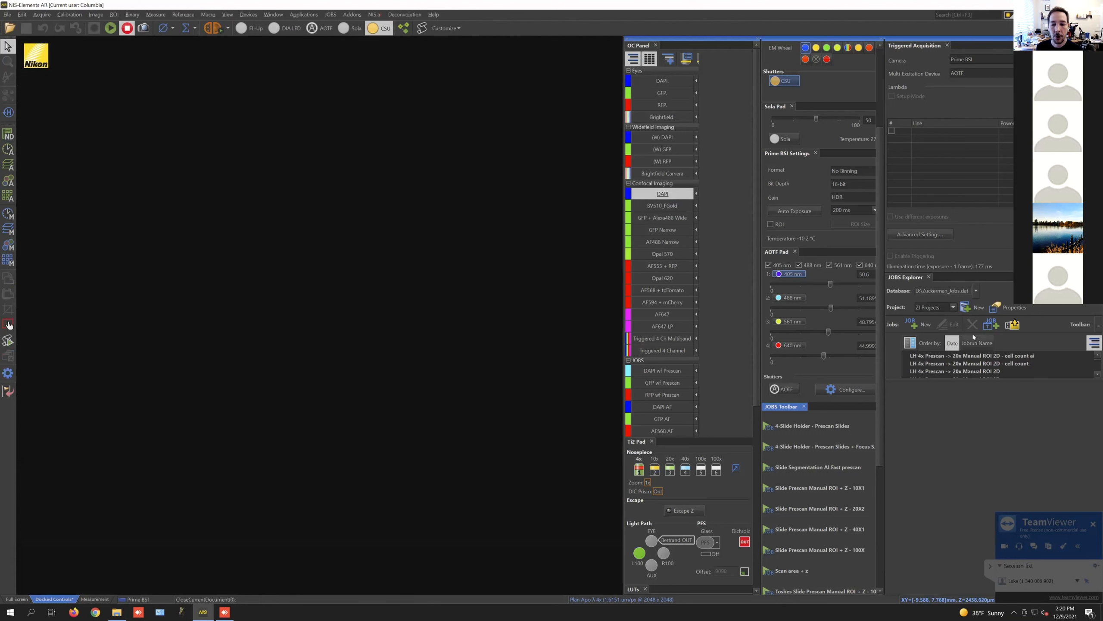
# Step: Create a new job and resize and reposition its definition window
pyautogui.click(921, 325)
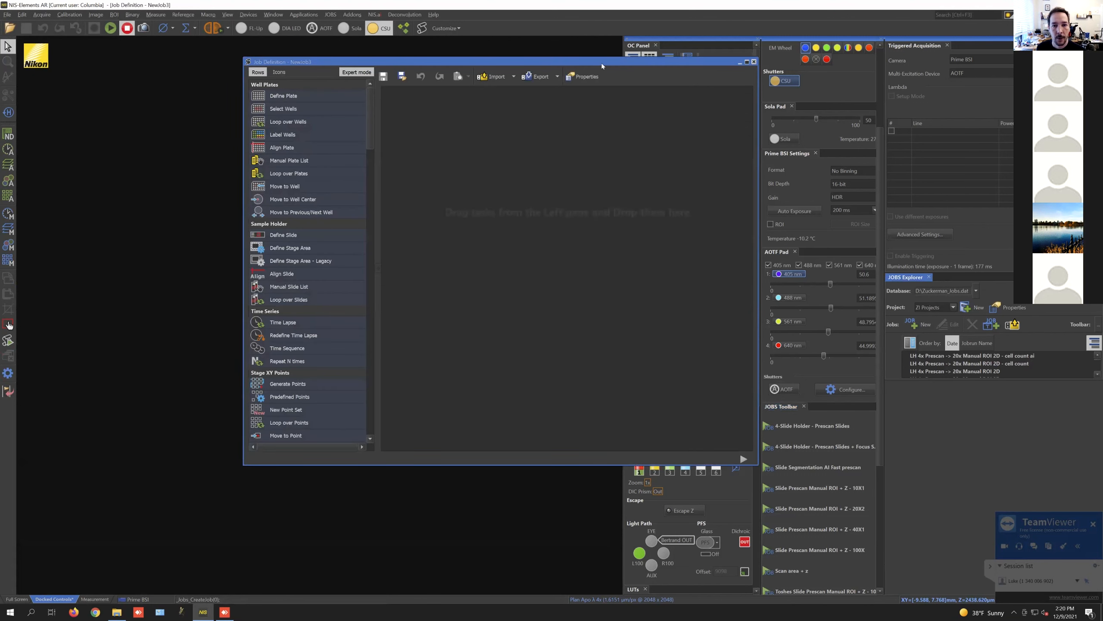
pyautogui.moveTo(601, 62); pyautogui.dragTo(483, 82)
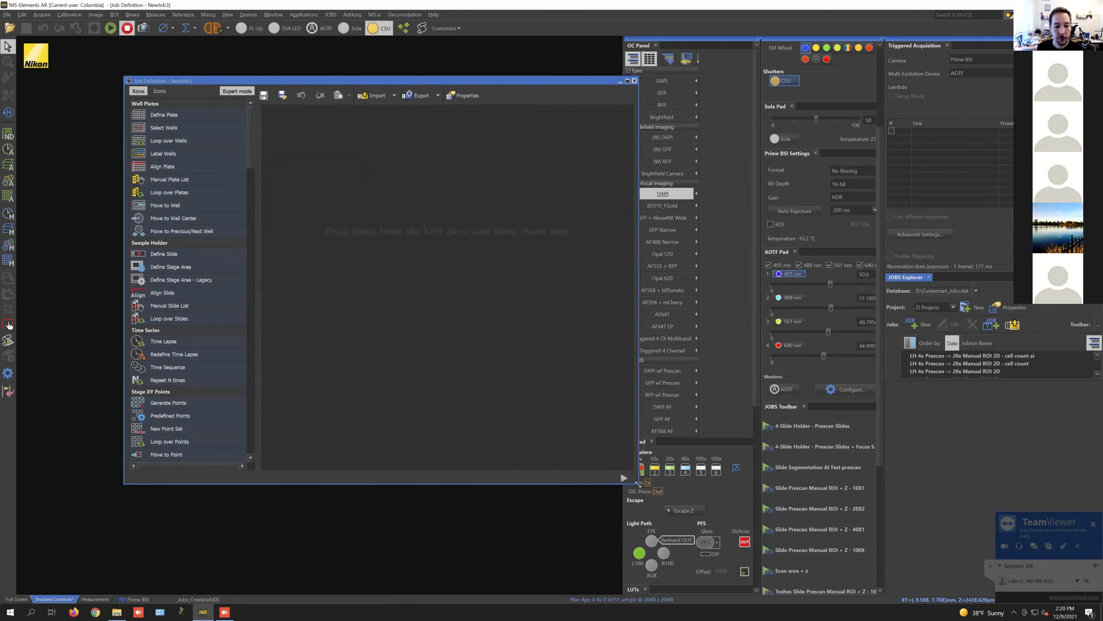
pyautogui.moveTo(638, 482); pyautogui.dragTo(558, 497)
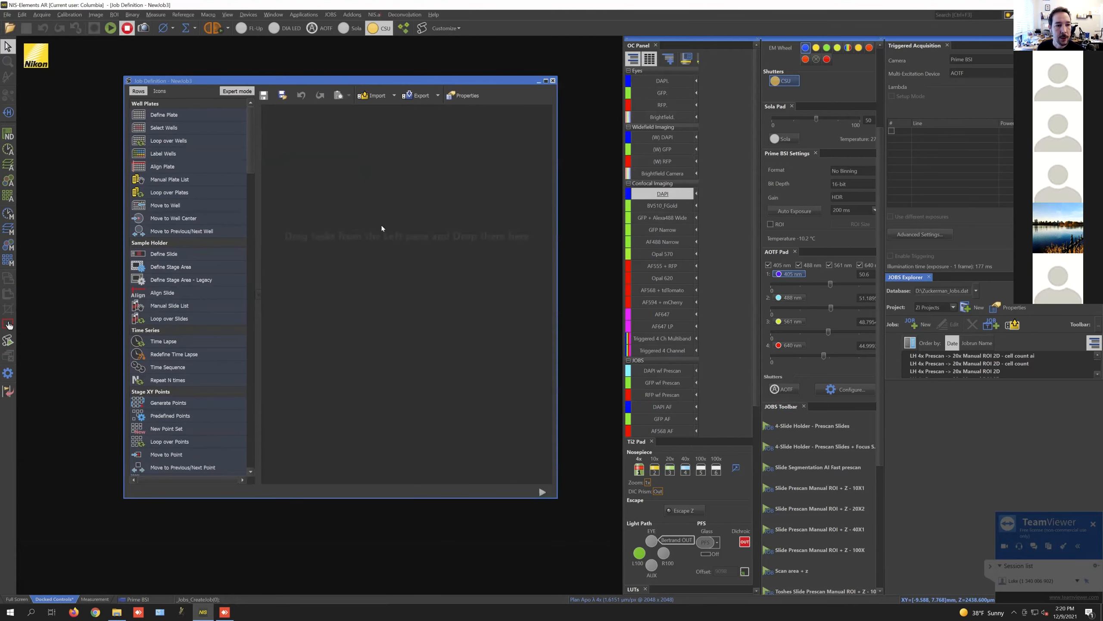
pyautogui.moveTo(338, 81); pyautogui.dragTo(433, 72)
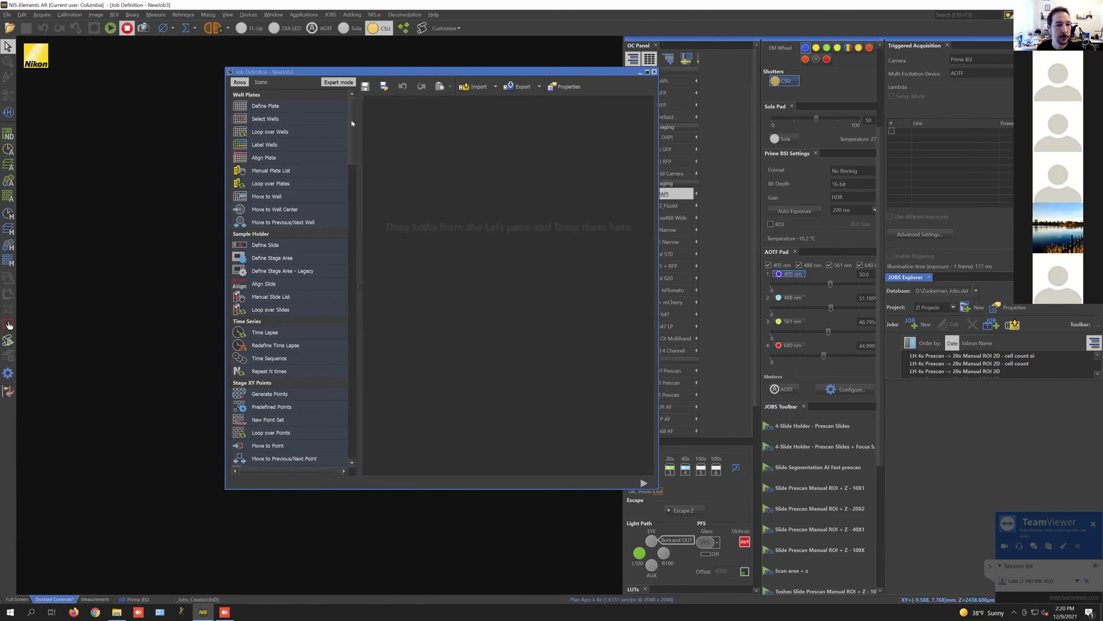
# Step: Add a Capture Definition task to the empty job and name it Prescan
pyautogui.moveTo(351, 125); pyautogui.dragTo(355, 282)
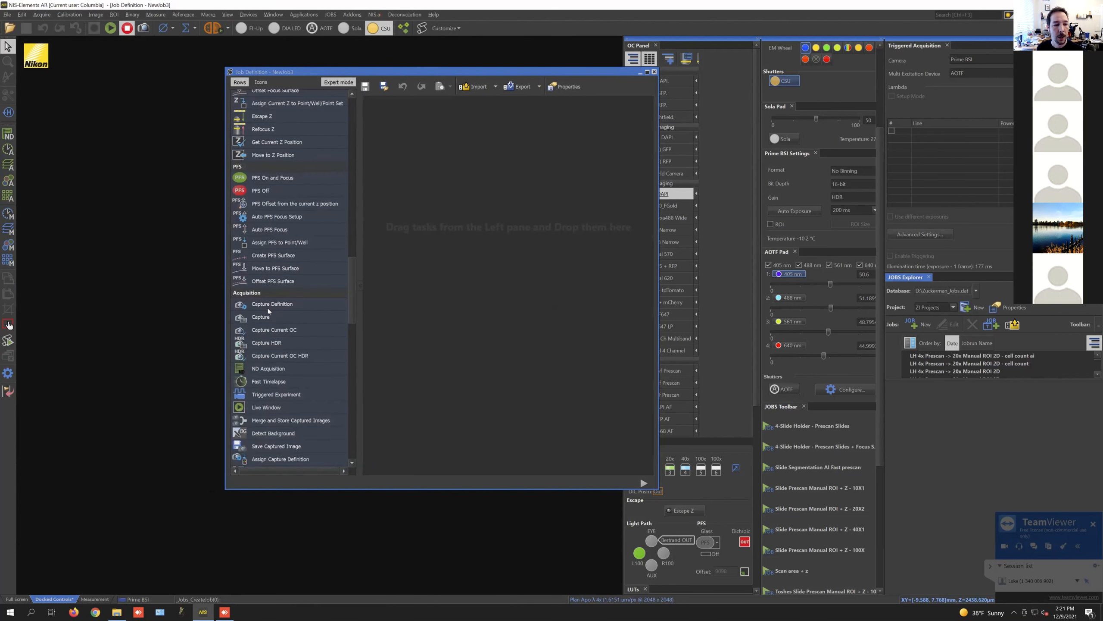
pyautogui.moveTo(429, 224); pyautogui.dragTo(426, 194)
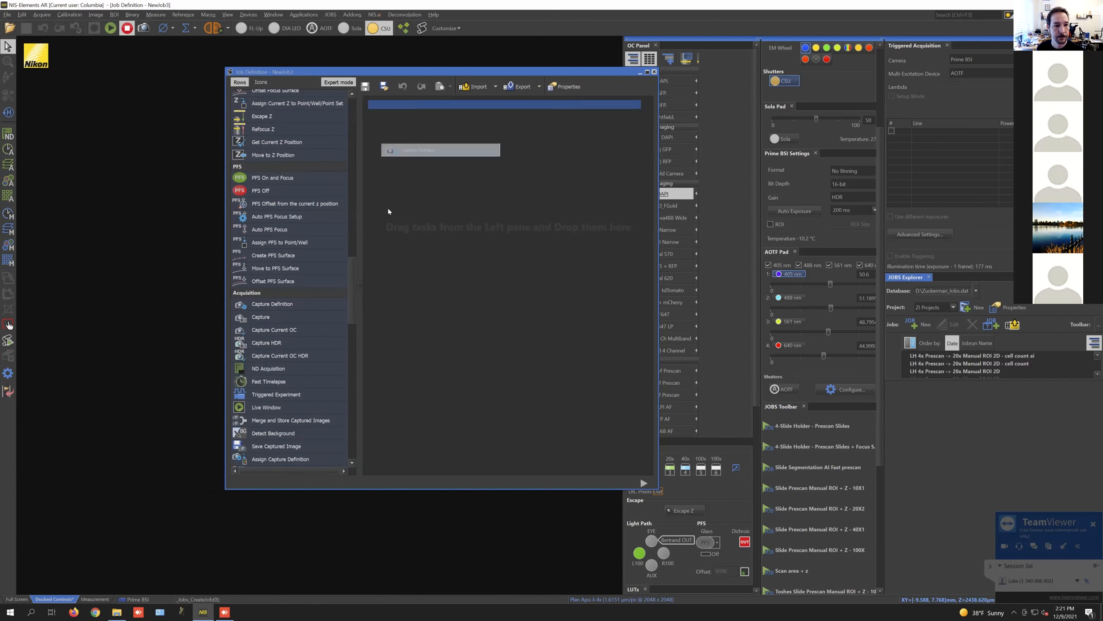
pyautogui.click(456, 105)
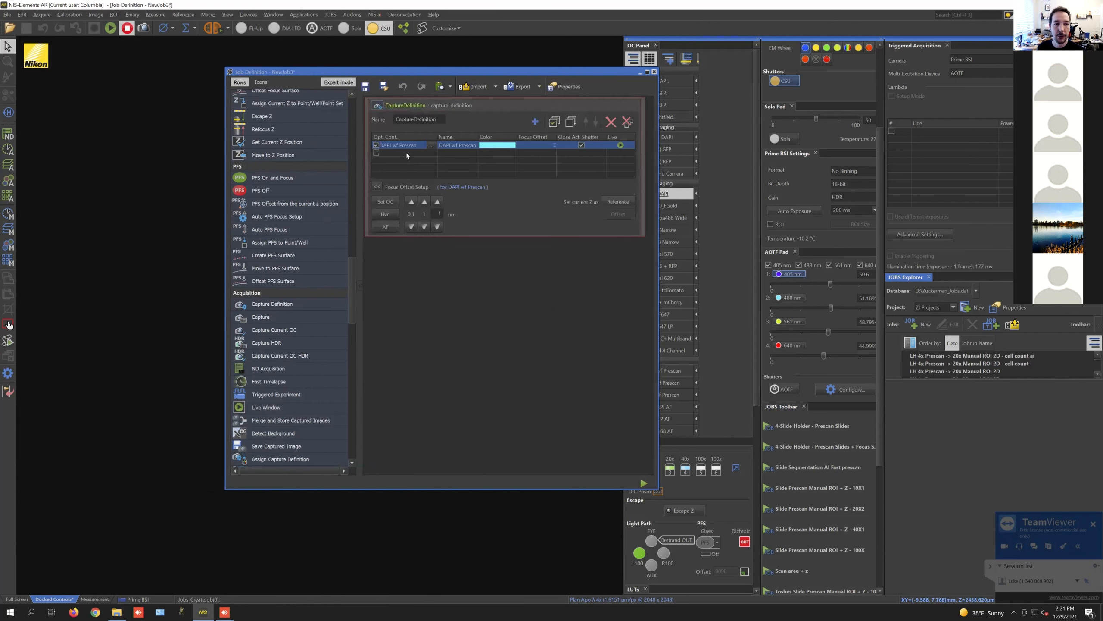
pyautogui.doubleClick(440, 120)
pyautogui.write('Prescan')
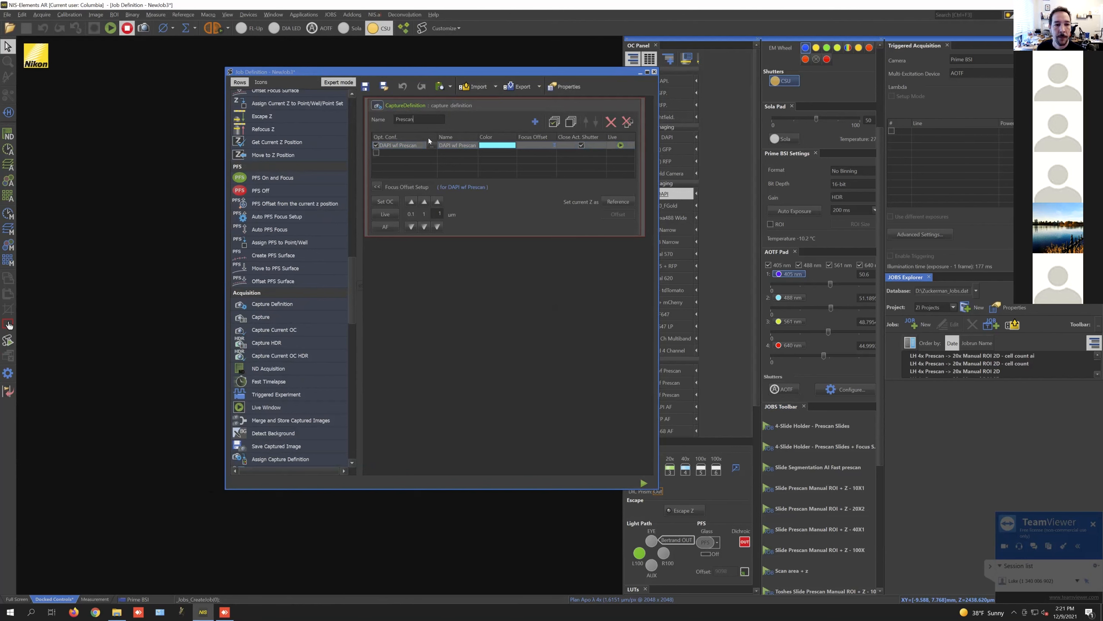
pyautogui.click(496, 320)
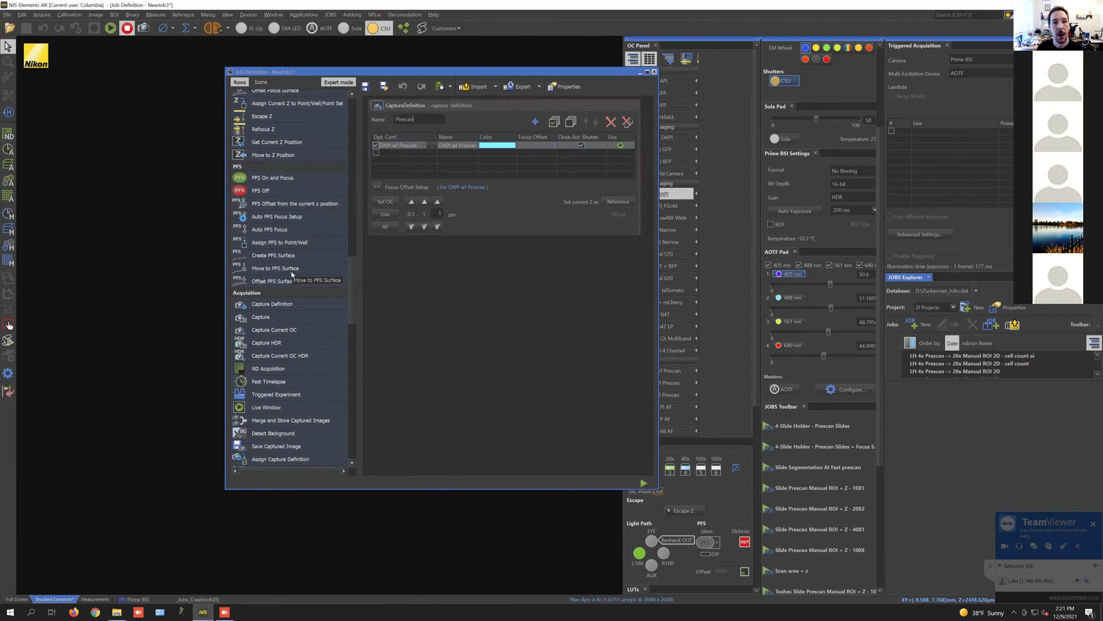
# Step: Add a second Capture Definition named Scan below Prescan and collapse the Prescan task
pyautogui.moveTo(279, 304); pyautogui.dragTo(435, 245)
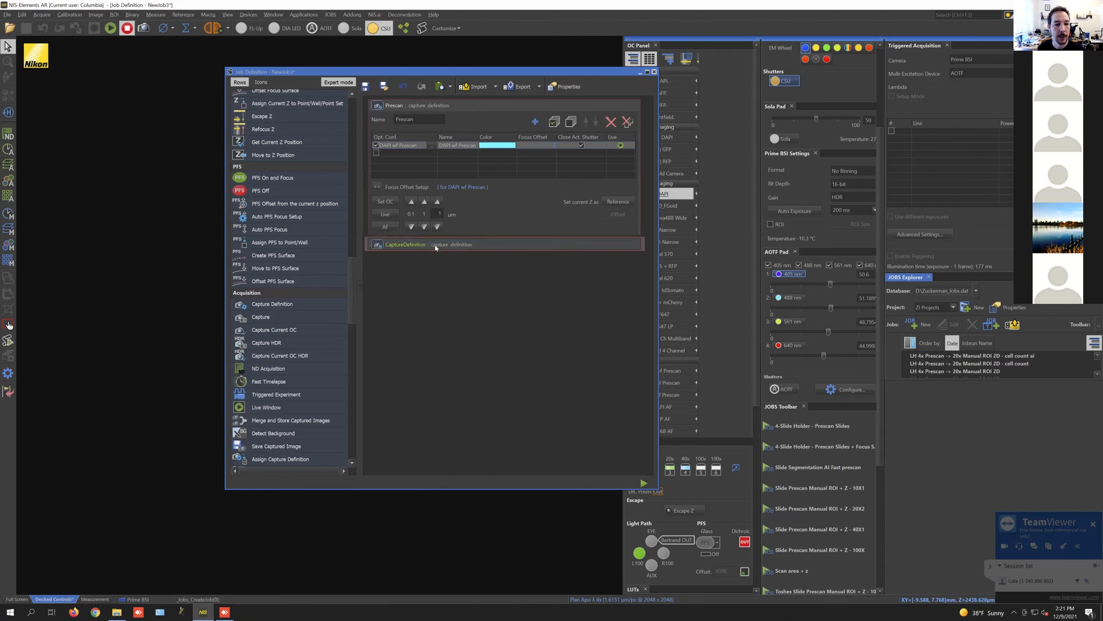
pyautogui.write('Scan')
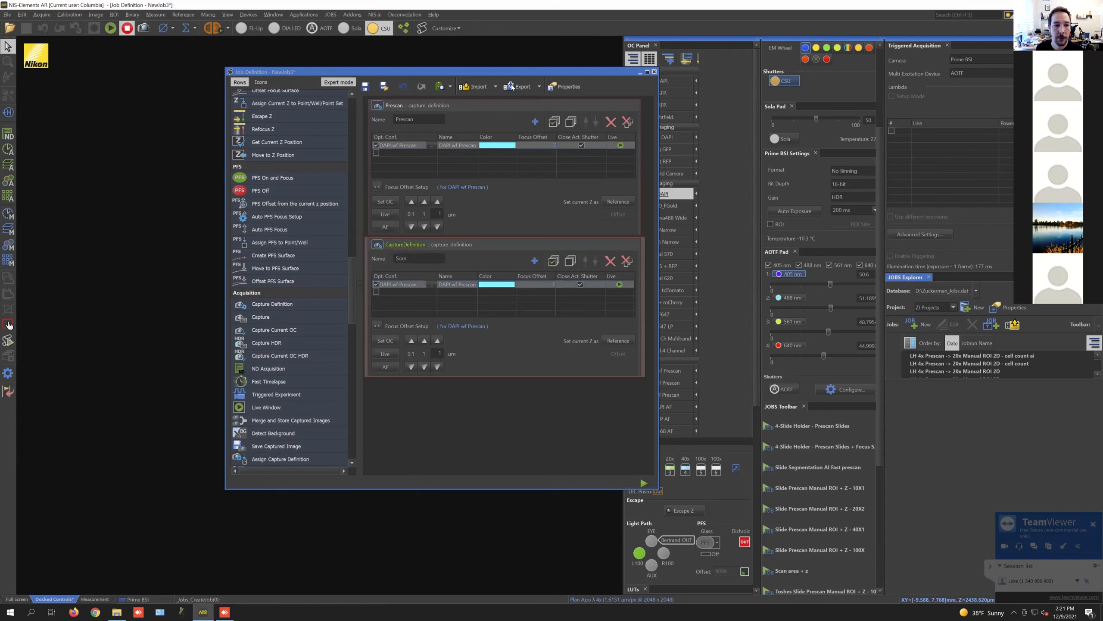
pyautogui.click(477, 105)
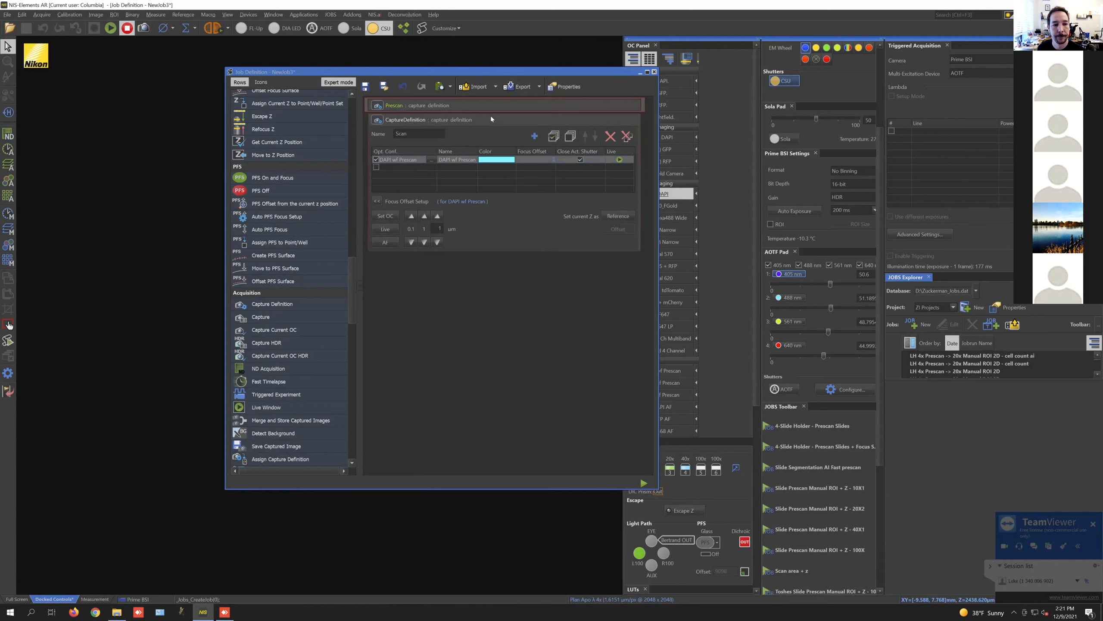
# Step: Set the Scan capture definition to the confocal DAPI and AF647 optical configurations and collapse it
pyautogui.click(430, 161)
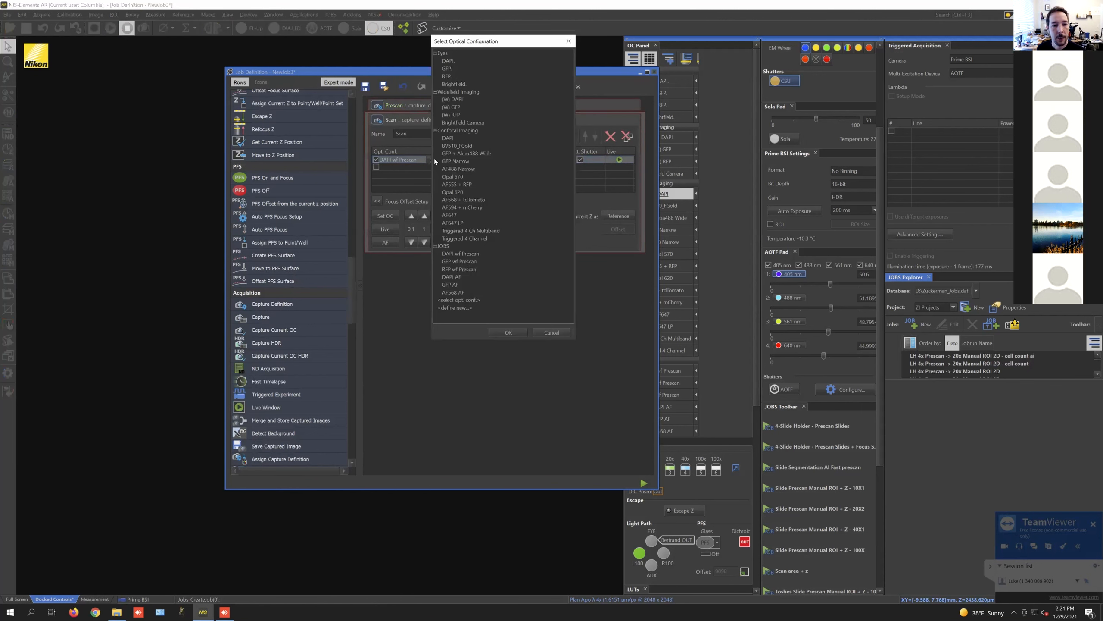
pyautogui.doubleClick(451, 138)
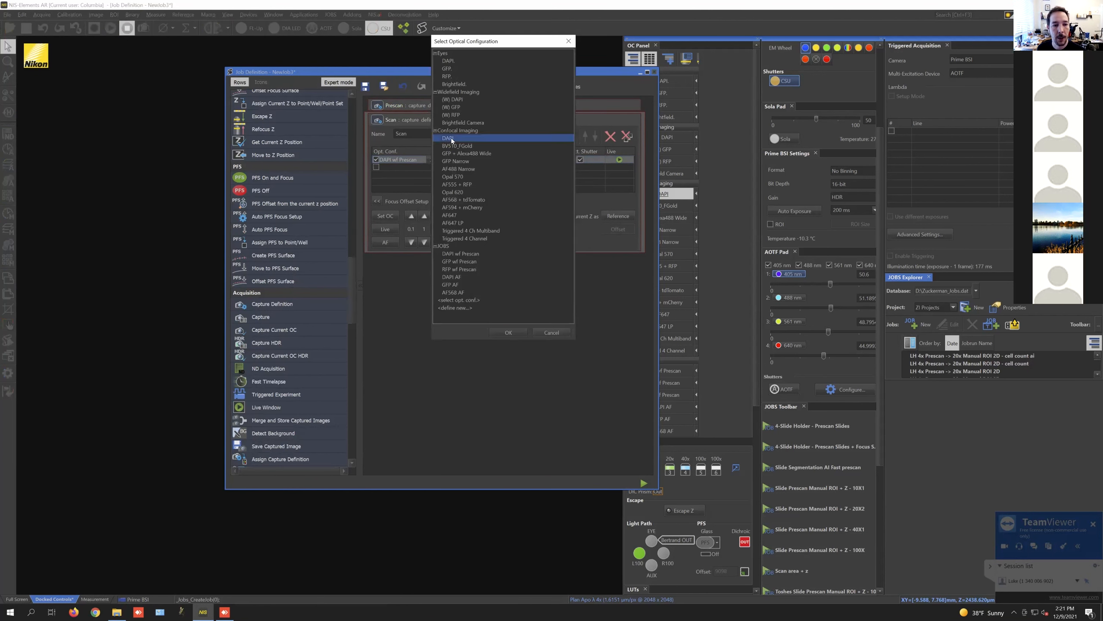
pyautogui.click(376, 167)
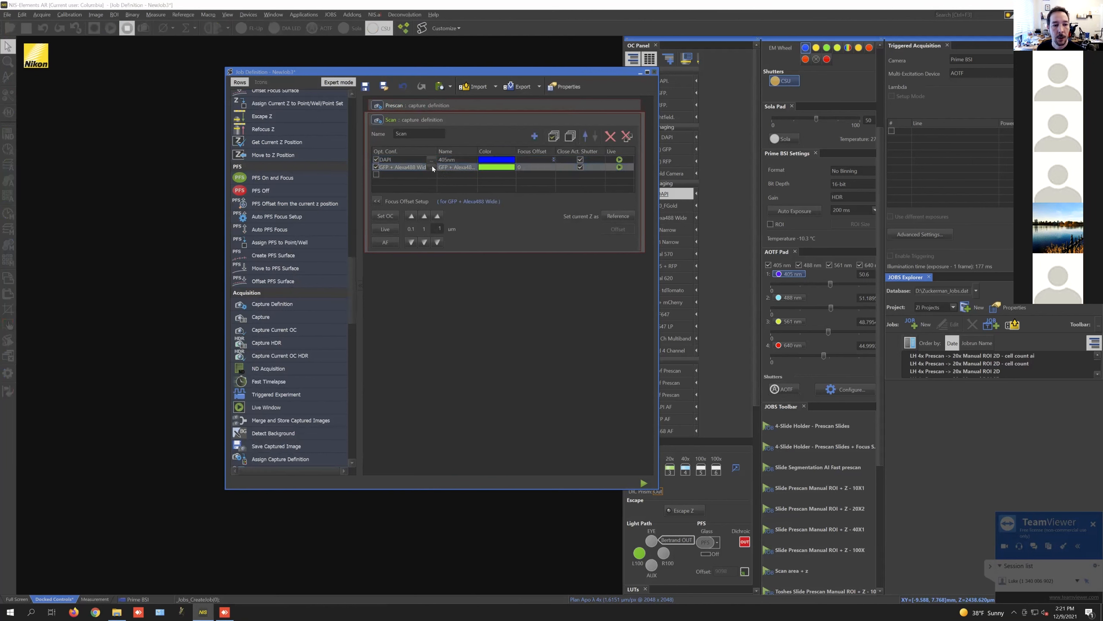
pyautogui.click(432, 168)
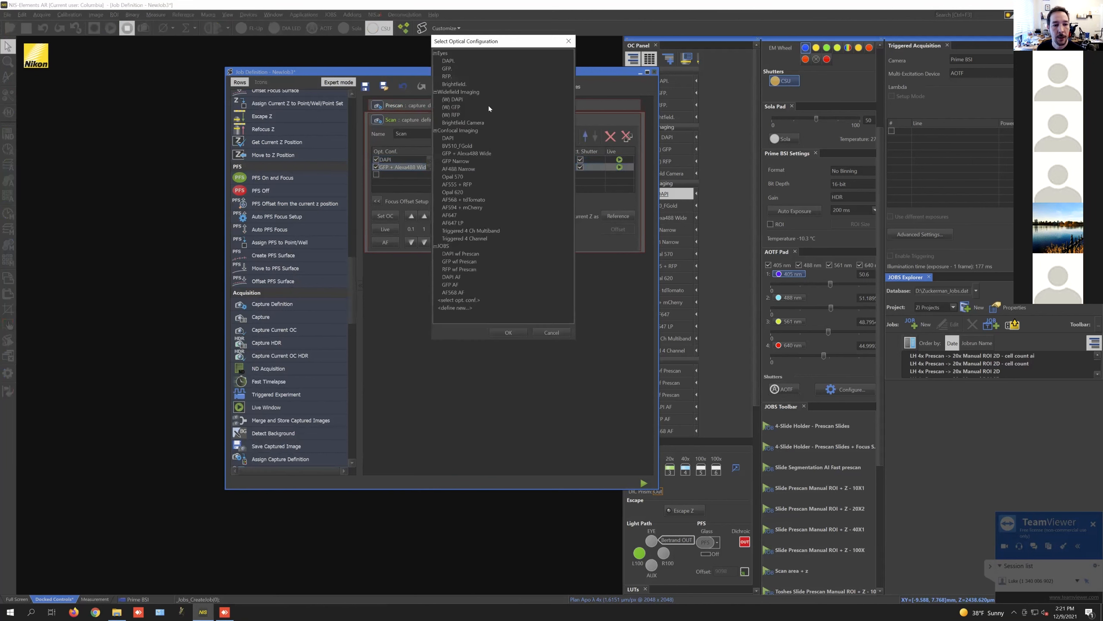
pyautogui.doubleClick(448, 214)
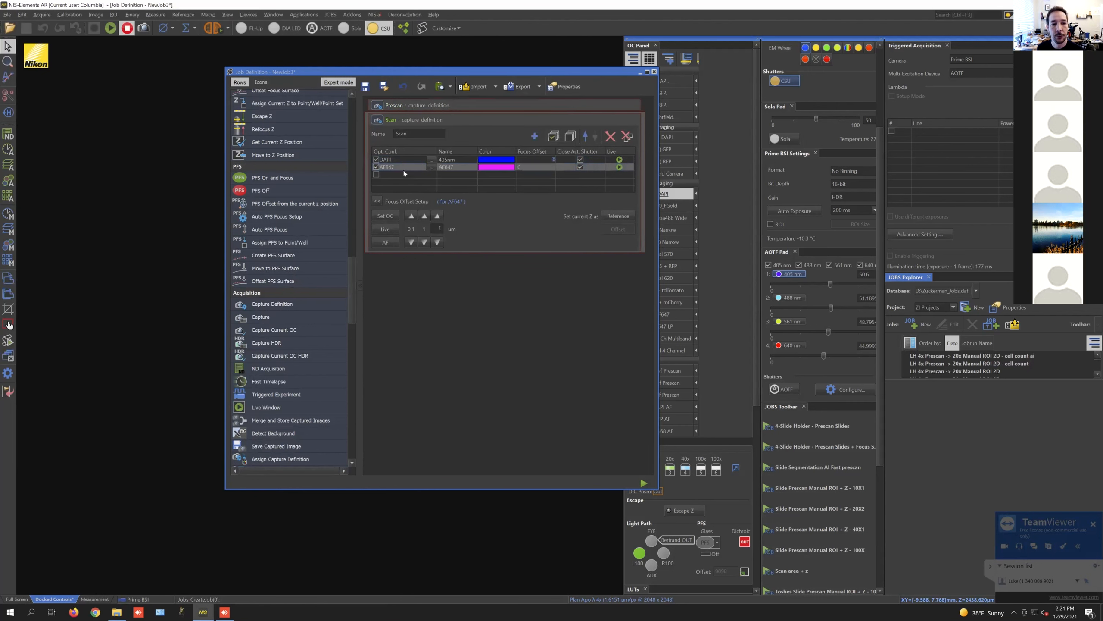
pyautogui.click(466, 117)
# Step: Add an Autofocus Settings task below the Scan capture definition and expand its settings
pyautogui.moveTo(350, 269); pyautogui.dragTo(349, 220)
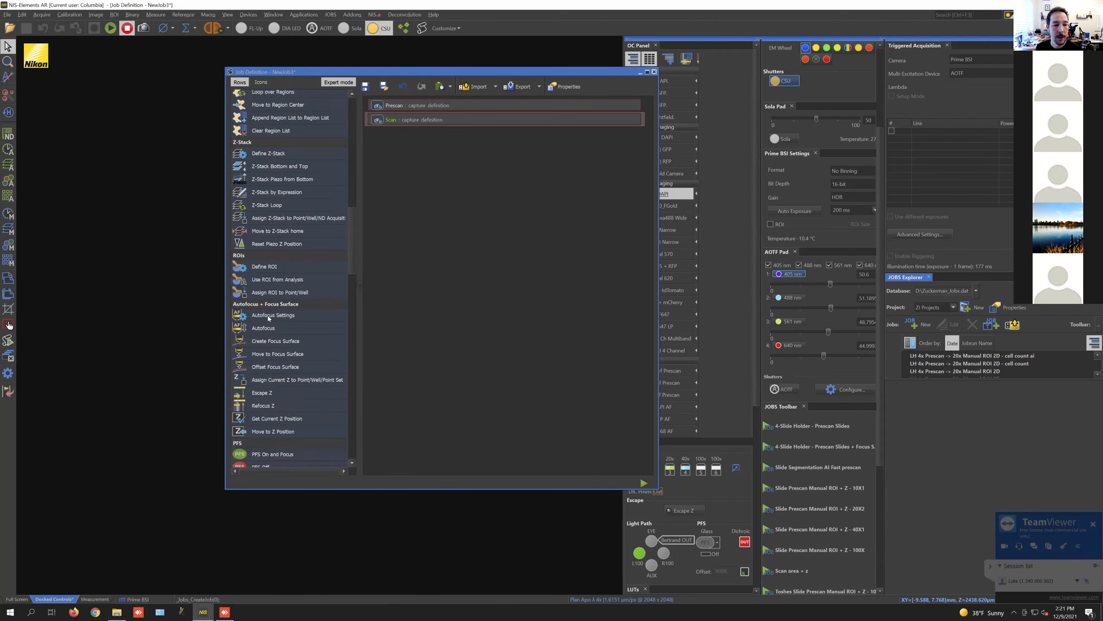
pyautogui.moveTo(442, 216); pyautogui.dragTo(438, 145)
pyautogui.click(464, 131)
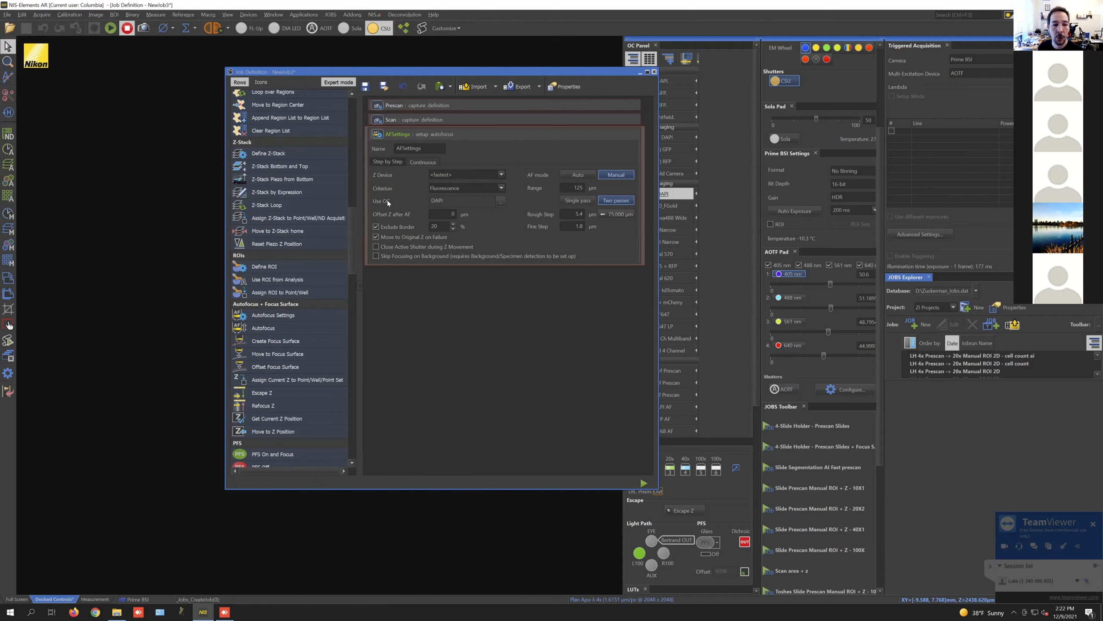
pyautogui.moveTo(591, 68); pyautogui.dragTo(491, 63)
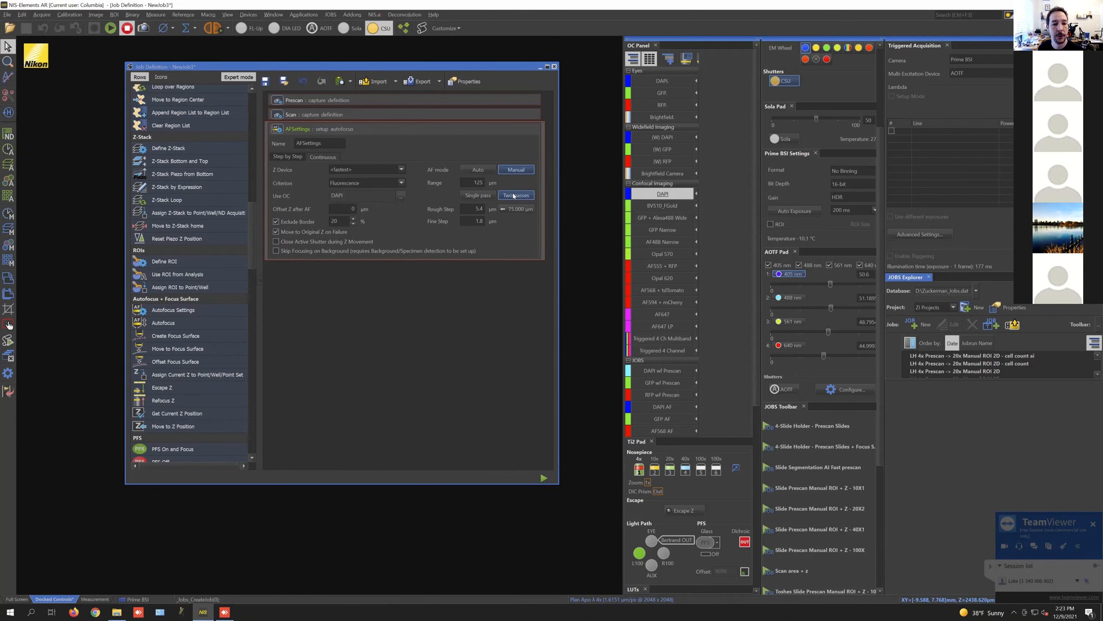
# Step: Collapse the autofocus settings task and add a Region List task below it
pyautogui.click(360, 126)
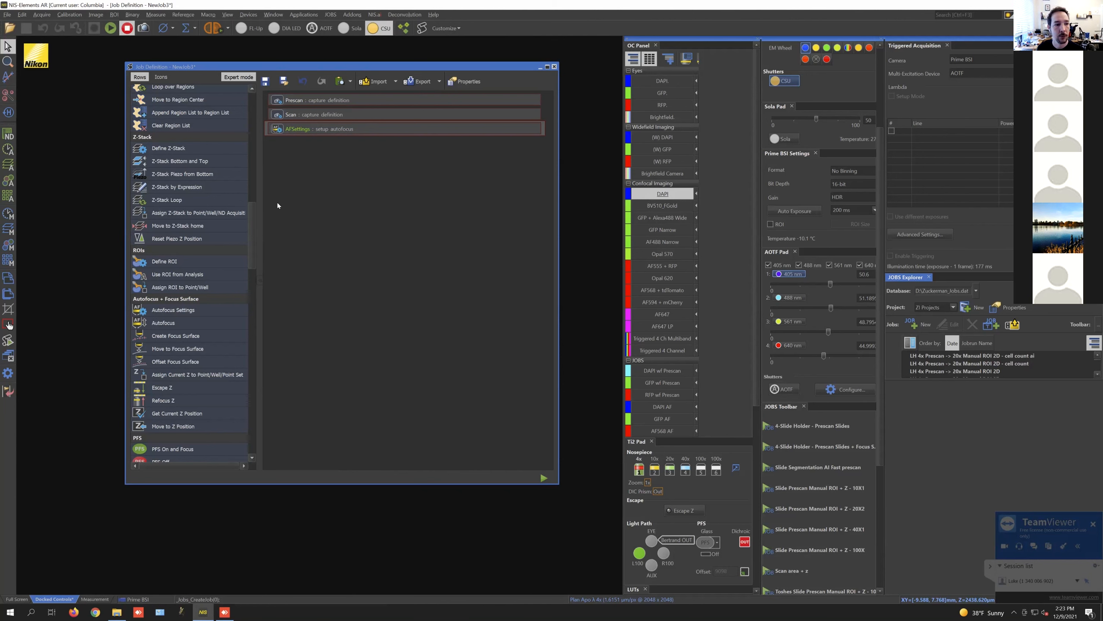
pyautogui.scroll(-1, 254, 212)
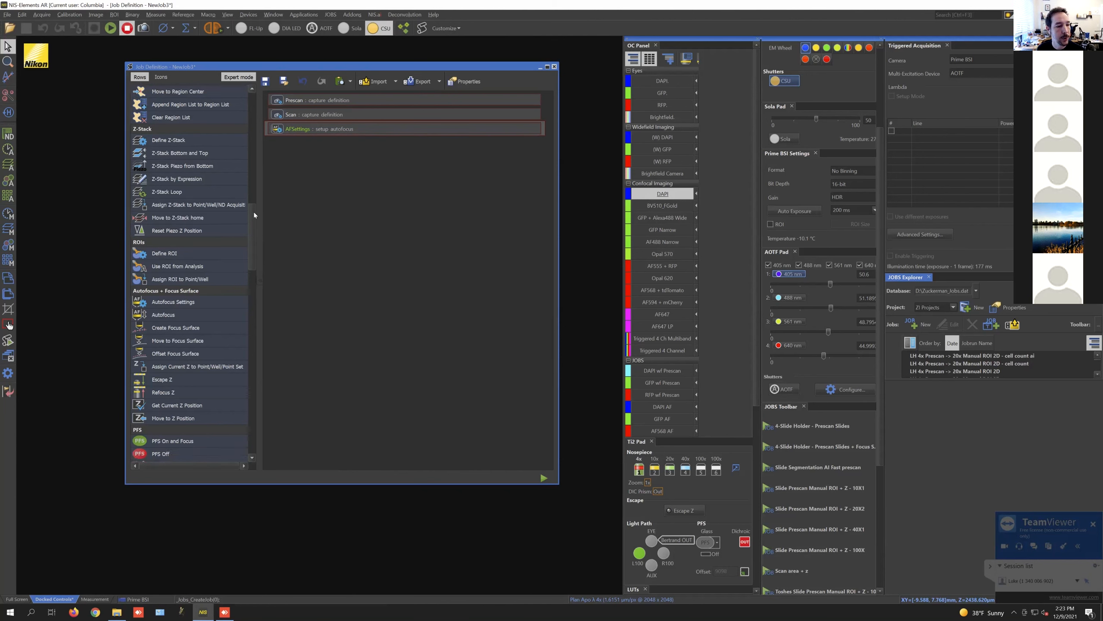
pyautogui.moveTo(254, 212); pyautogui.dragTo(250, 183)
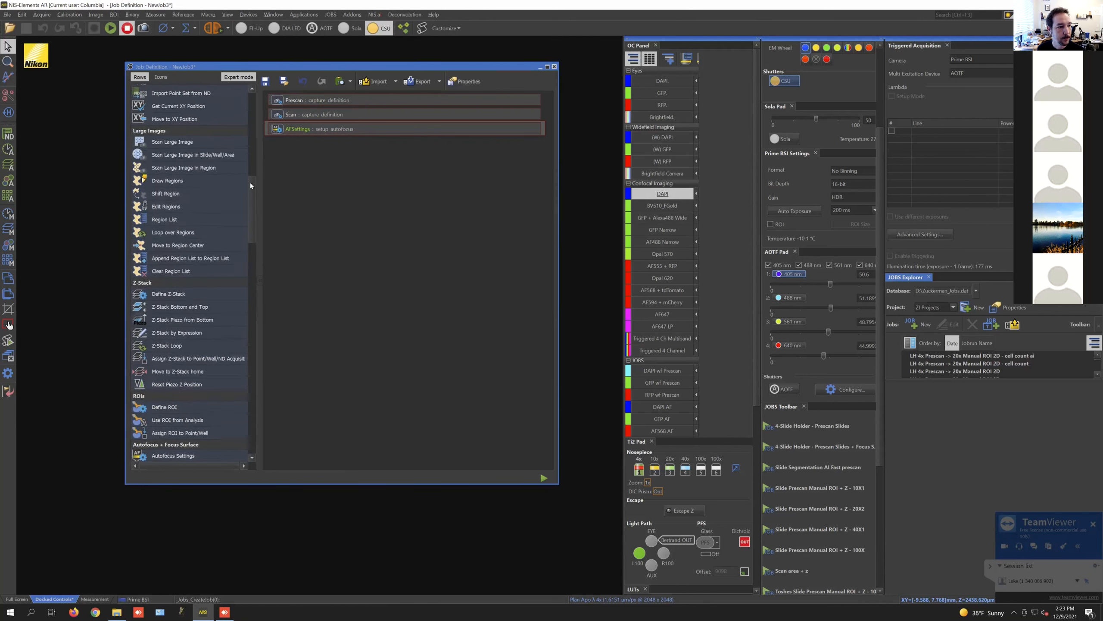
pyautogui.moveTo(160, 222); pyautogui.dragTo(322, 164)
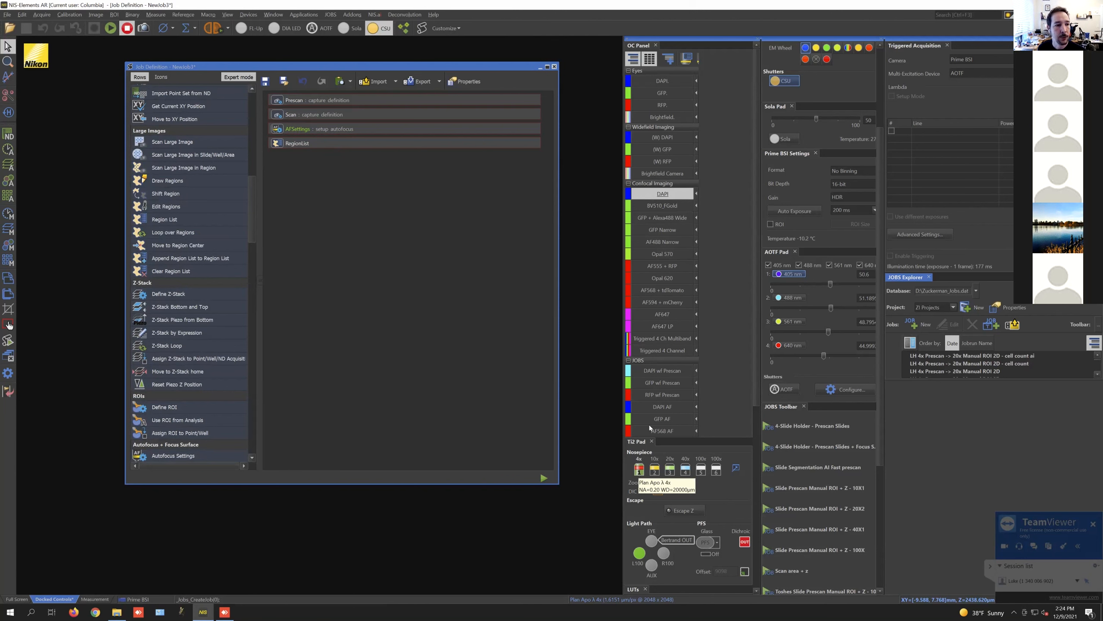
# Step: Add a Macro task below the region list and expand its code editor
pyautogui.moveTo(251, 212); pyautogui.dragTo(247, 429)
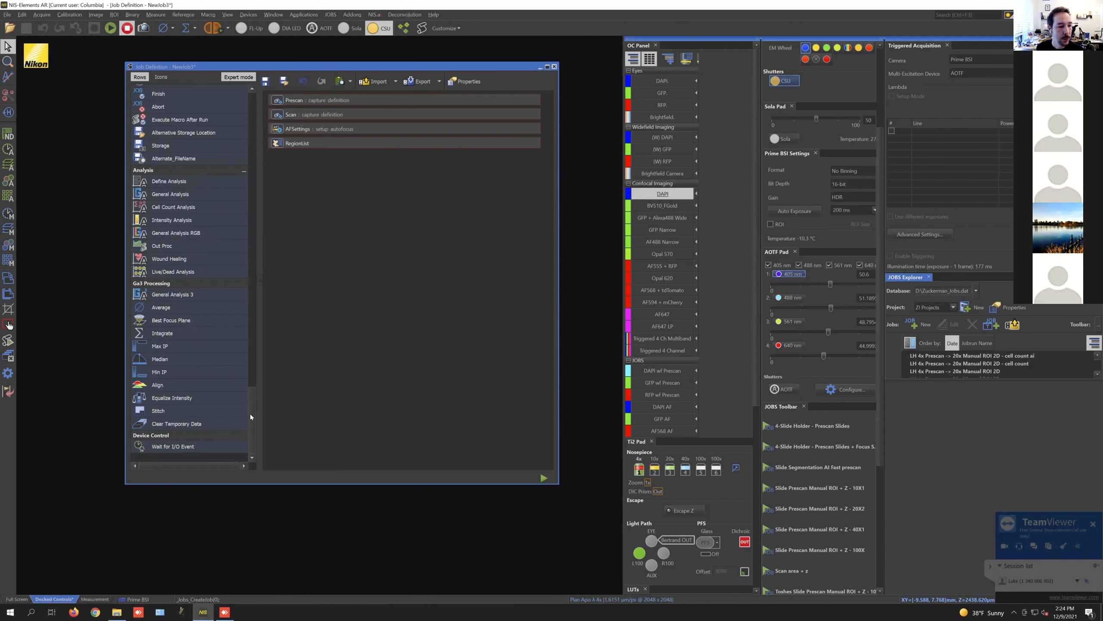
pyautogui.moveTo(252, 417); pyautogui.dragTo(208, 223)
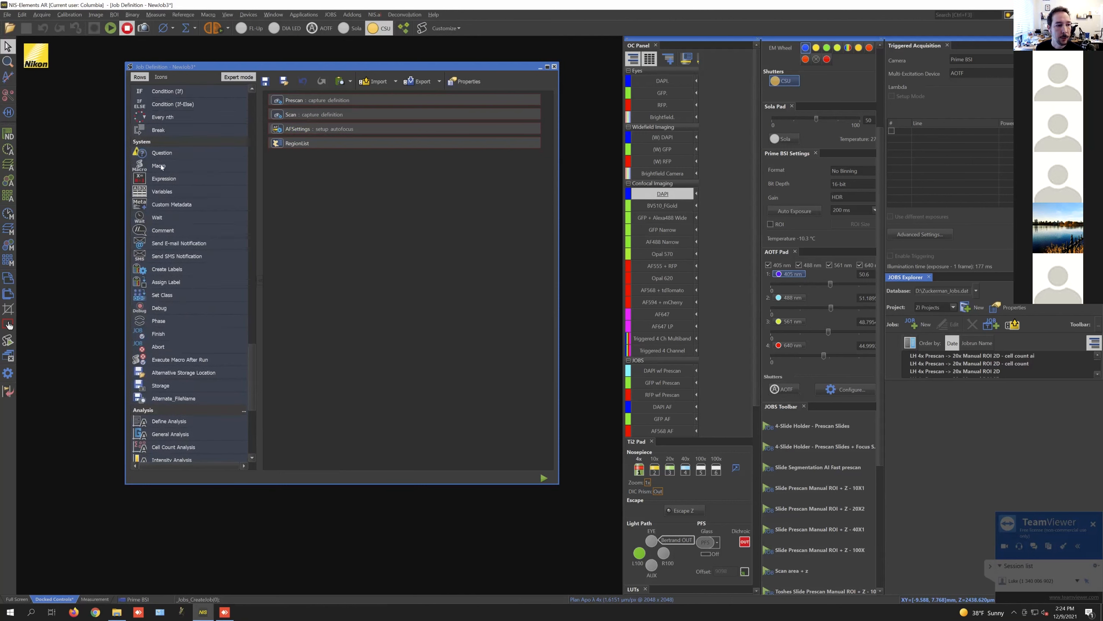
pyautogui.moveTo(218, 168); pyautogui.dragTo(326, 157)
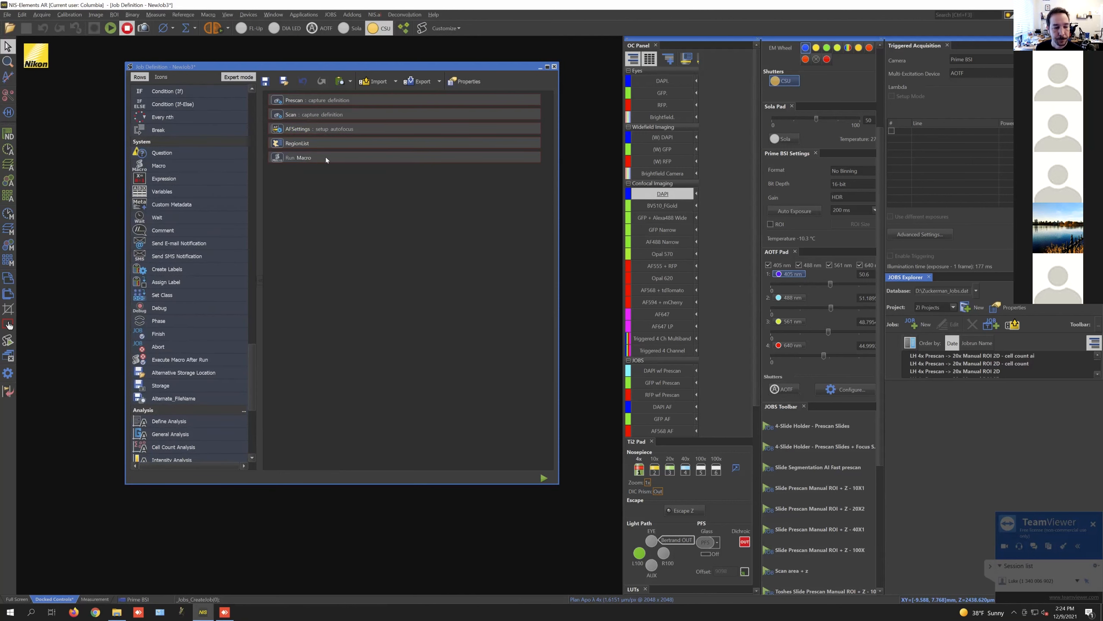
pyautogui.click(326, 157)
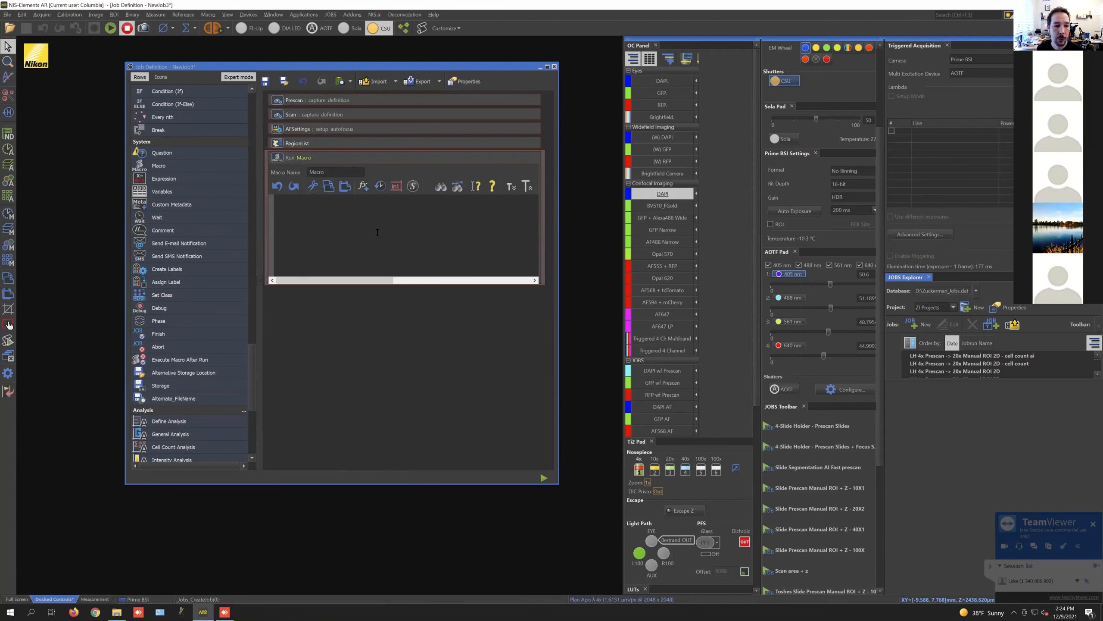
# Step: Find the nosepiece functions with "nose" and insert Stg_SetNosepiecePosition into the macro, editing its position argument
pyautogui.click(364, 186)
pyautogui.moveTo(303, 56); pyautogui.dragTo(778, 69)
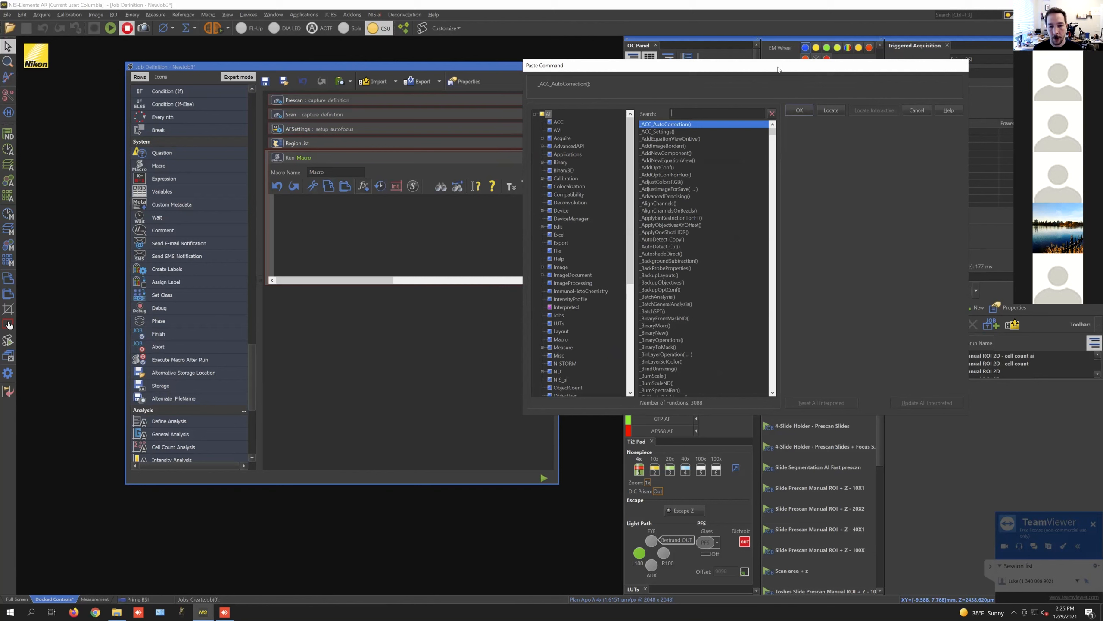
pyautogui.write('nose')
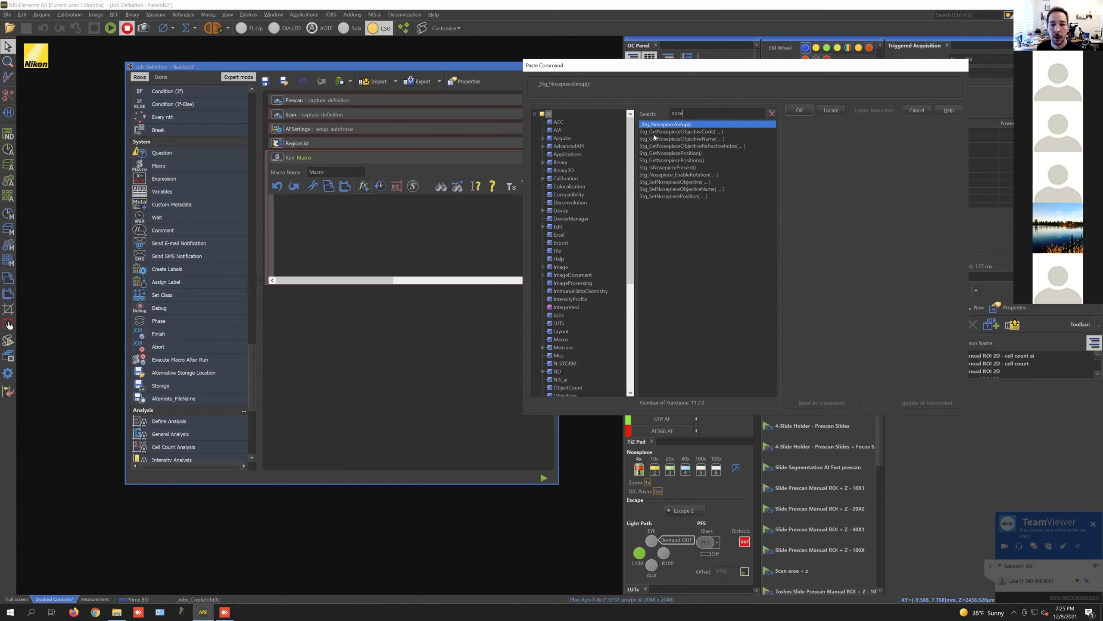
pyautogui.doubleClick(663, 197)
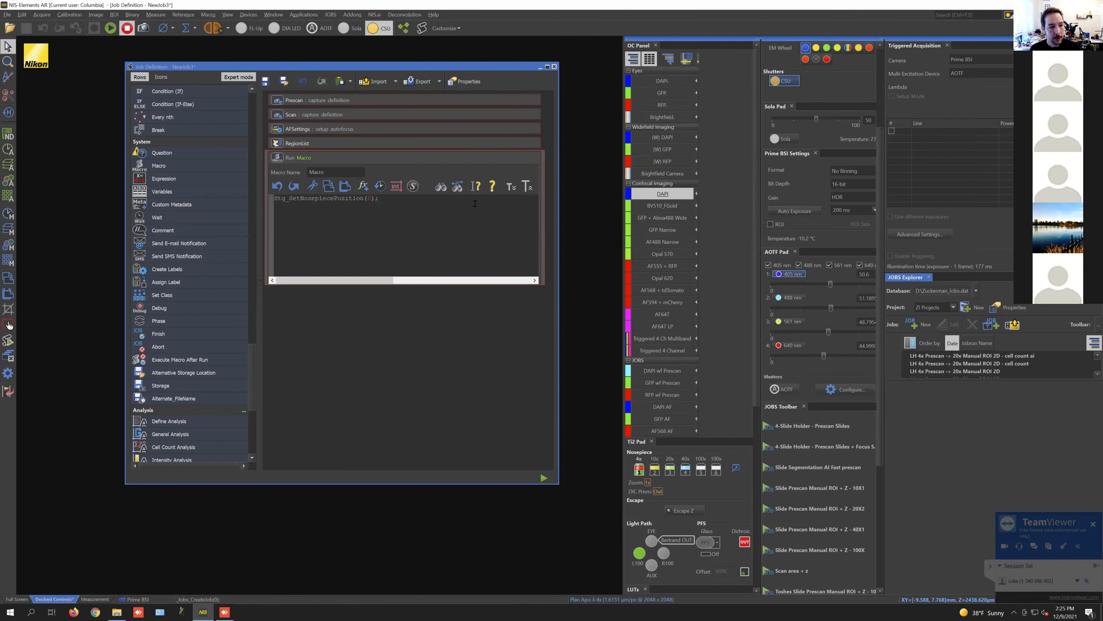
pyautogui.doubleClick(368, 199)
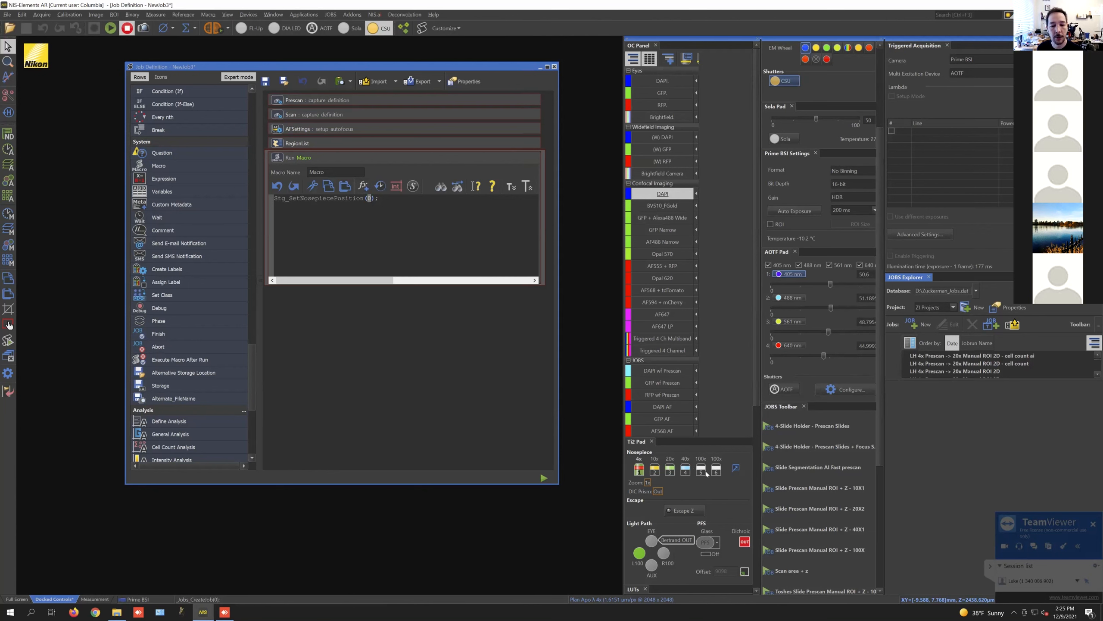
pyautogui.click(372, 200)
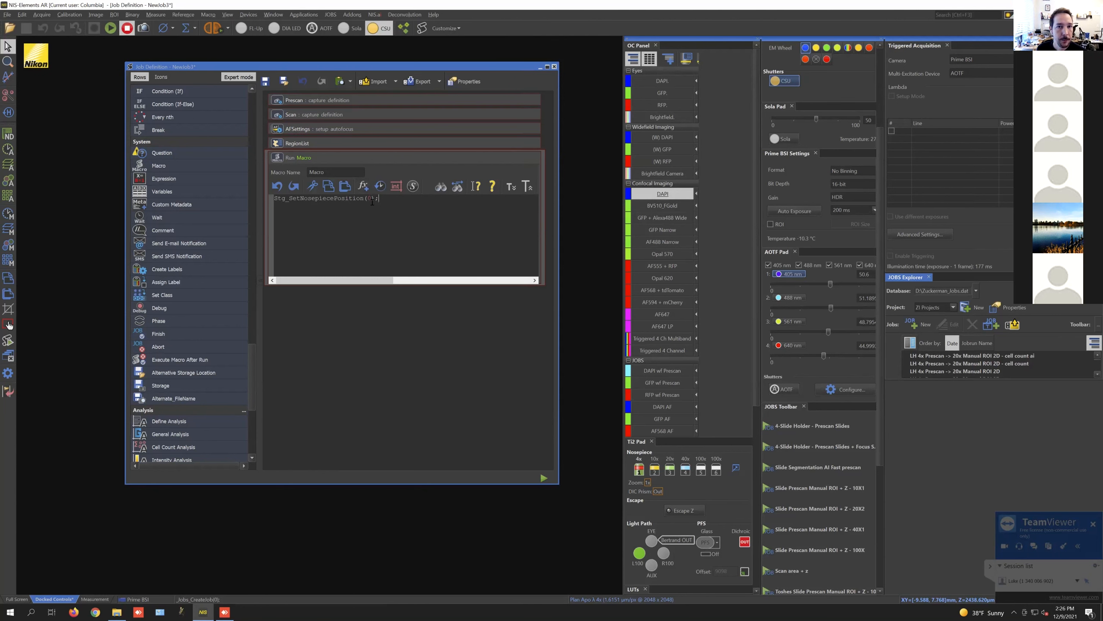
# Step: Add a Scan Large Image task below the macro, collapse the macro and expand the new task's settings
pyautogui.scroll(5, 251, 358)
pyautogui.scroll(6, 254, 326)
pyautogui.moveTo(254, 287); pyautogui.dragTo(255, 192)
pyautogui.scroll(1, 182, 193)
pyautogui.moveTo(183, 136); pyautogui.dragTo(355, 291)
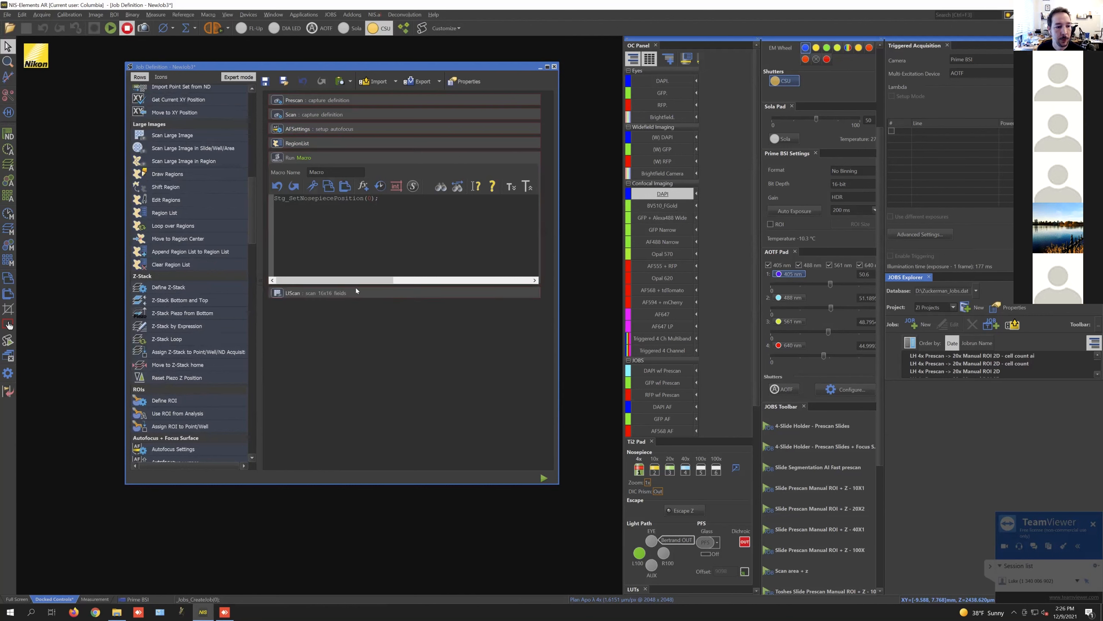
pyautogui.click(356, 156)
pyautogui.click(350, 171)
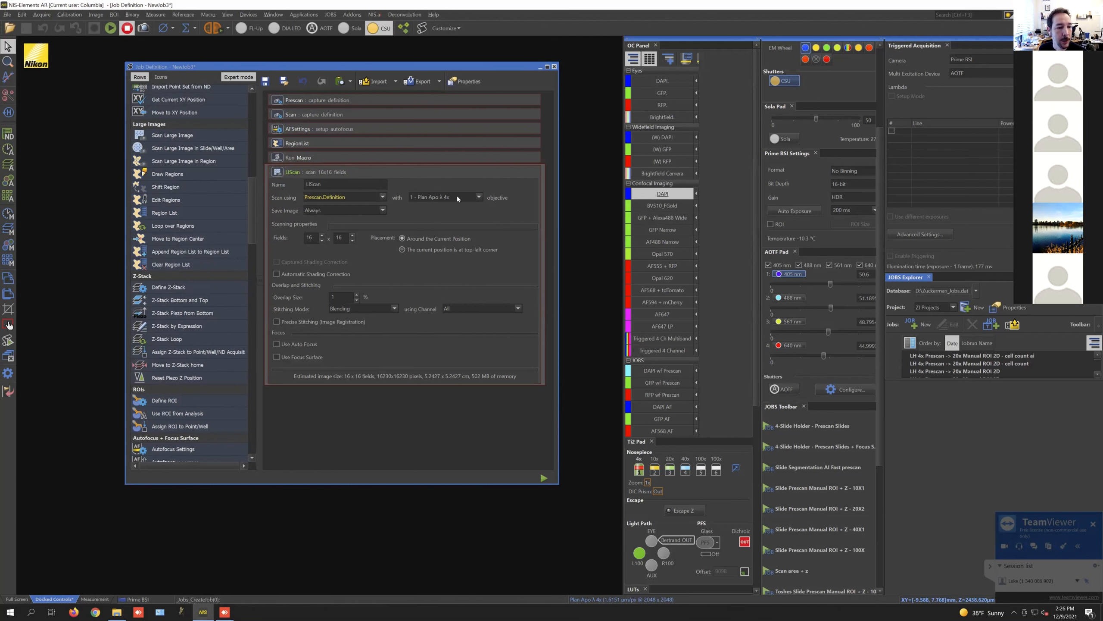
# Step: Set the large image scan to 6 x 6 fields with image saving at Never or Later and collapse it
pyautogui.doubleClick(303, 238)
pyautogui.write('6')
pyautogui.doubleClick(341, 237)
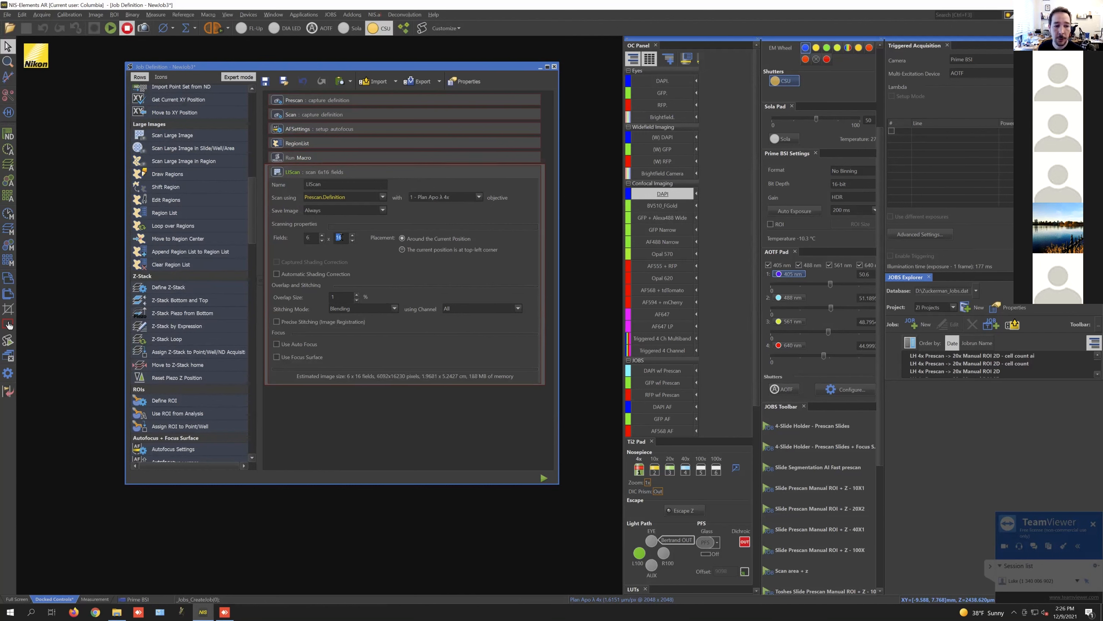
pyautogui.write('6')
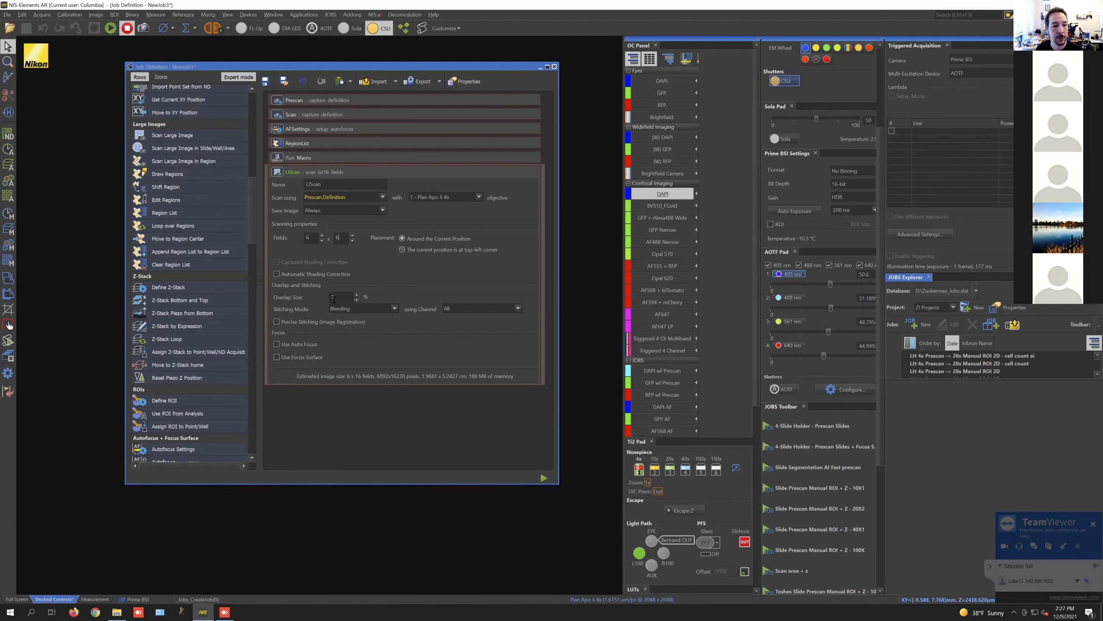
pyautogui.click(357, 210)
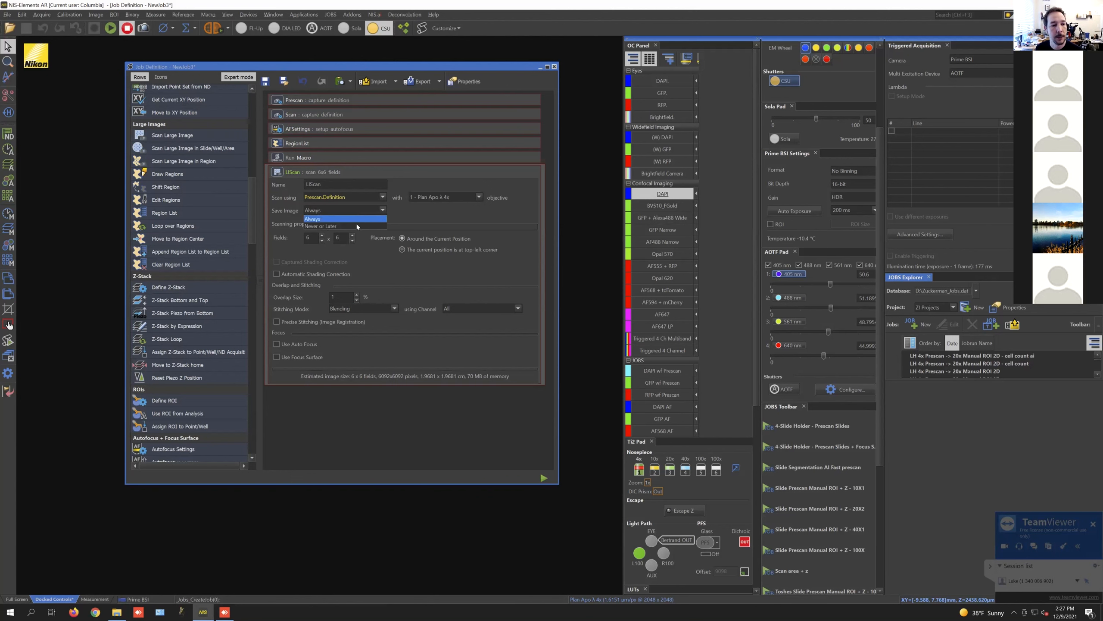
pyautogui.click(325, 226)
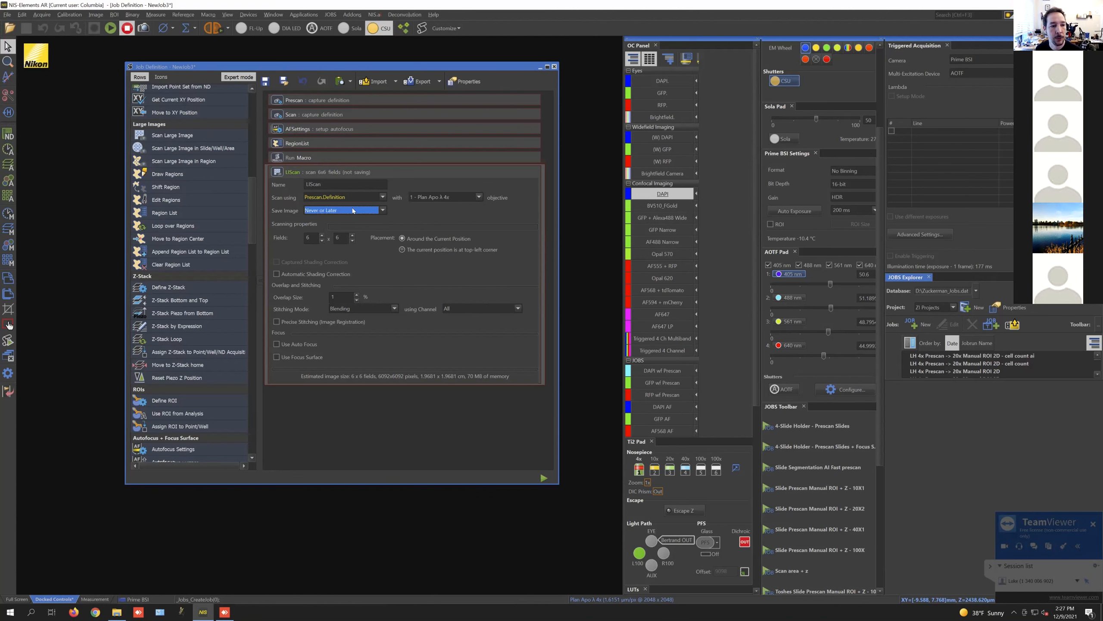
pyautogui.click(379, 173)
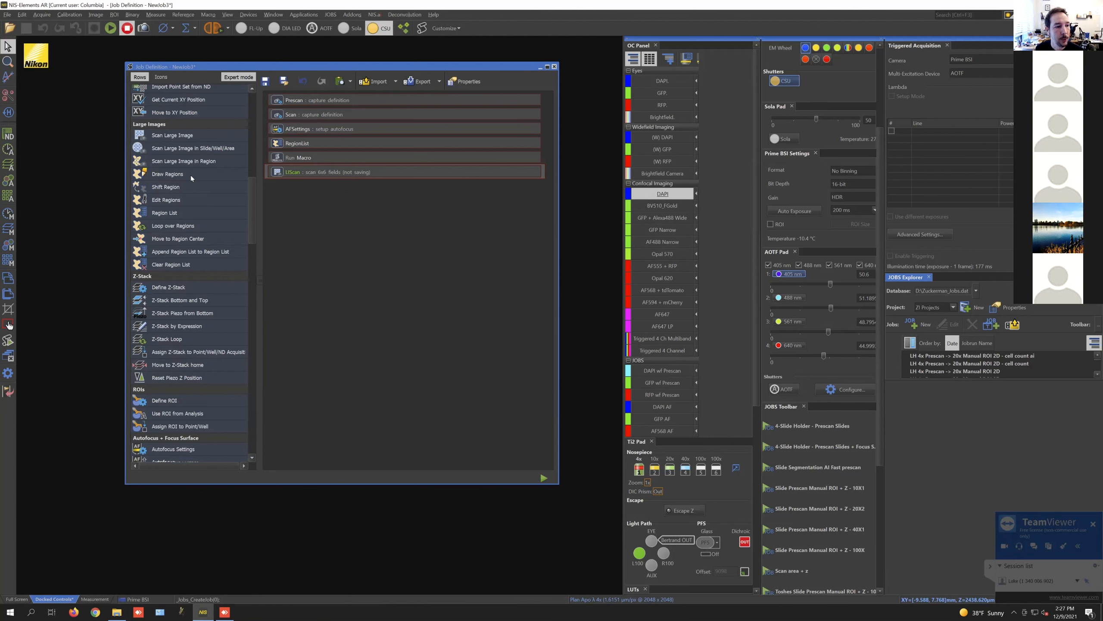
# Step: Add a Draw Regions task below the large image scan, review its settings and collapse it
pyautogui.moveTo(191, 174); pyautogui.dragTo(342, 200)
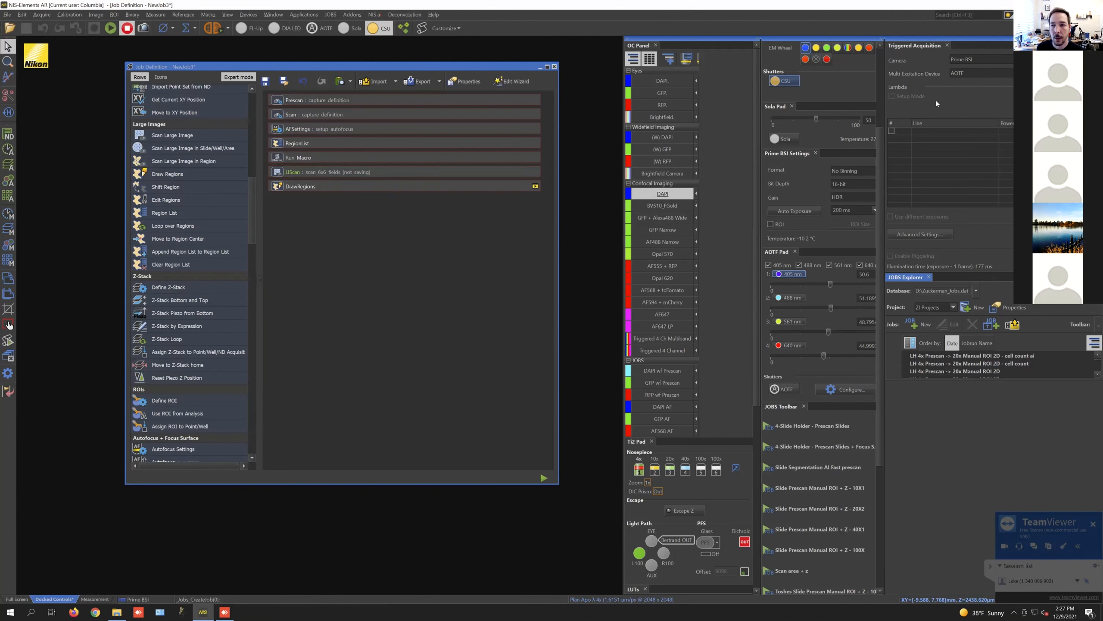
pyautogui.click(326, 186)
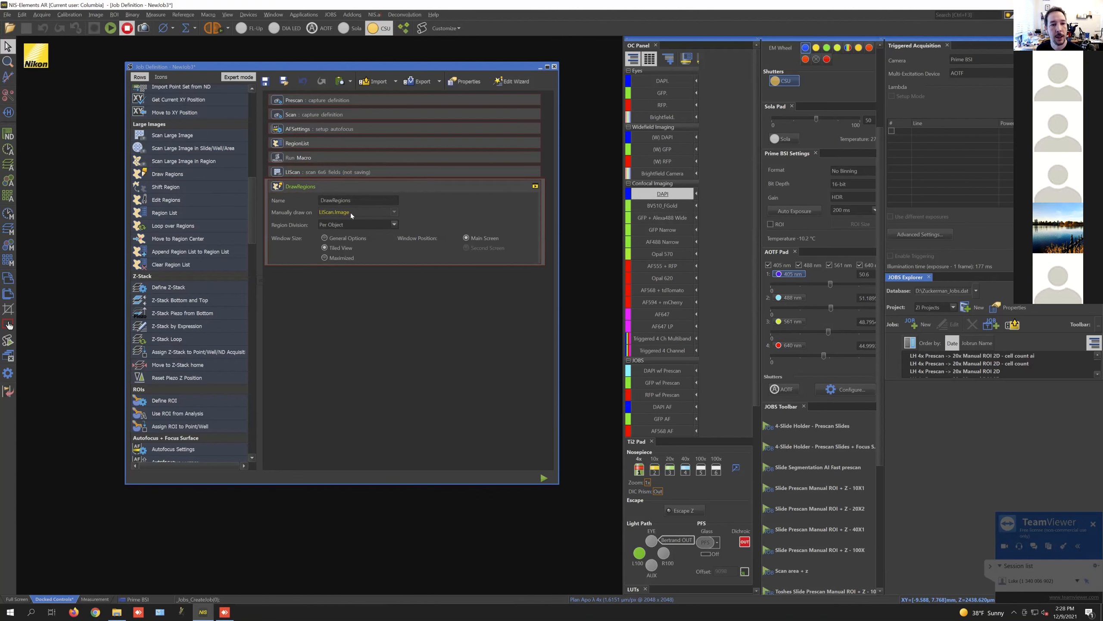
pyautogui.click(361, 186)
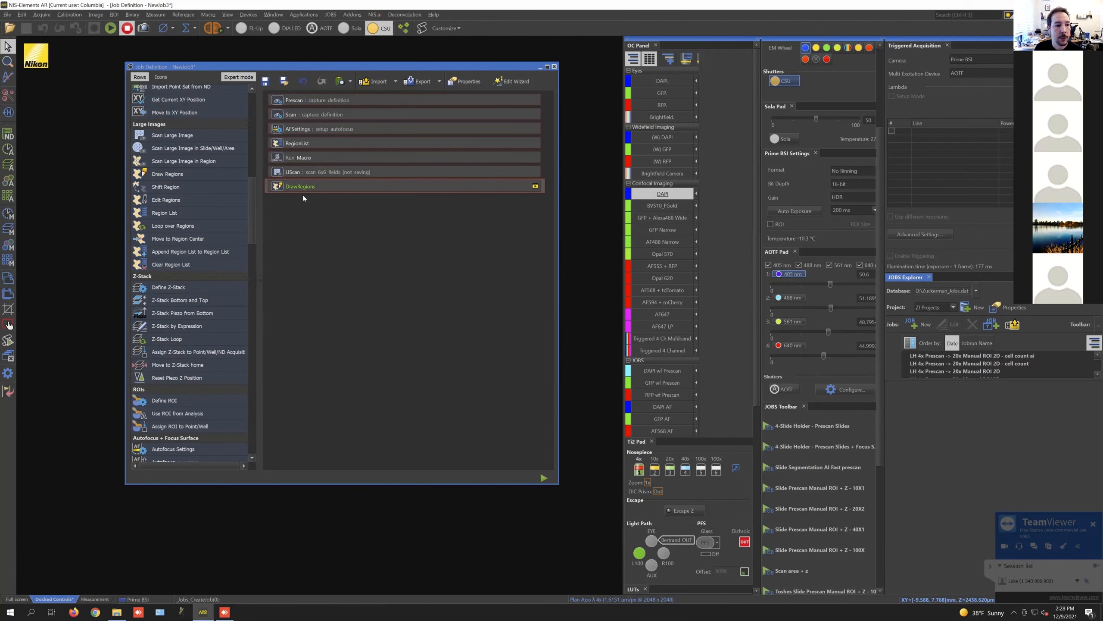
# Step: Copy the nosepiece macro task and paste the duplicate below the Draw Regions task
pyautogui.click(317, 157)
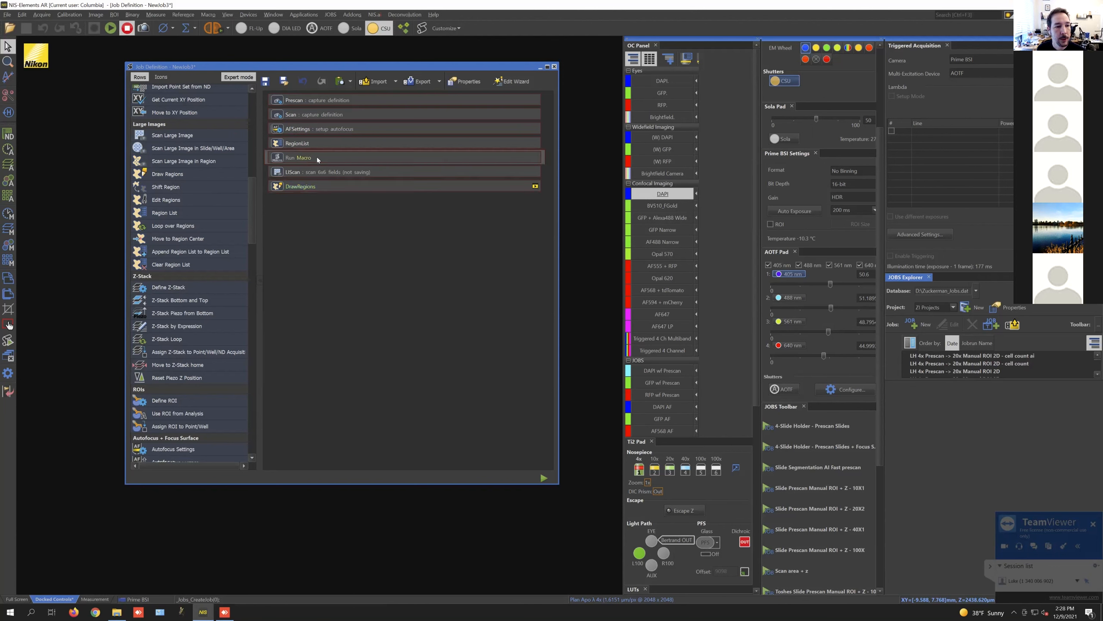
pyautogui.rightClick(317, 157)
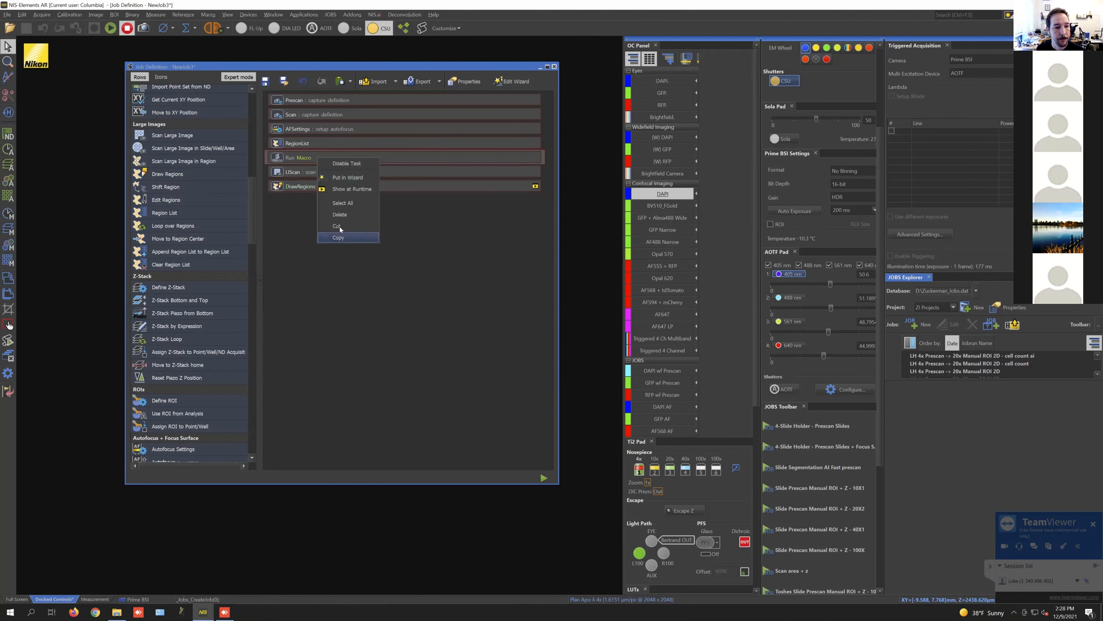
pyautogui.click(349, 238)
pyautogui.rightClick(331, 212)
pyautogui.click(353, 266)
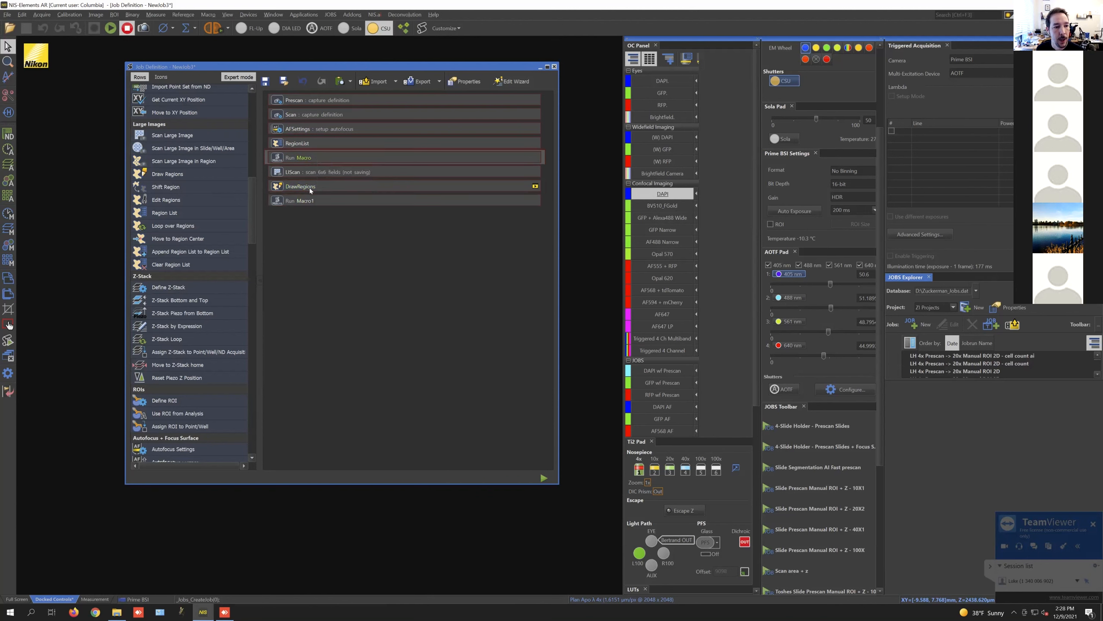
# Step: Name the duplicated macro 20x objective, edit its nosepiece position argument and collapse the task
pyautogui.click(311, 201)
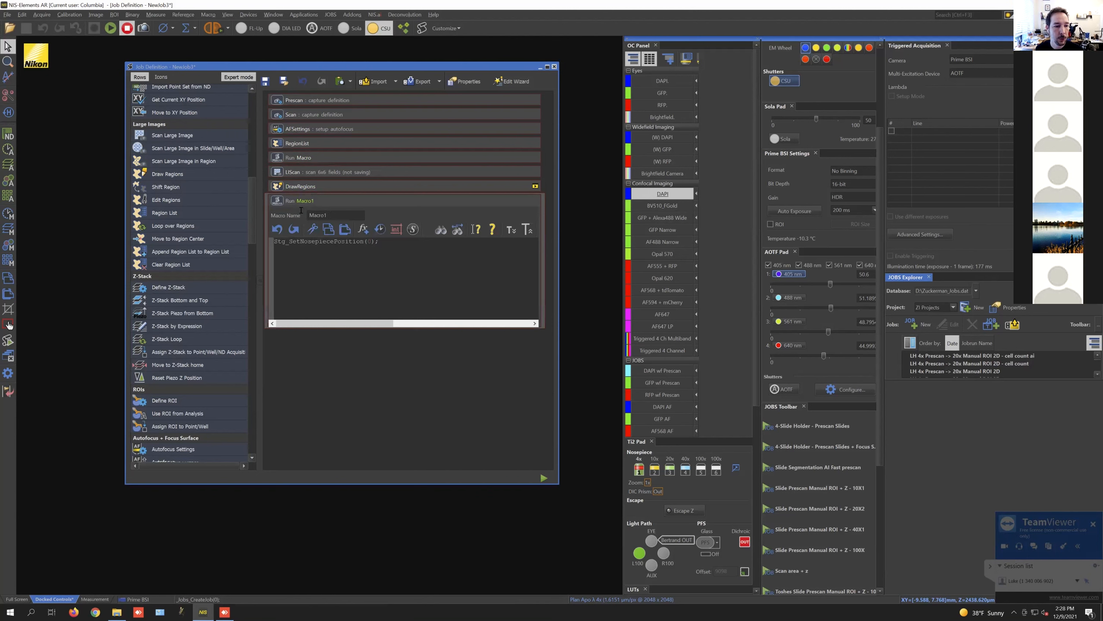
pyautogui.write('20x objective')
pyautogui.click(311, 158)
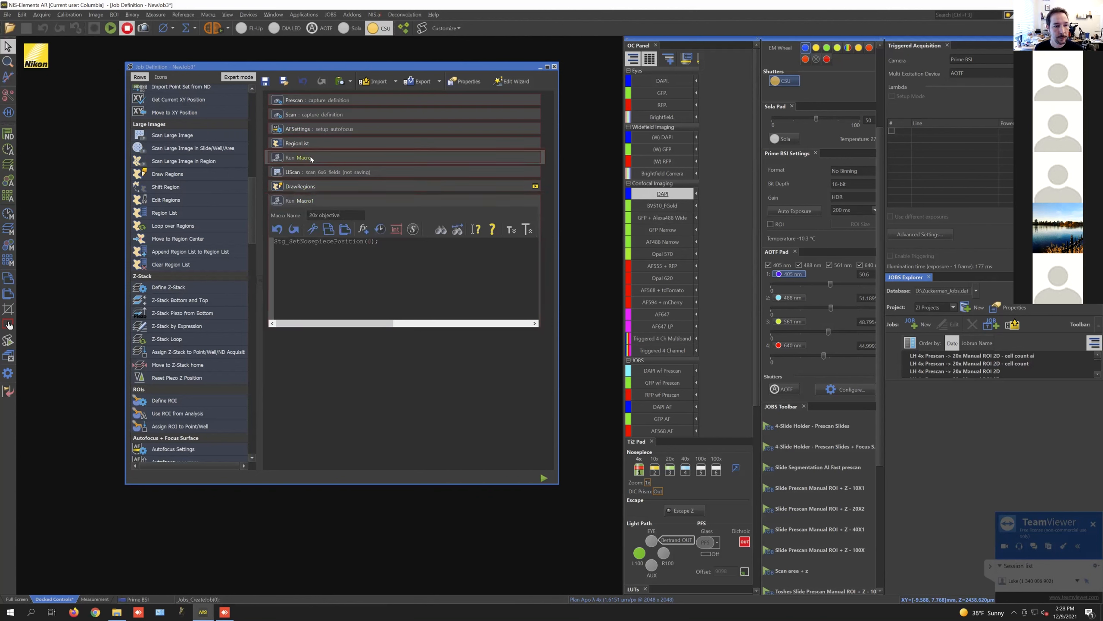
pyautogui.click(368, 250)
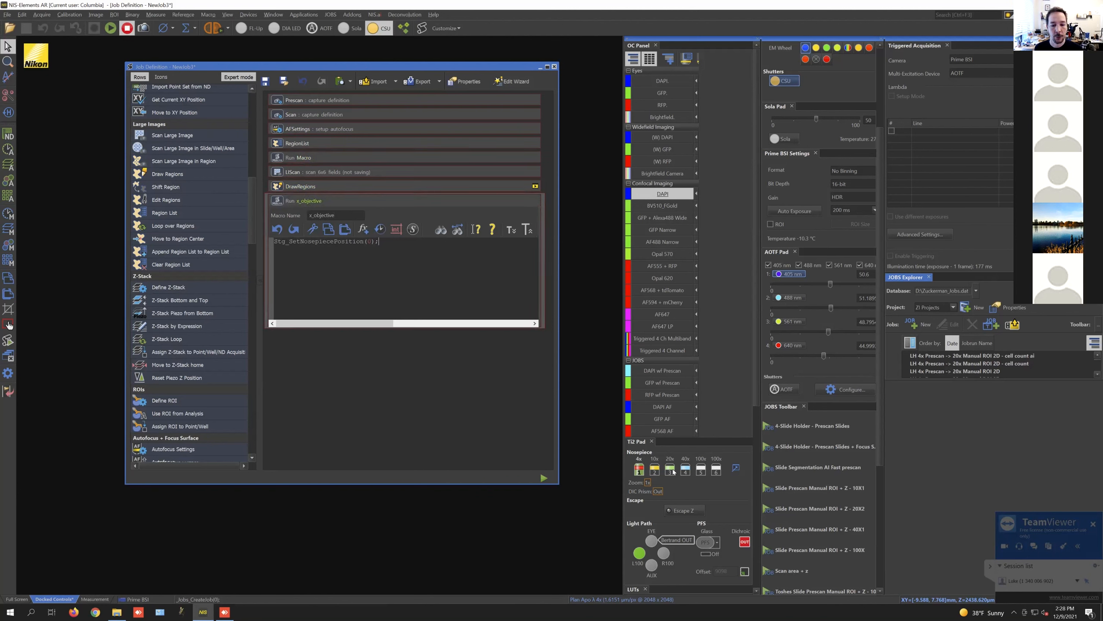
pyautogui.click(369, 242)
pyautogui.write('0')
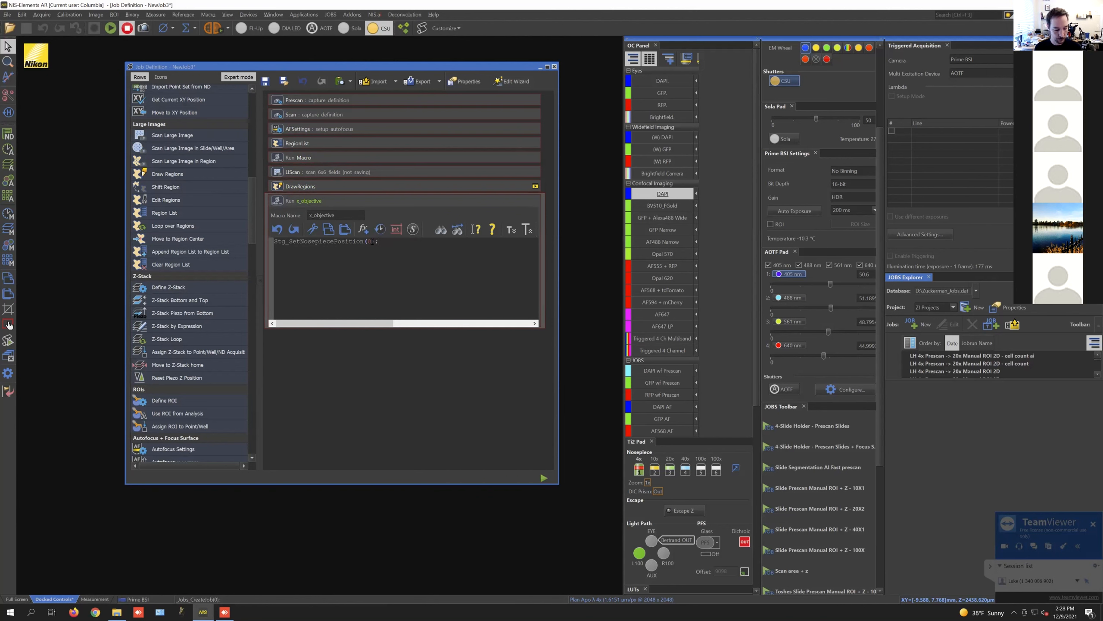
pyautogui.click(402, 203)
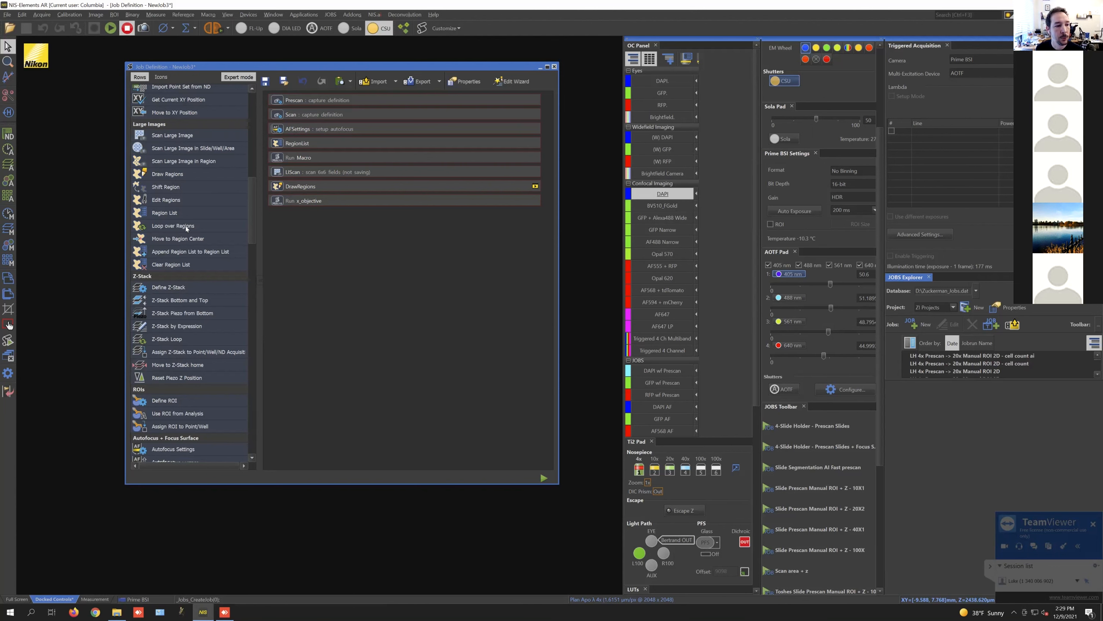
# Step: Add a Loop over Regions task at the end of the job and place Move to Region Center and Autofocus inside it
pyautogui.moveTo(191, 227); pyautogui.dragTo(338, 221)
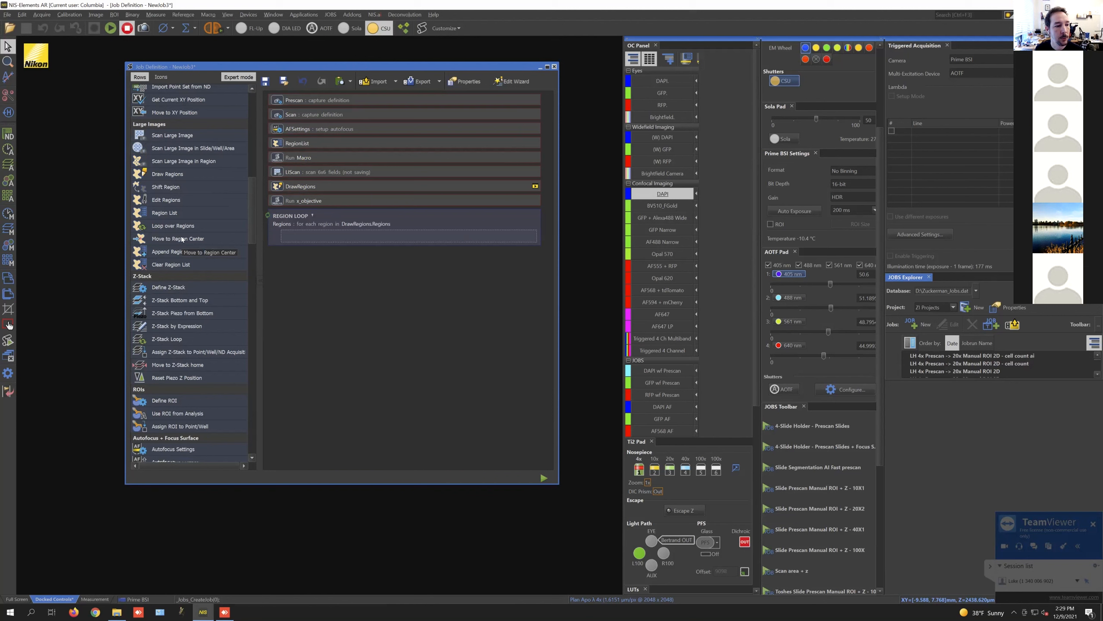
pyautogui.moveTo(173, 239); pyautogui.dragTo(330, 235)
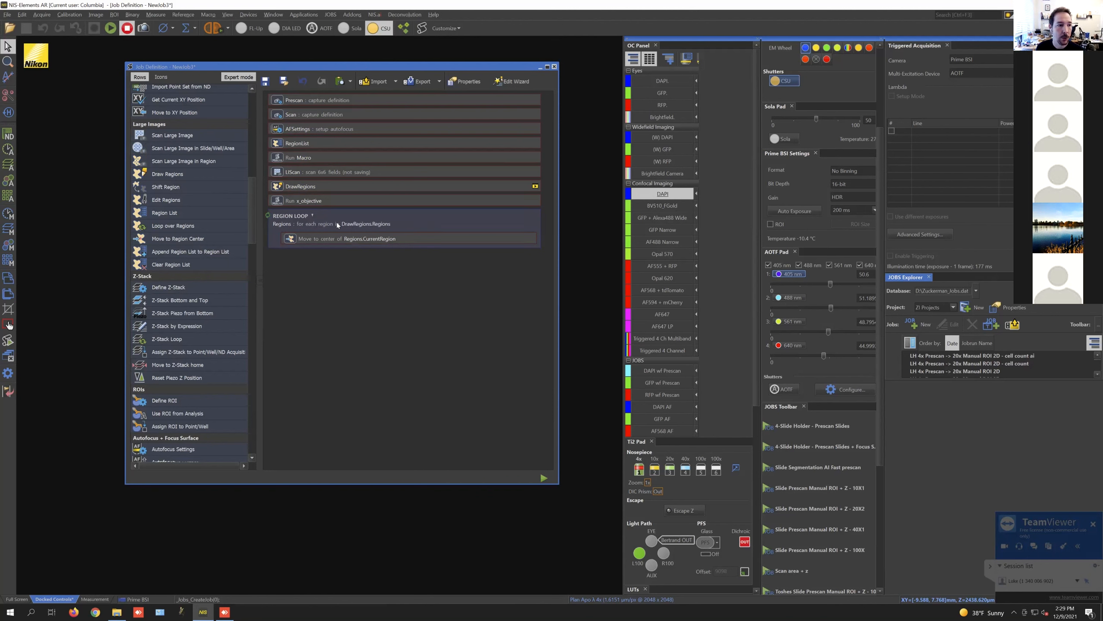
pyautogui.moveTo(251, 211); pyautogui.dragTo(256, 244)
pyautogui.scroll(-1, 255, 243)
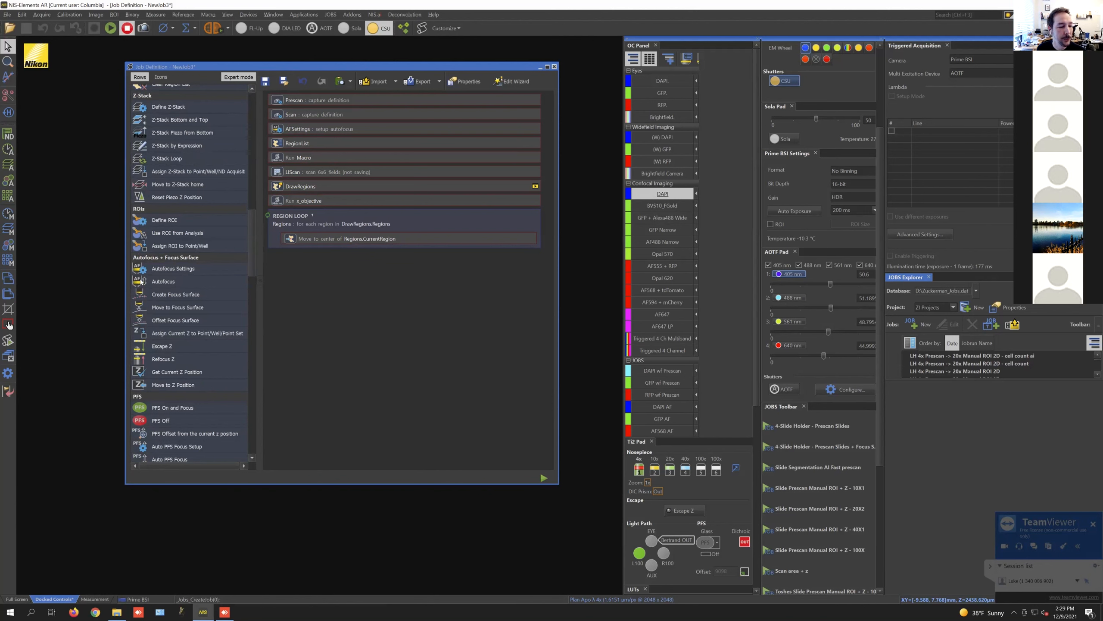
pyautogui.moveTo(254, 266); pyautogui.dragTo(304, 255)
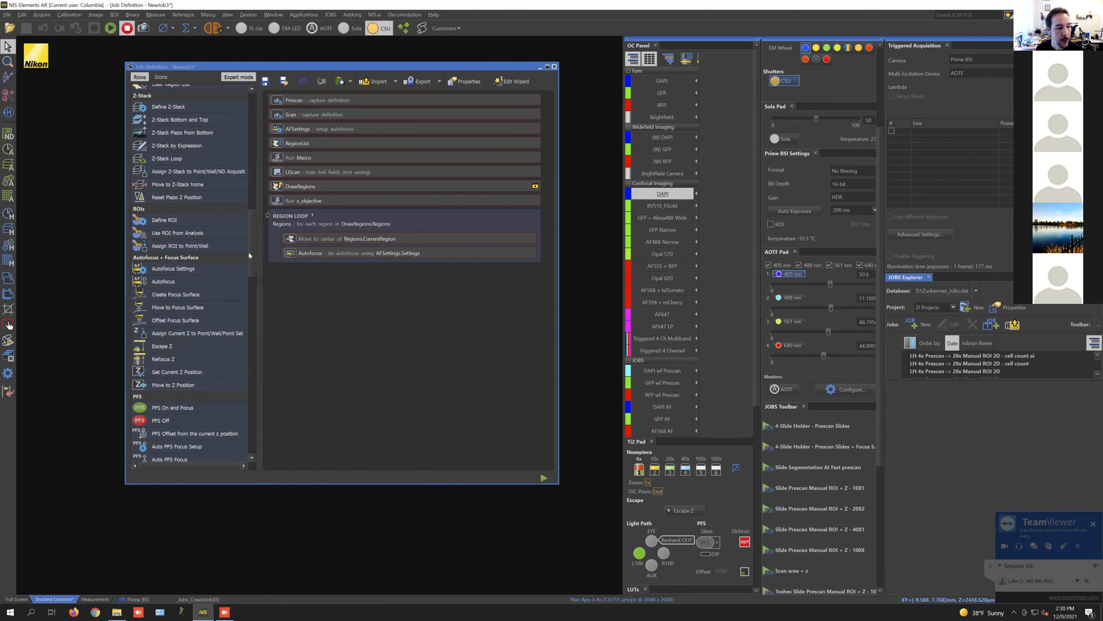
# Step: Add a Scan Large Image in Region task after Autofocus inside the region loop, set it to scan using Scan.Definition and collapse it
pyautogui.moveTo(252, 253); pyautogui.dragTo(186, 214)
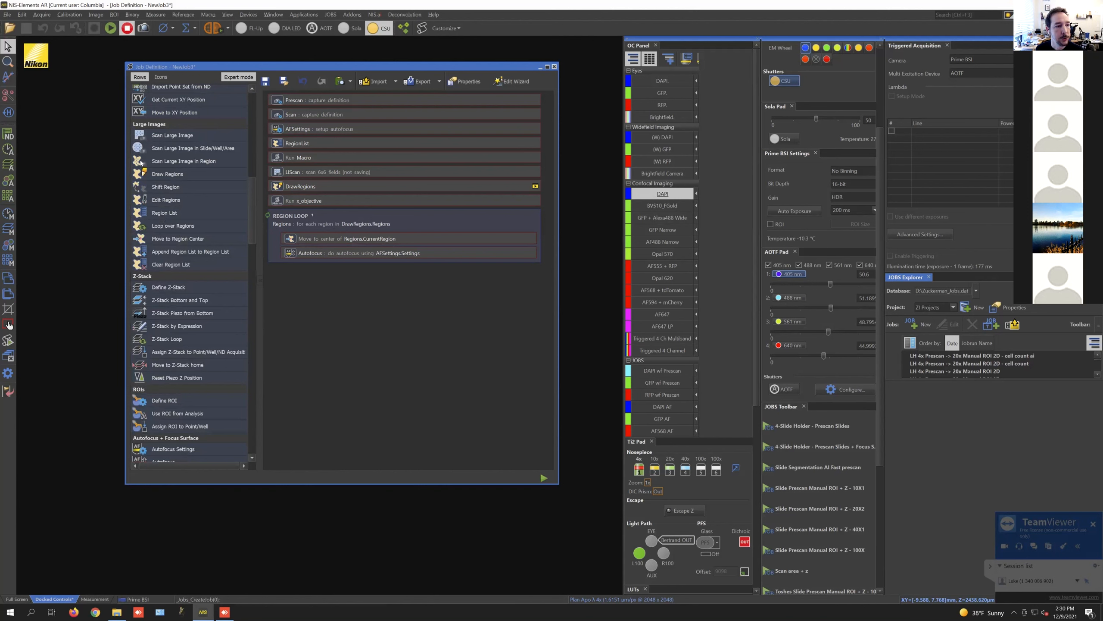
pyautogui.moveTo(181, 163); pyautogui.dragTo(374, 258)
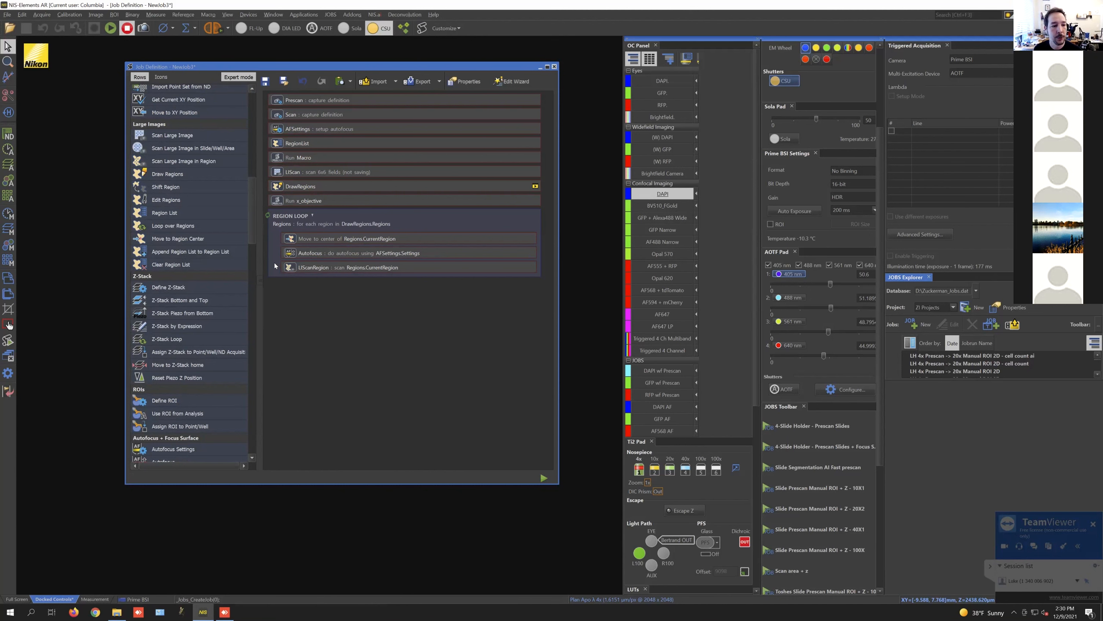
pyautogui.click(405, 268)
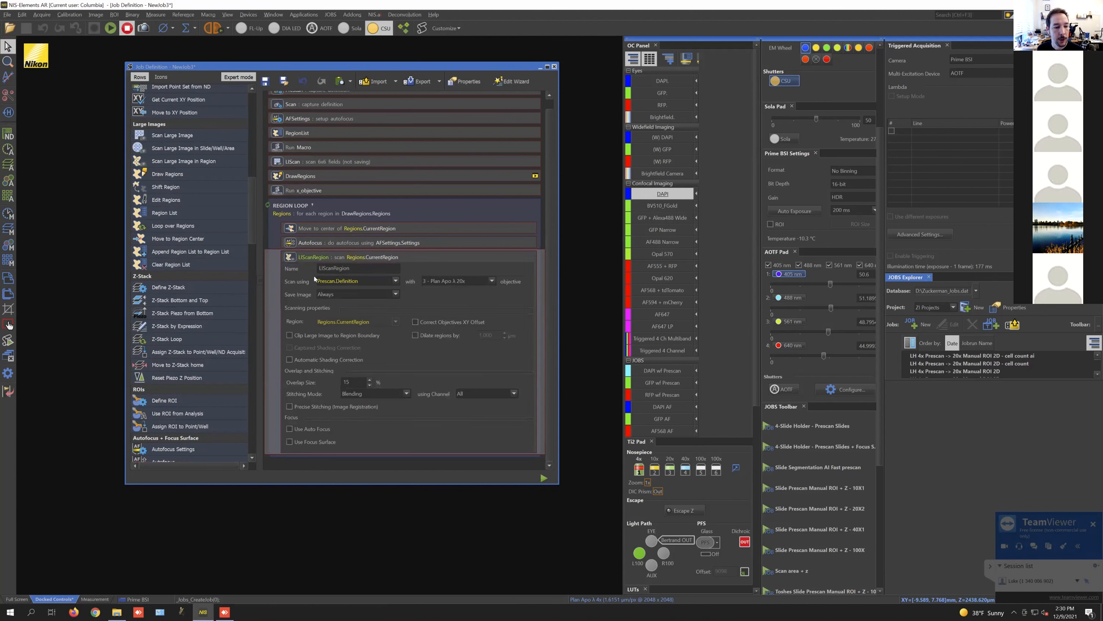
pyautogui.click(392, 281)
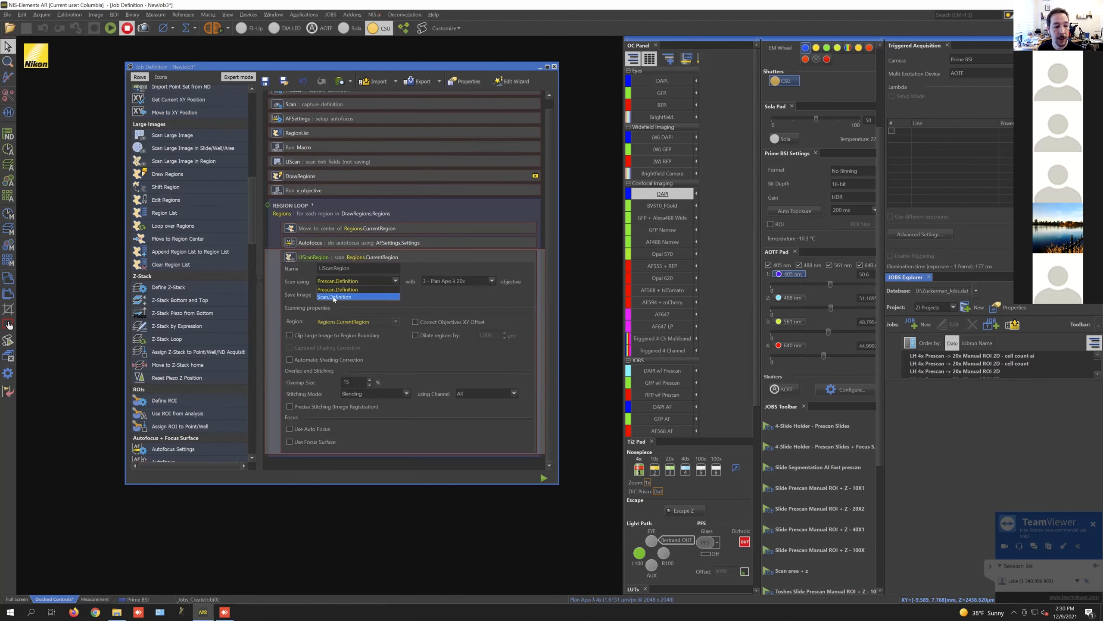
pyautogui.click(332, 297)
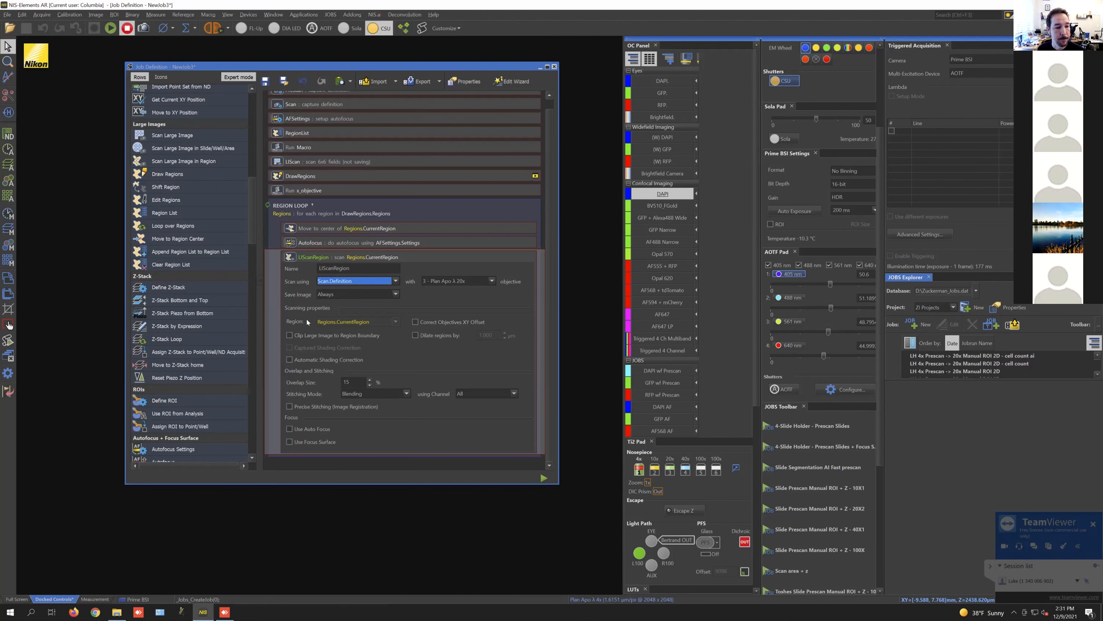
pyautogui.click(412, 256)
# Step: Open the region loop's settings and choose DrawRegions.Regions as the list it loops over
pyautogui.click(323, 230)
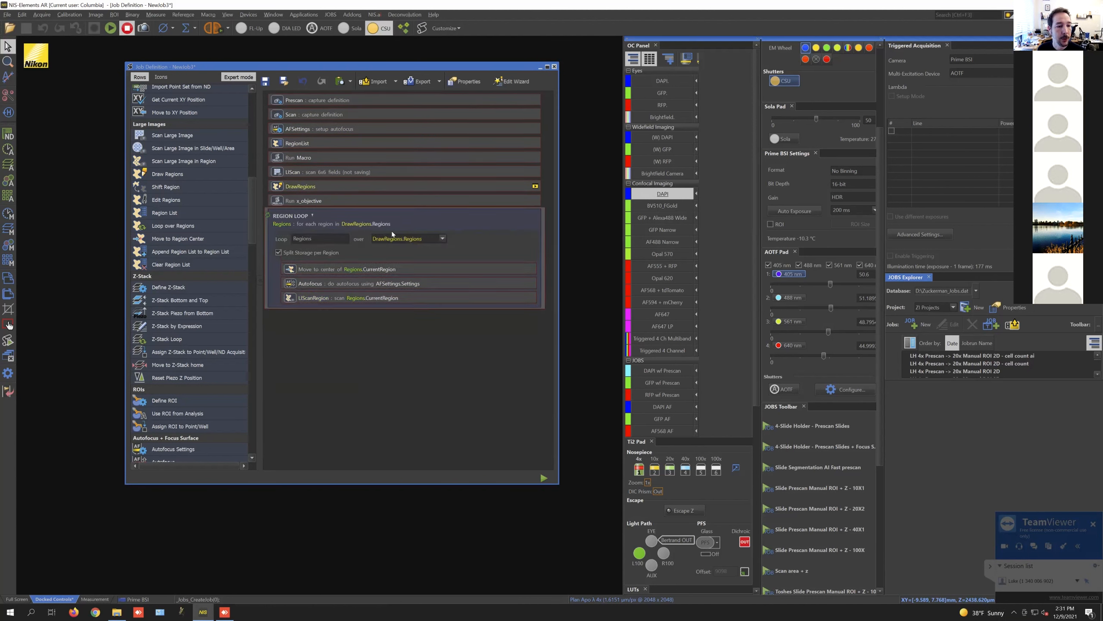
pyautogui.click(408, 240)
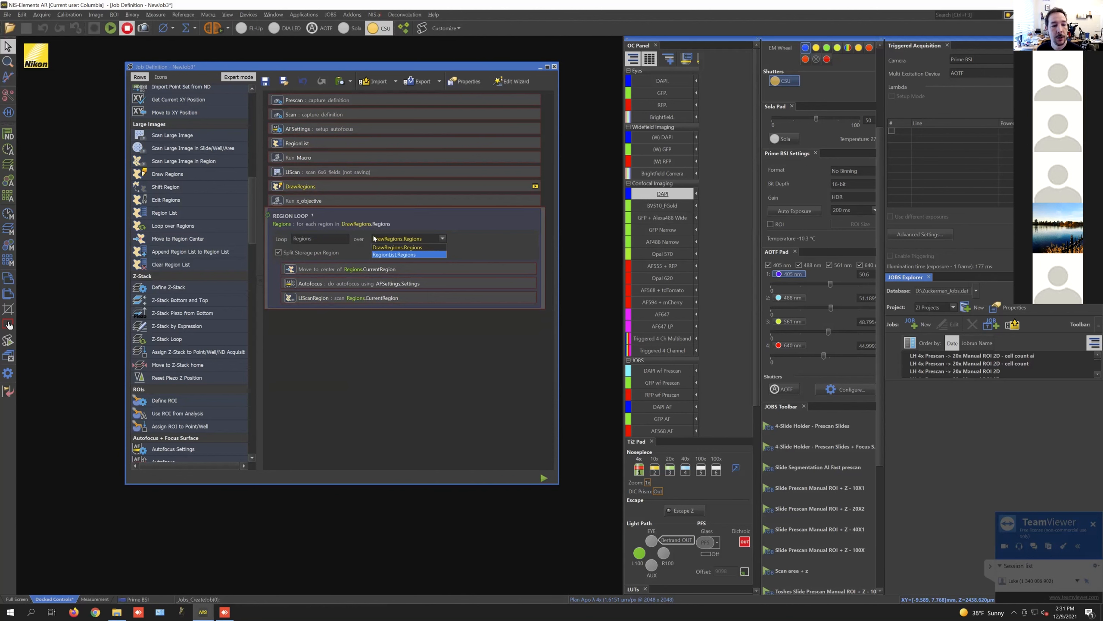
pyautogui.click(440, 239)
pyautogui.click(432, 240)
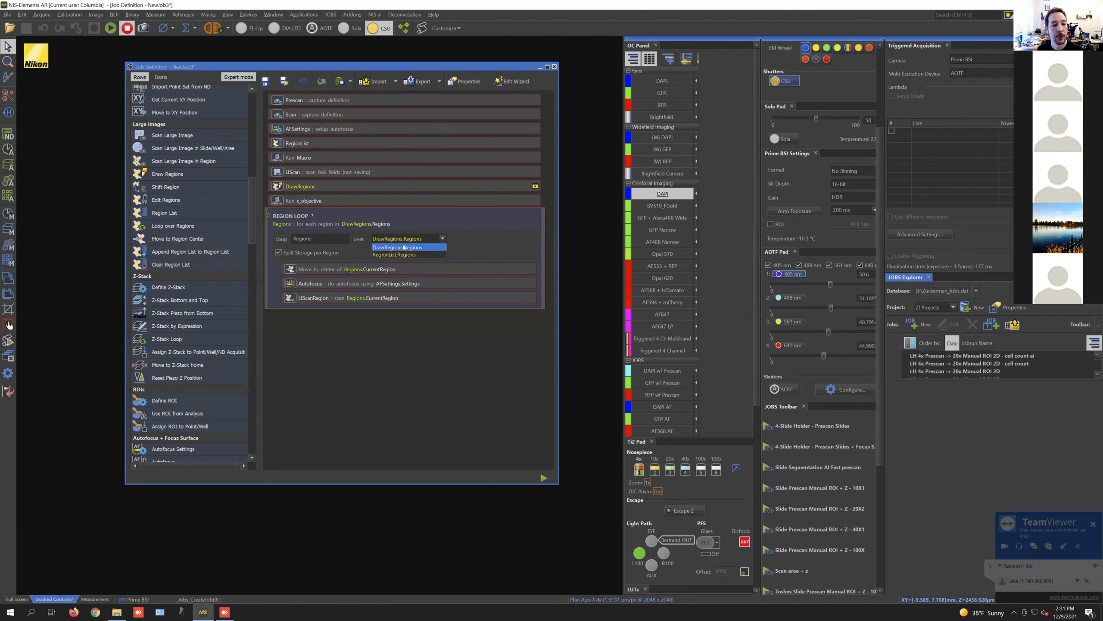
pyautogui.click(398, 247)
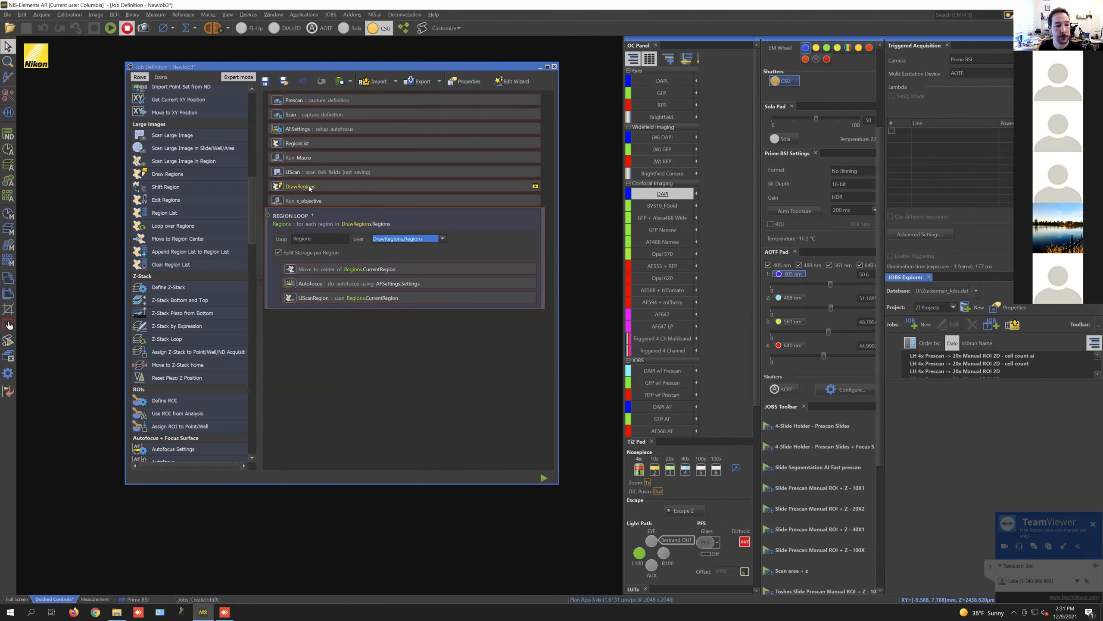
# Step: Add a Storage task at the end of the job, below the region loop
pyautogui.moveTo(250, 197); pyautogui.dragTo(248, 440)
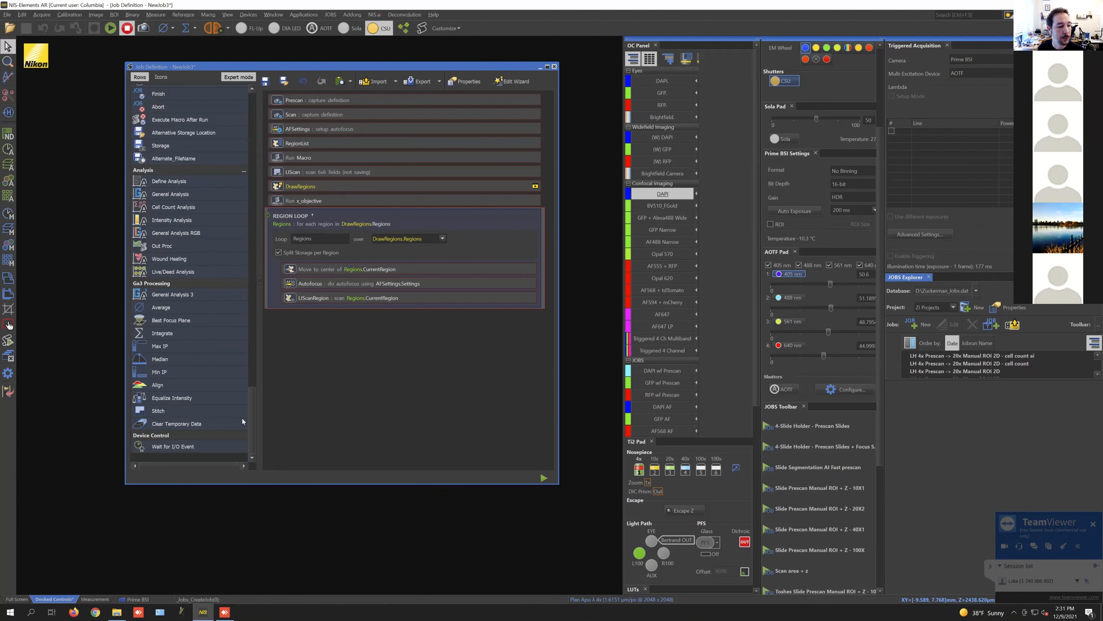
pyautogui.moveTo(250, 420); pyautogui.dragTo(246, 405)
pyautogui.moveTo(165, 230); pyautogui.dragTo(306, 321)
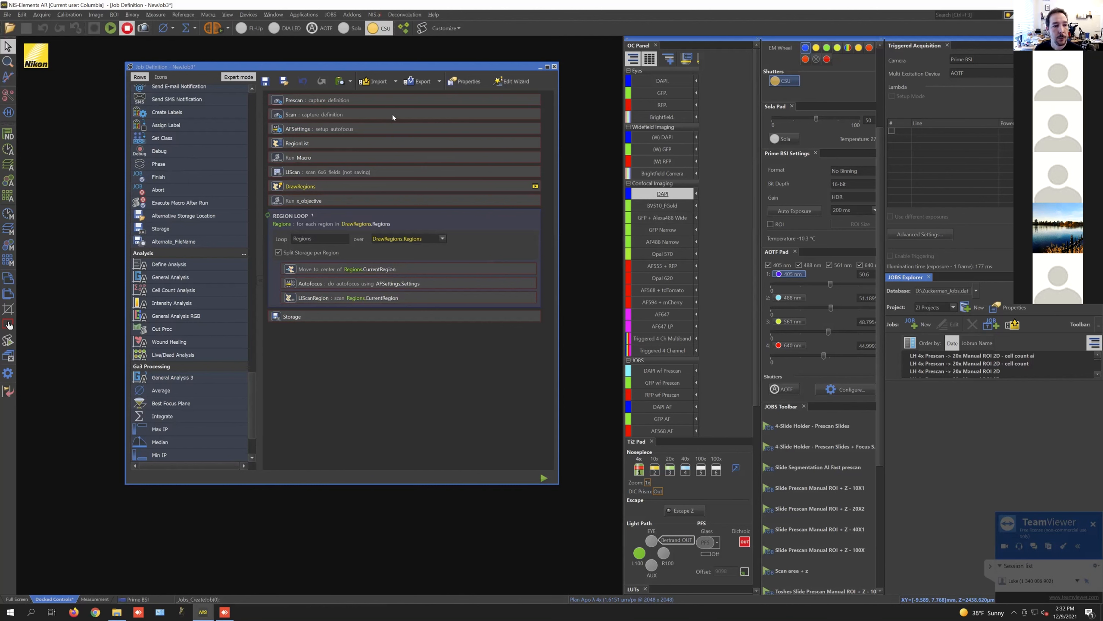
# Step: Put the Prescan, Scan, AFSettings and Storage tasks in the job wizard
pyautogui.rightClick(400, 99)
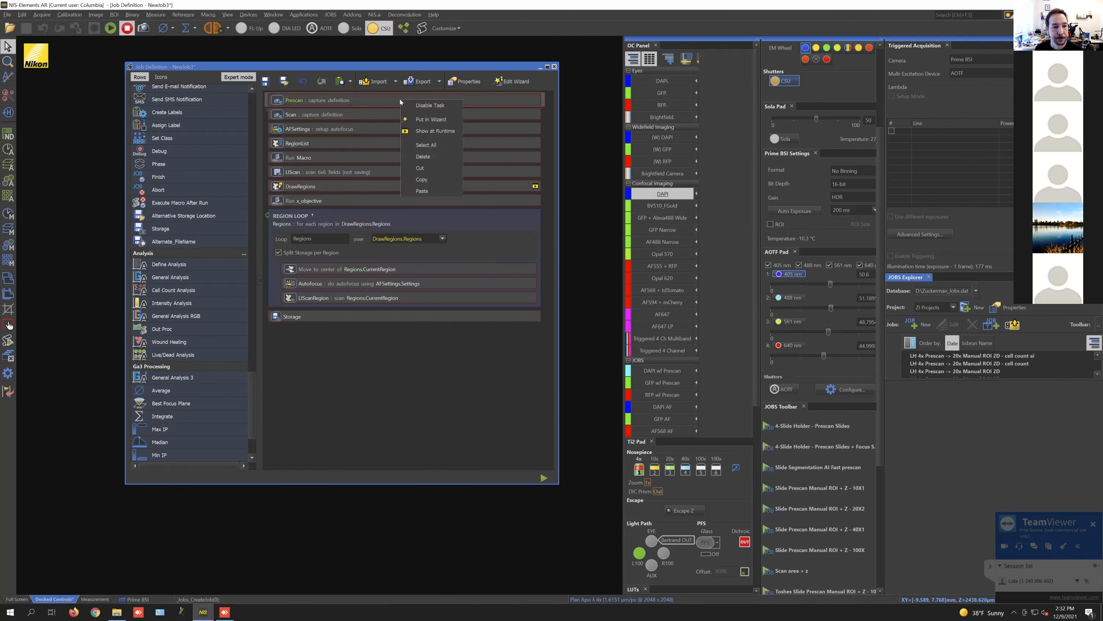
pyautogui.click(431, 119)
pyautogui.rightClick(513, 112)
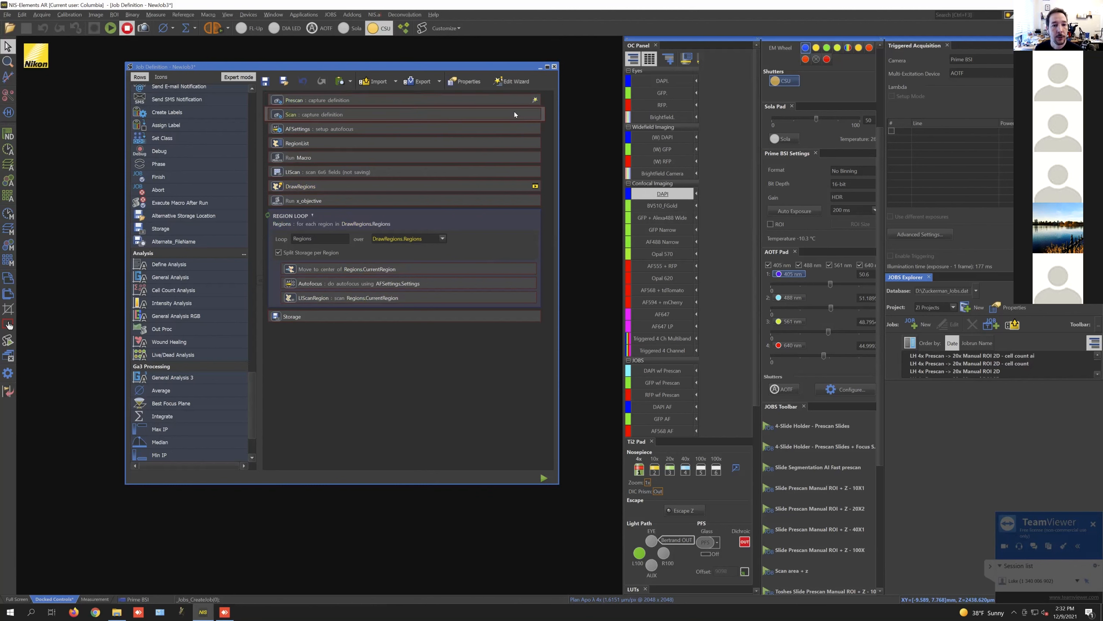
pyautogui.click(530, 135)
pyautogui.rightClick(482, 128)
pyautogui.click(507, 150)
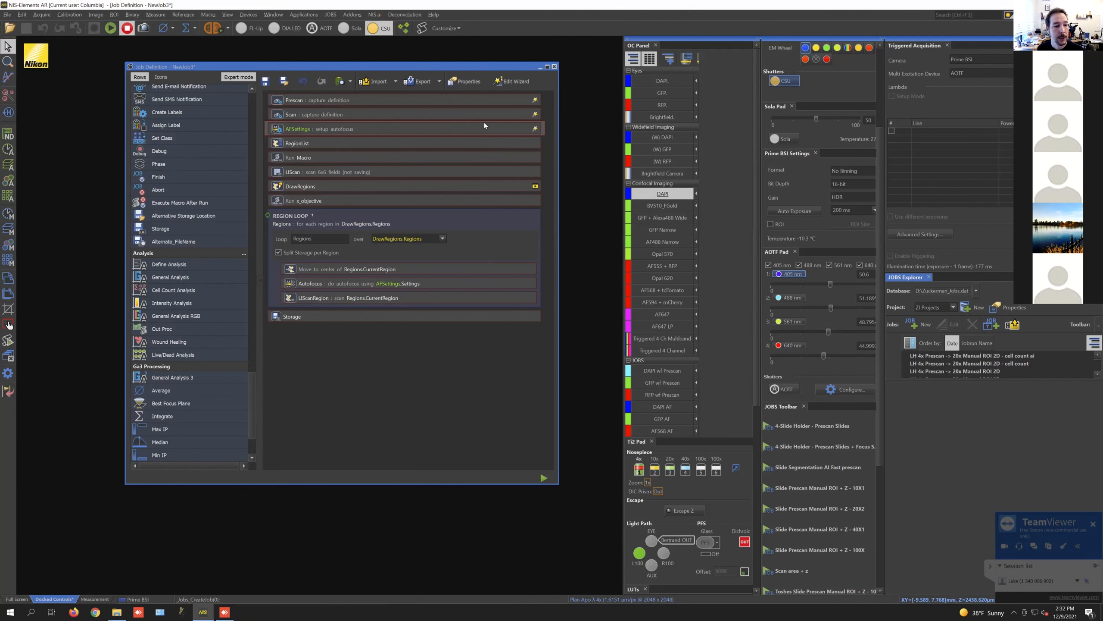
pyautogui.rightClick(471, 316)
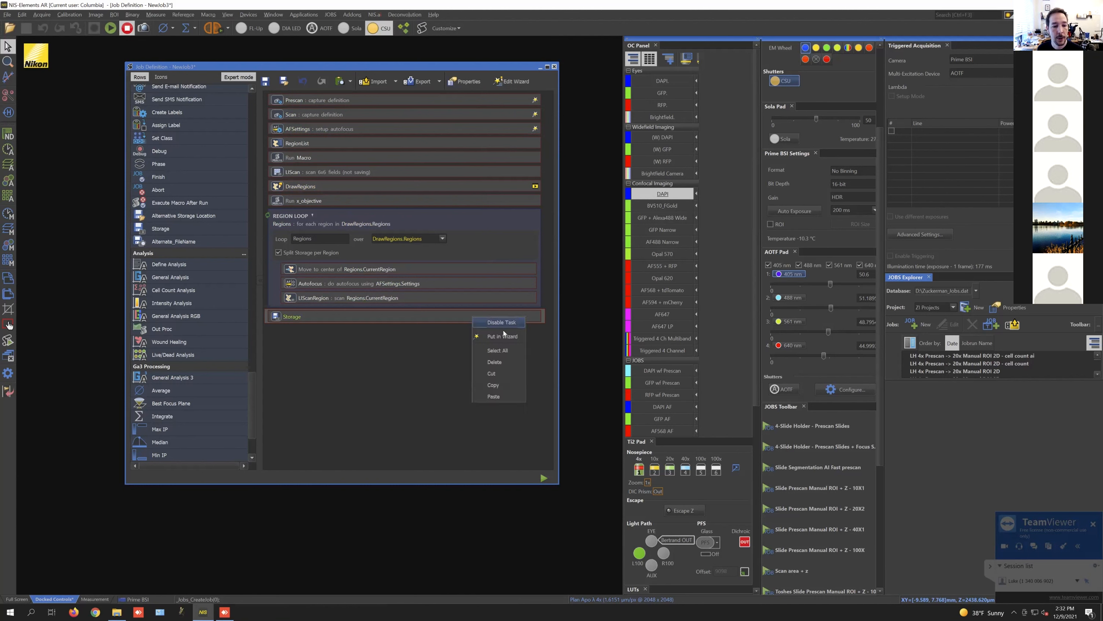
pyautogui.click(502, 337)
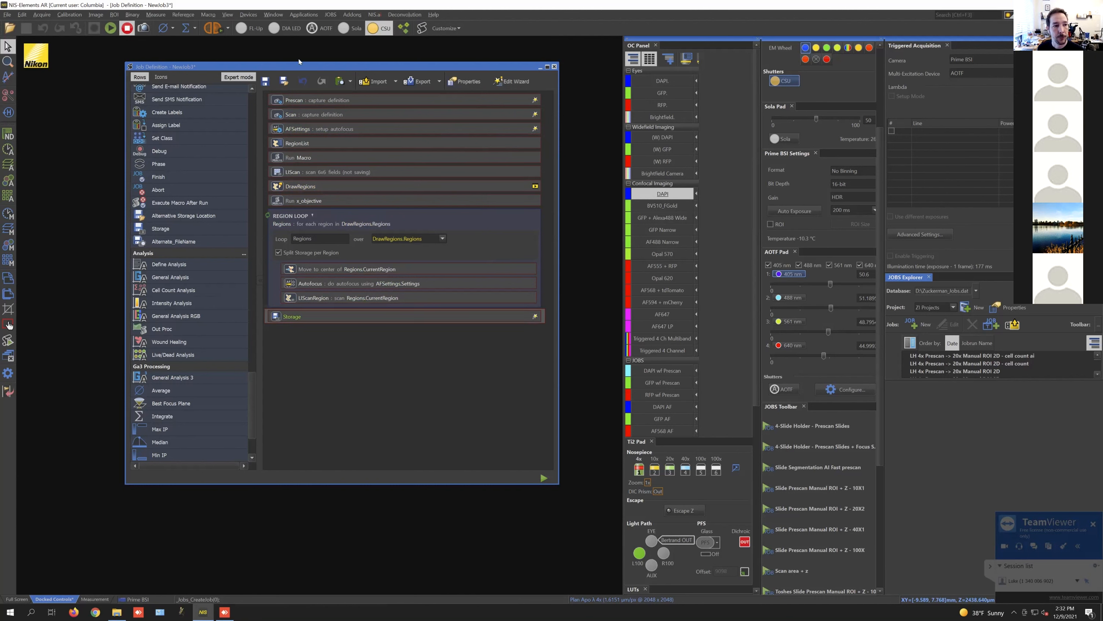
# Step: Save the job definition under the name workshop prescan
pyautogui.click(267, 82)
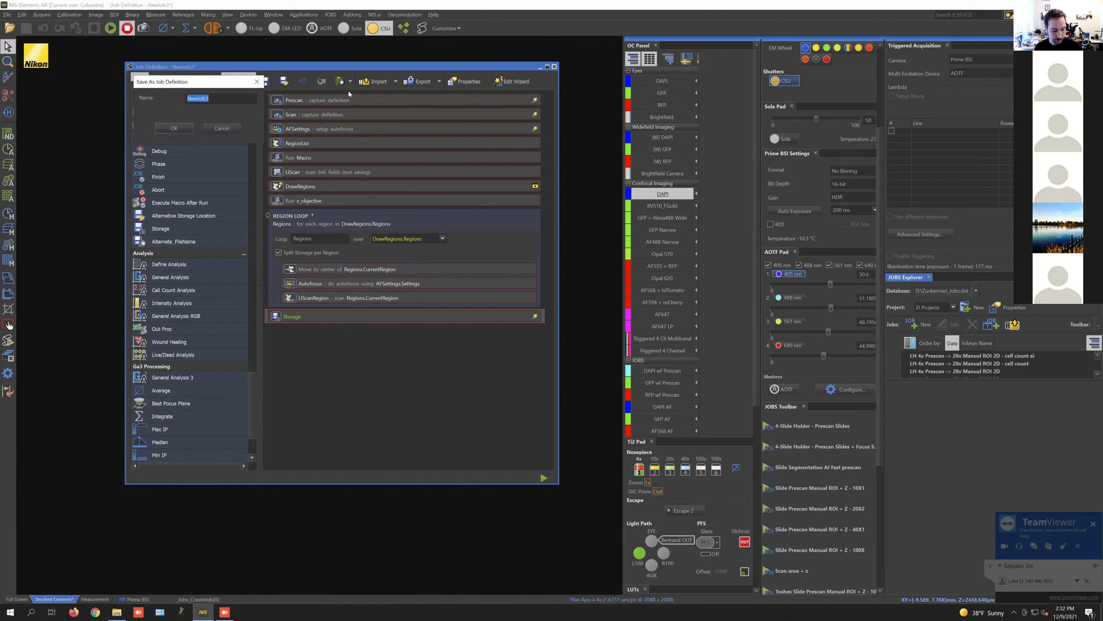
pyautogui.write('workshp')
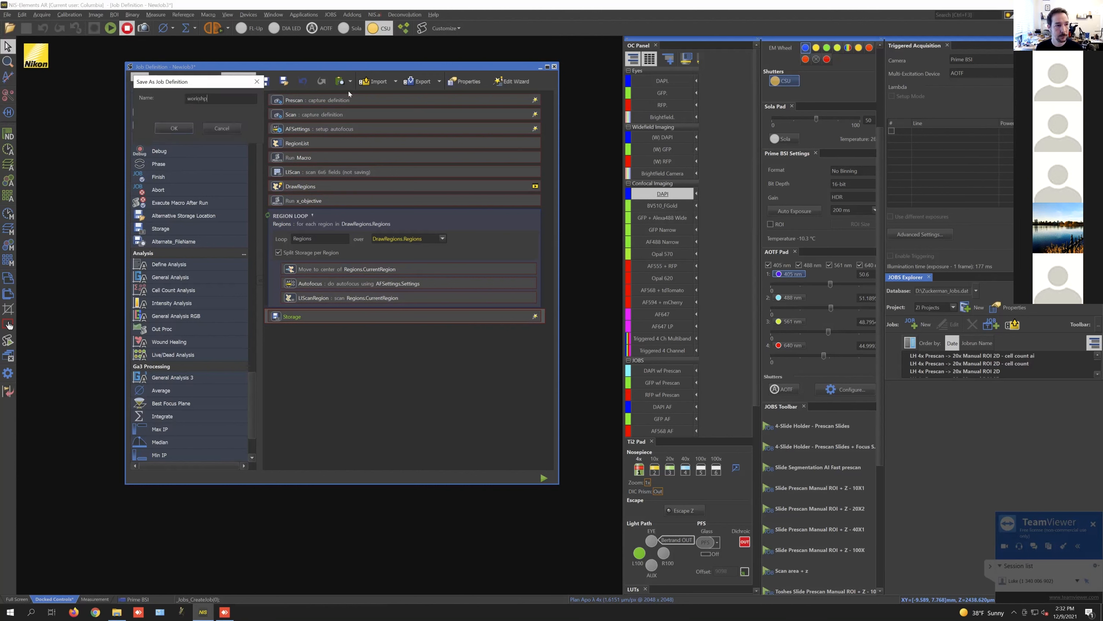
pyautogui.press('BackSpace')
pyautogui.write('op demo')
pyautogui.press('Return')
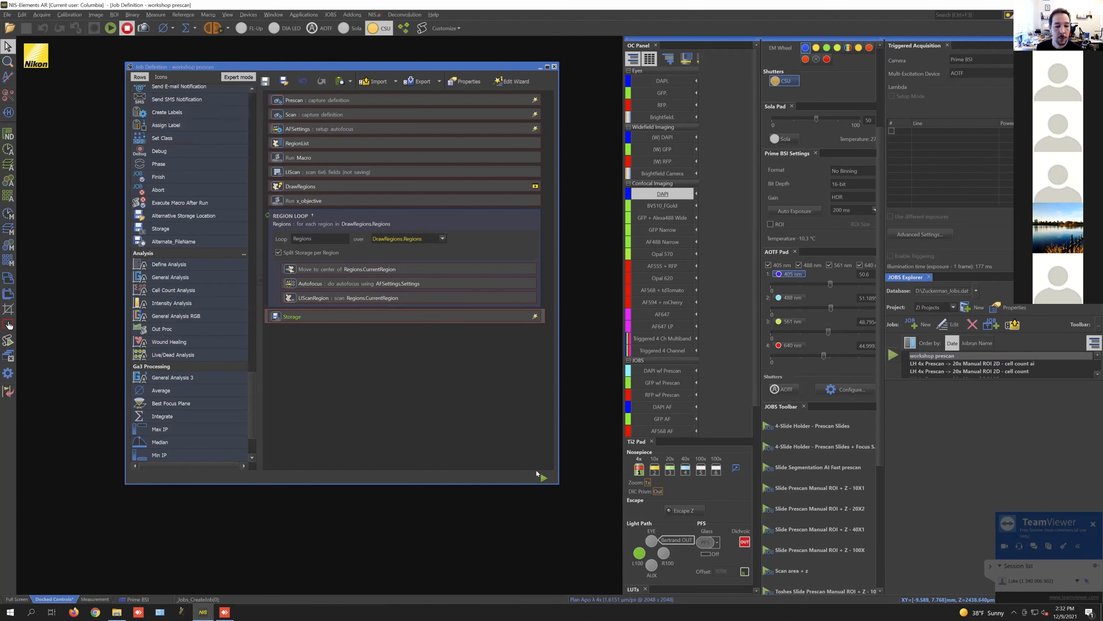
# Step: Open the job wizard, review its two capture definitions, autofocus settings and storage page, and close it without running
pyautogui.click(544, 478)
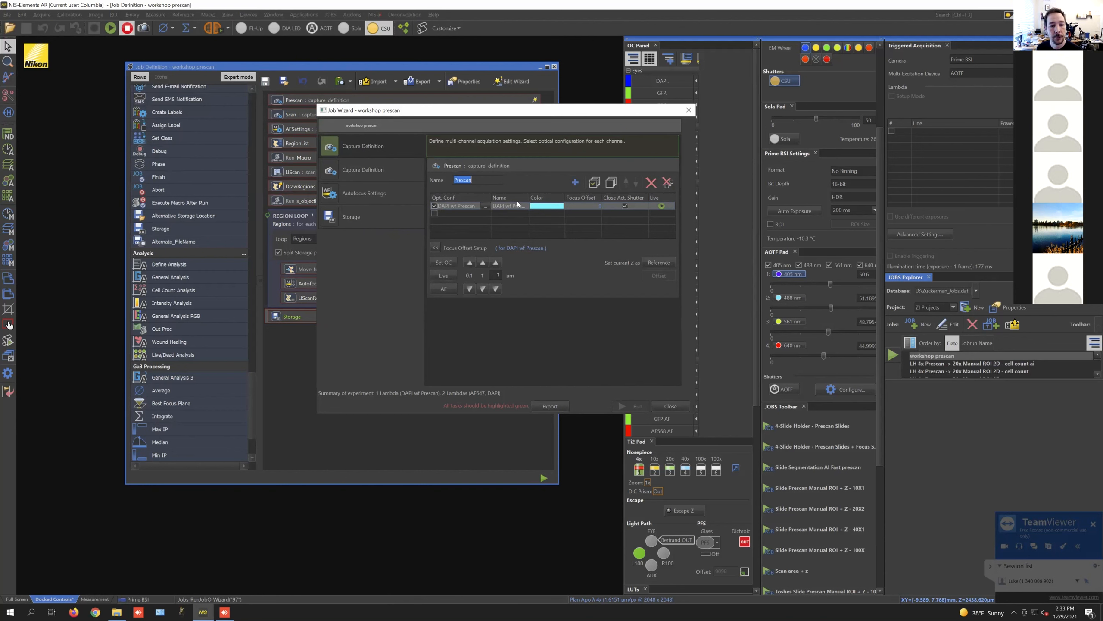
pyautogui.click(390, 170)
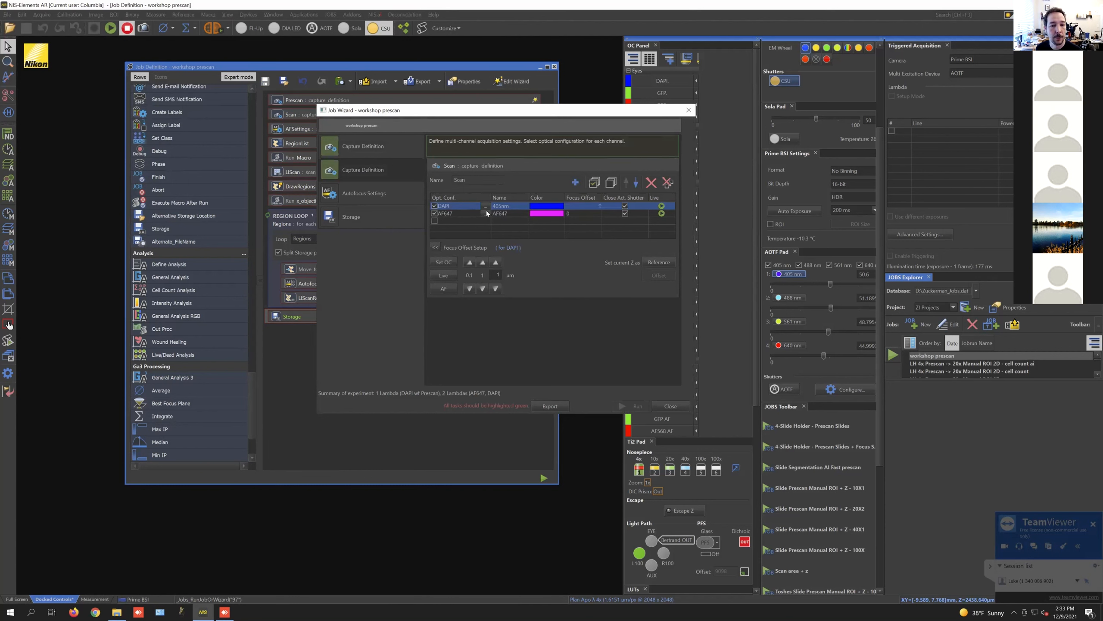
pyautogui.click(380, 203)
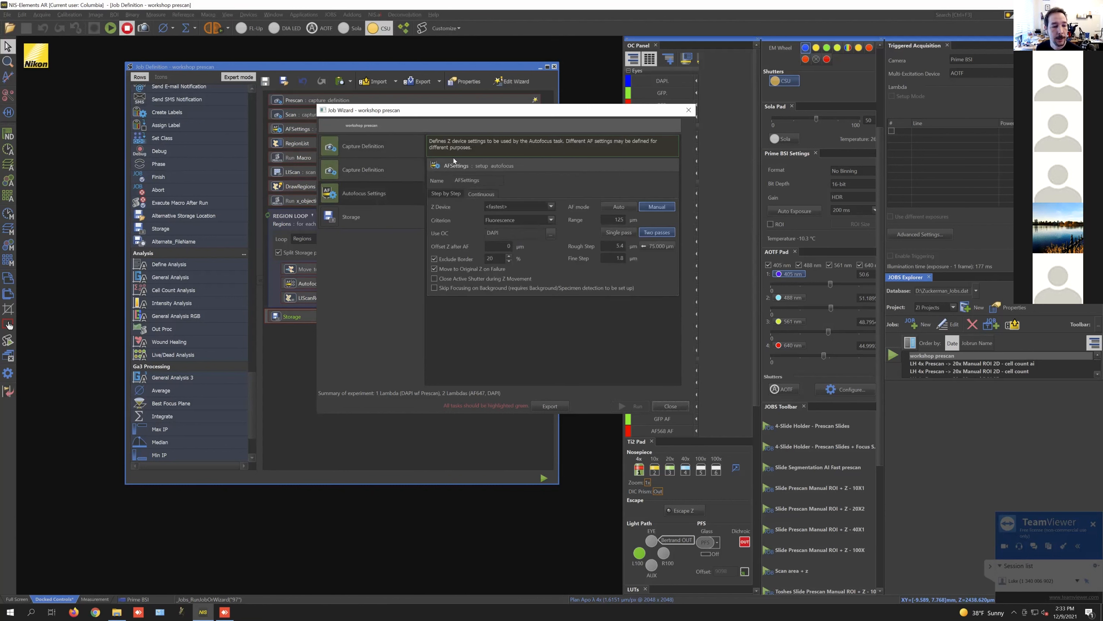
pyautogui.click(395, 219)
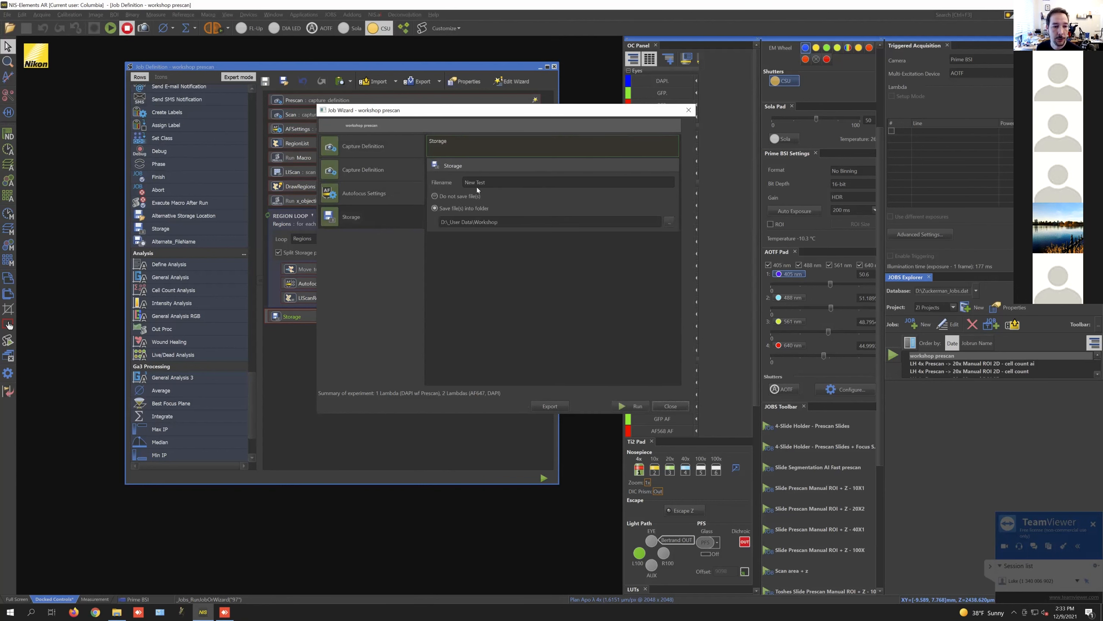
pyautogui.doubleClick(499, 184)
pyautogui.click(512, 221)
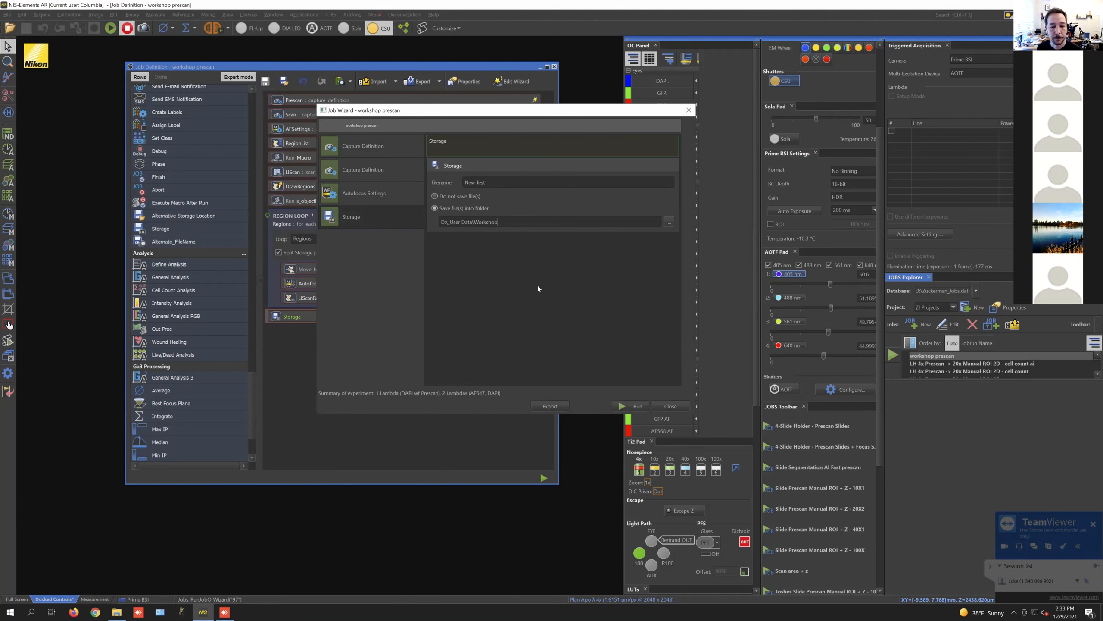
pyautogui.click(676, 406)
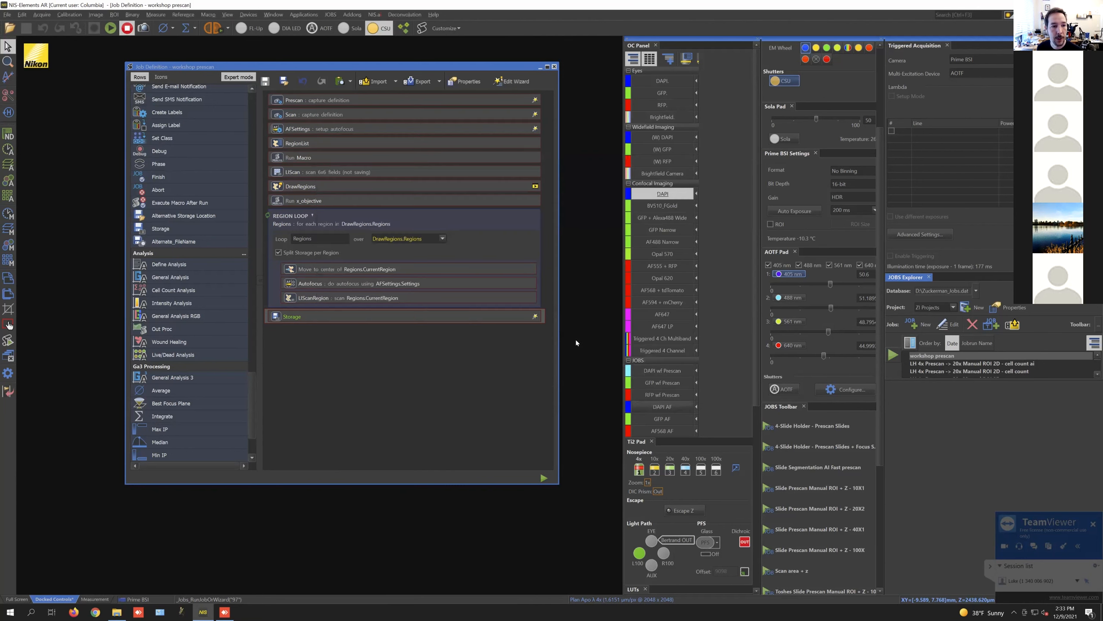
# Step: Check the sample in a live DAPI view, stop the live acquisition and close the image, keeping the job definition window accessible
pyautogui.moveTo(369, 66); pyautogui.dragTo(431, 313)
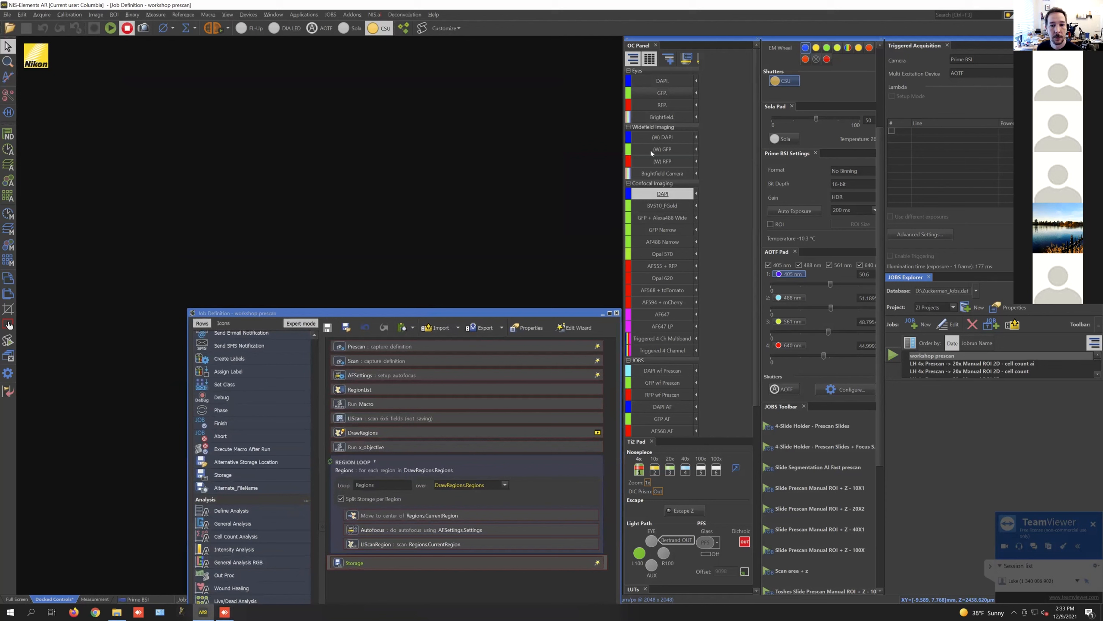
pyautogui.click(111, 28)
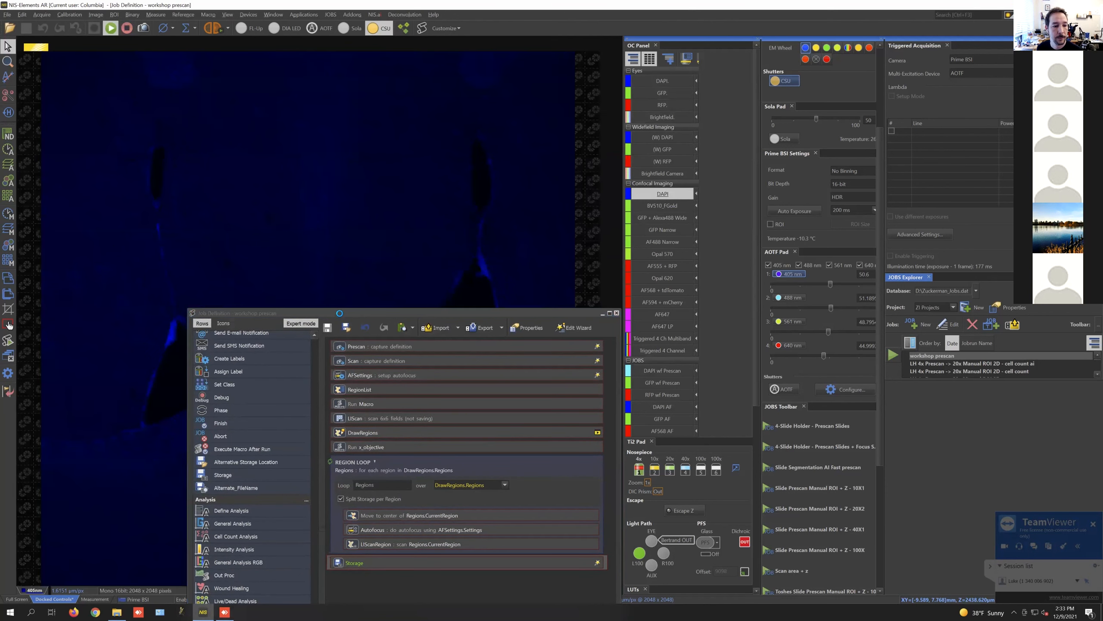
pyautogui.moveTo(338, 318); pyautogui.dragTo(698, 167)
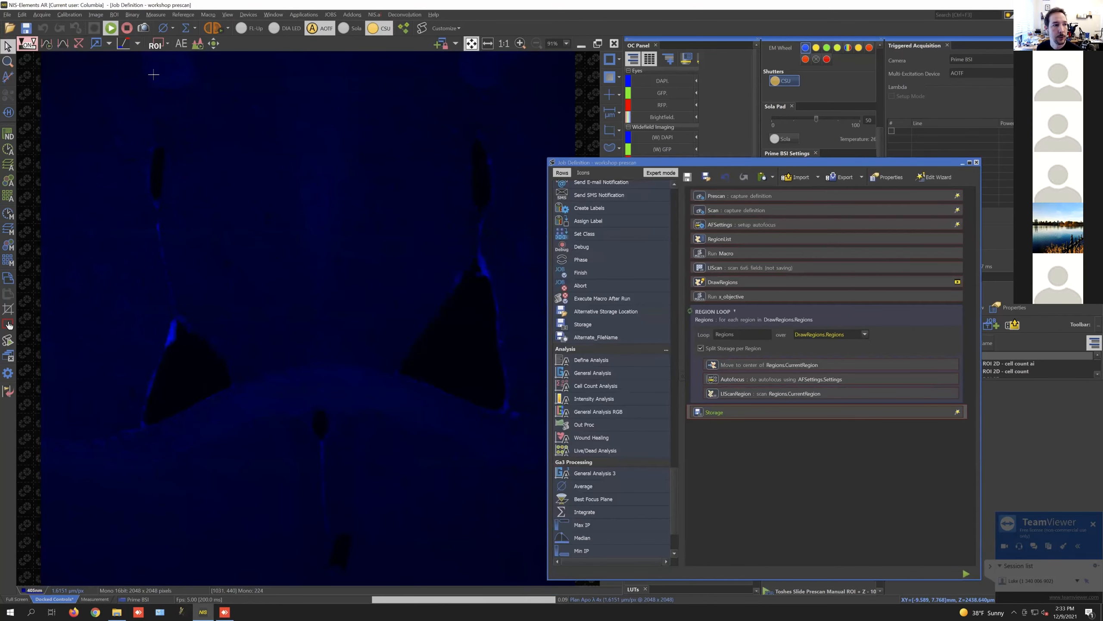
pyautogui.click(127, 28)
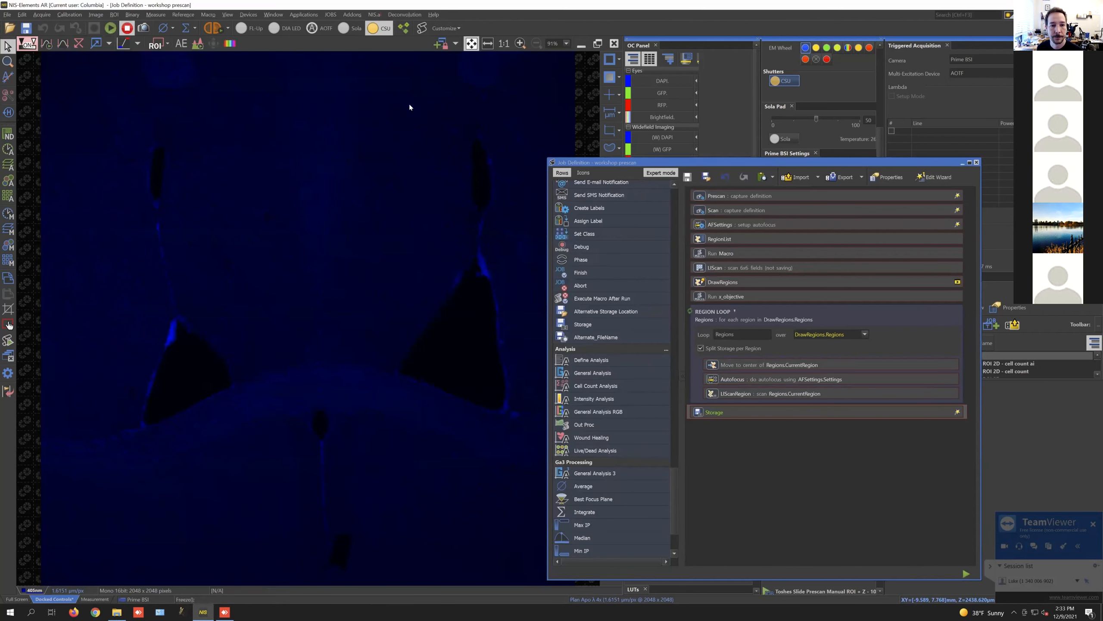
pyautogui.moveTo(841, 162); pyautogui.dragTo(524, 81)
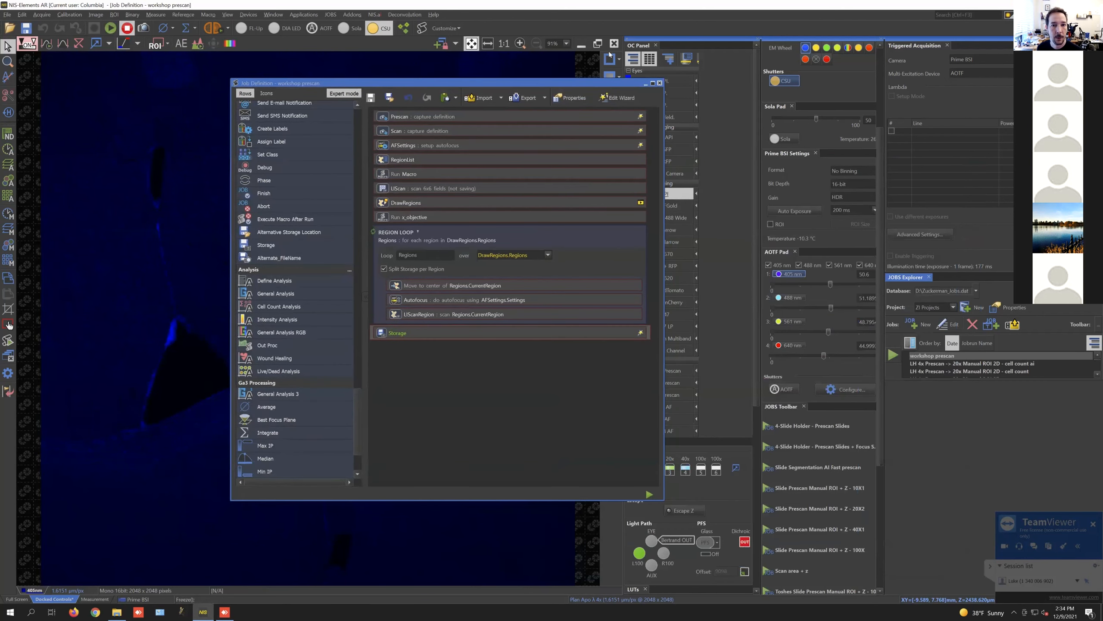
pyautogui.click(614, 43)
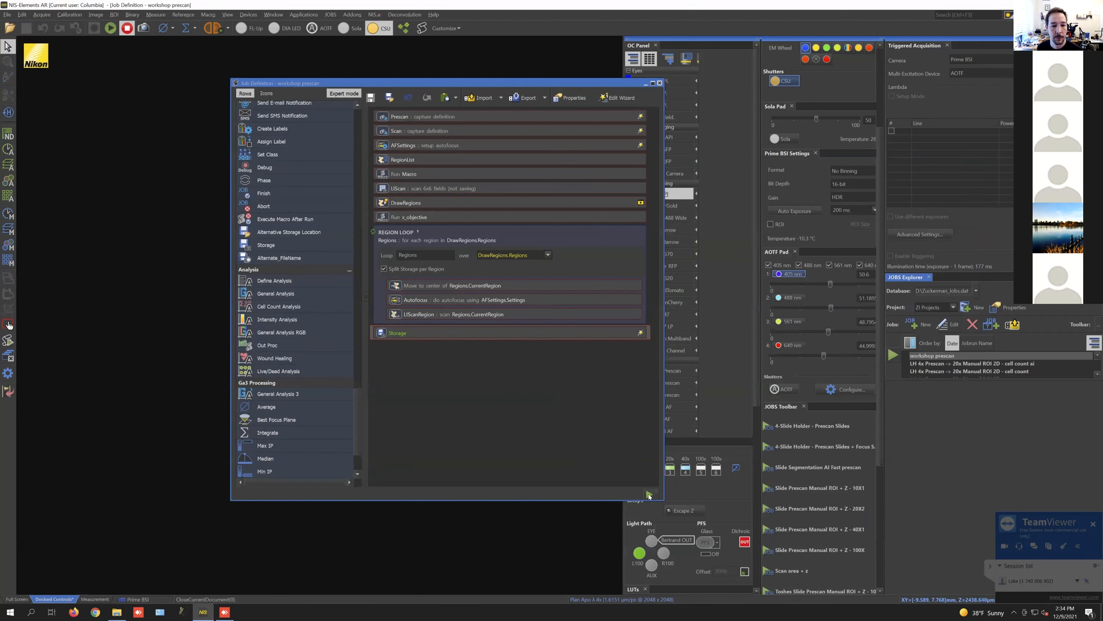
# Step: Go through the job wizard's pages, run the job, and move the progress window aside to uncover the prescan image for drawing regions
pyautogui.click(649, 495)
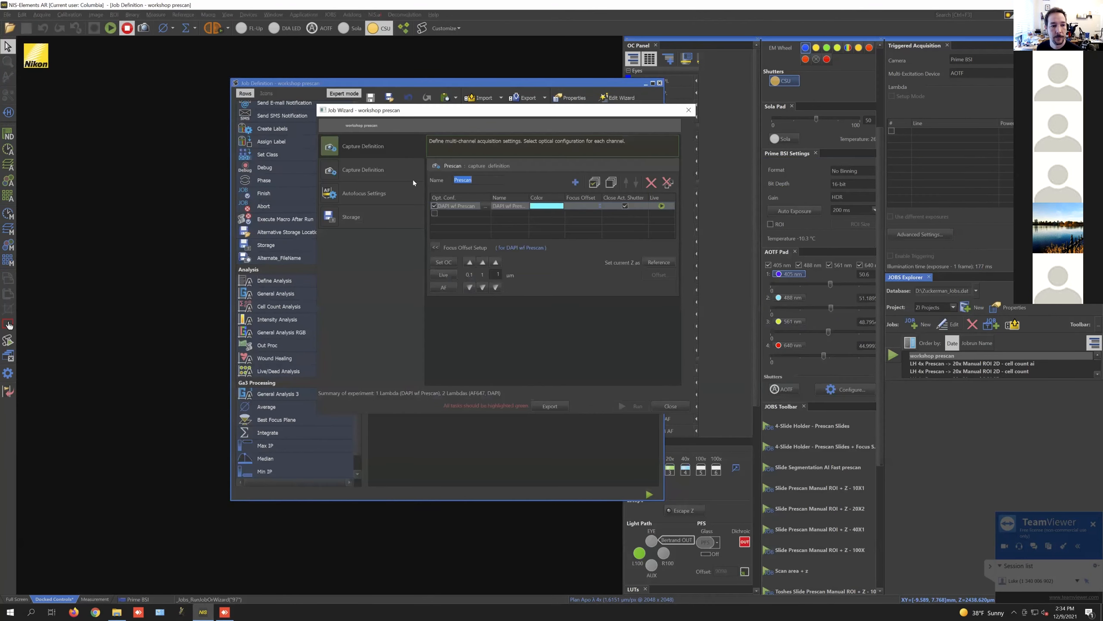
pyautogui.click(396, 181)
pyautogui.click(381, 216)
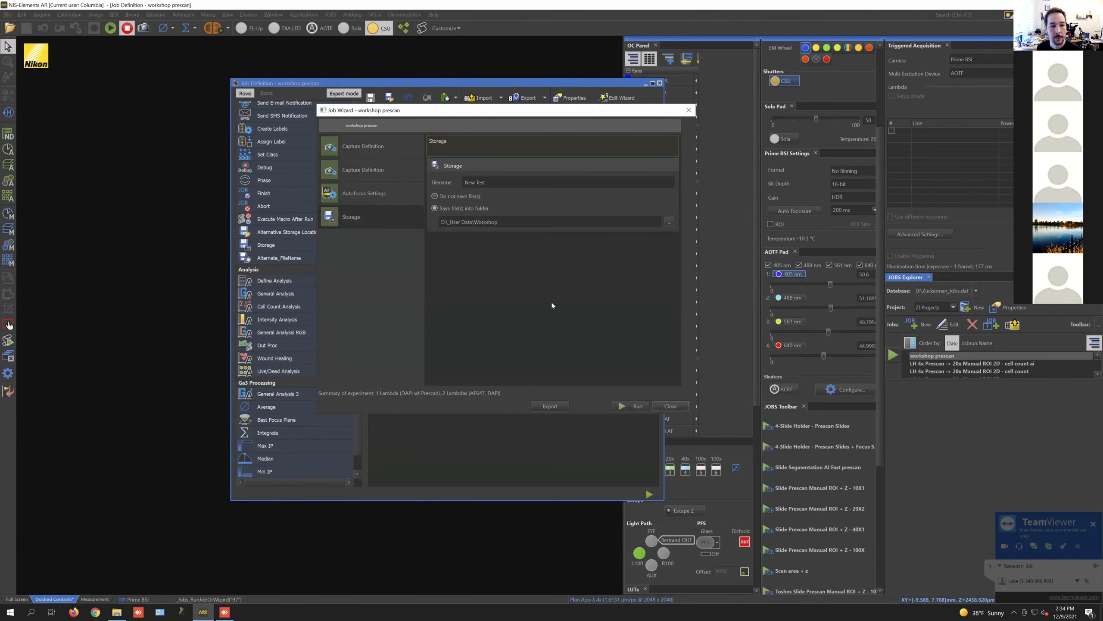
pyautogui.click(635, 407)
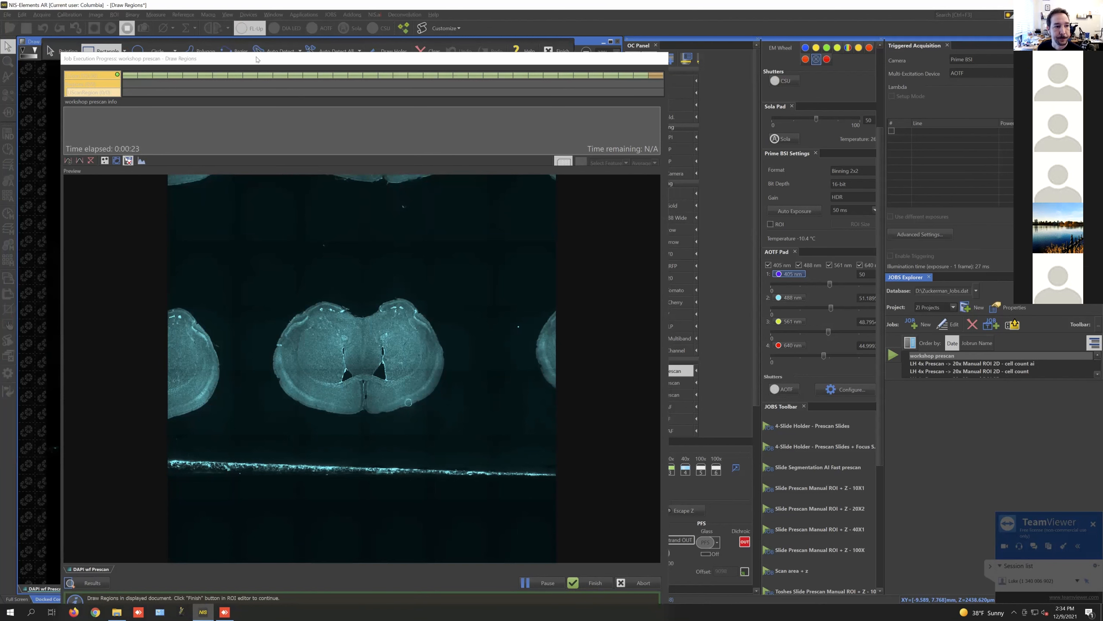
pyautogui.moveTo(256, 60)
pyautogui.mouseDown()
pyautogui.moveTo(435, 83)
pyautogui.moveTo(780, 92)
pyautogui.moveTo(673, 49)
pyautogui.moveTo(693, 70)
pyautogui.mouseUp()
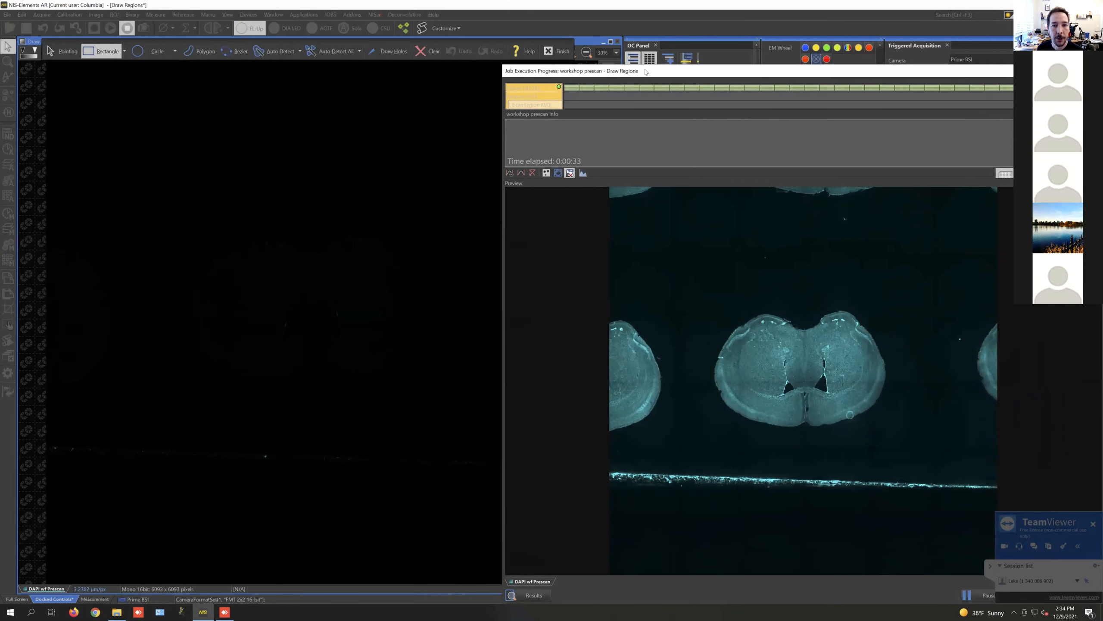
# Step: Uncover the prescan image and the LUT controls, and brighten the DAPI prescan by setting its display maximum to 1997
pyautogui.moveTo(646, 72); pyautogui.dragTo(830, 59)
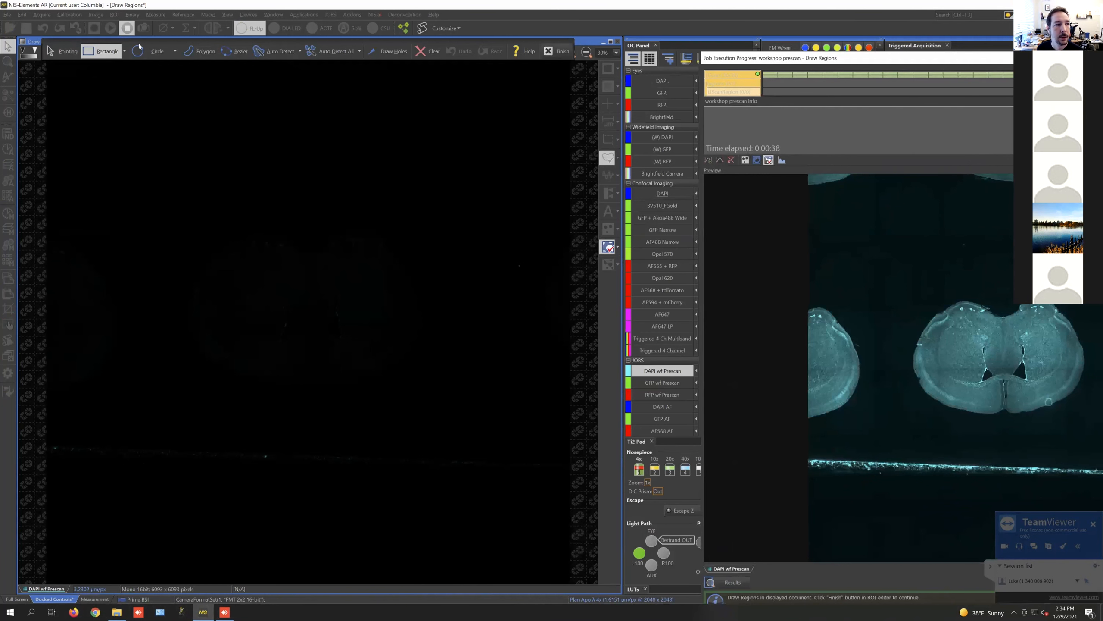
pyautogui.moveTo(64, 42)
pyautogui.mouseDown()
pyautogui.moveTo(96, 53)
pyautogui.moveTo(89, 78)
pyautogui.mouseUp()
pyautogui.click(67, 54)
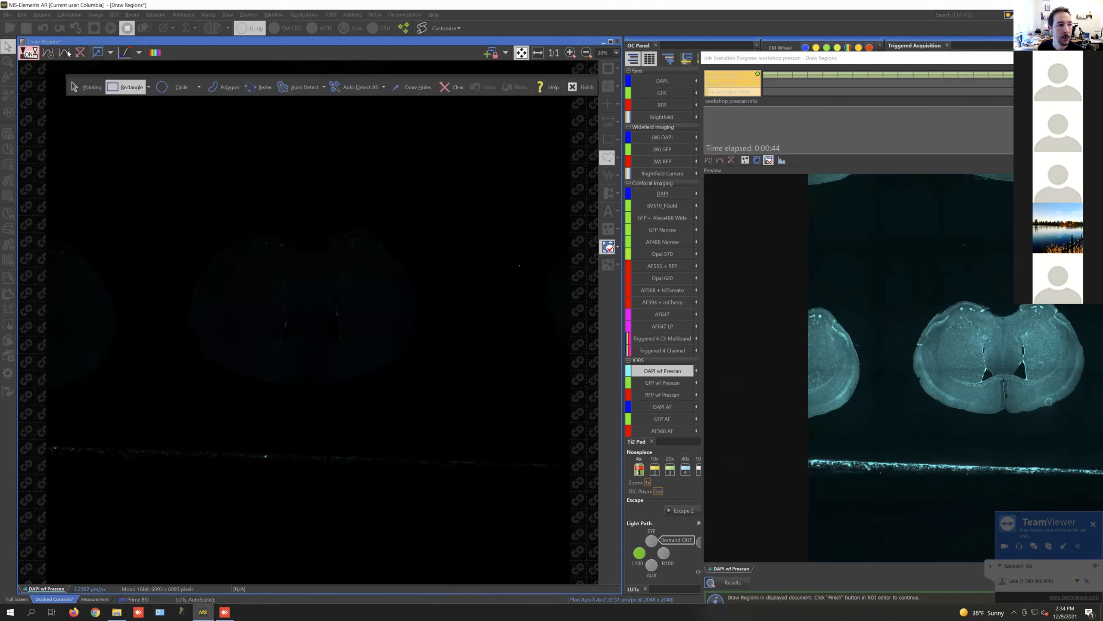
pyautogui.moveTo(733, 59); pyautogui.dragTo(860, 60)
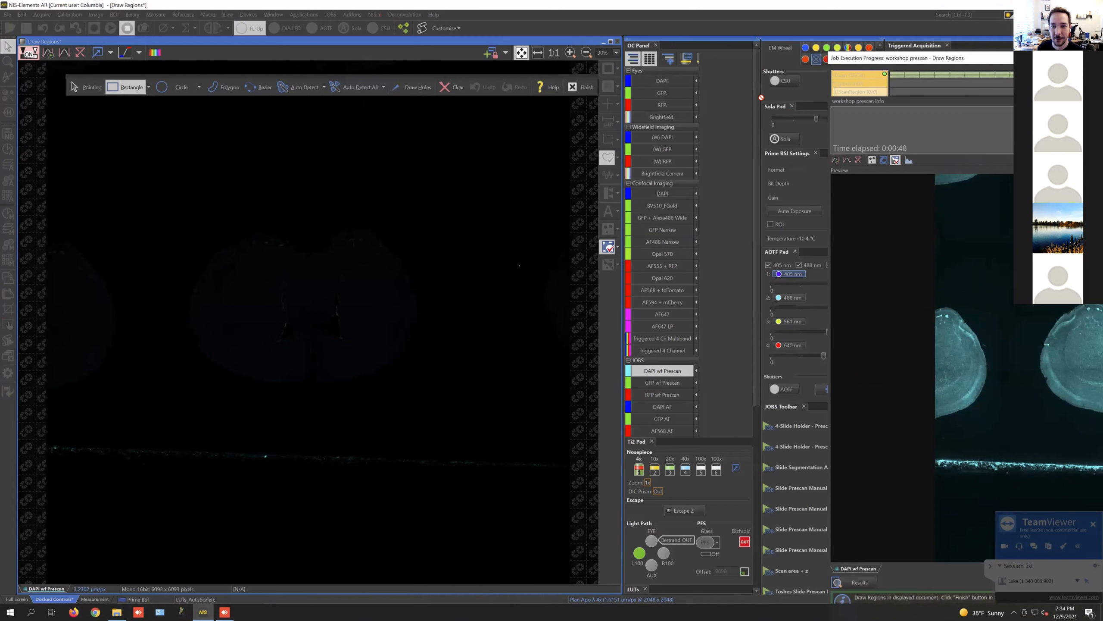
pyautogui.moveTo(755, 95); pyautogui.dragTo(755, 336)
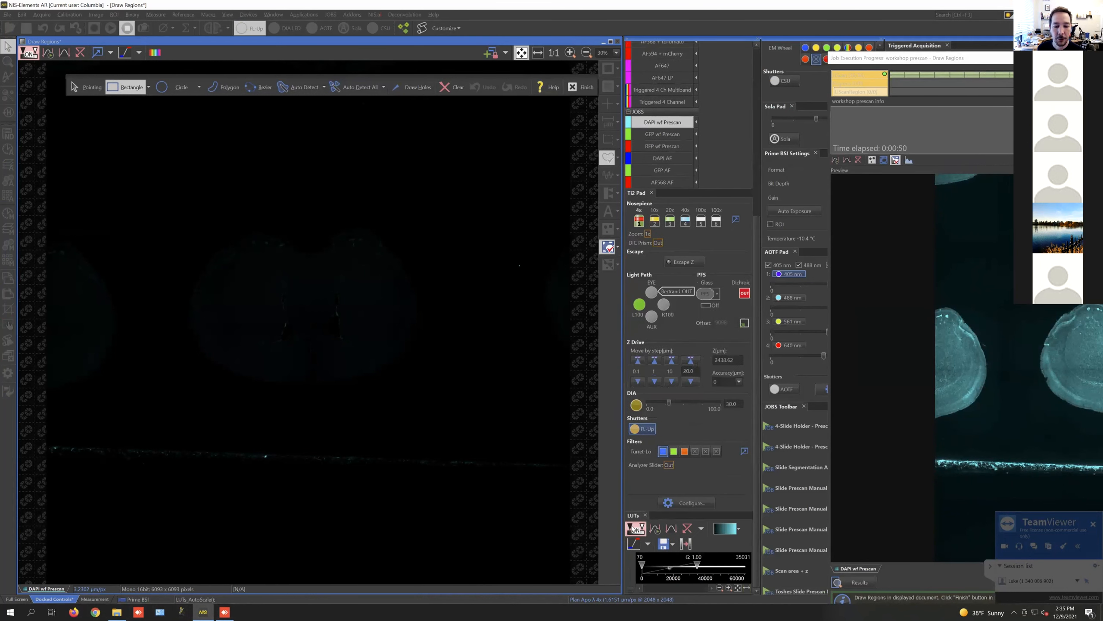
pyautogui.moveTo(698, 565); pyautogui.dragTo(644, 566)
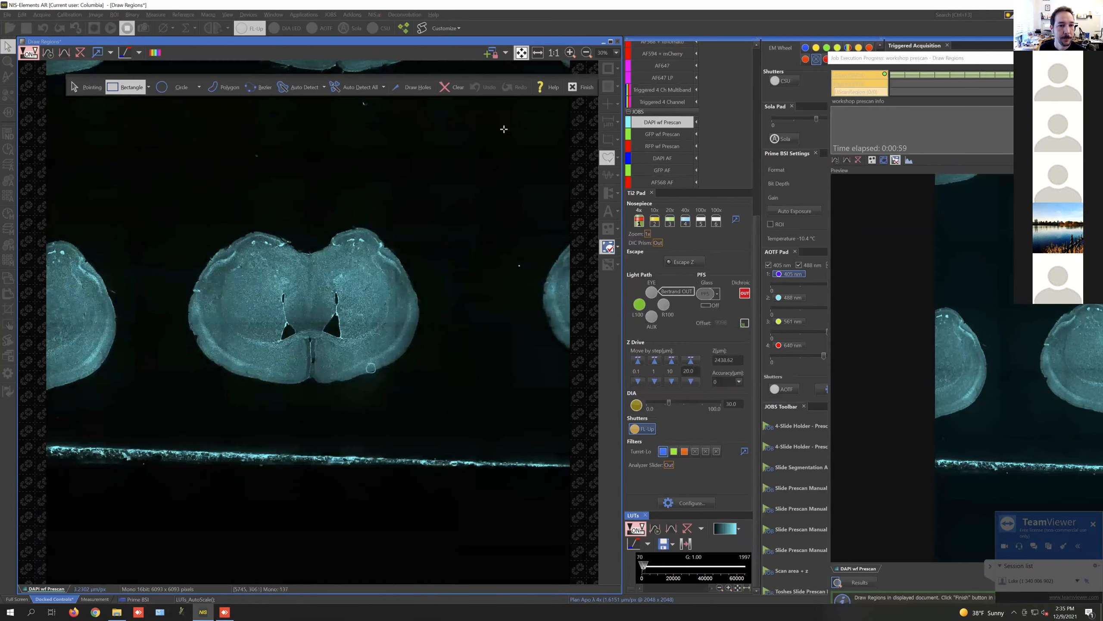
# Step: Draw two small rectangular regions on the right edge of the central brain section and finish the region drawing
pyautogui.moveTo(922, 55); pyautogui.dragTo(749, 43)
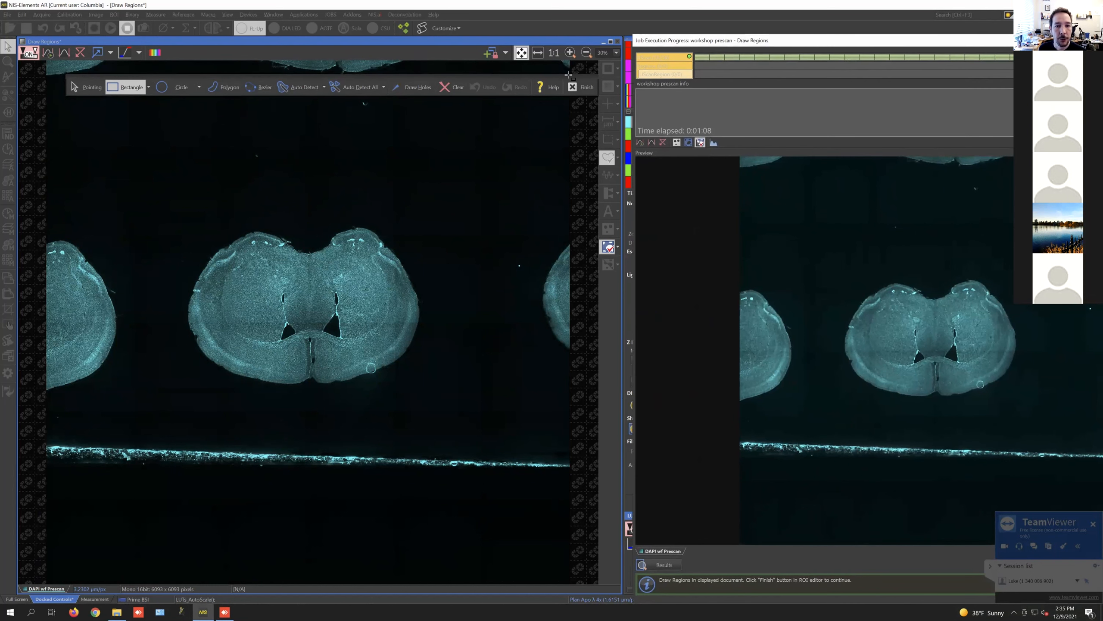
pyautogui.moveTo(753, 44); pyautogui.dragTo(521, 28)
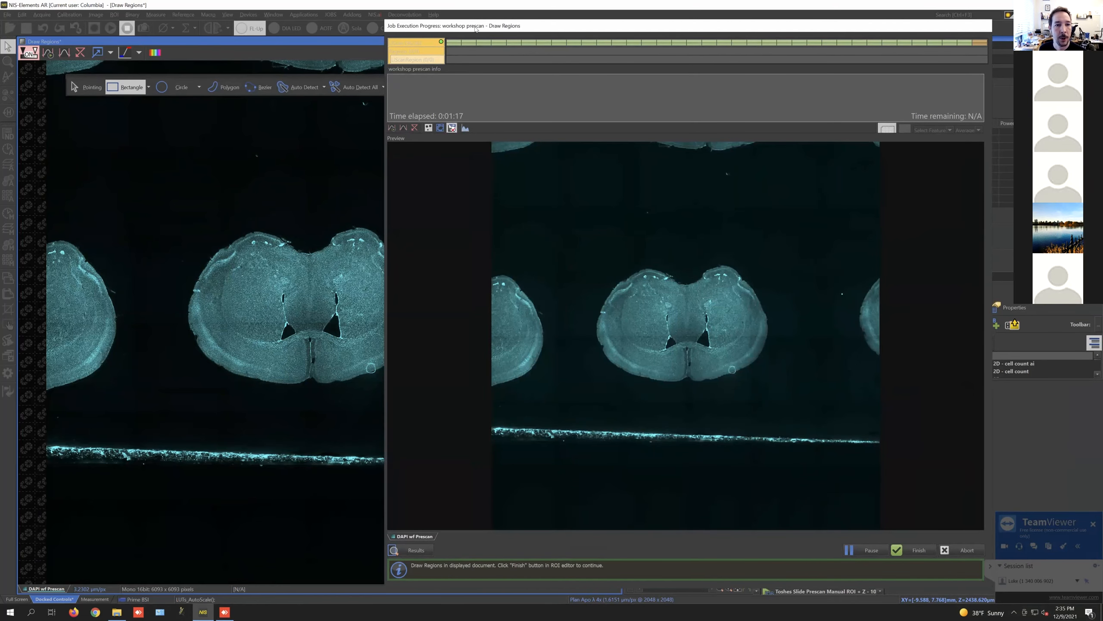
pyautogui.moveTo(647, 23); pyautogui.dragTo(950, 14)
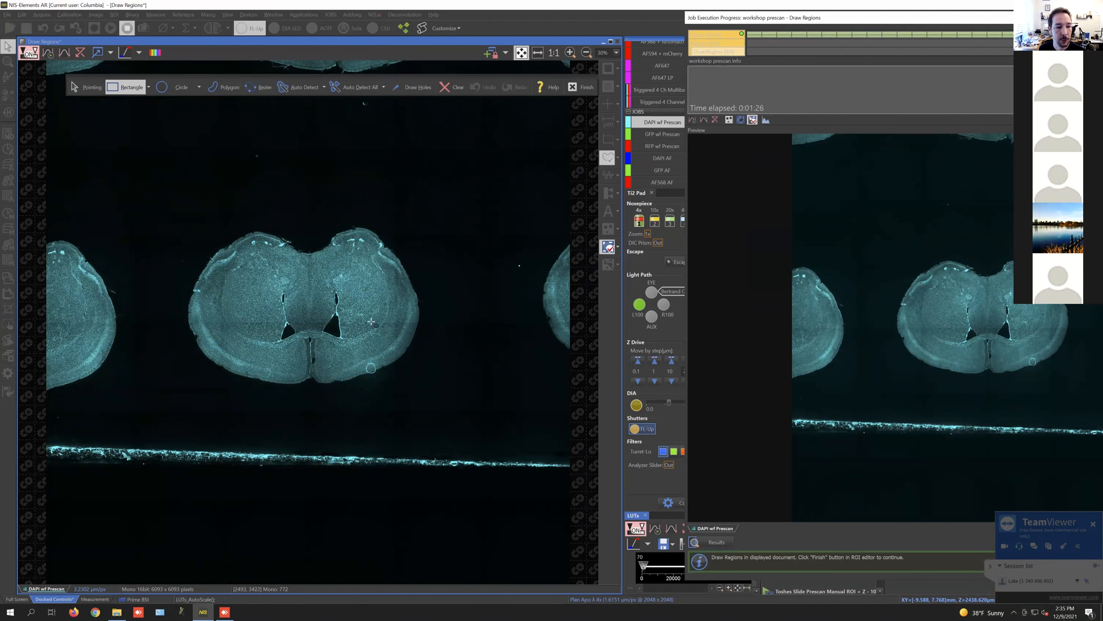
pyautogui.moveTo(395, 324); pyautogui.dragTo(417, 340)
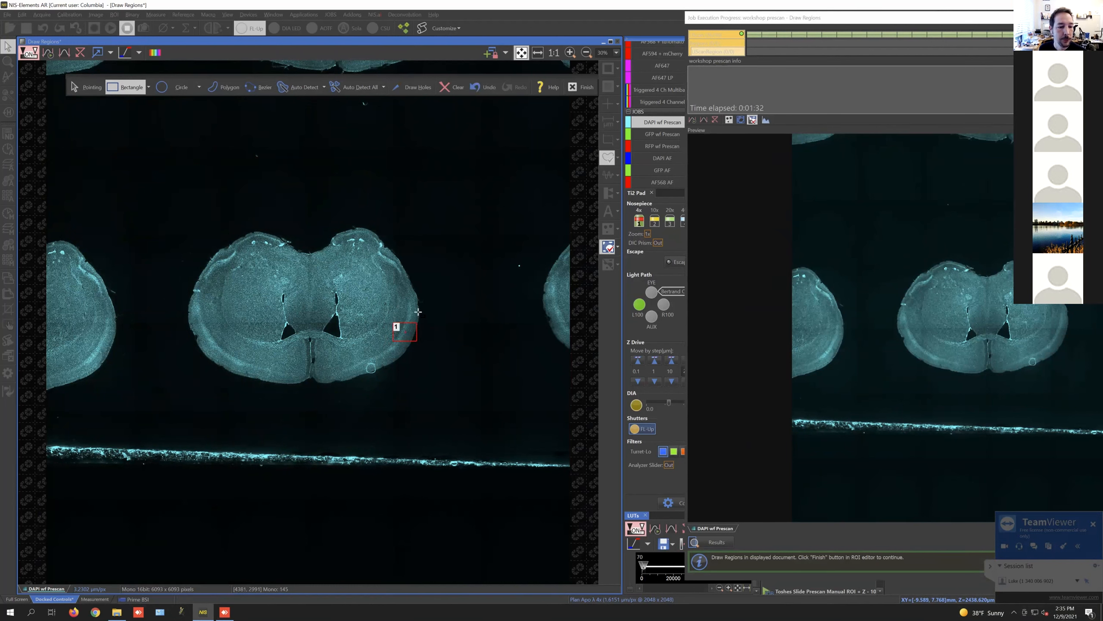
pyautogui.moveTo(410, 309); pyautogui.dragTo(420, 320)
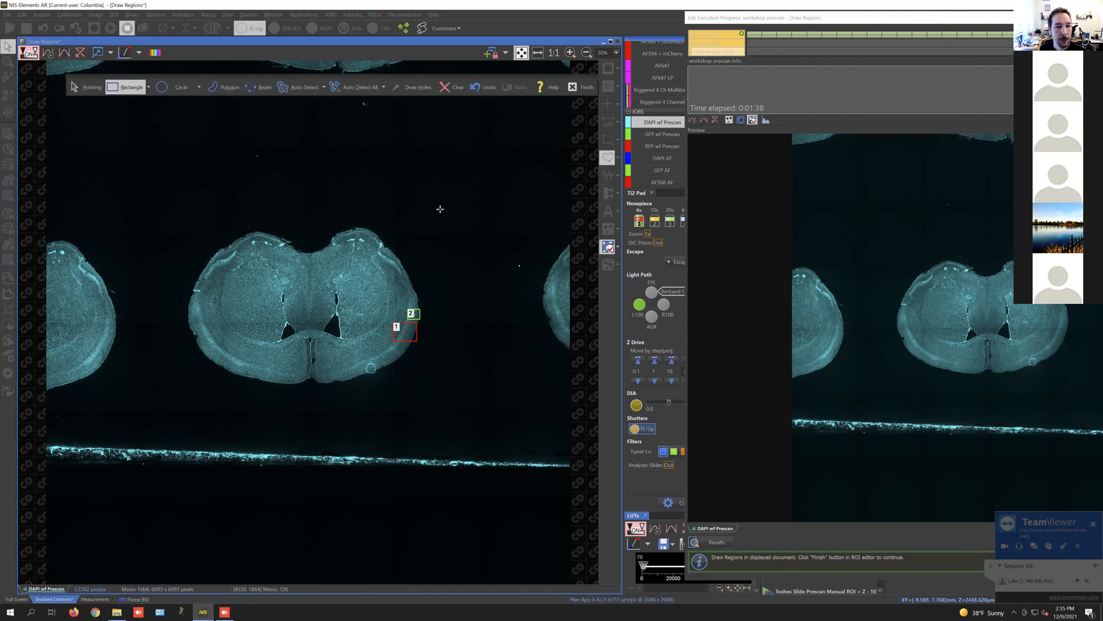
pyautogui.click(583, 88)
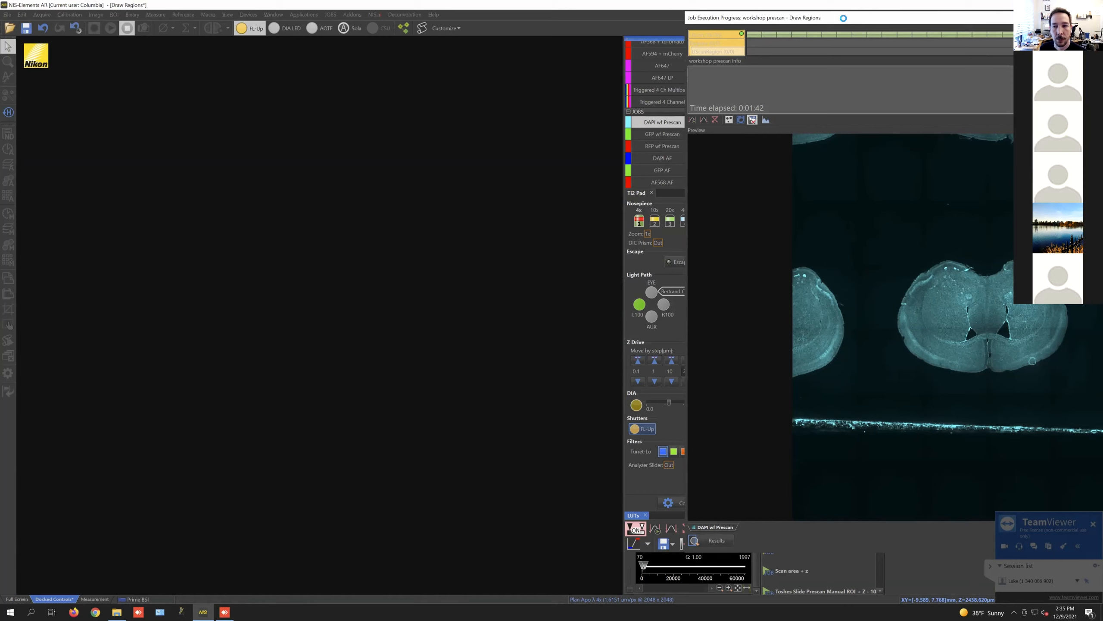
# Step: Show only the AF647 channel of the 20x region scan and set its display maximum to 908
pyautogui.moveTo(843, 18); pyautogui.dragTo(379, 31)
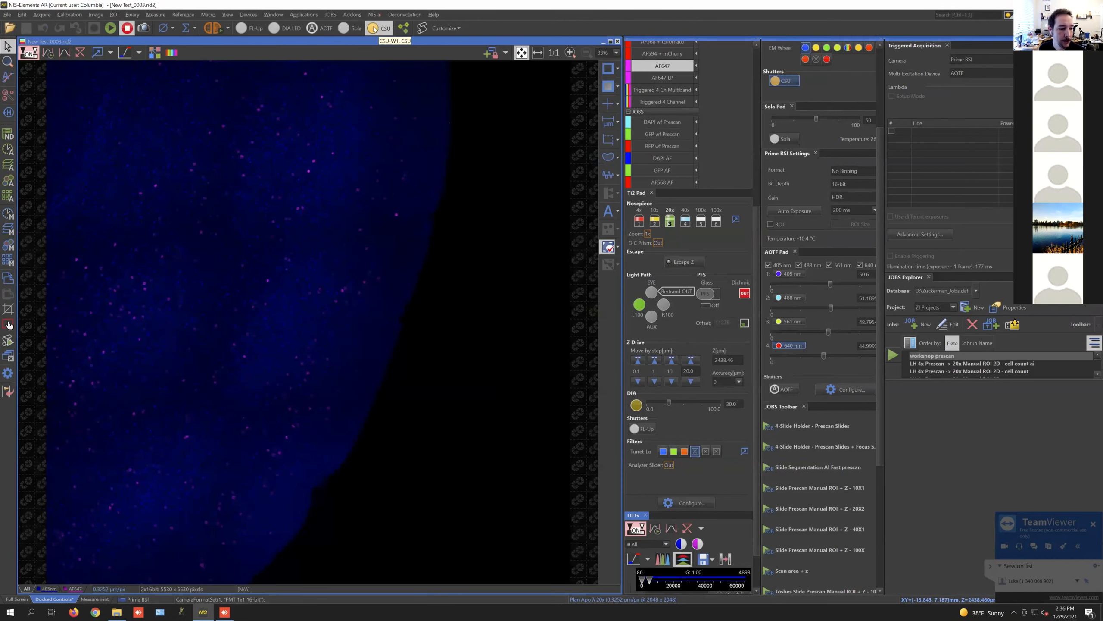
pyautogui.click(76, 590)
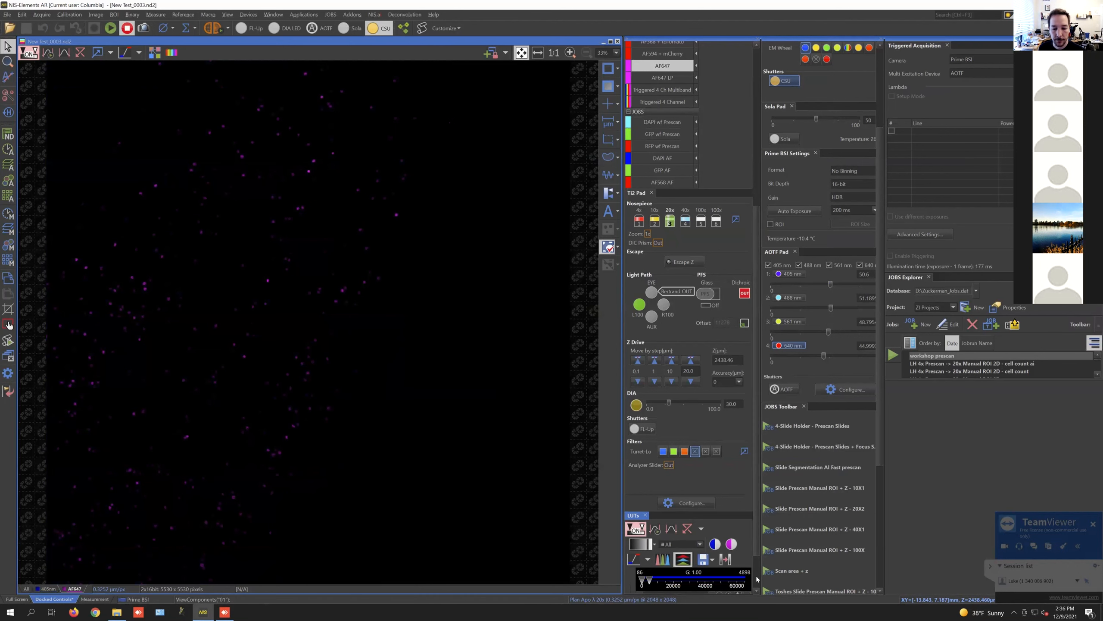
pyautogui.scroll(-3, 757, 579)
pyautogui.moveTo(650, 560); pyautogui.dragTo(643, 561)
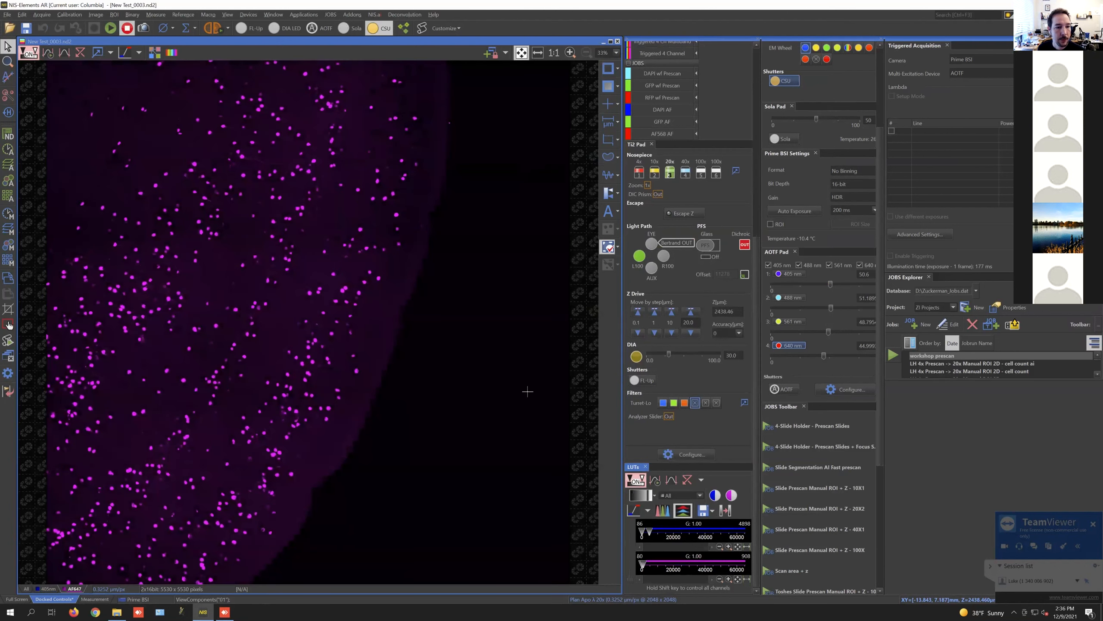
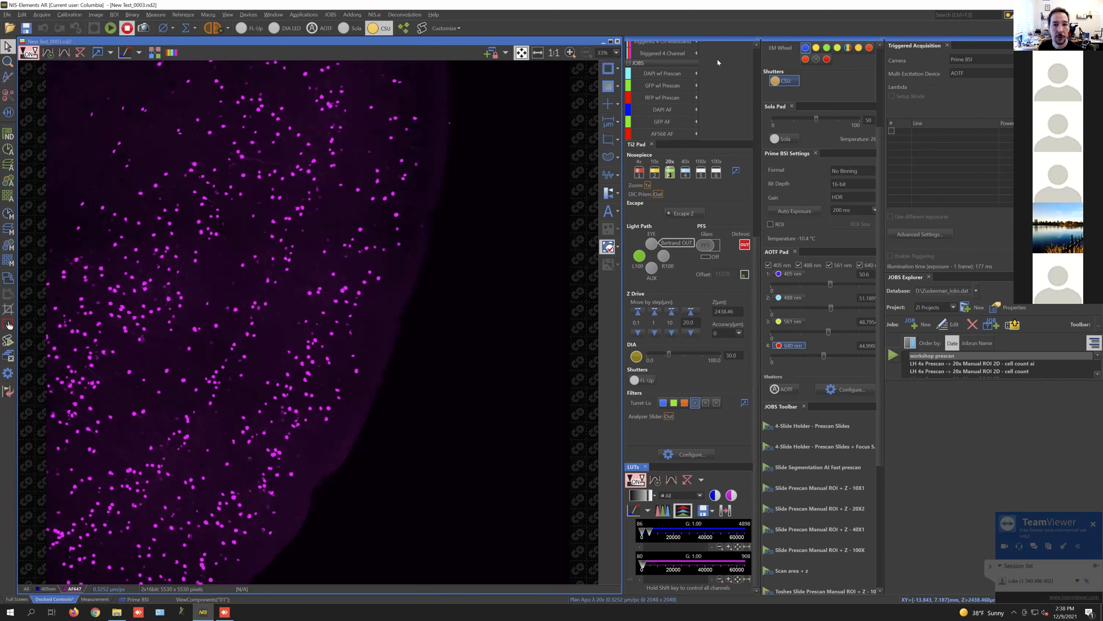
# Step: Minimize the scanned image and open the workshop prescan job definition for editing
pyautogui.click(604, 42)
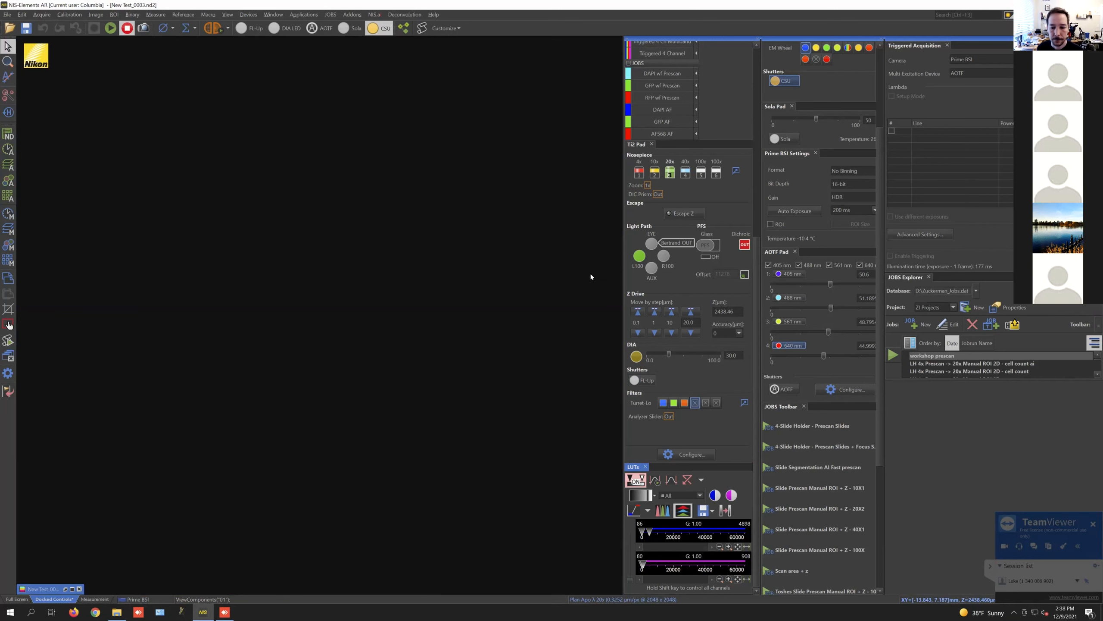
pyautogui.rightClick(920, 357)
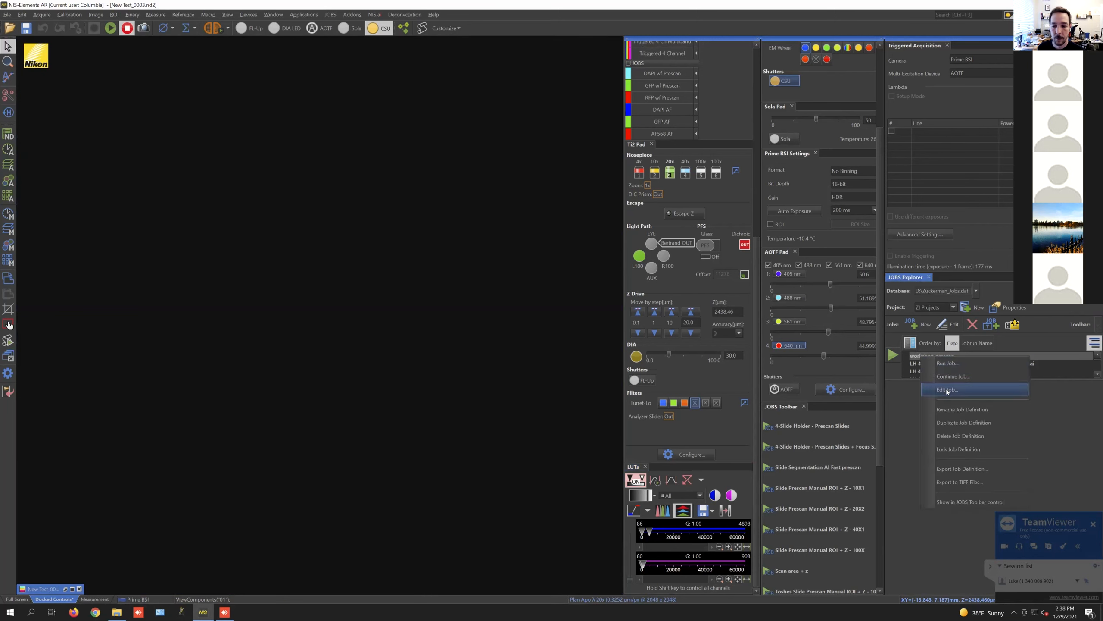
pyautogui.click(947, 390)
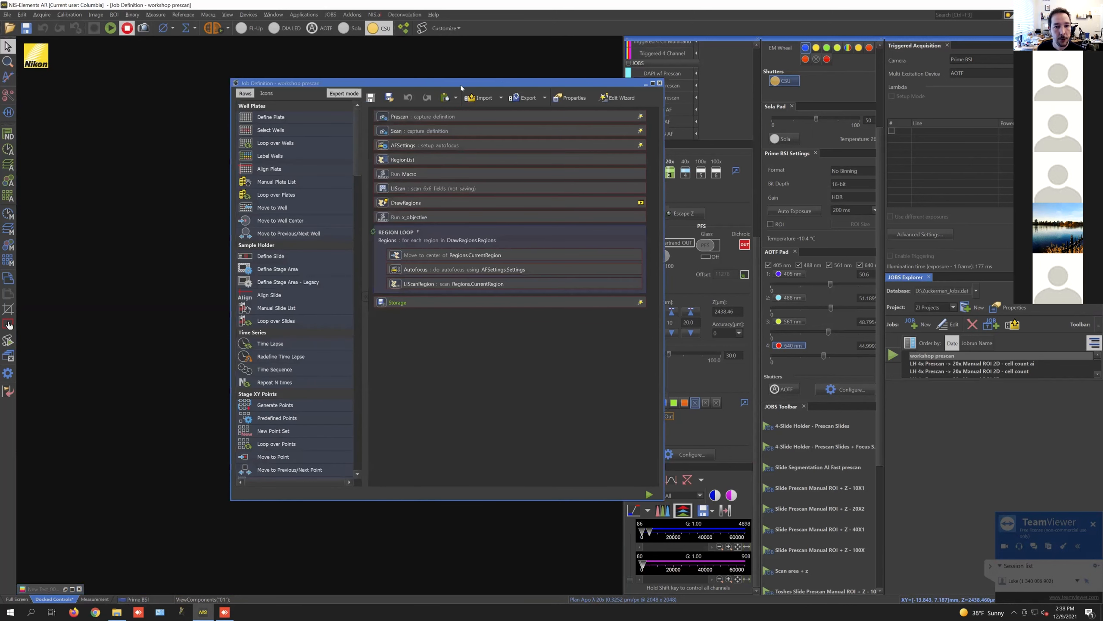
pyautogui.moveTo(501, 86); pyautogui.dragTo(450, 90)
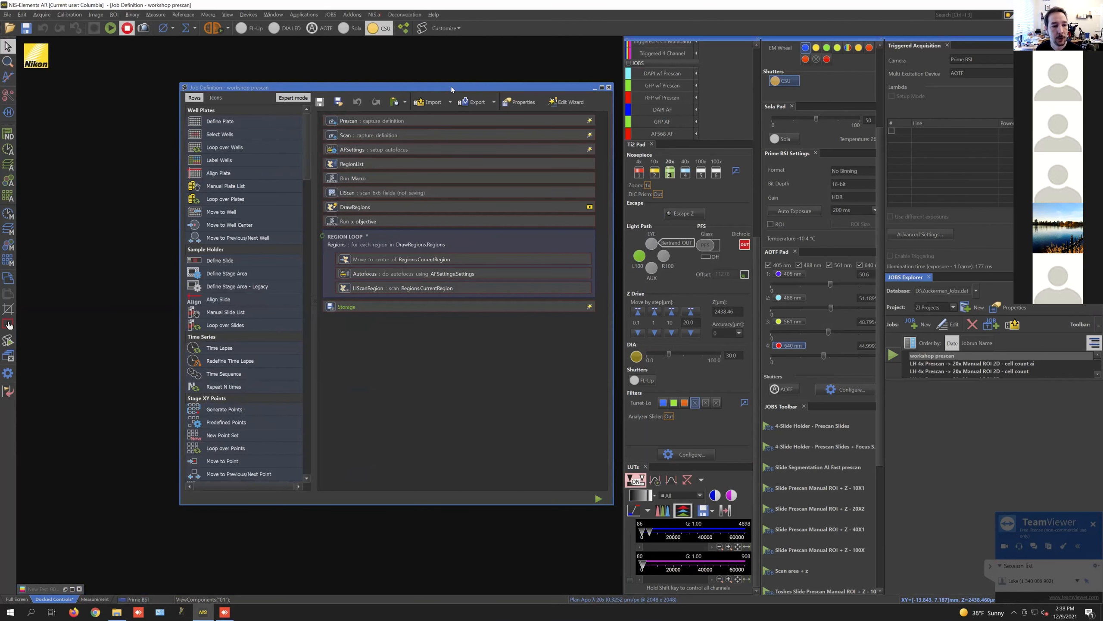
pyautogui.moveTo(451, 87); pyautogui.dragTo(452, 80)
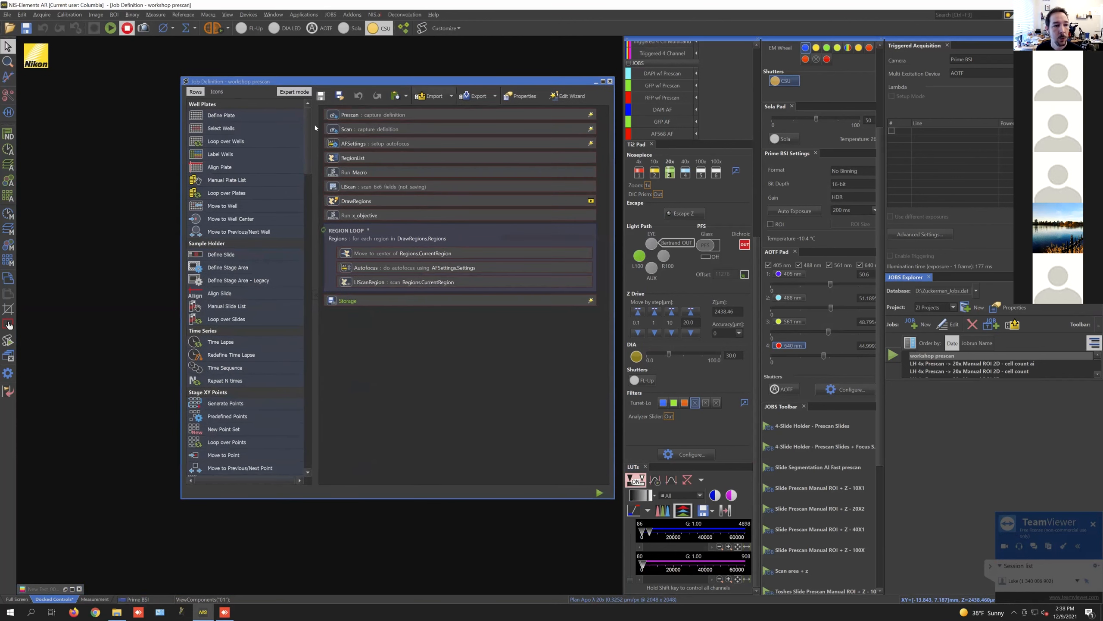
# Step: Insert a General Analysis 3 task between the LScan and DrawRegions tasks and expand its settings
pyautogui.moveTo(307, 147); pyautogui.dragTo(308, 240)
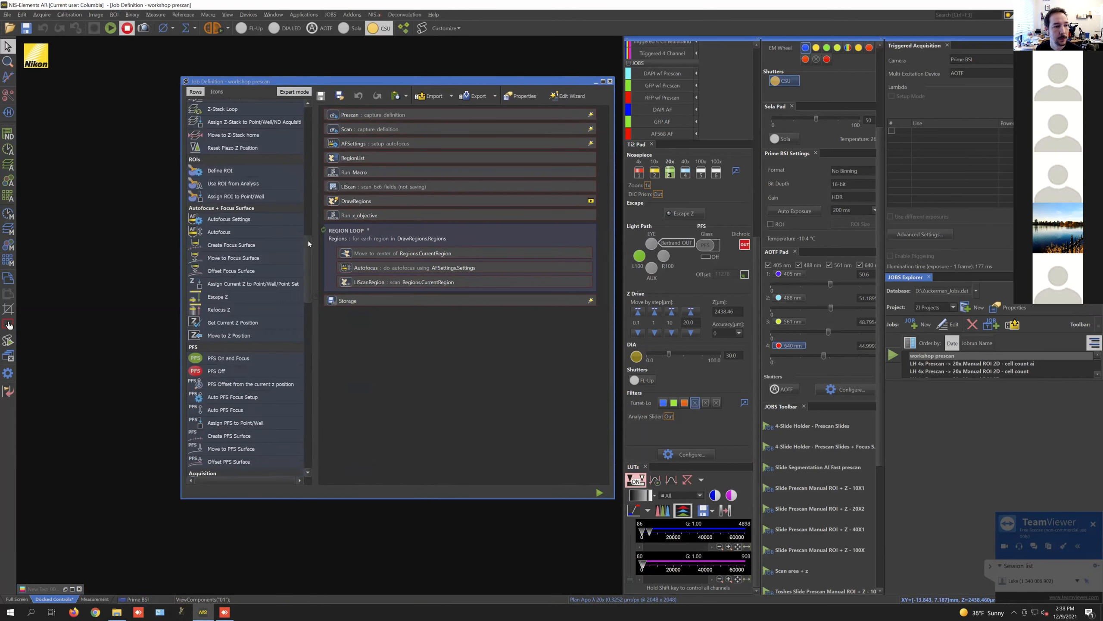
pyautogui.scroll(-15, 309, 383)
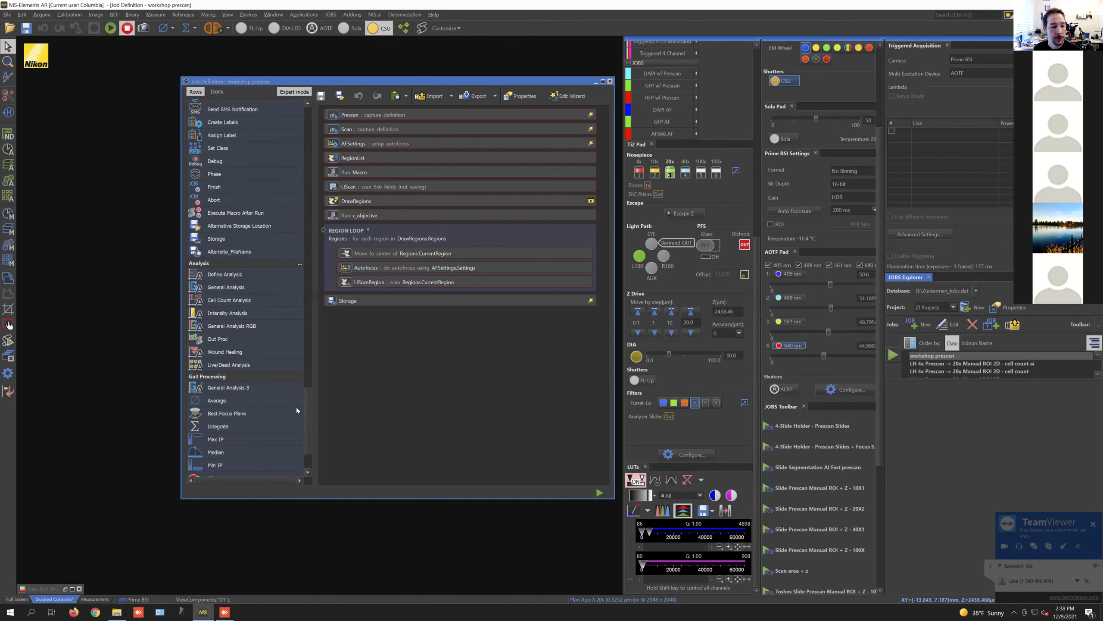
pyautogui.scroll(-2, 304, 416)
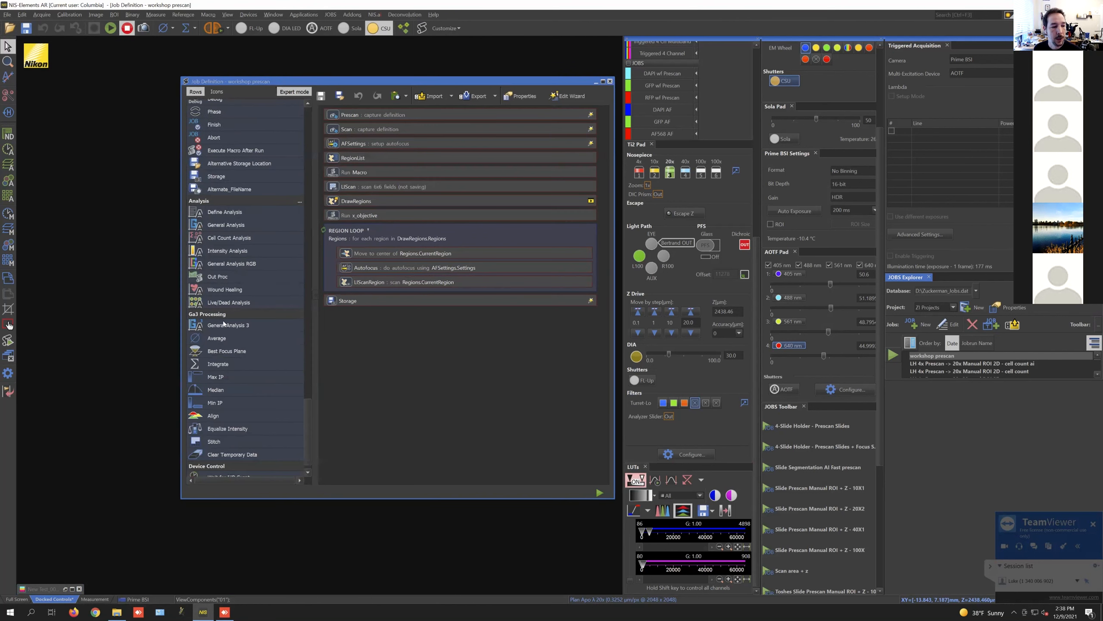
pyautogui.moveTo(225, 324); pyautogui.dragTo(405, 204)
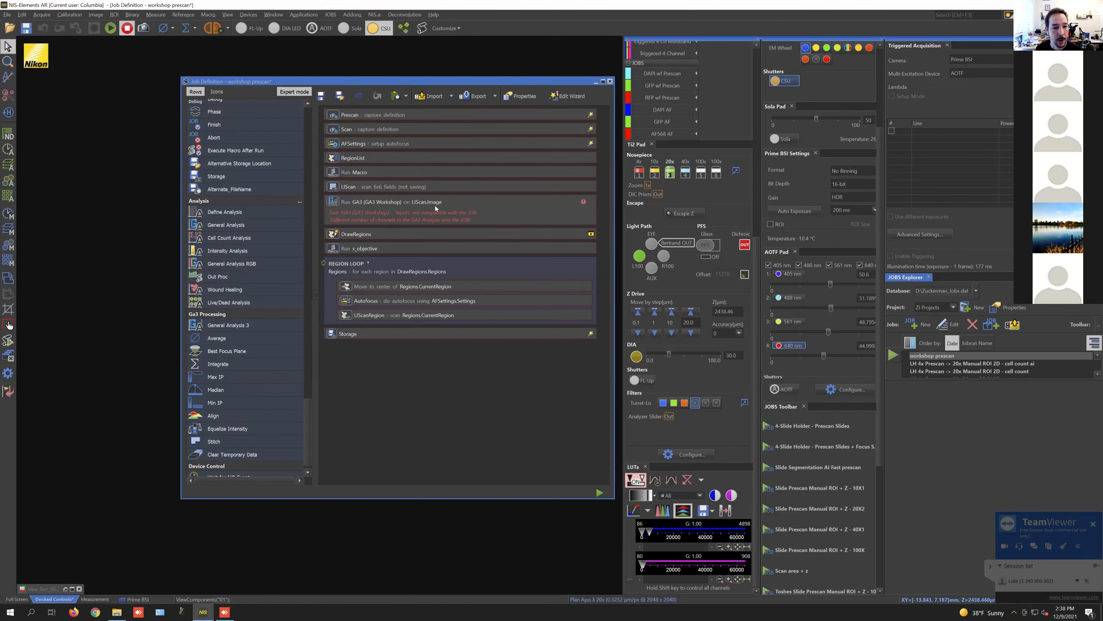
pyautogui.click(458, 203)
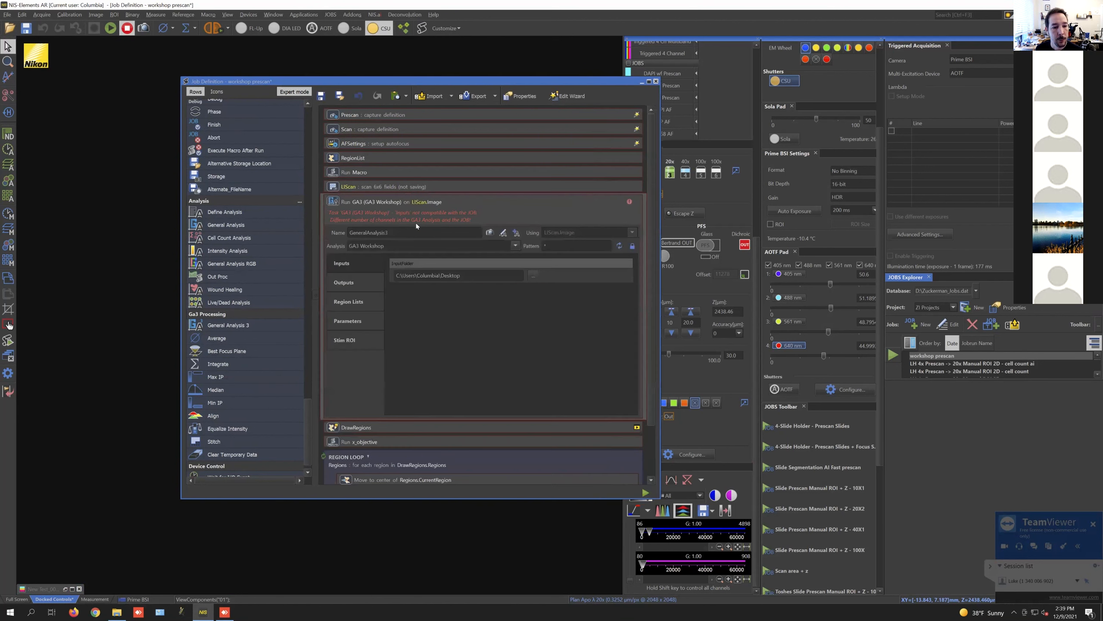
pyautogui.click(516, 246)
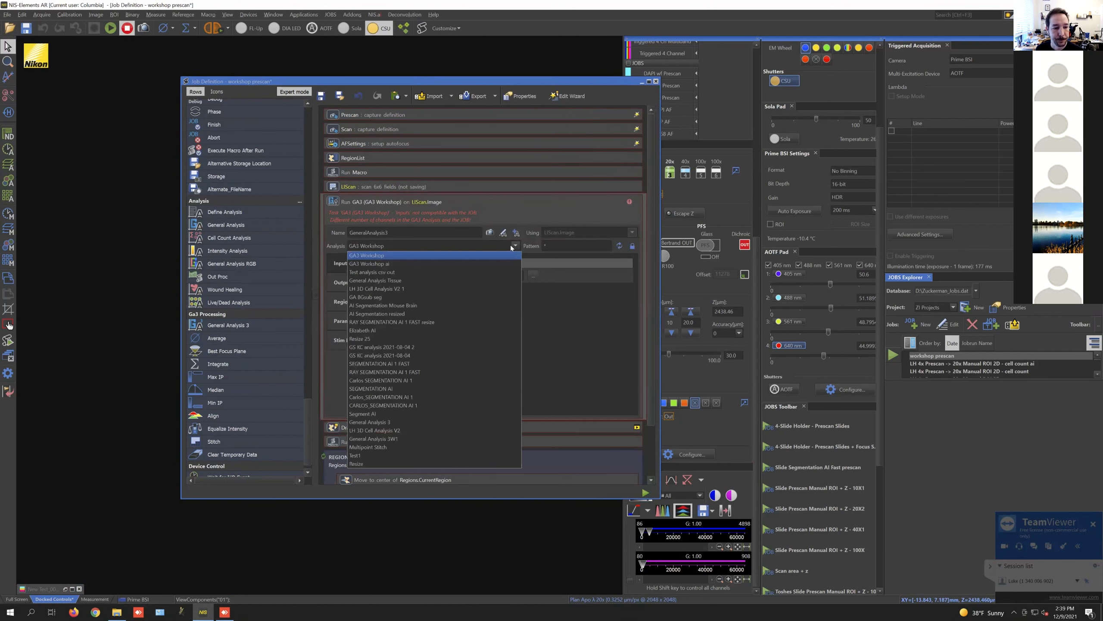
pyautogui.click(516, 245)
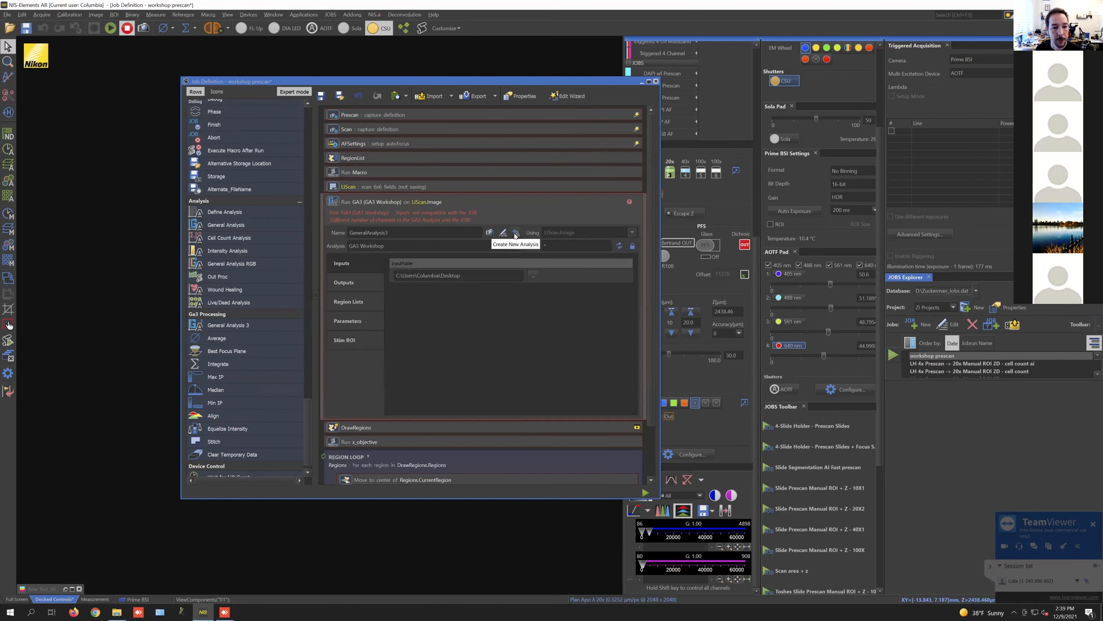
pyautogui.click(516, 233)
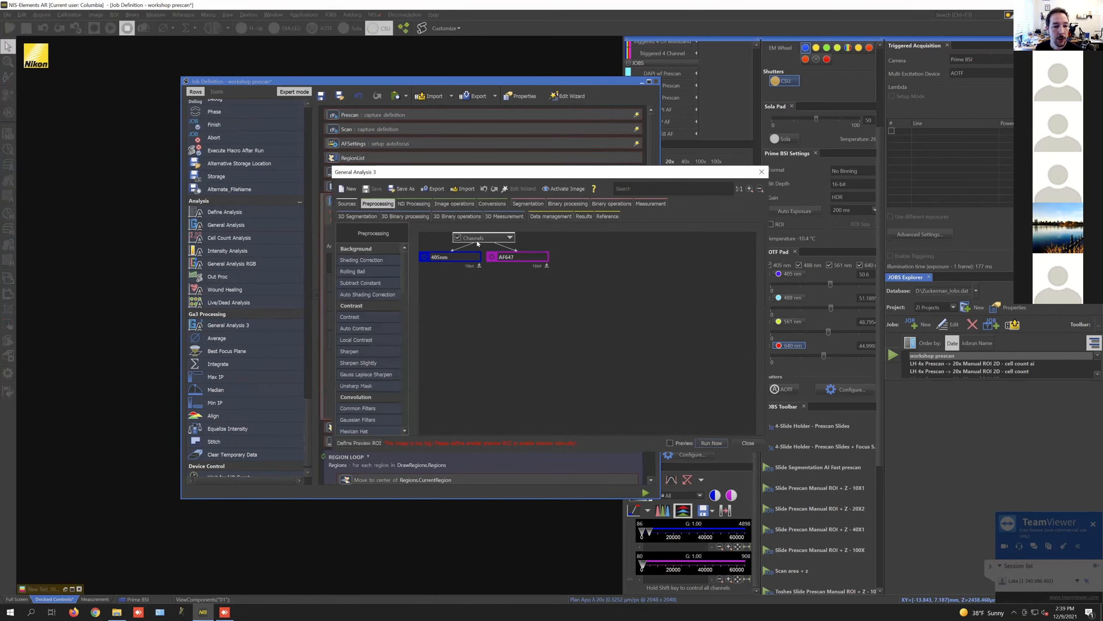
pyautogui.click(761, 172)
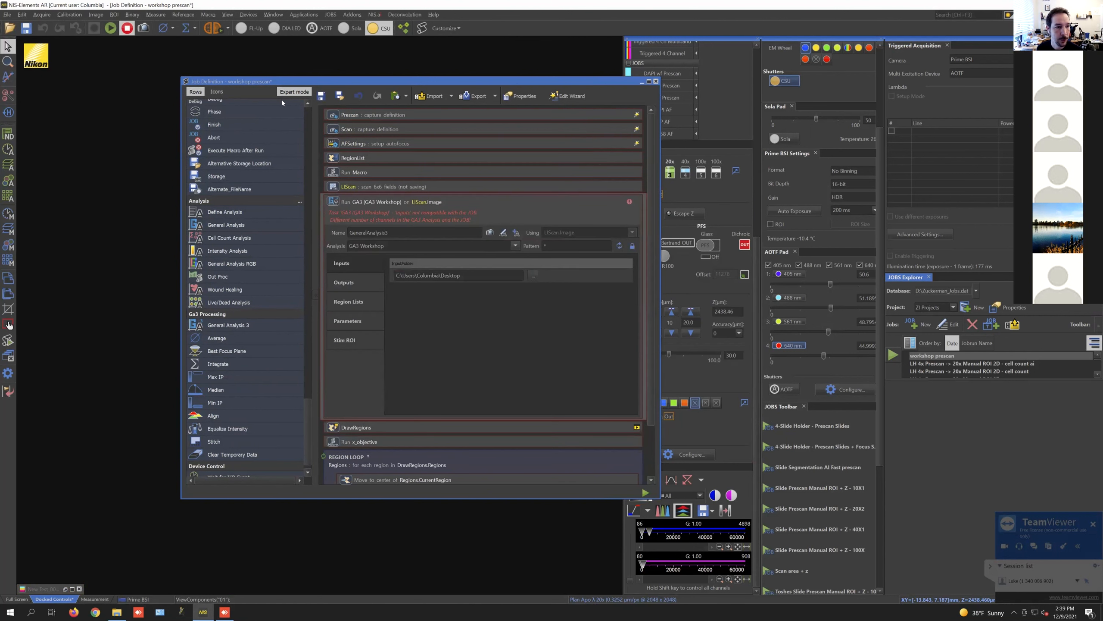
# Step: Open the recent file Example Prescan.nd2 and start a new General Analysis 3 recipe from the job's analysis task
pyautogui.moveTo(365, 83); pyautogui.dragTo(316, 82)
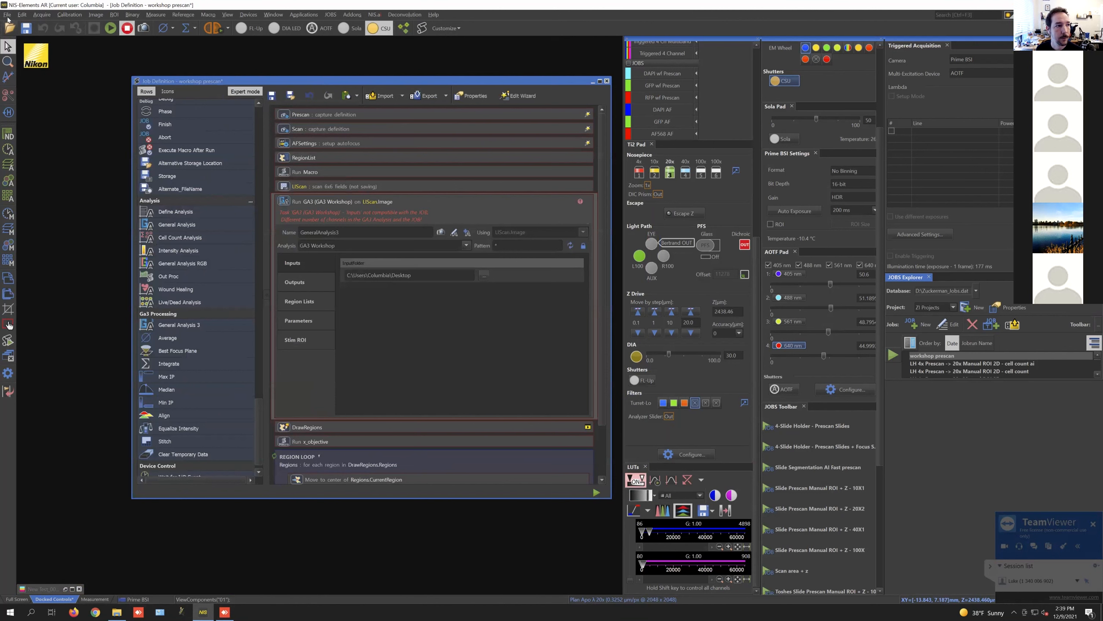
pyautogui.click(7, 16)
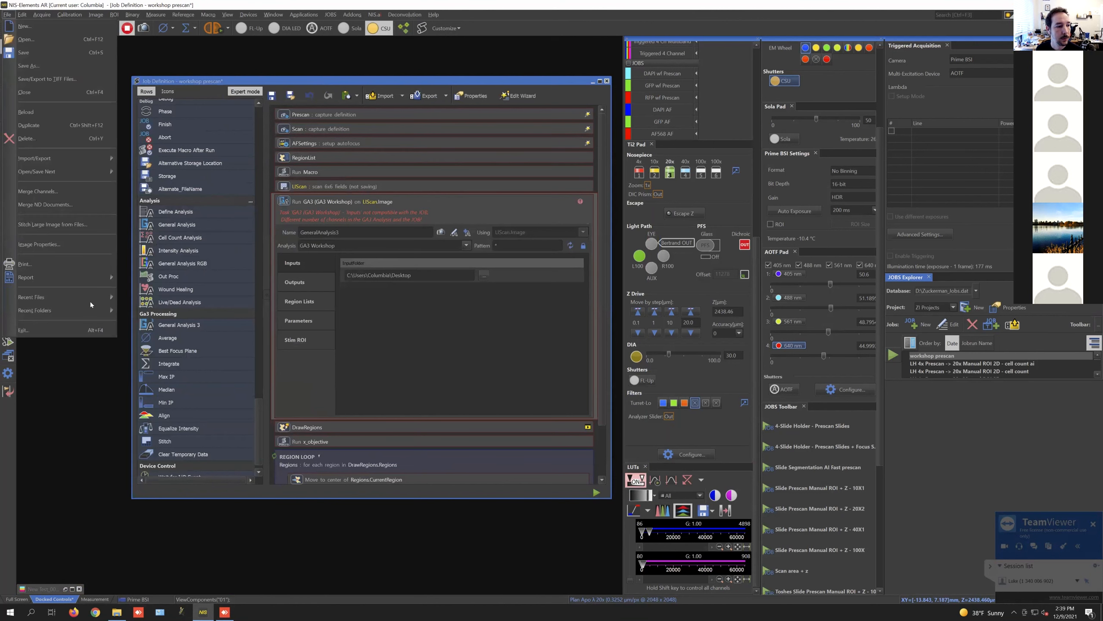
pyautogui.moveTo(93, 299)
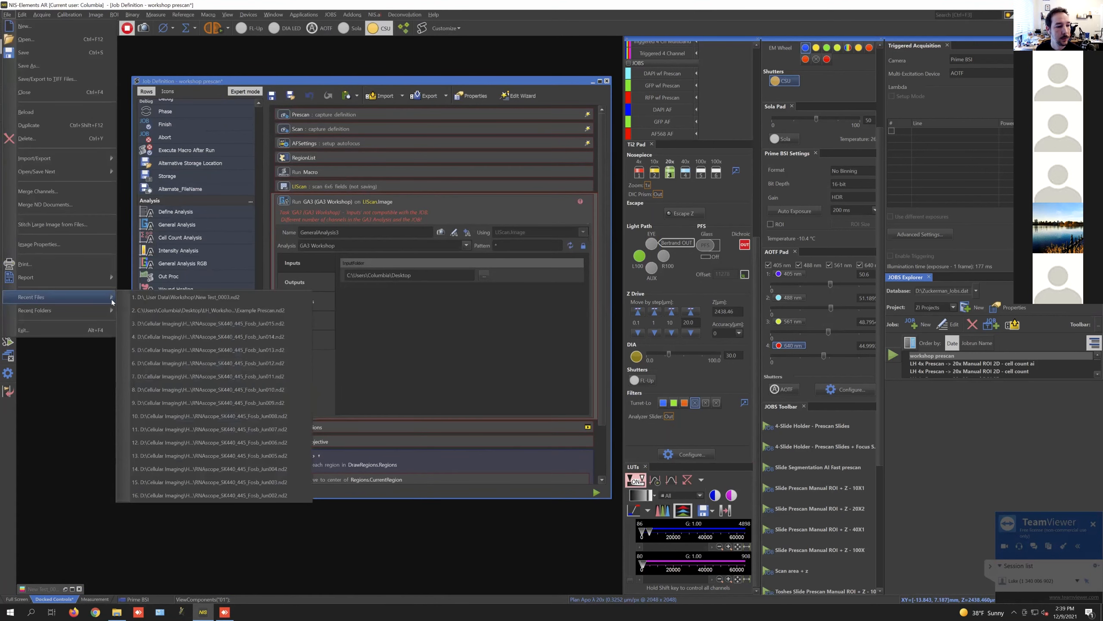
pyautogui.click(203, 311)
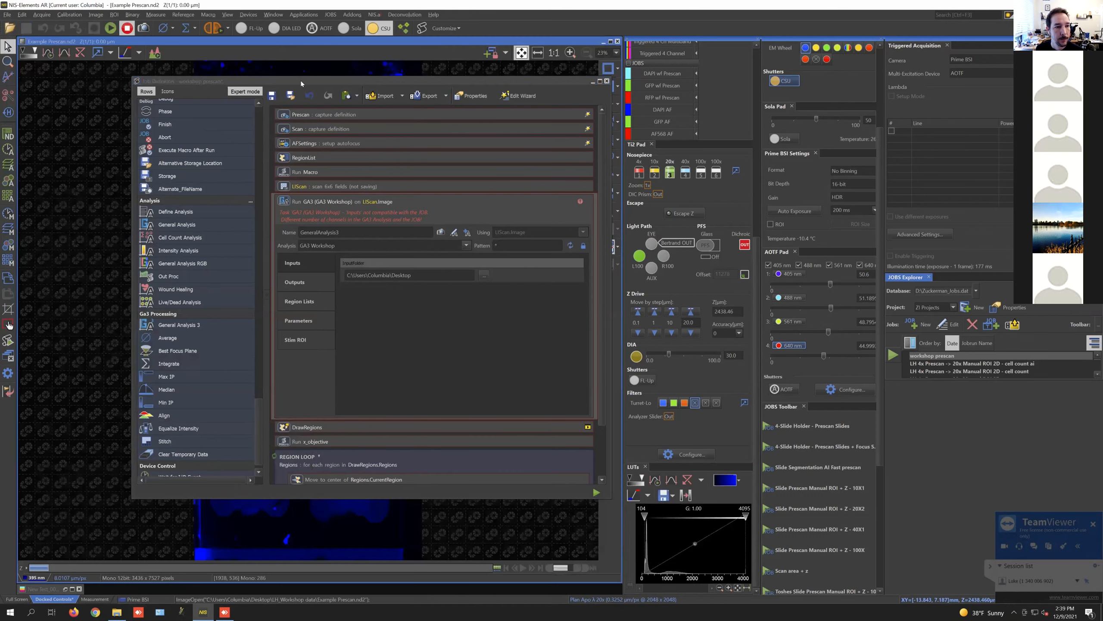
pyautogui.moveTo(433, 93); pyautogui.dragTo(546, 91)
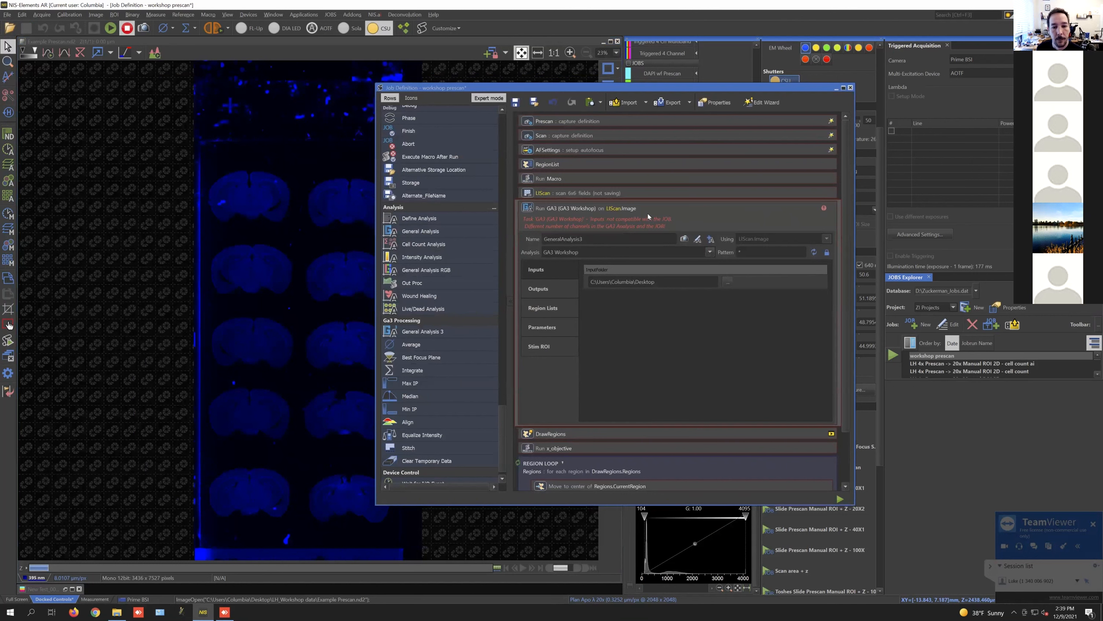
pyautogui.click(712, 239)
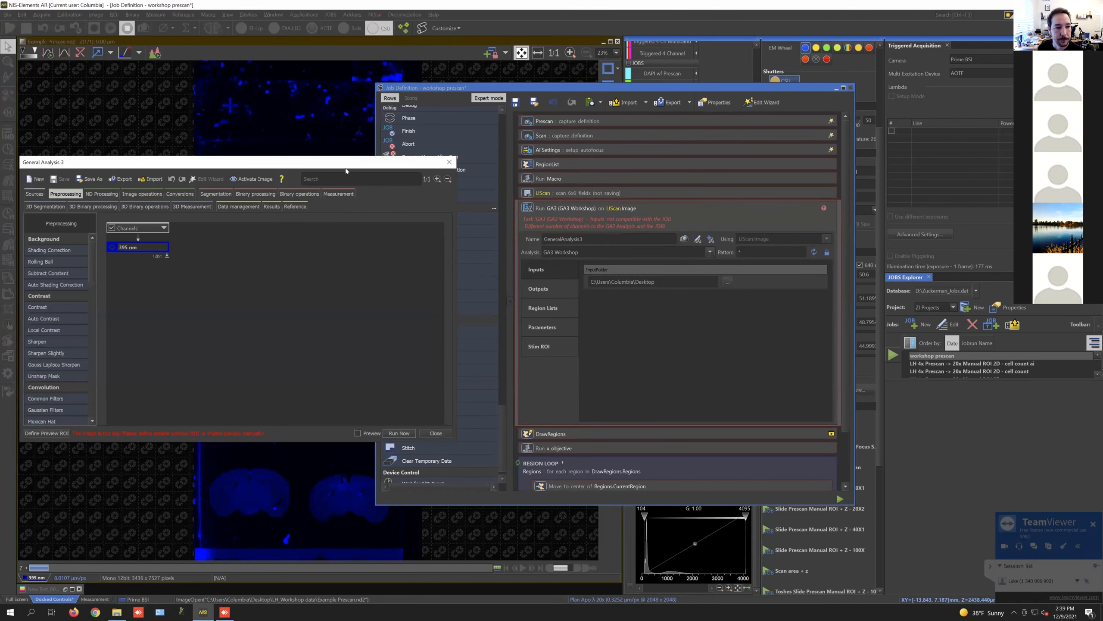
# Step: Review the recipe's node categories from preprocessing and ND processing through image operations, conversions, segmentation and binary tools to measurement
pyautogui.moveTo(345, 165); pyautogui.dragTo(736, 167)
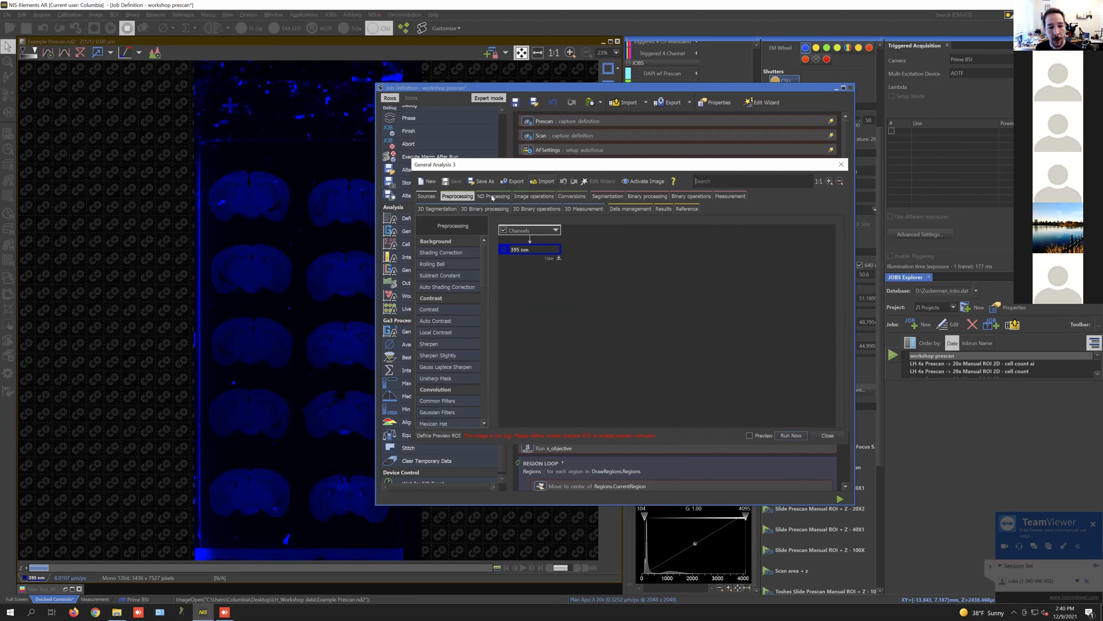
pyautogui.click(509, 196)
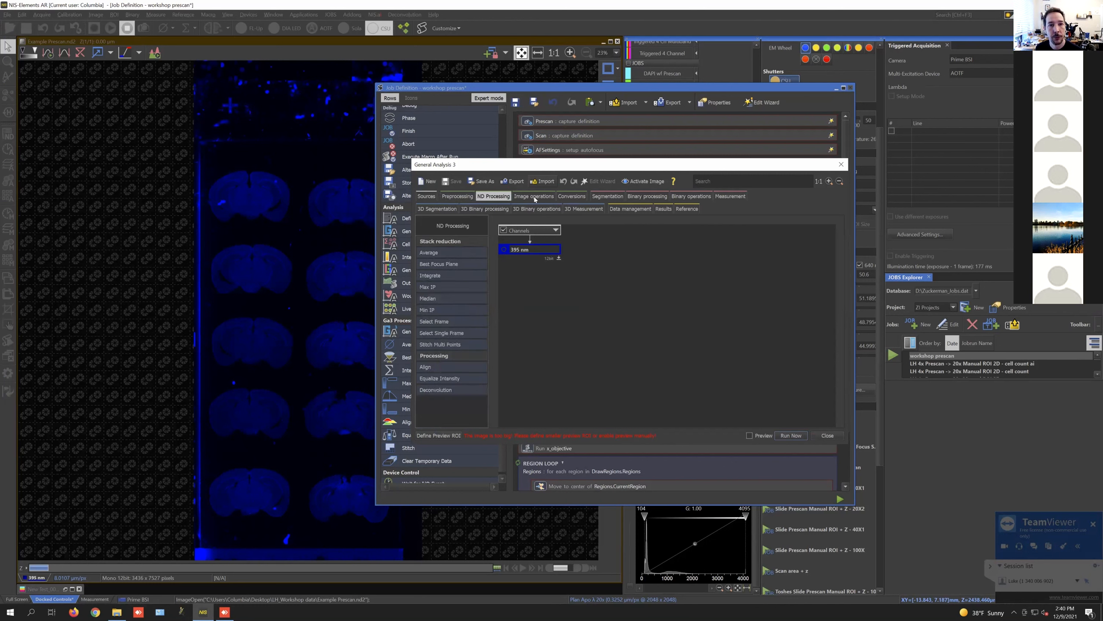
pyautogui.click(464, 197)
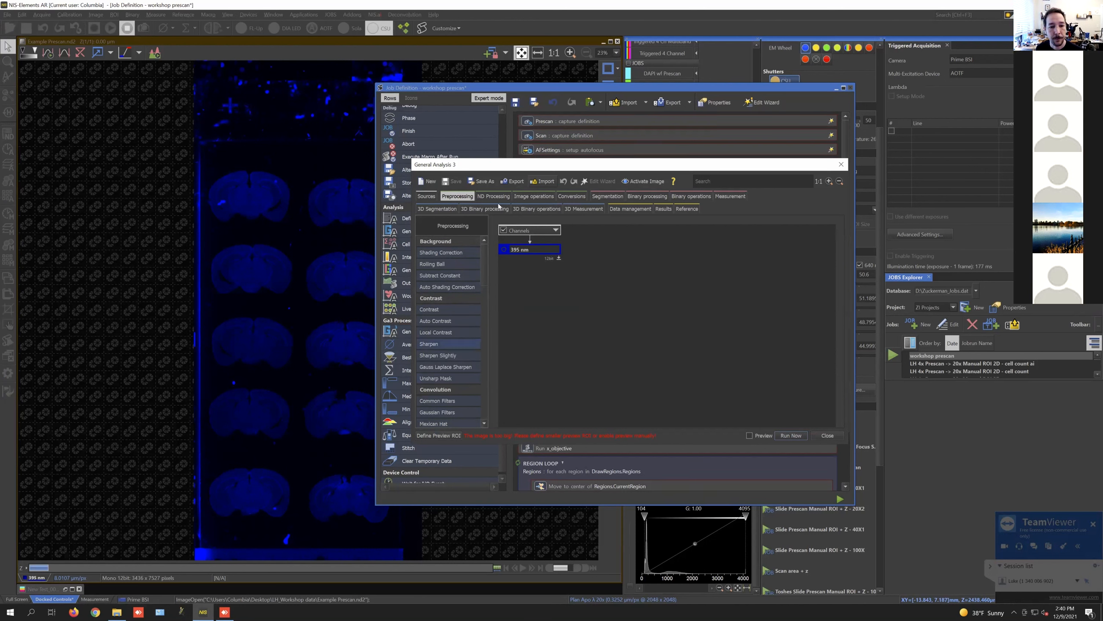
pyautogui.click(500, 199)
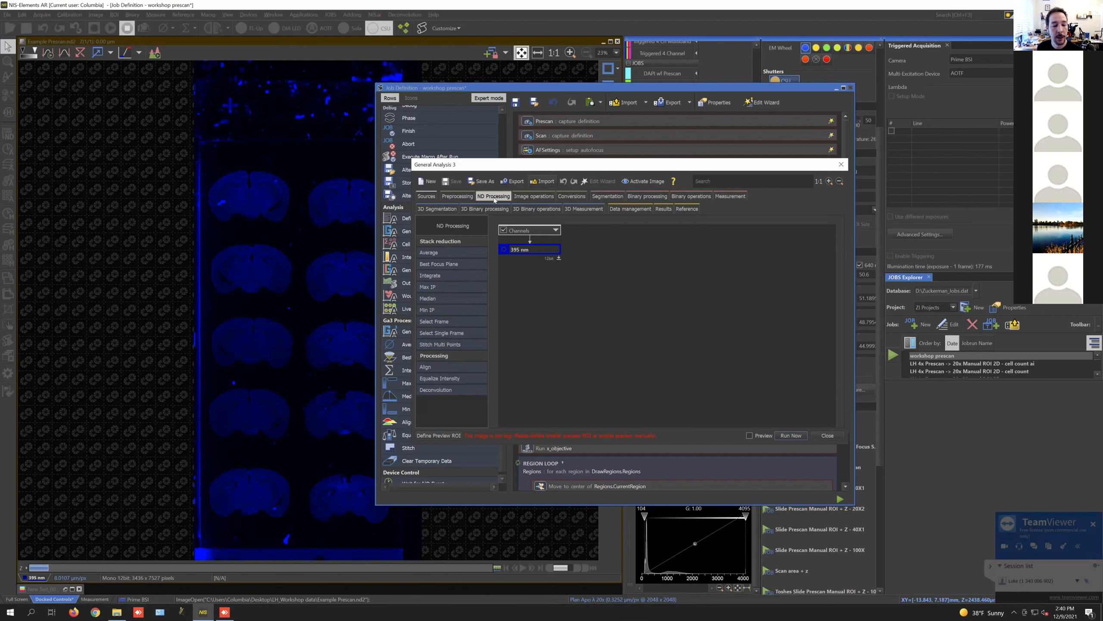
pyautogui.click(528, 198)
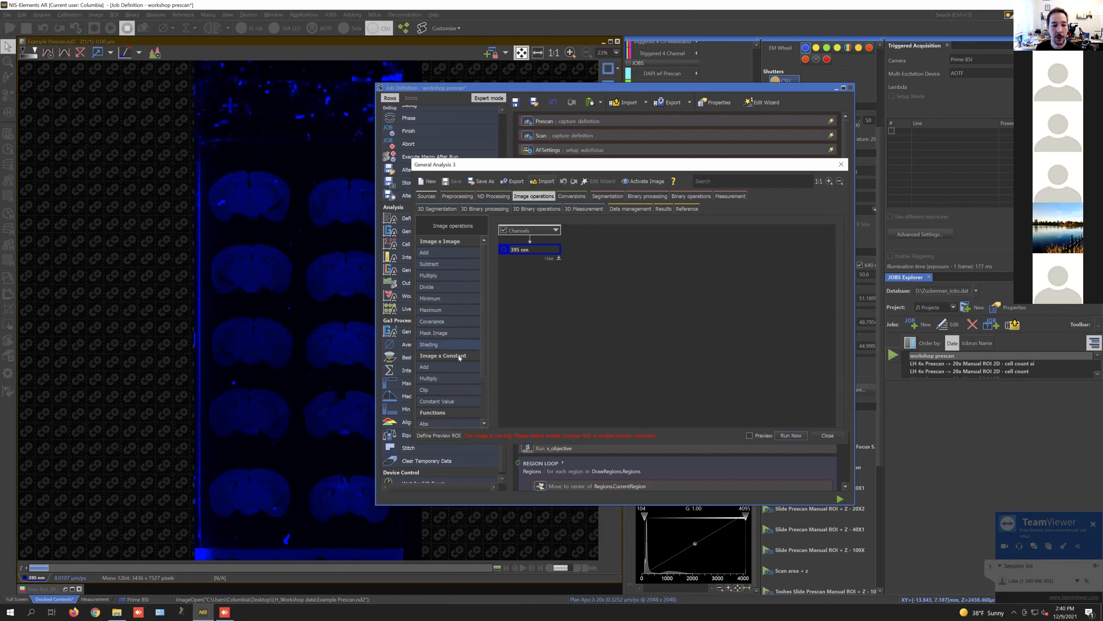
pyautogui.click(581, 197)
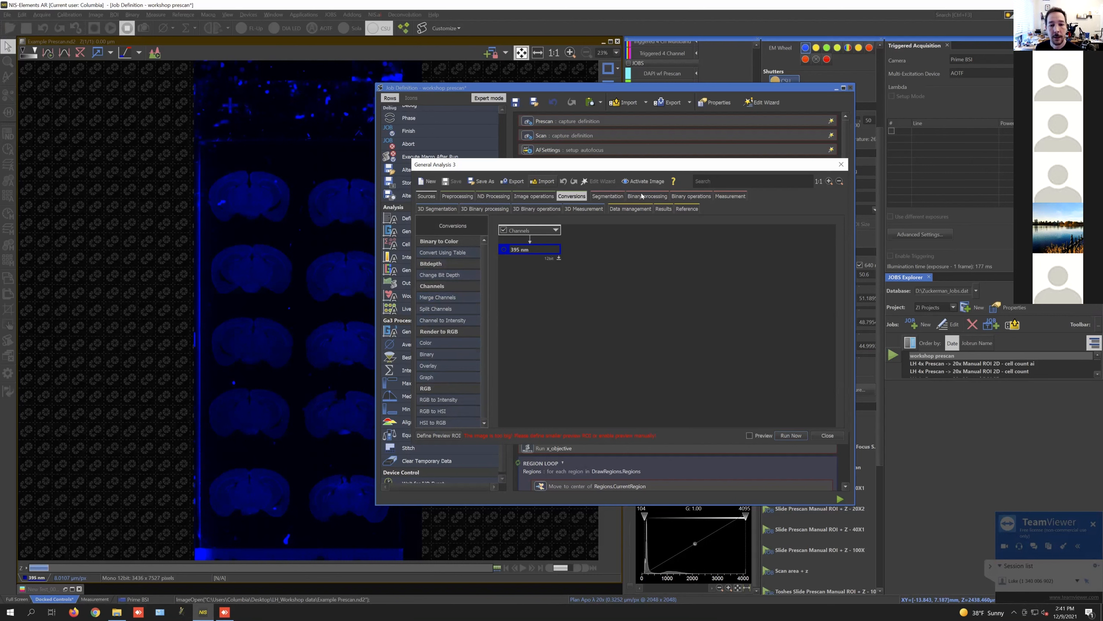
pyautogui.click(617, 197)
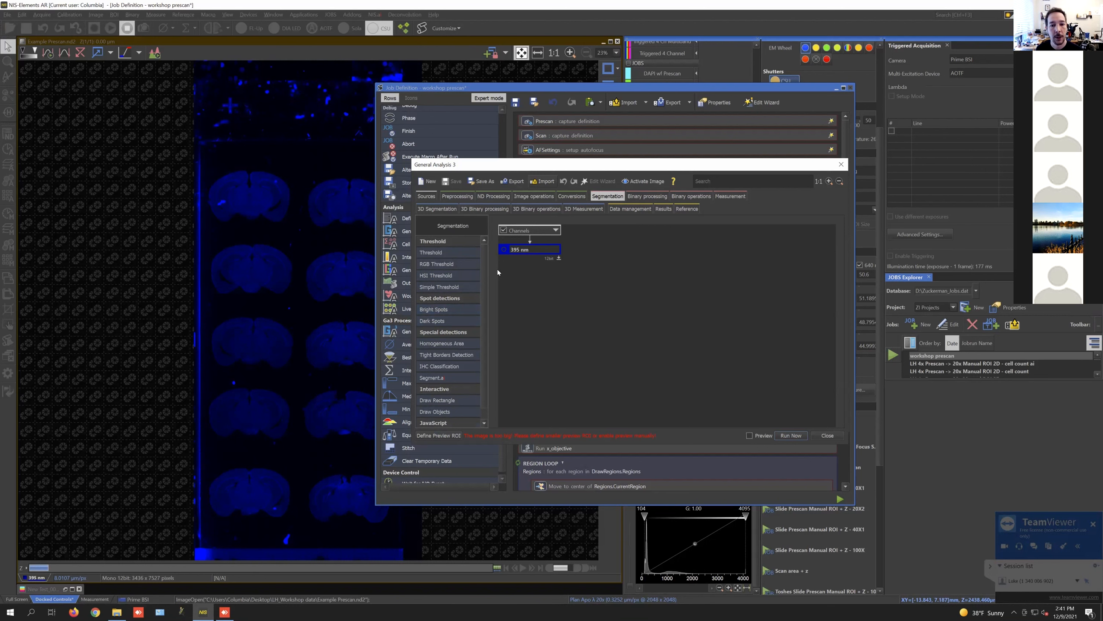
pyautogui.click(647, 197)
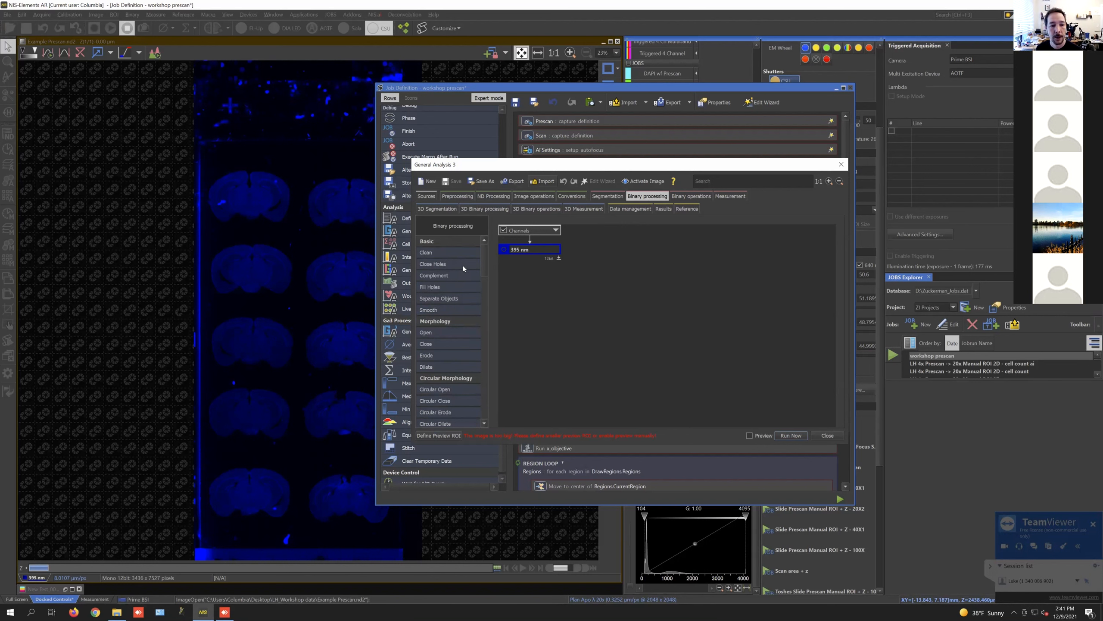
pyautogui.click(689, 197)
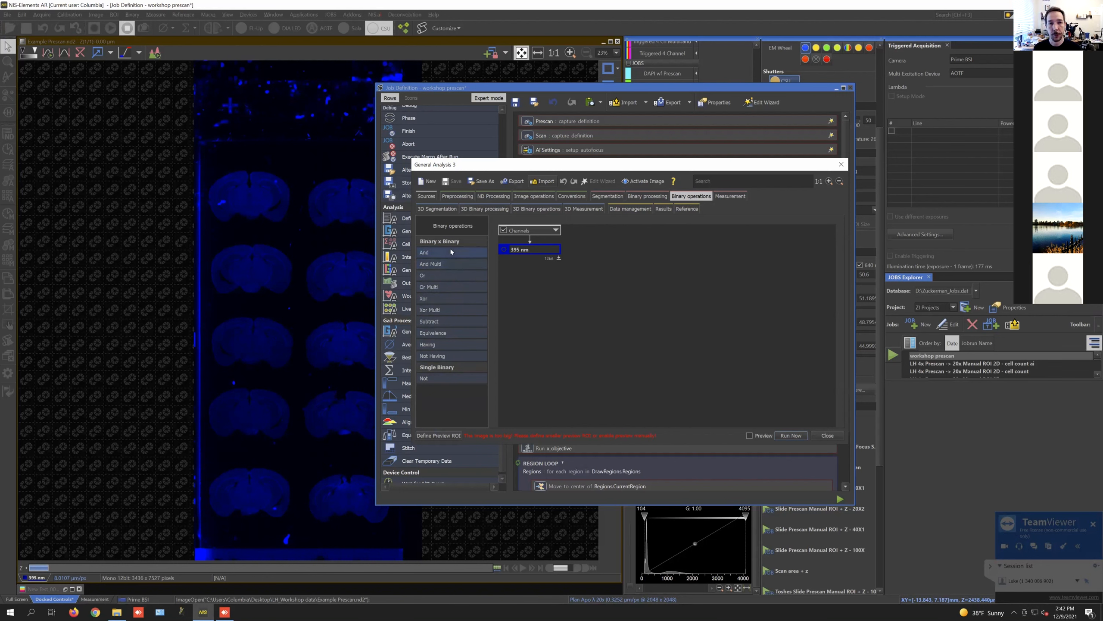
pyautogui.click(733, 197)
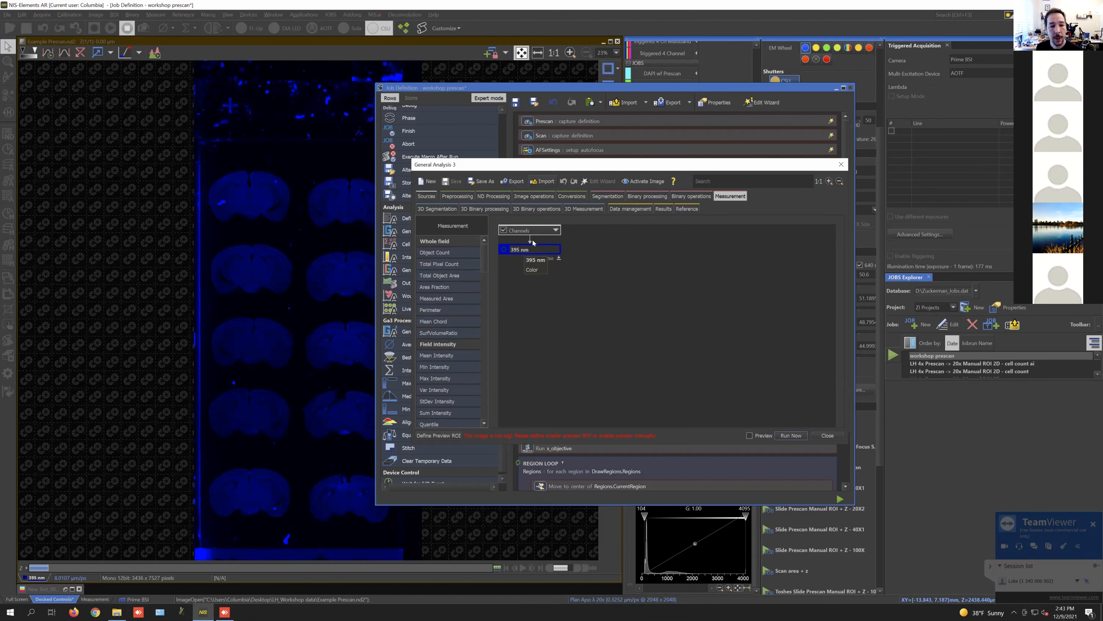
# Step: Find the Segment.ai segmentation node, add it to the recipe and connect it to the 395 nm channel
pyautogui.click(708, 183)
pyautogui.write('seg')
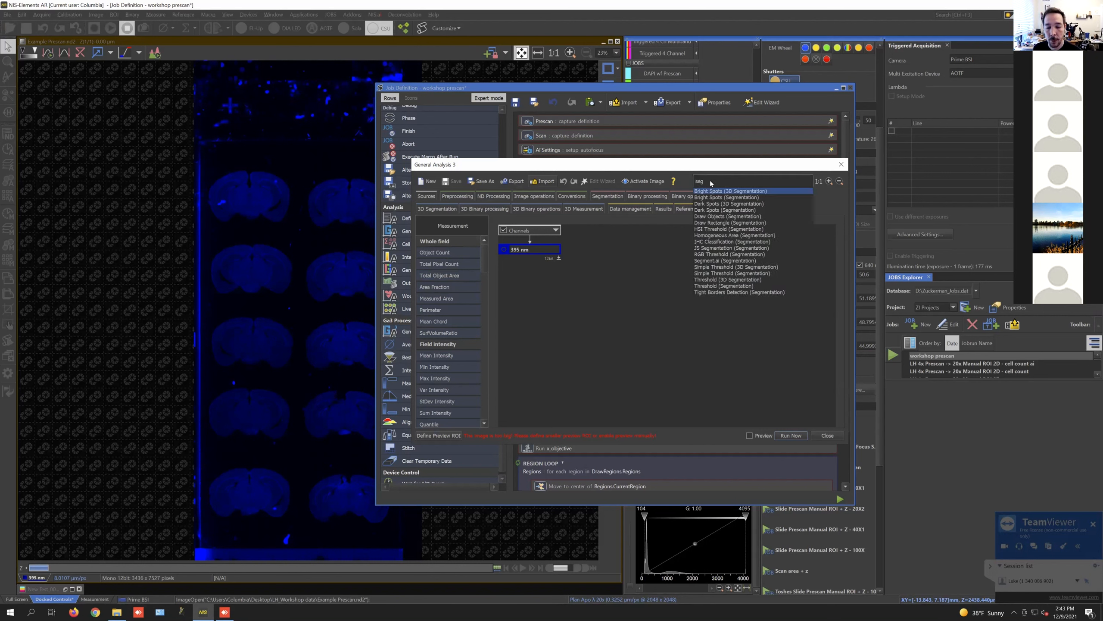
pyautogui.click(725, 261)
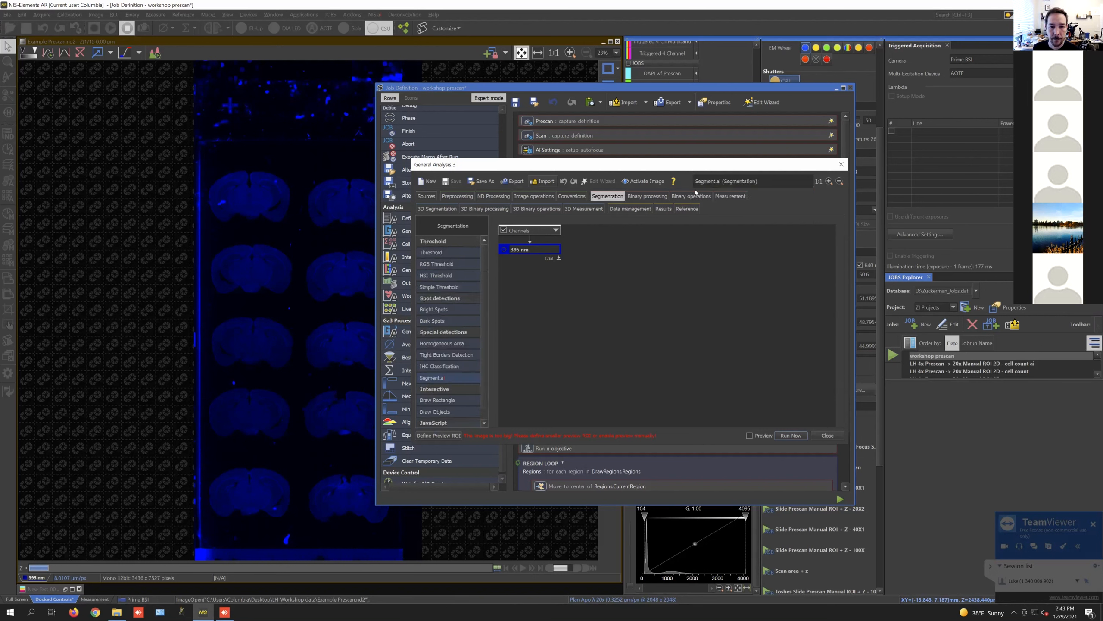
pyautogui.moveTo(434, 380); pyautogui.dragTo(538, 286)
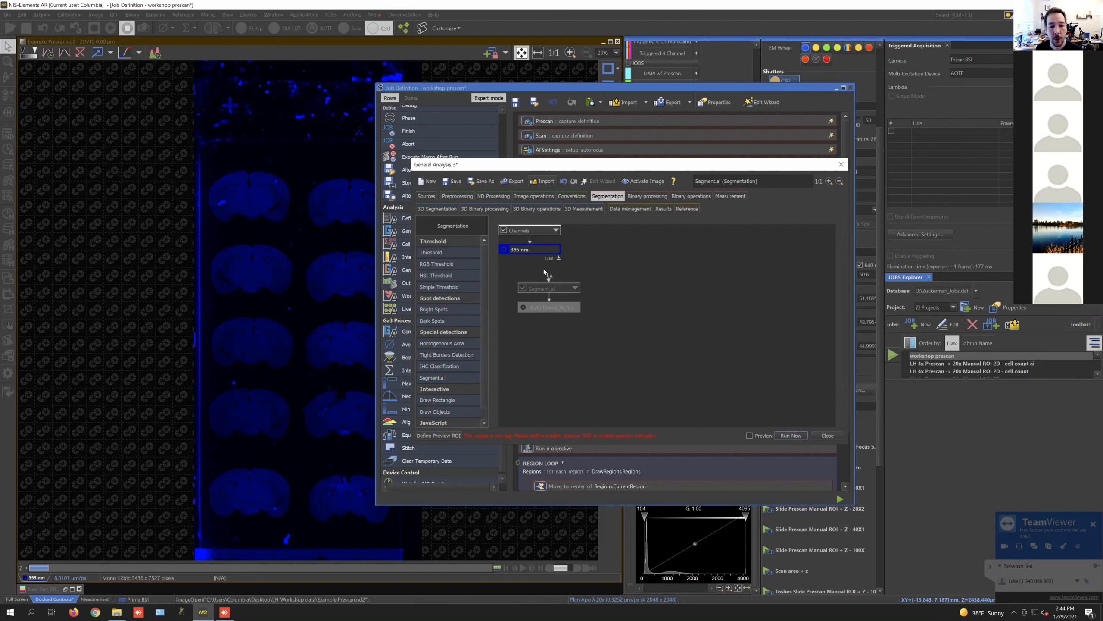
pyautogui.moveTo(534, 257); pyautogui.dragTo(531, 253)
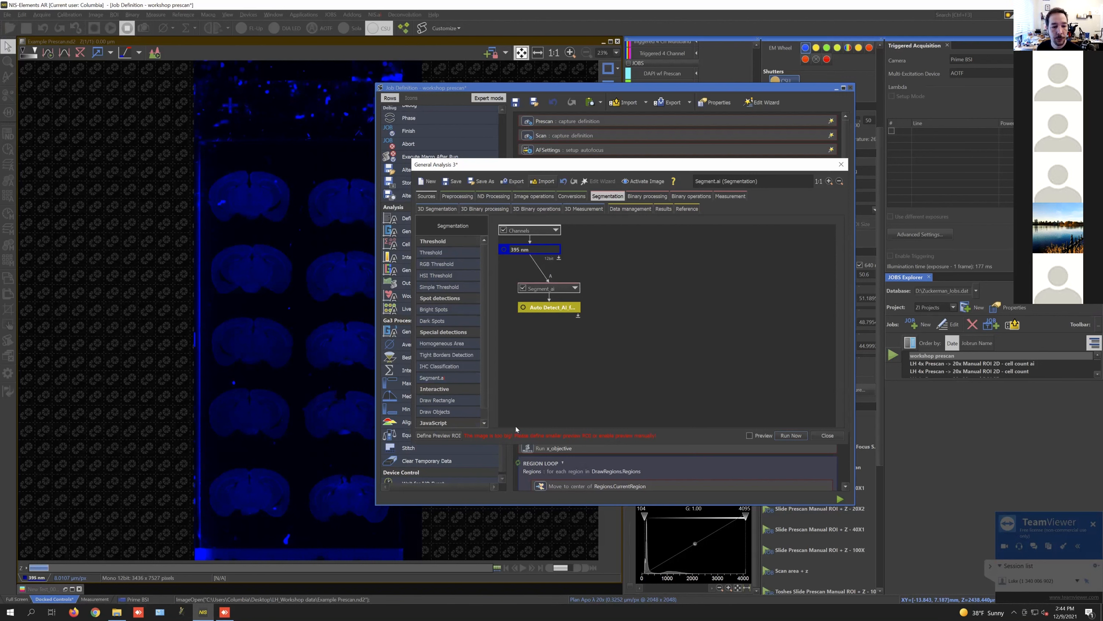
# Step: Define a preview ROI of about 1493 x 3221 pixels around the upper three brain sections in the first column
pyautogui.click(447, 436)
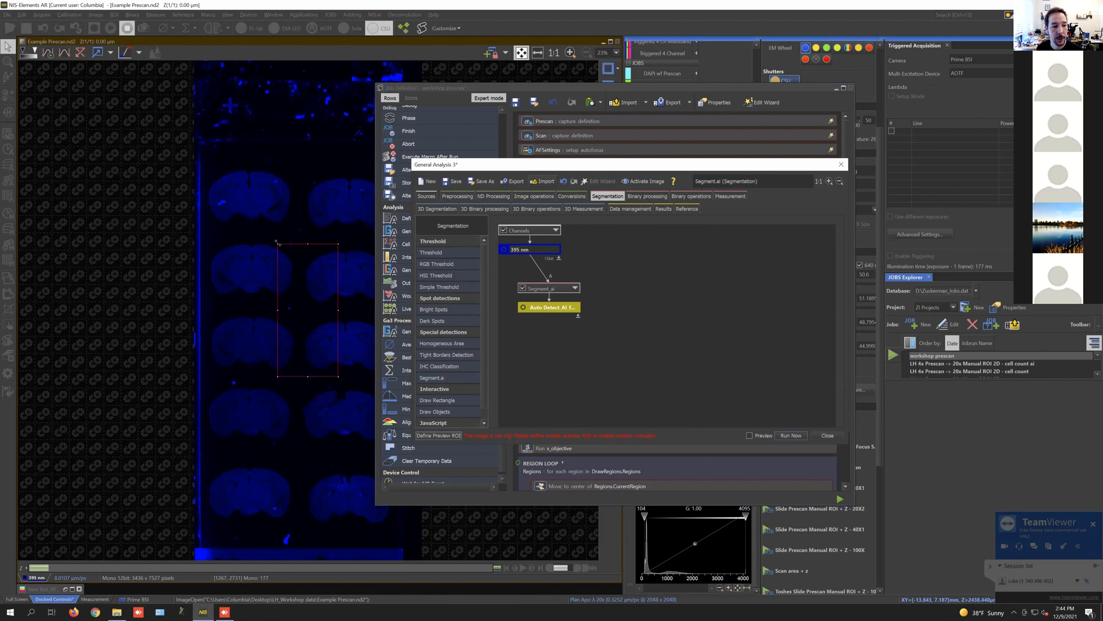
pyautogui.moveTo(277, 241); pyautogui.dragTo(234, 235)
pyautogui.moveTo(223, 236); pyautogui.dragTo(202, 229)
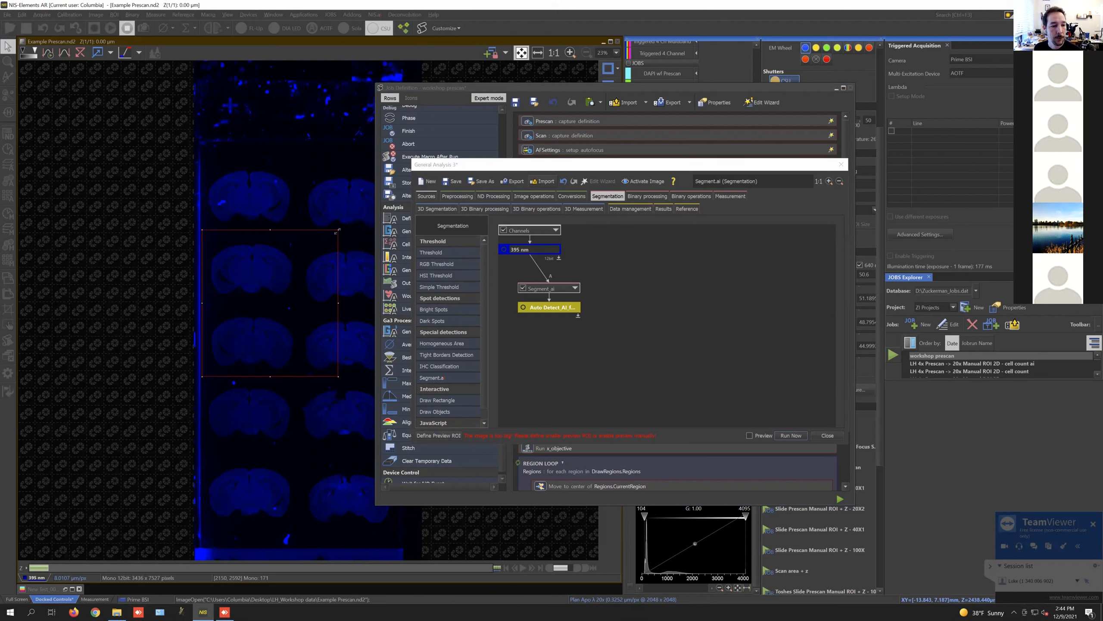
pyautogui.moveTo(337, 234); pyautogui.dragTo(299, 170)
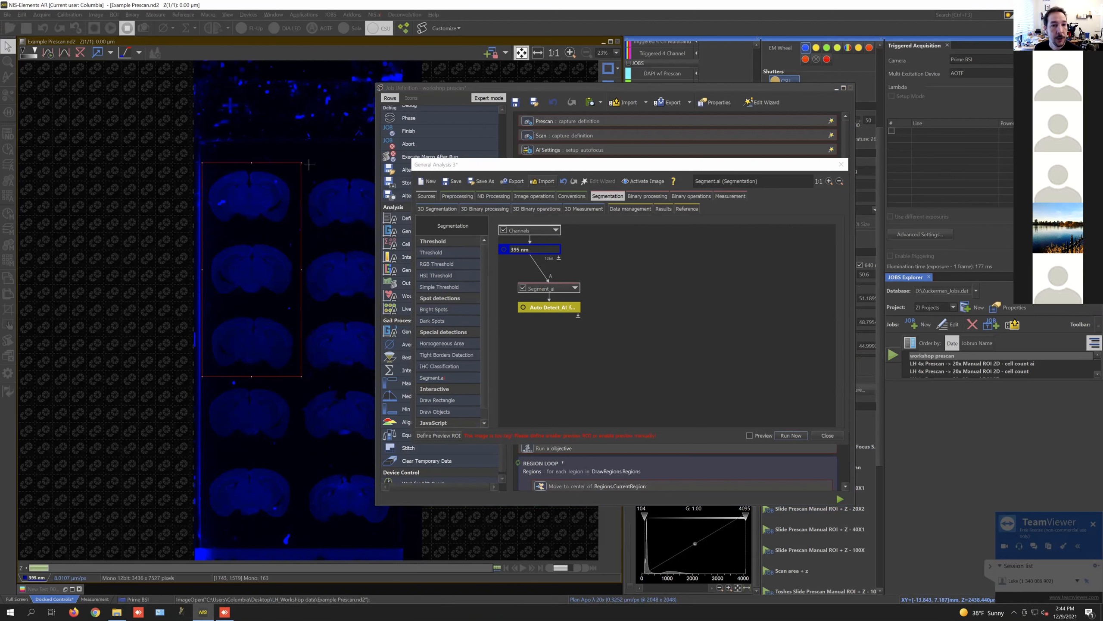
pyautogui.rightClick(311, 163)
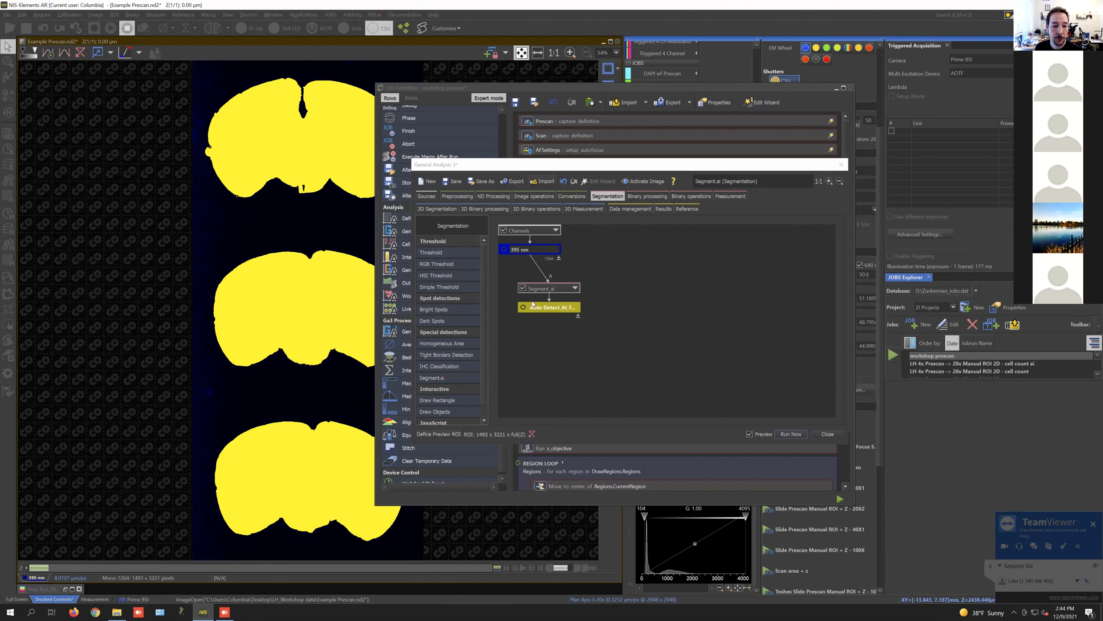
# Step: Find the 2D Color by Id binary processing node and add it after the Segment.ai result
pyautogui.moveTo(484, 274)
pyautogui.mouseDown()
pyautogui.moveTo(485, 290)
pyautogui.moveTo(481, 273)
pyautogui.mouseUp()
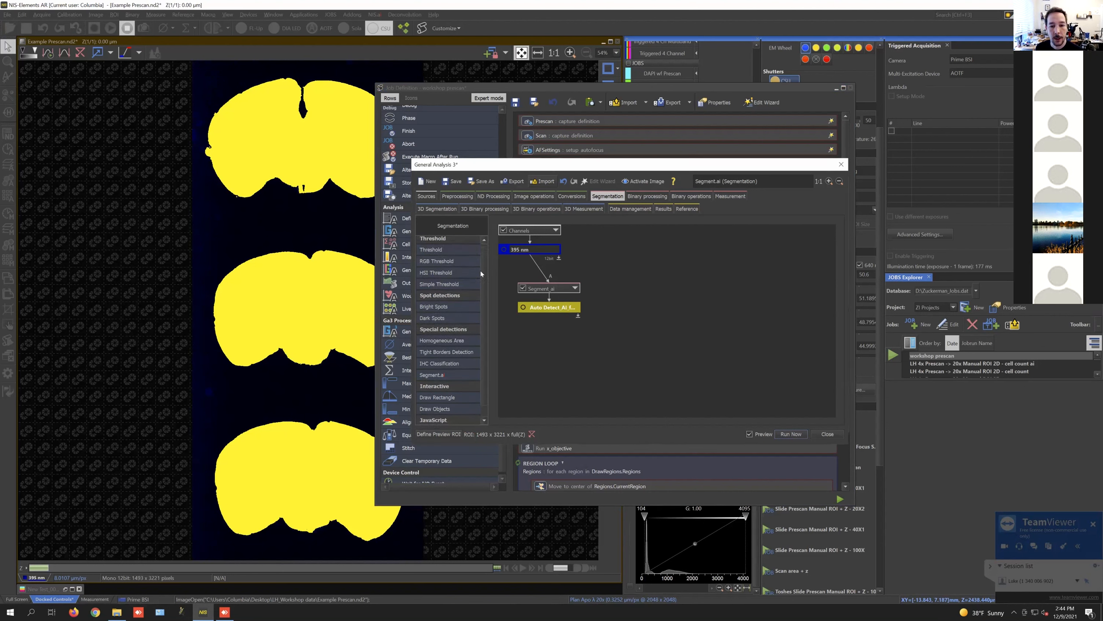
pyautogui.click(652, 198)
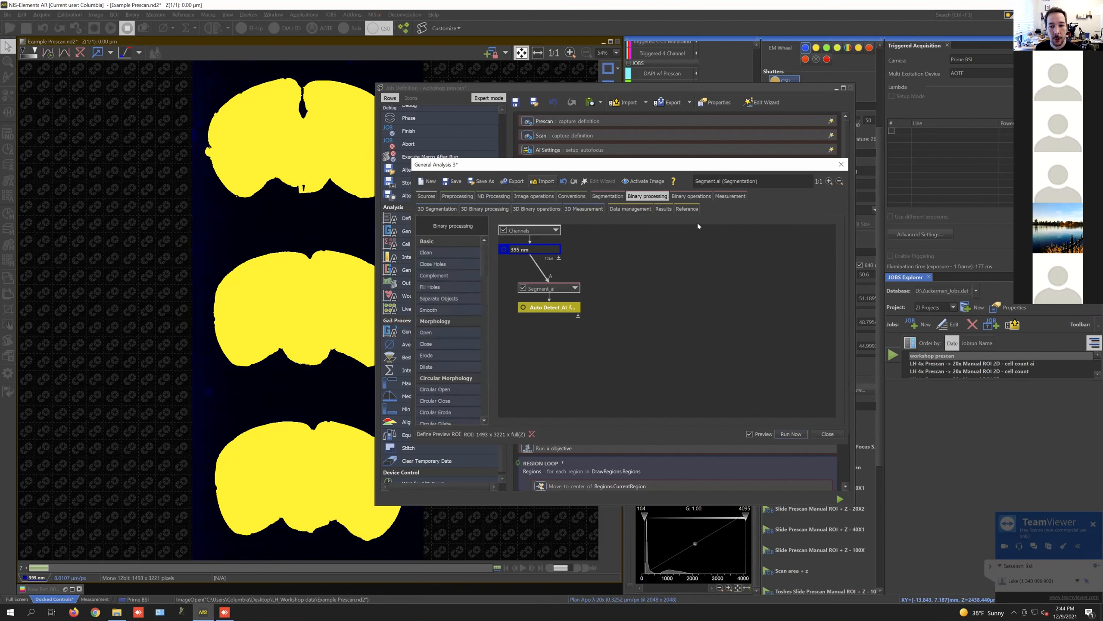
pyautogui.moveTo(767, 183); pyautogui.dragTo(688, 177)
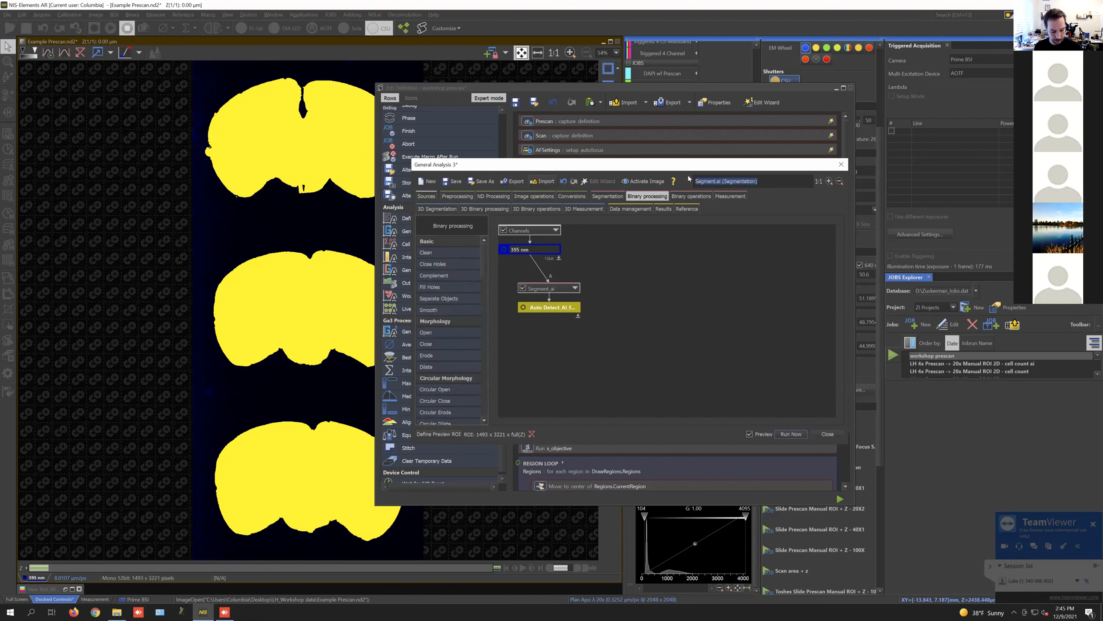
pyautogui.write('color')
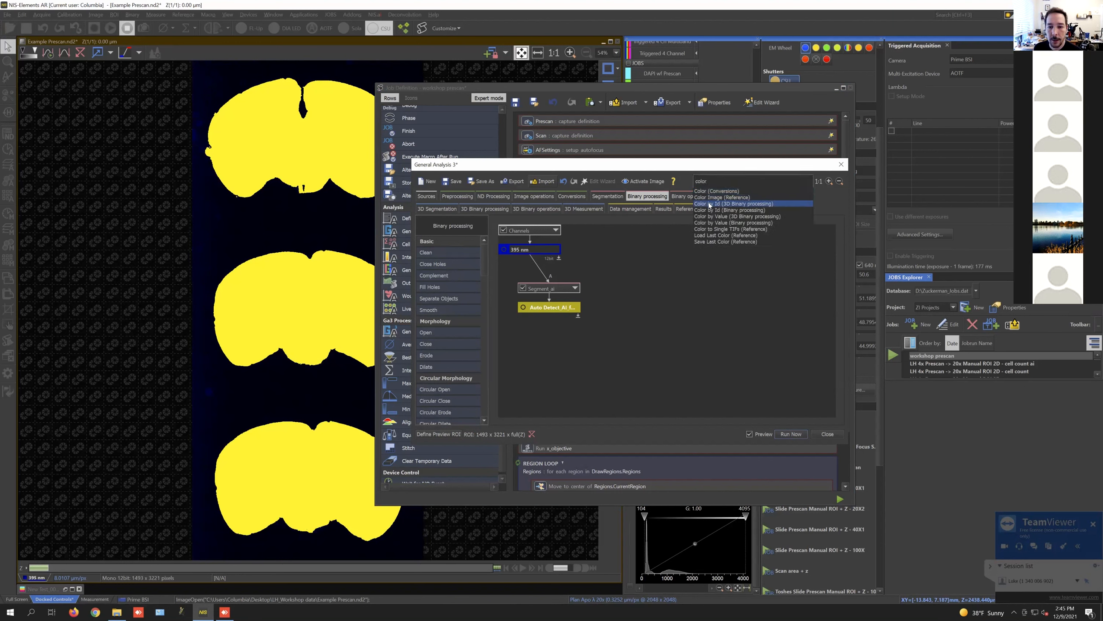
pyautogui.click(709, 210)
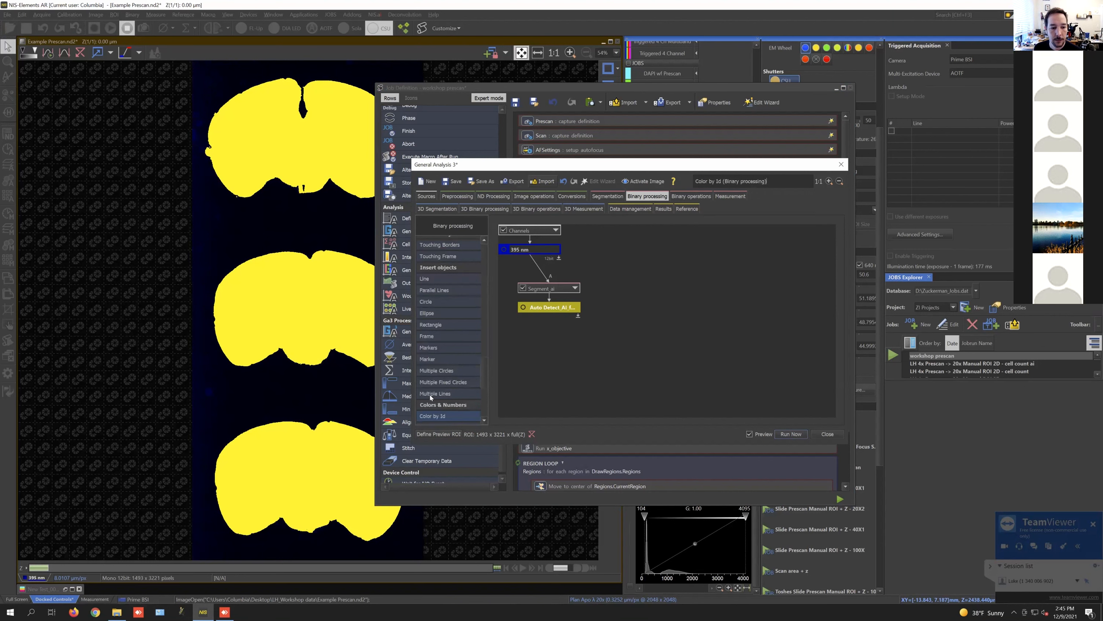
pyautogui.moveTo(435, 417); pyautogui.dragTo(551, 313)
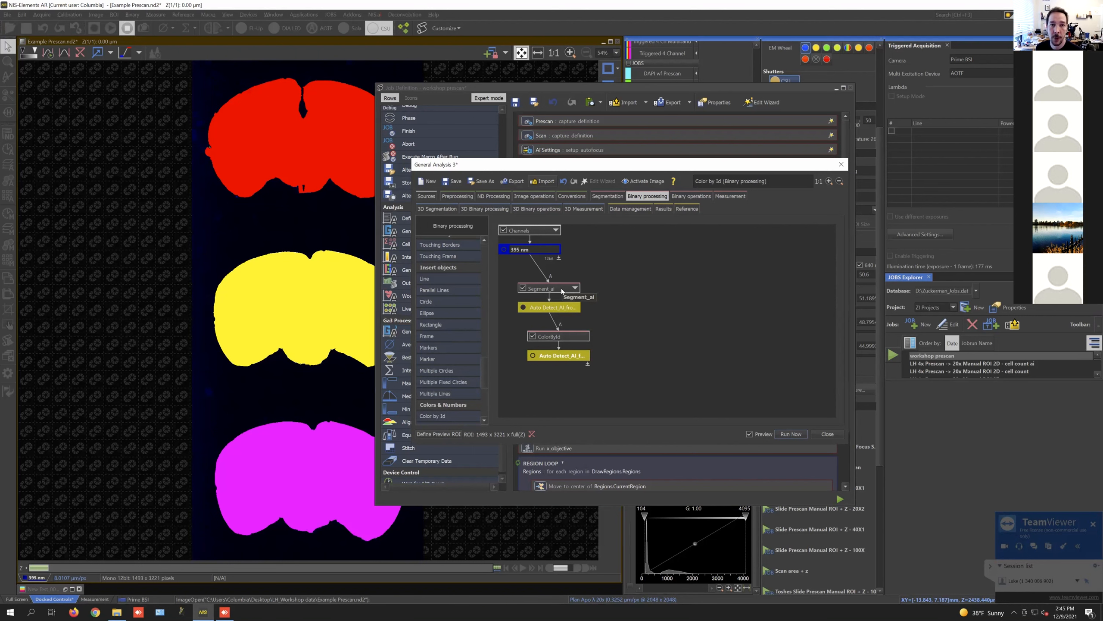
# Step: In the Segment.ai advanced settings, set smoothing to 1x and enable the size filter with a minimum of about 2278 µm
pyautogui.click(575, 289)
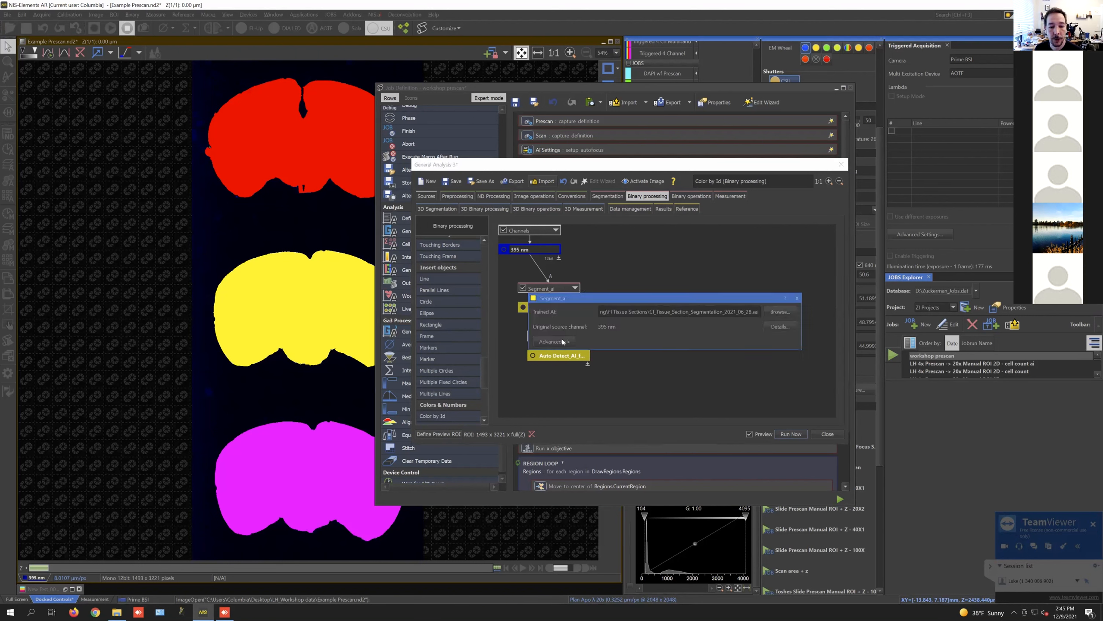
pyautogui.click(560, 341)
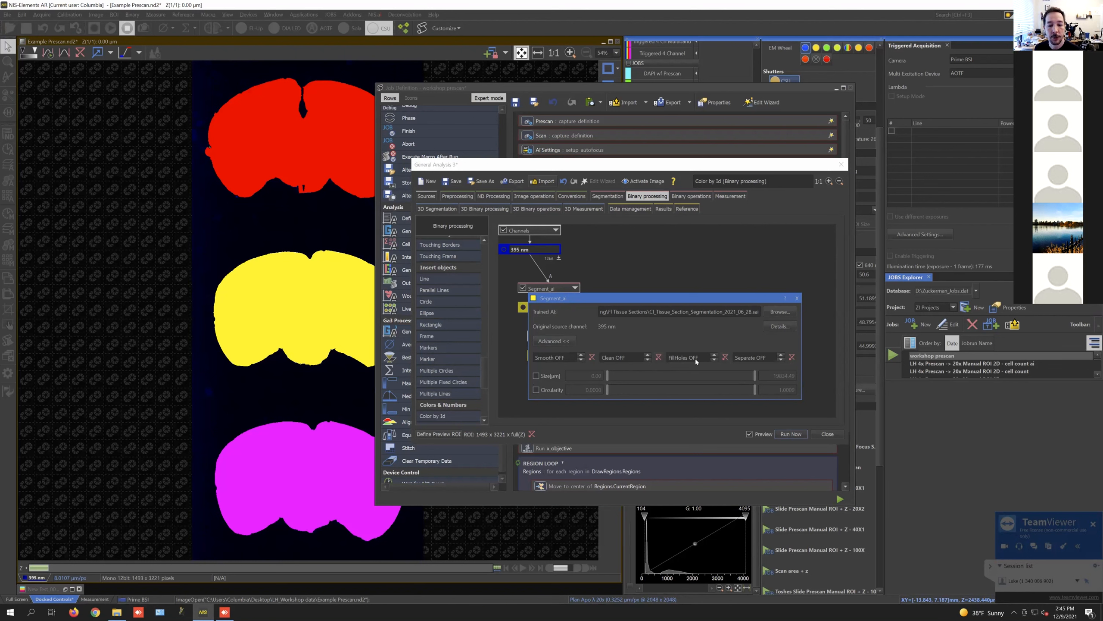
pyautogui.click(580, 355)
pyautogui.click(536, 375)
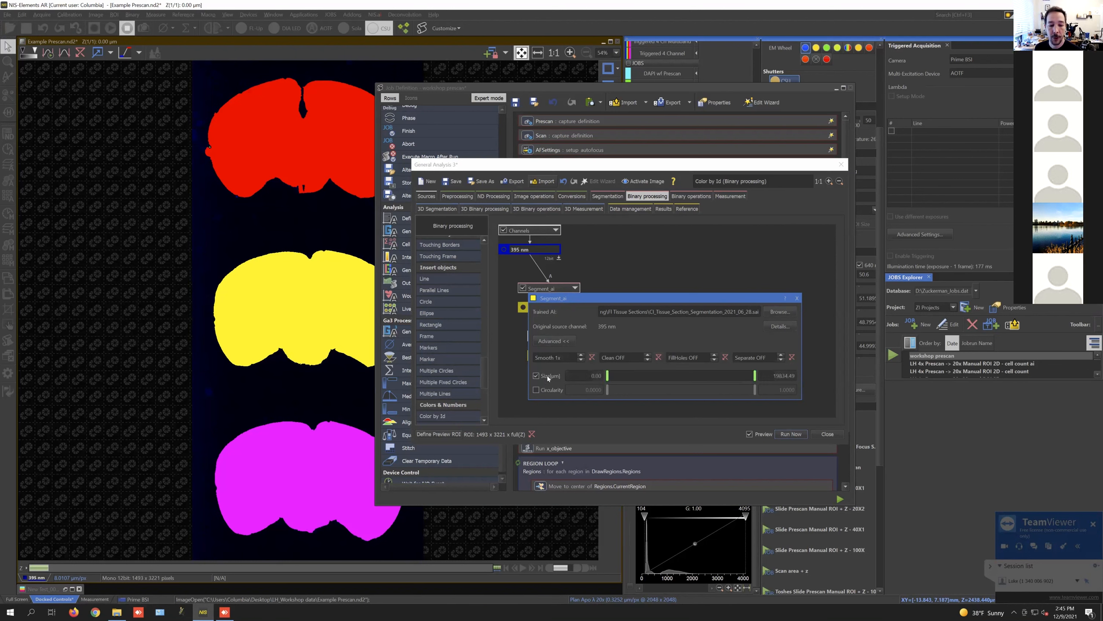
pyautogui.moveTo(608, 377); pyautogui.dragTo(624, 375)
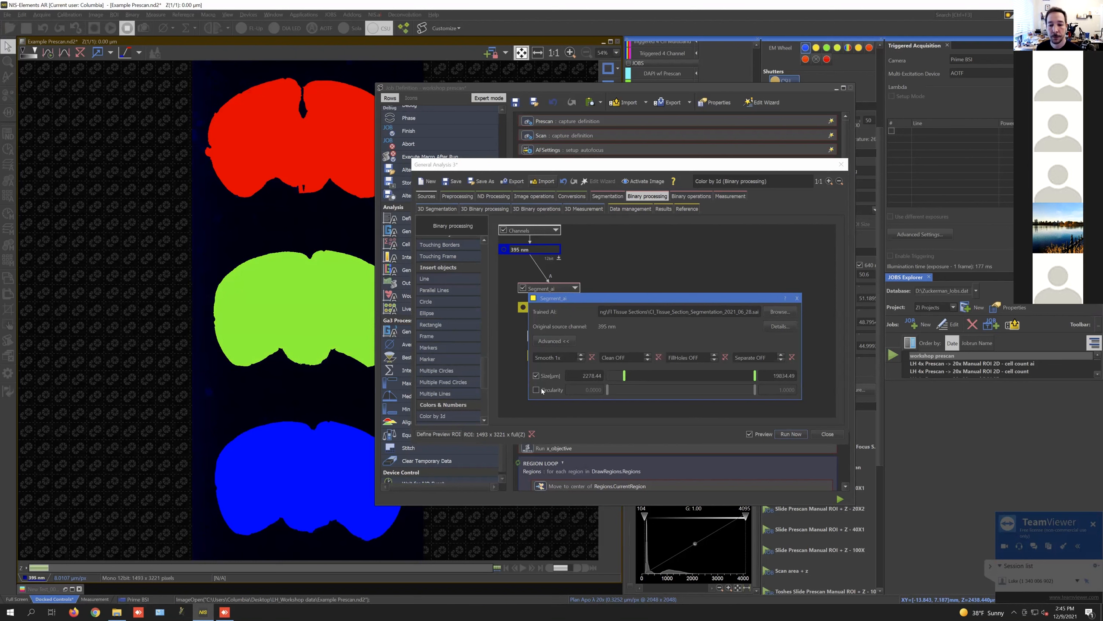
pyautogui.click(797, 298)
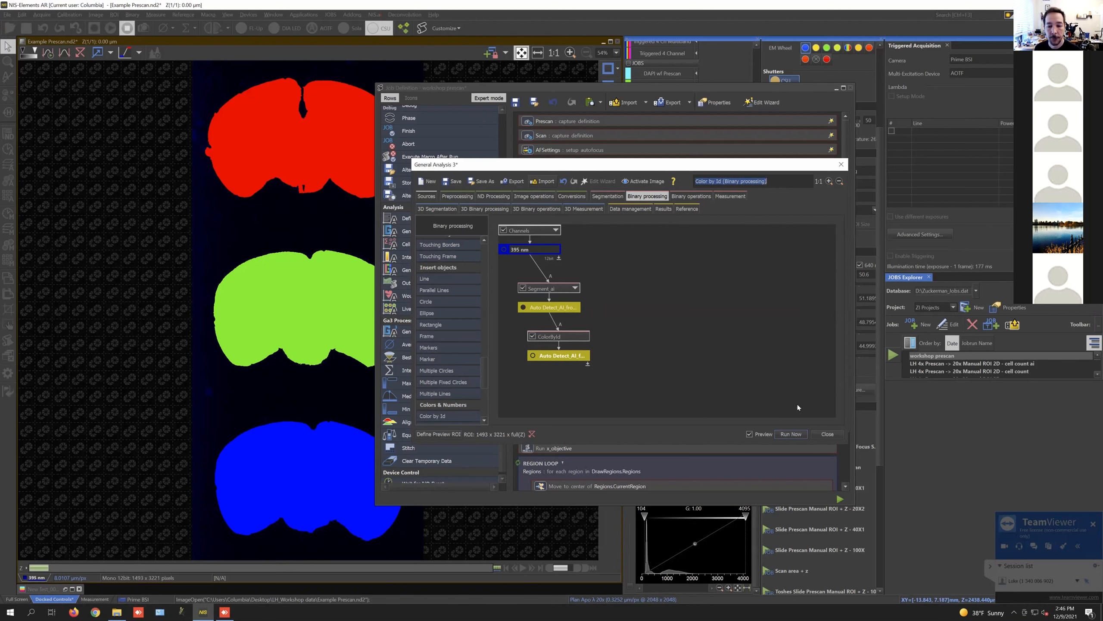
# Step: Save the recipe under the name General Analysis wkshp example and close the recipe editor
pyautogui.click(481, 182)
pyautogui.moveTo(504, 267); pyautogui.dragTo(501, 266)
pyautogui.press('BackSpace')
pyautogui.press('BackSpace')
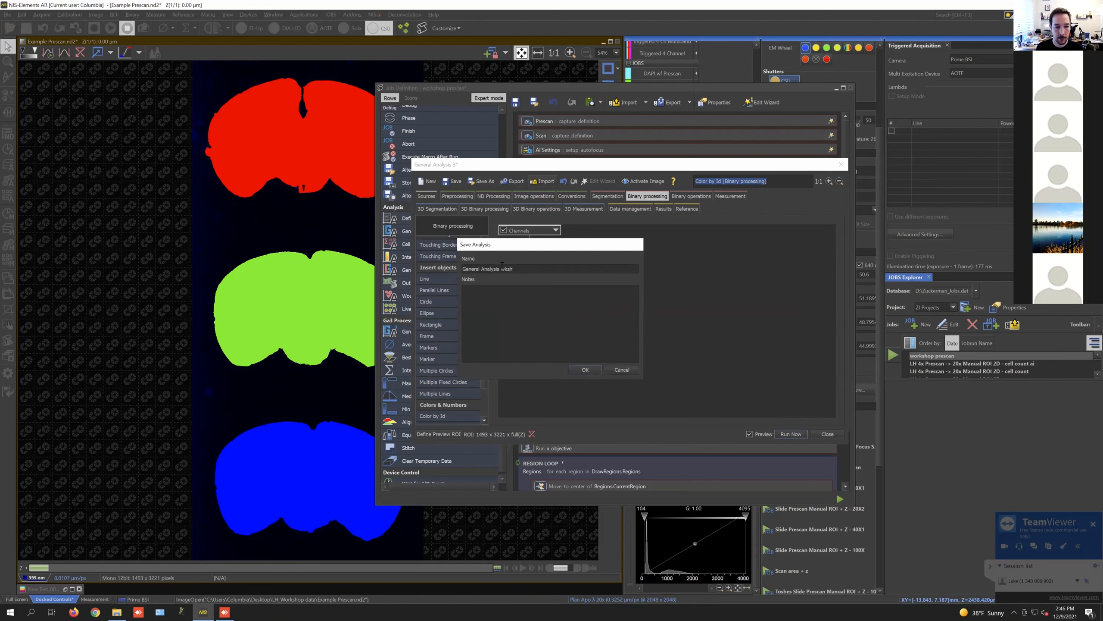
pyautogui.write('kshp example')
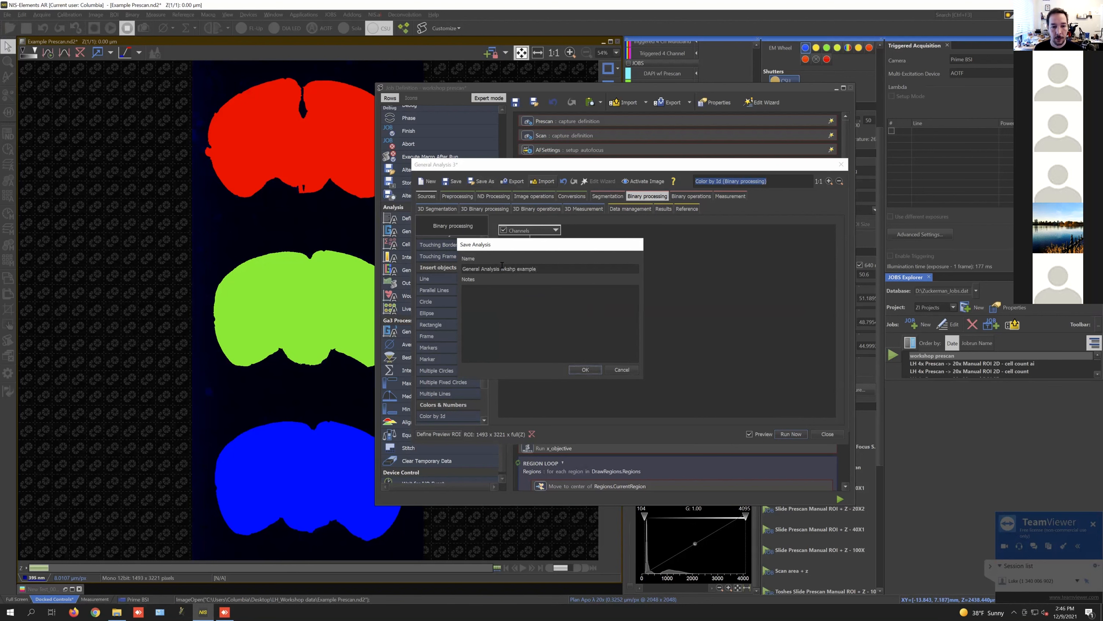
pyautogui.click(580, 370)
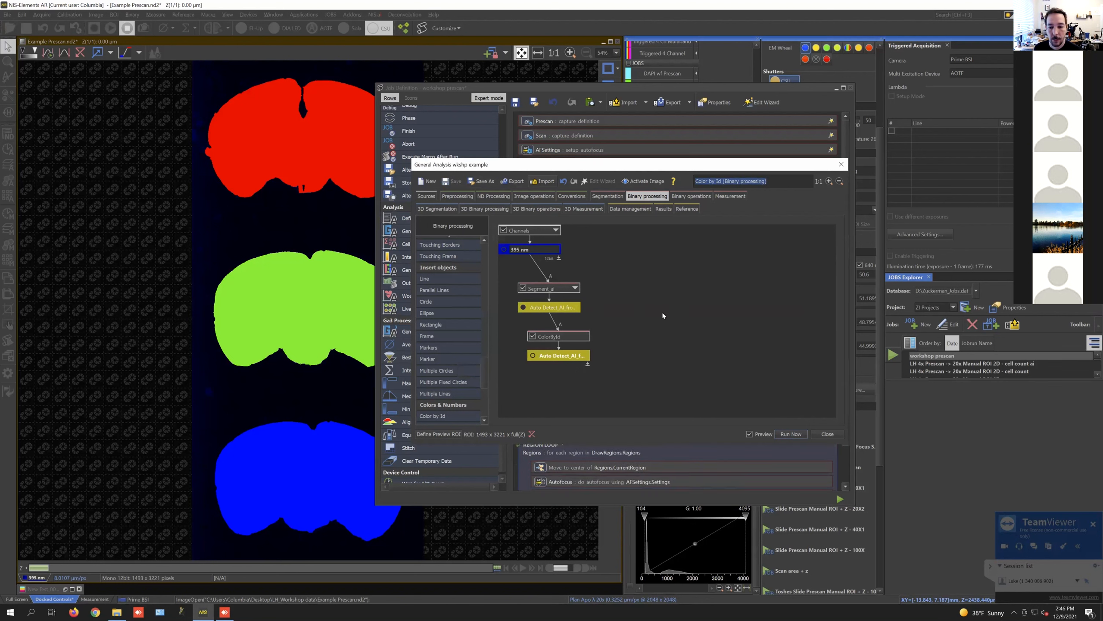
pyautogui.click(825, 434)
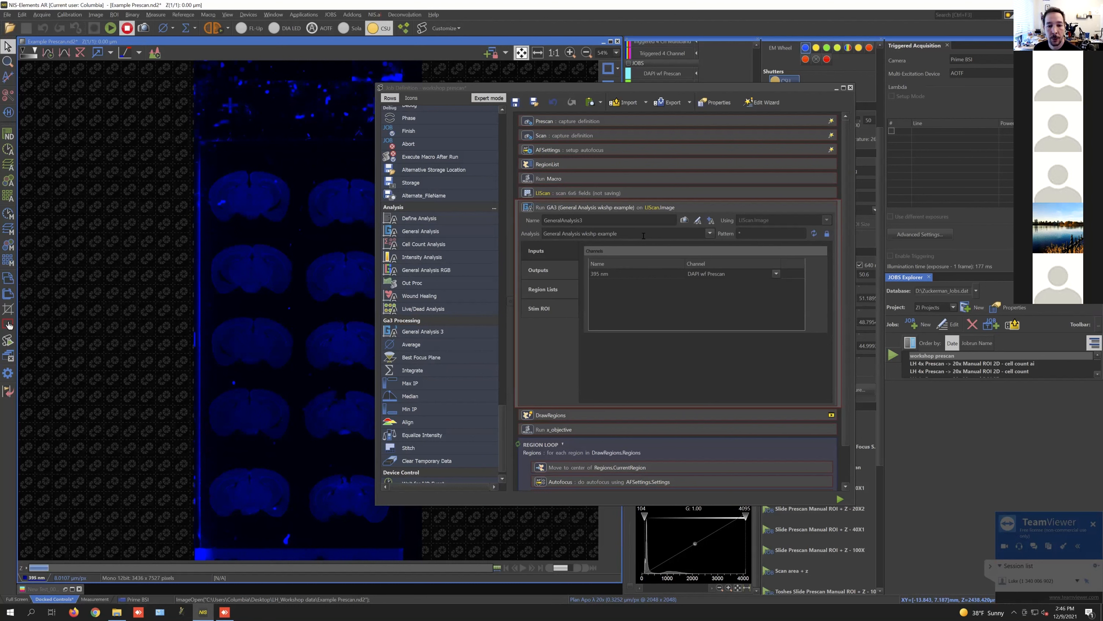
# Step: Send the task's Auto Detect_AI binary to RegionList, replacing existing regions and creating one region per object
pyautogui.click(543, 289)
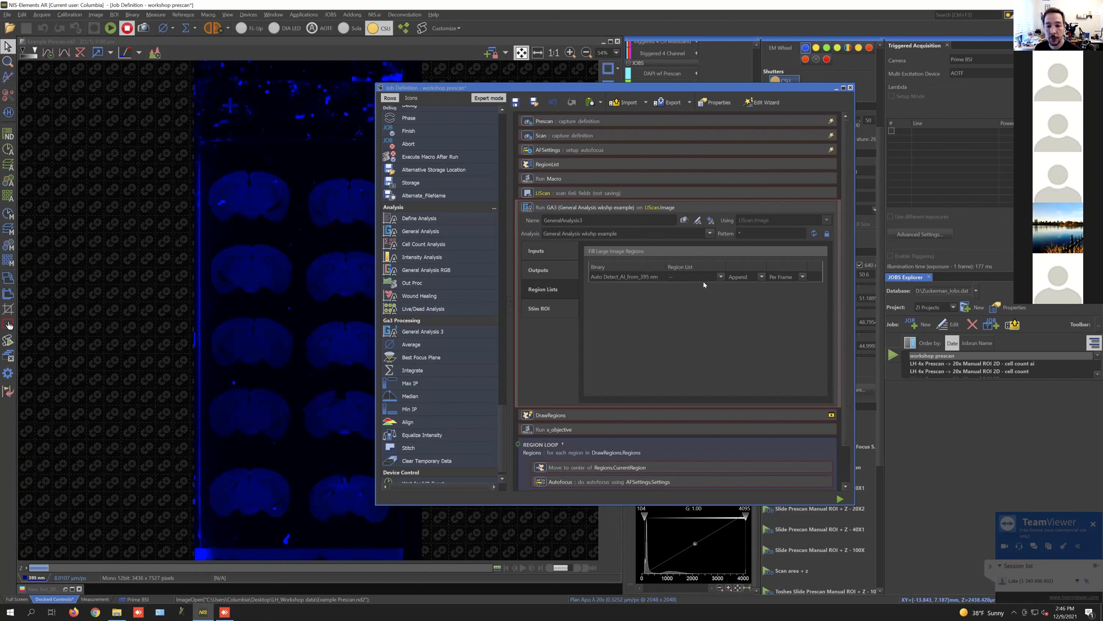
pyautogui.click(721, 277)
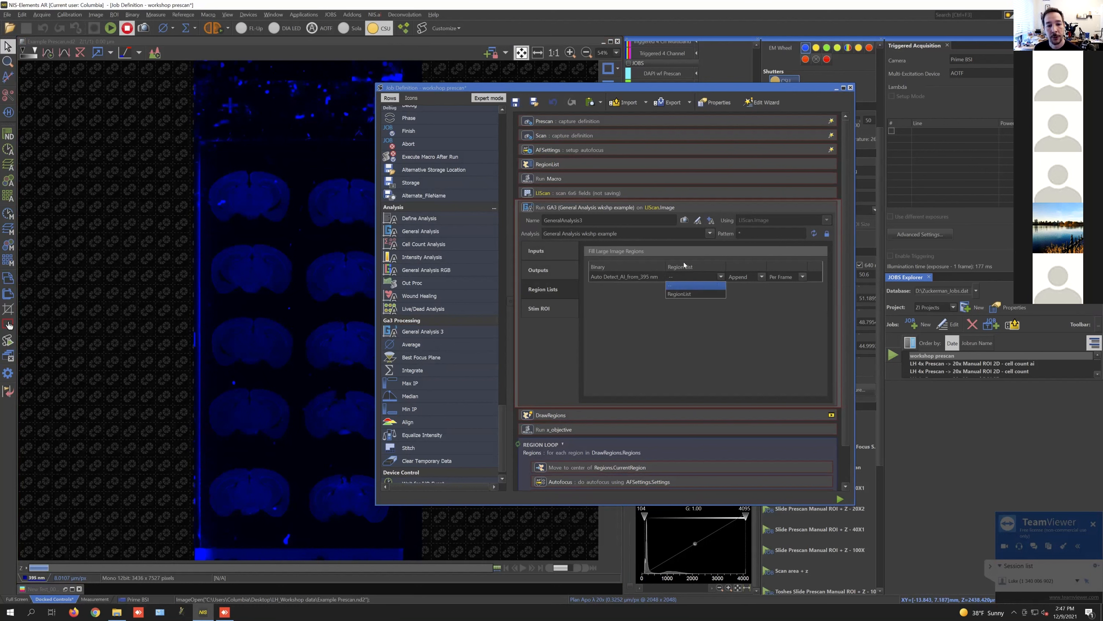
pyautogui.click(679, 294)
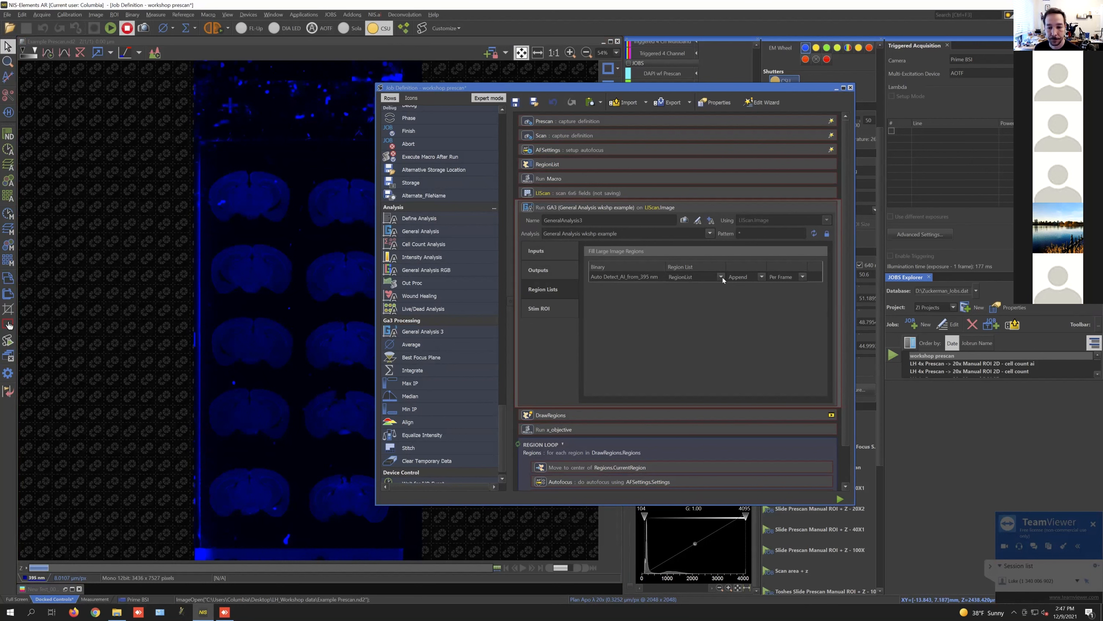
pyautogui.click(761, 277)
pyautogui.click(802, 276)
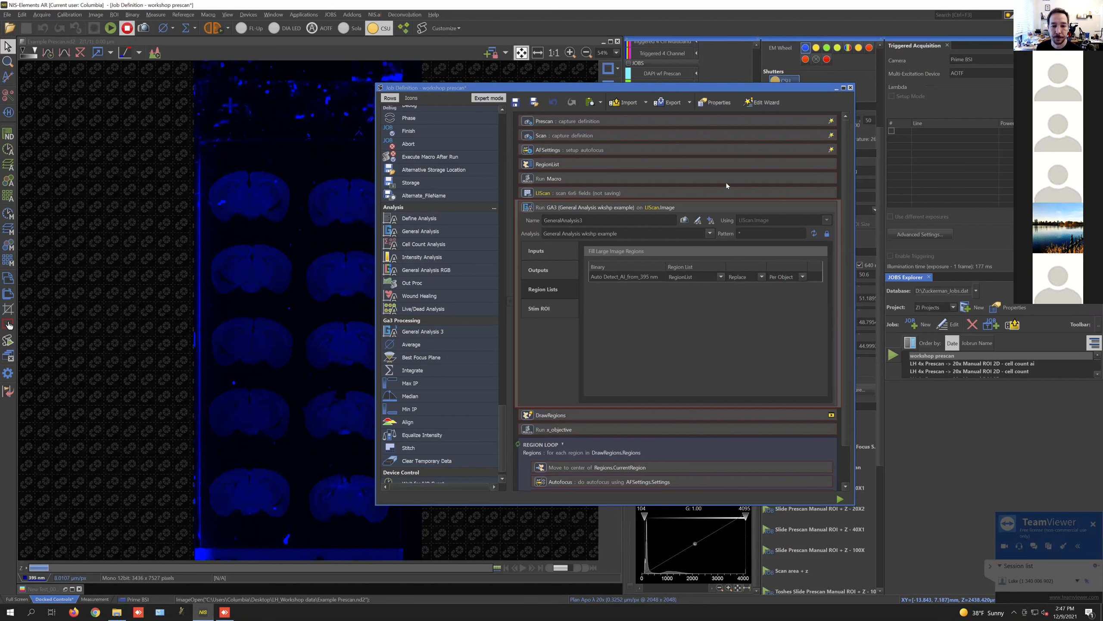
pyautogui.click(686, 207)
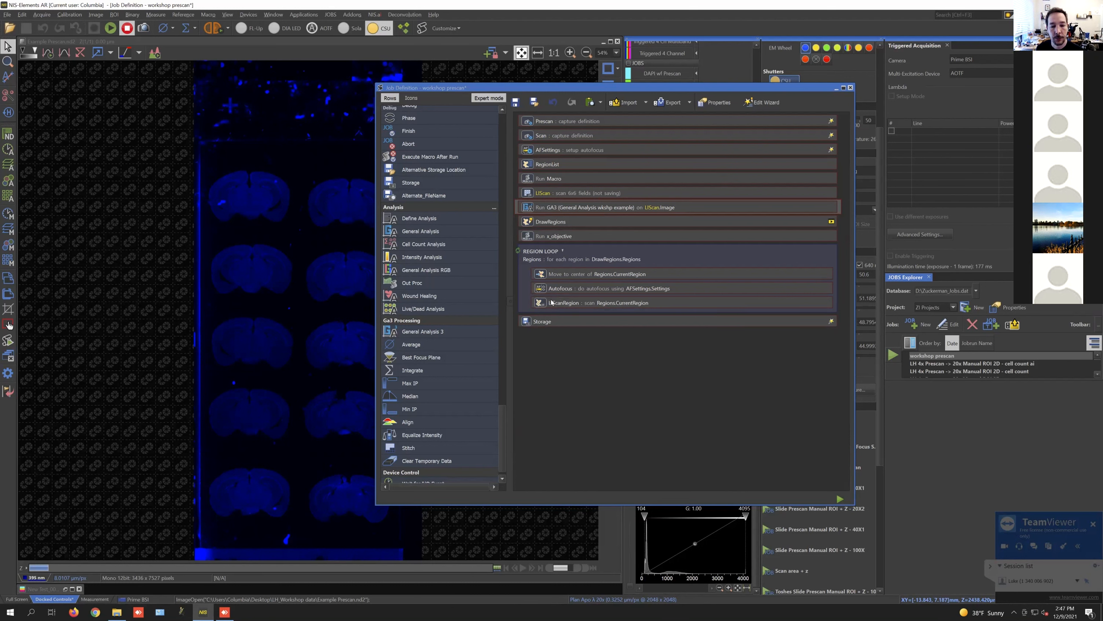
# Step: Add a second General Analysis 3 task at the end of the region loop, after LIScanRegion, and open its settings
pyautogui.moveTo(419, 333); pyautogui.dragTo(626, 313)
pyautogui.moveTo(624, 316); pyautogui.dragTo(624, 316)
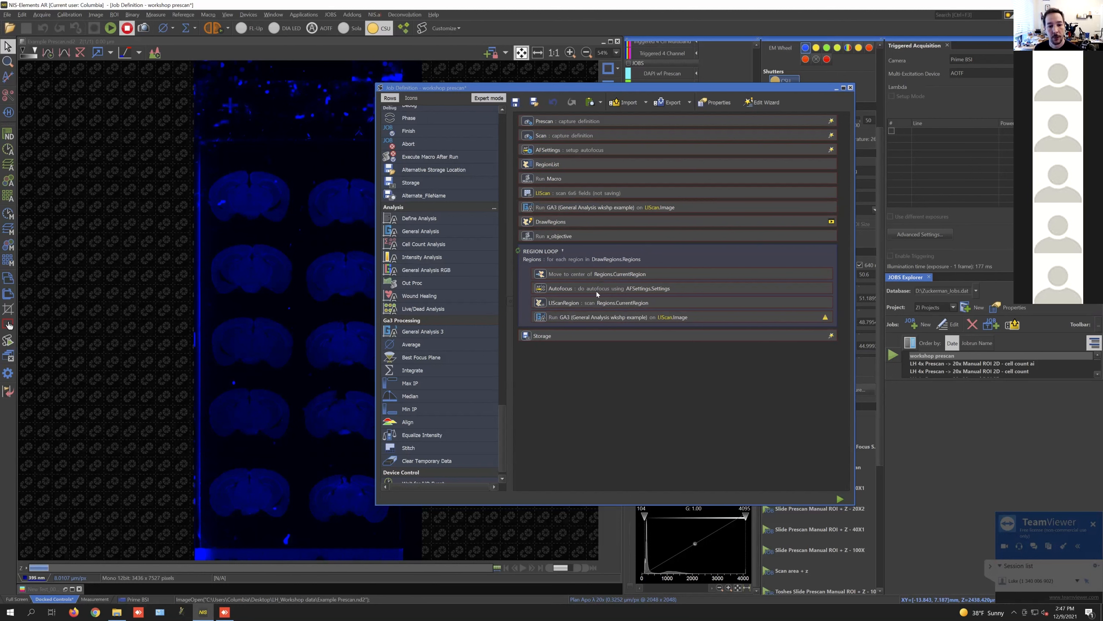
pyautogui.click(575, 320)
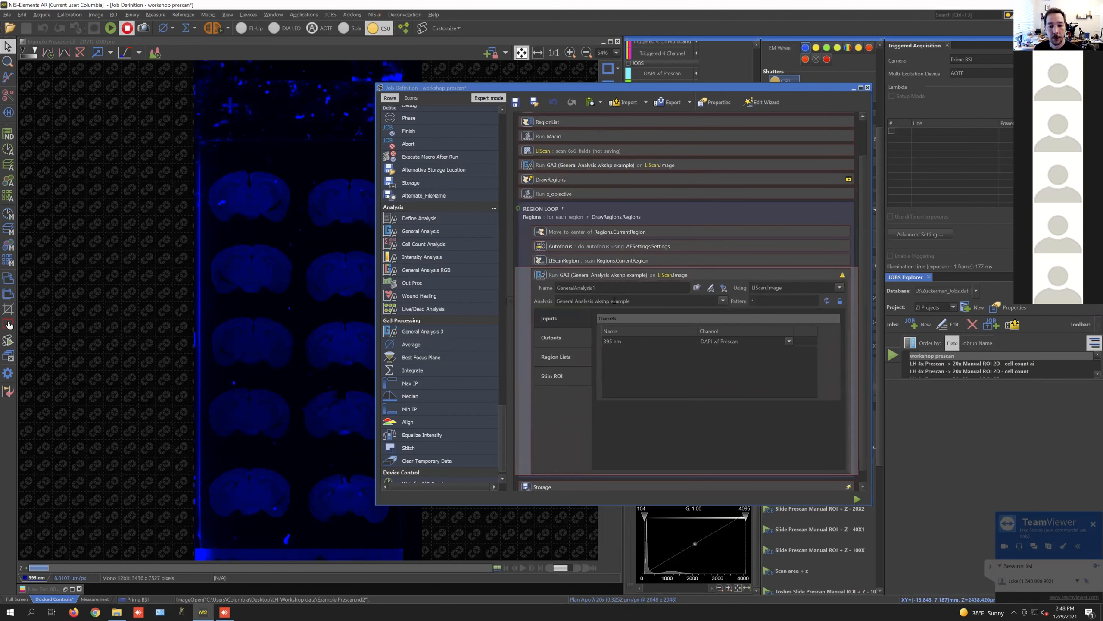
# Step: Close the Example Prescan image and bring up the New Test_0003.nd2 image beside the job definition
pyautogui.click(711, 287)
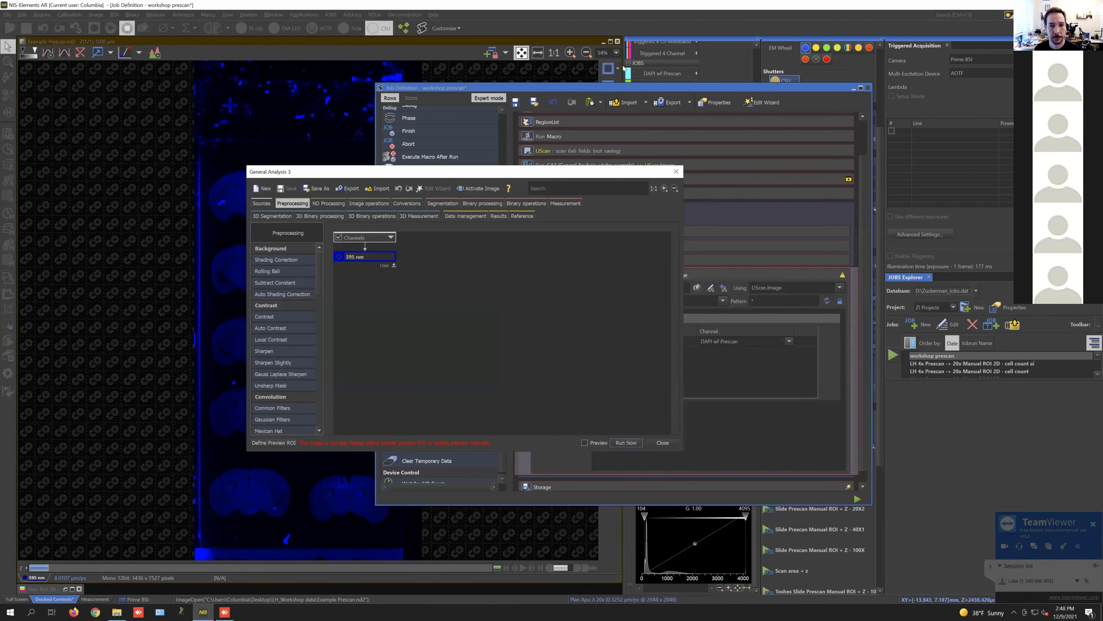
pyautogui.click(676, 171)
pyautogui.click(617, 42)
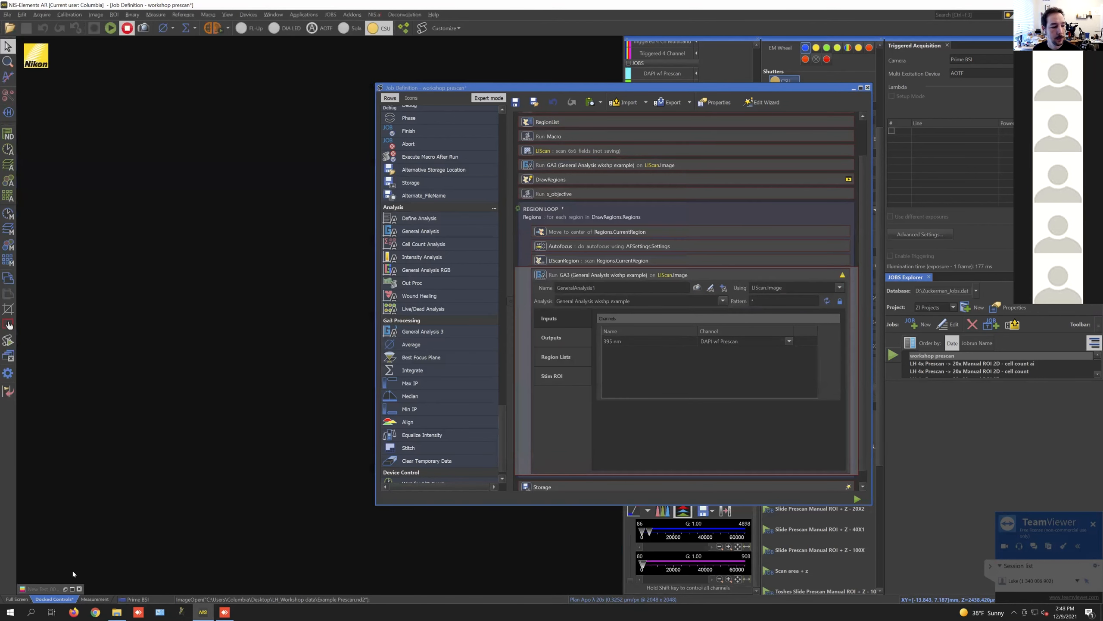
pyautogui.click(65, 589)
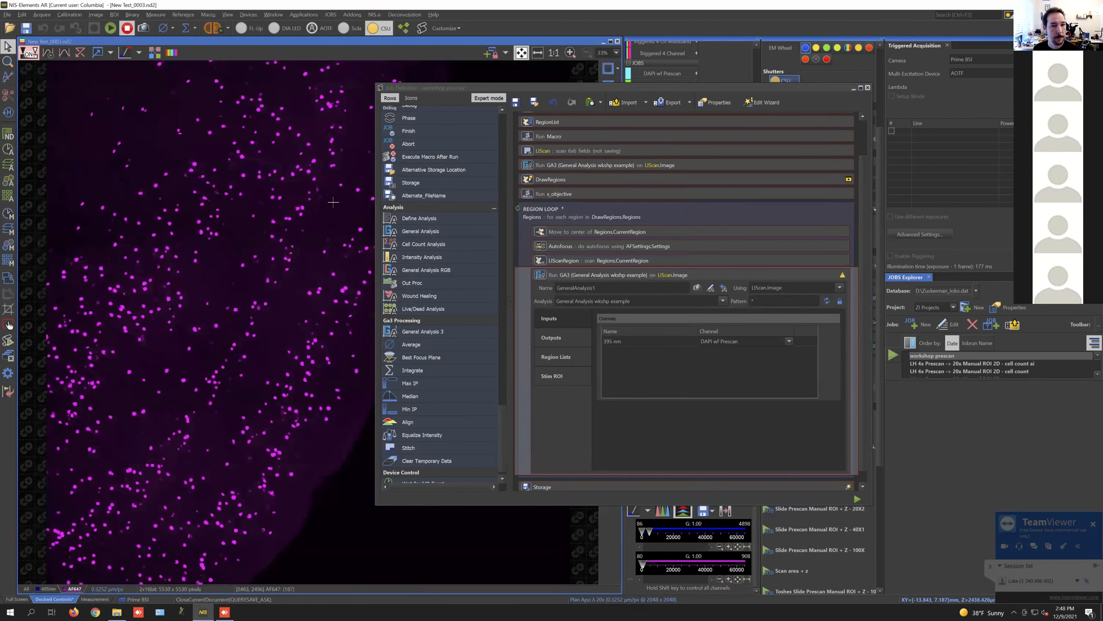
pyautogui.moveTo(496, 91); pyautogui.dragTo(610, 96)
pyautogui.click(611, 44)
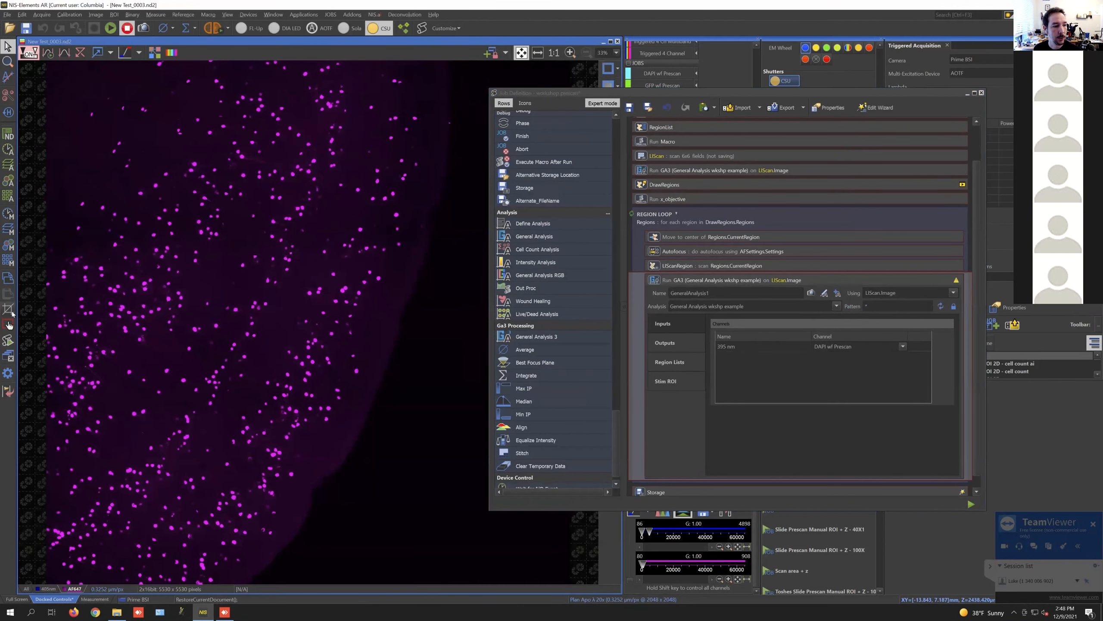
# Step: Crop New Test_0003.nd2 to a rectangle of about 2066 x 1951 pixels and put the cropped image beside the job definition
pyautogui.click(9, 309)
pyautogui.moveTo(190, 110); pyautogui.dragTo(386, 295)
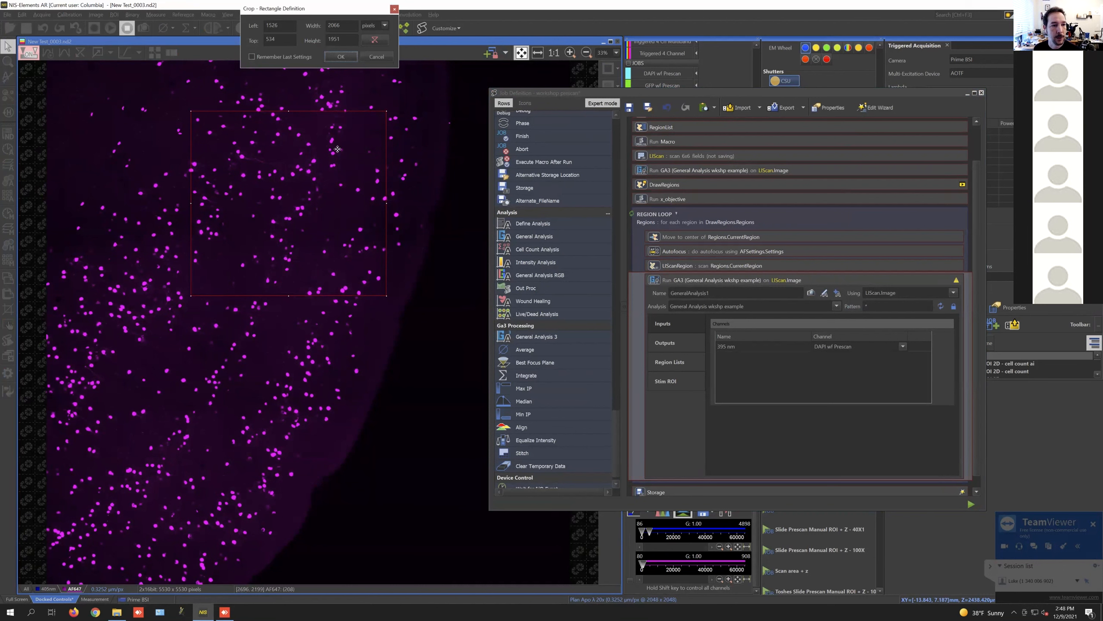
pyautogui.click(341, 57)
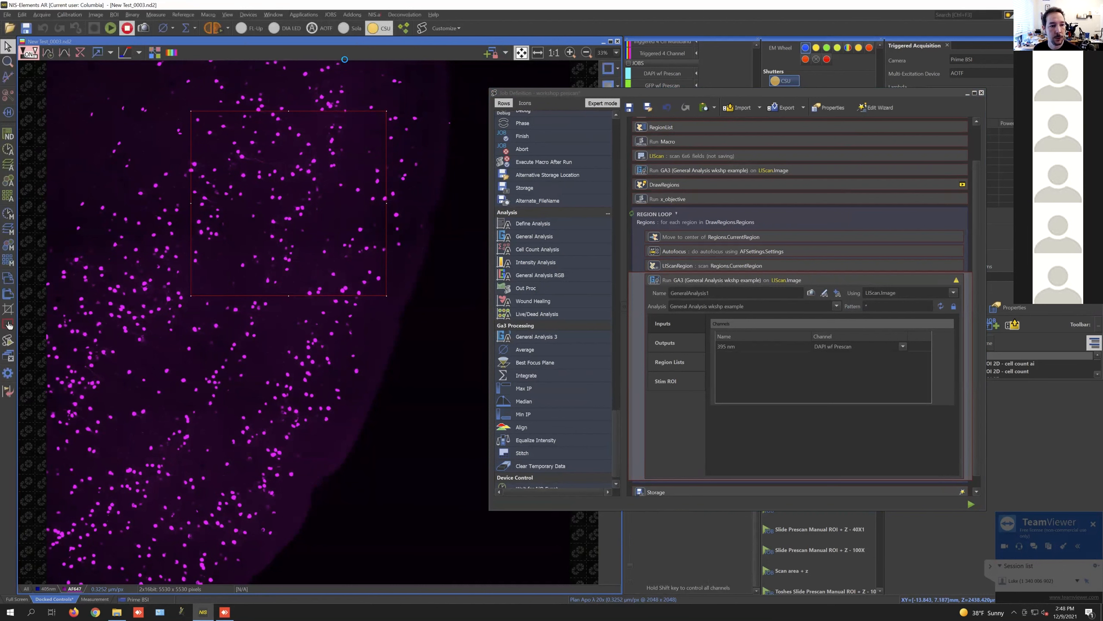
pyautogui.click(602, 42)
pyautogui.click(603, 42)
pyautogui.moveTo(307, 65); pyautogui.dragTo(395, 72)
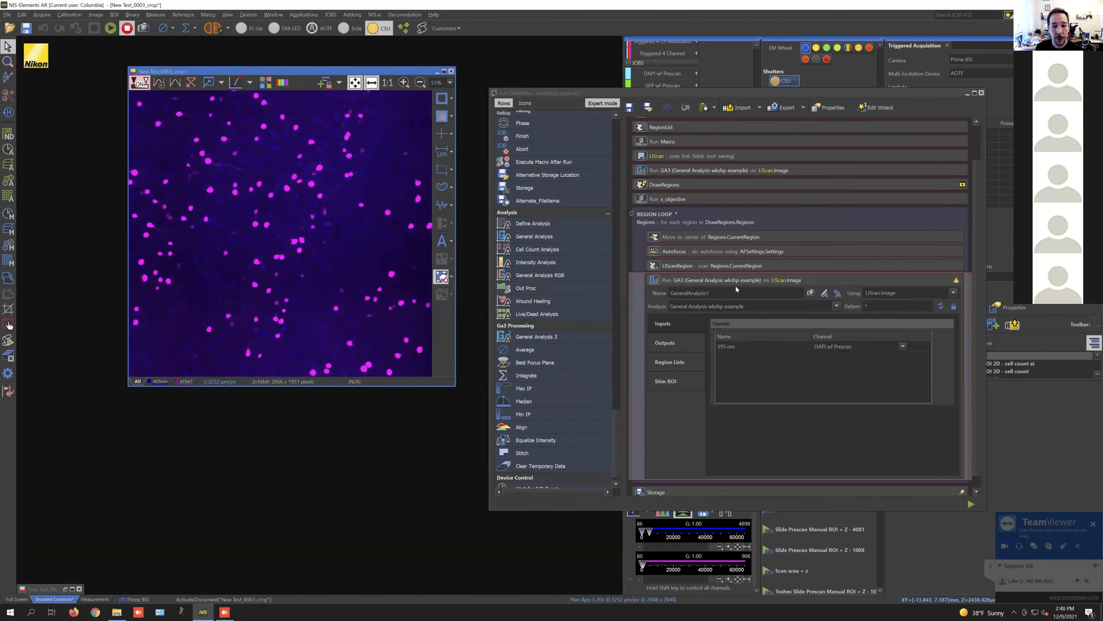
# Step: Open a new General Analysis 3 recipe, show only the cropped image's AF647 channel and raise its display maximum to about 4902
pyautogui.click(837, 293)
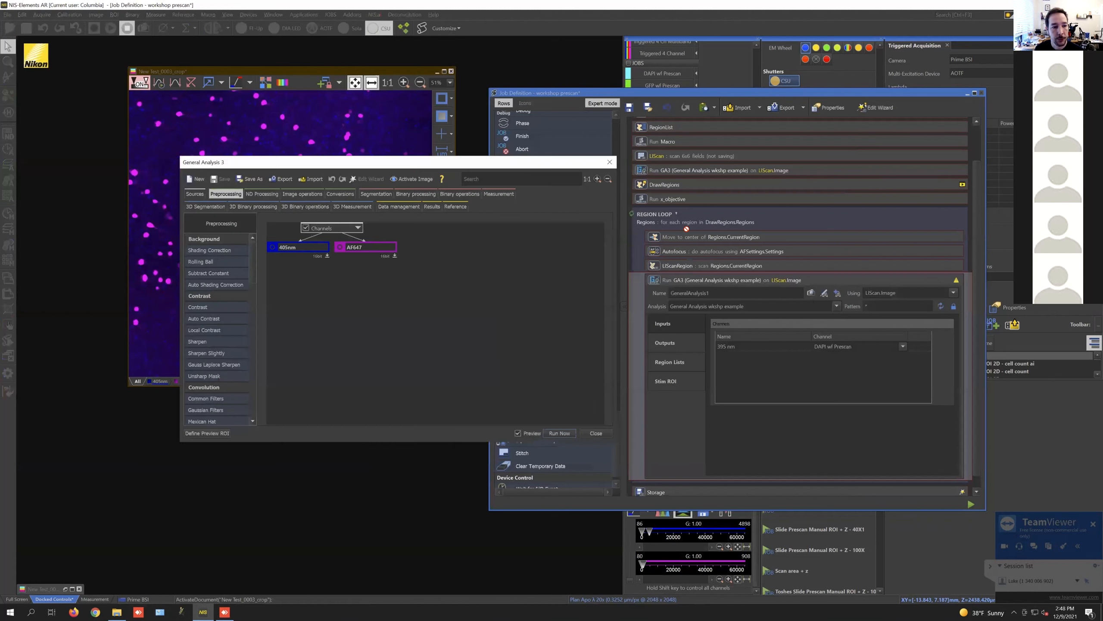
pyautogui.moveTo(288, 164); pyautogui.dragTo(570, 94)
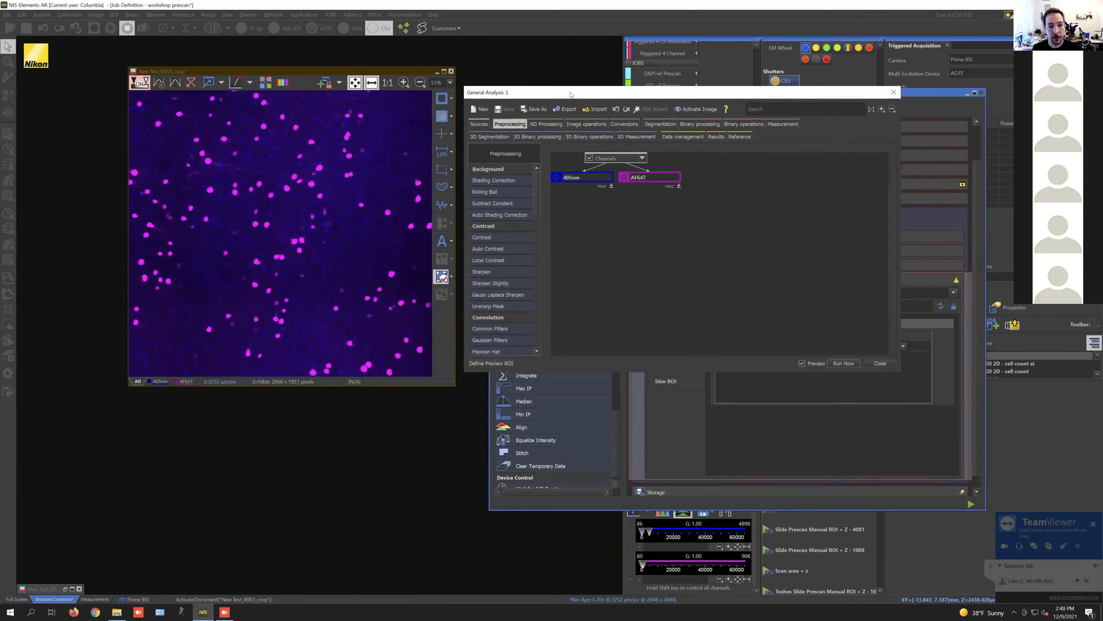
pyautogui.click(186, 381)
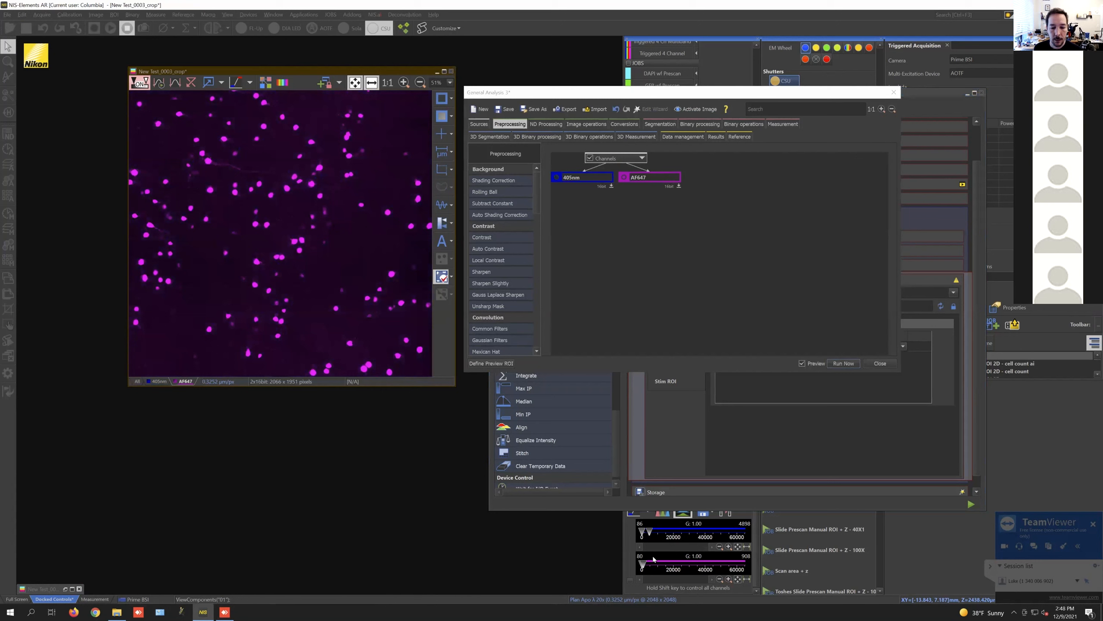
pyautogui.moveTo(645, 563); pyautogui.dragTo(650, 564)
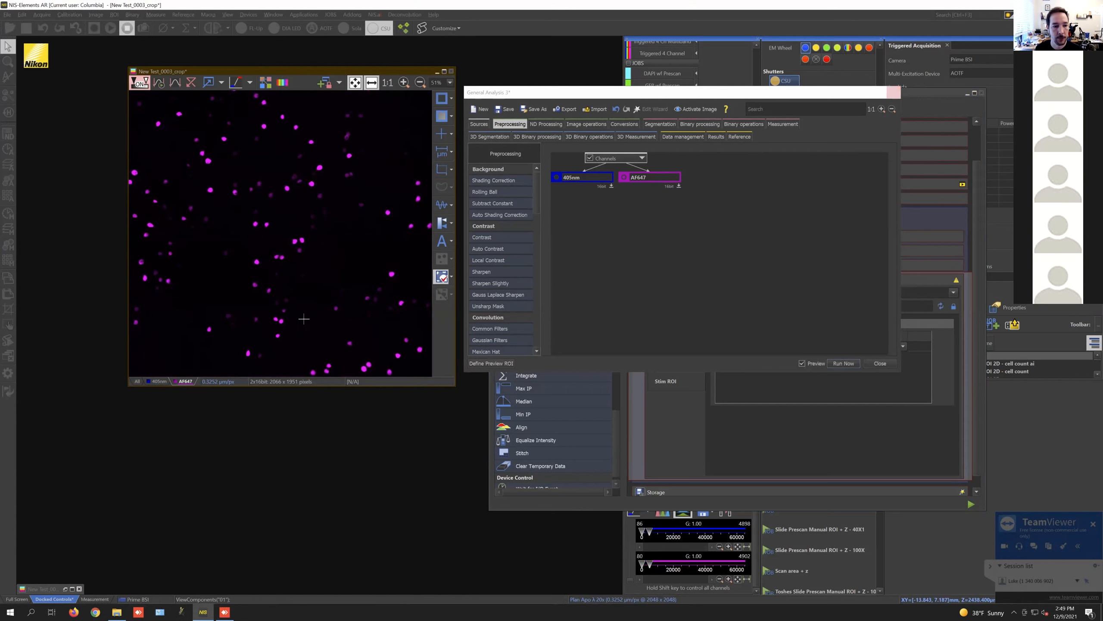
# Step: Close the recipe editor without saving and display the cropped image's channels in grayscale
pyautogui.click(893, 92)
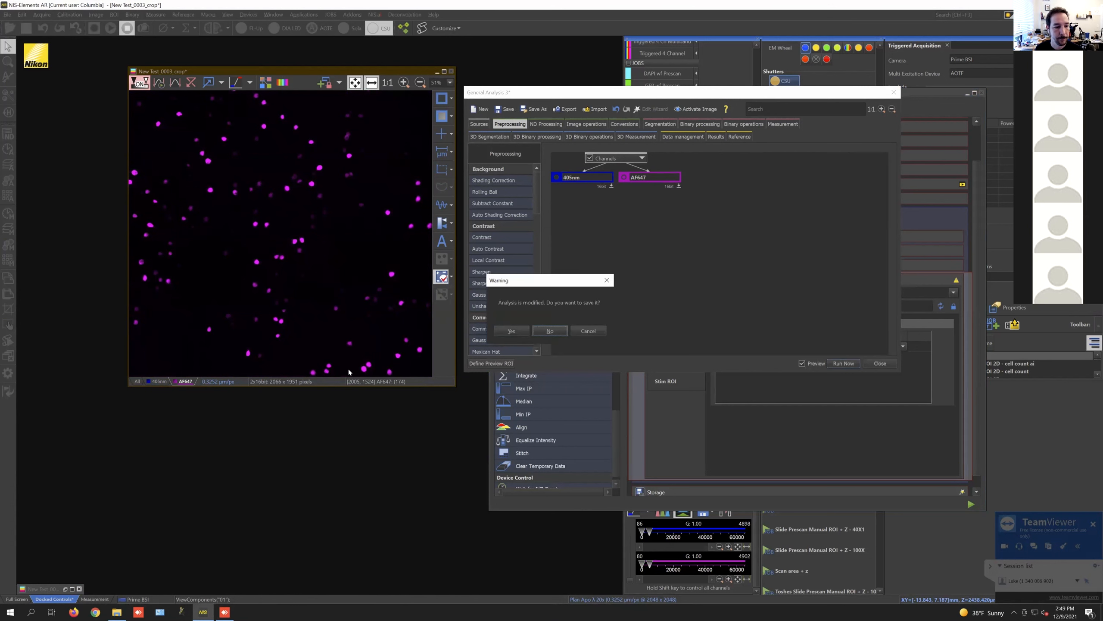
pyautogui.click(550, 330)
pyautogui.rightClick(187, 382)
pyautogui.click(244, 392)
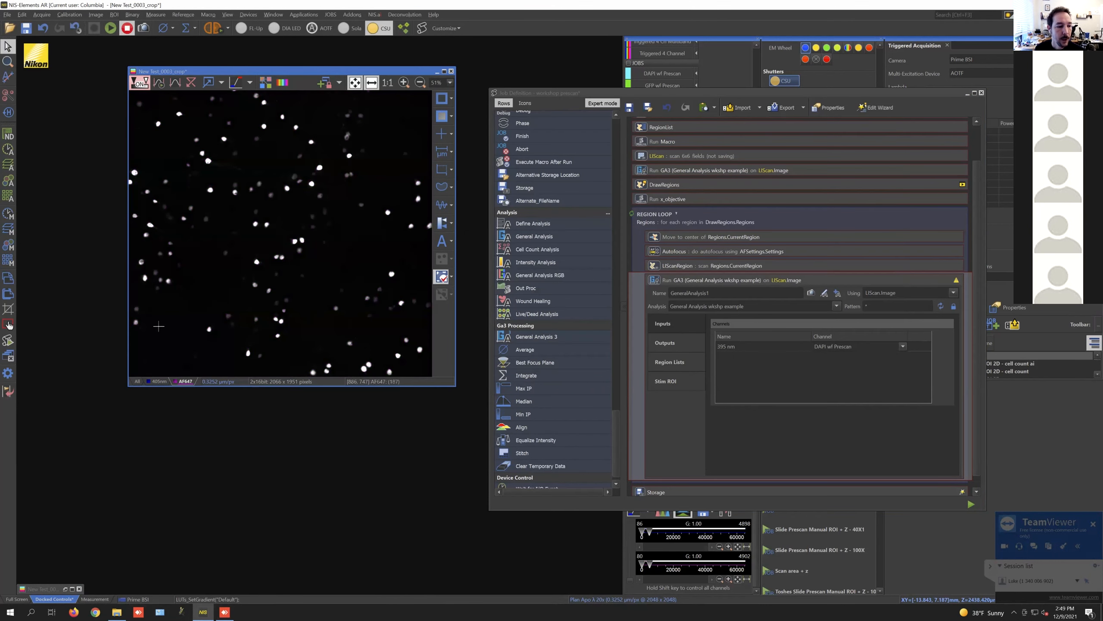
# Step: Enlarge the cropped image window and compare the cells in the 405nm and AF647 channels
pyautogui.moveTo(127, 388); pyautogui.dragTo(104, 410)
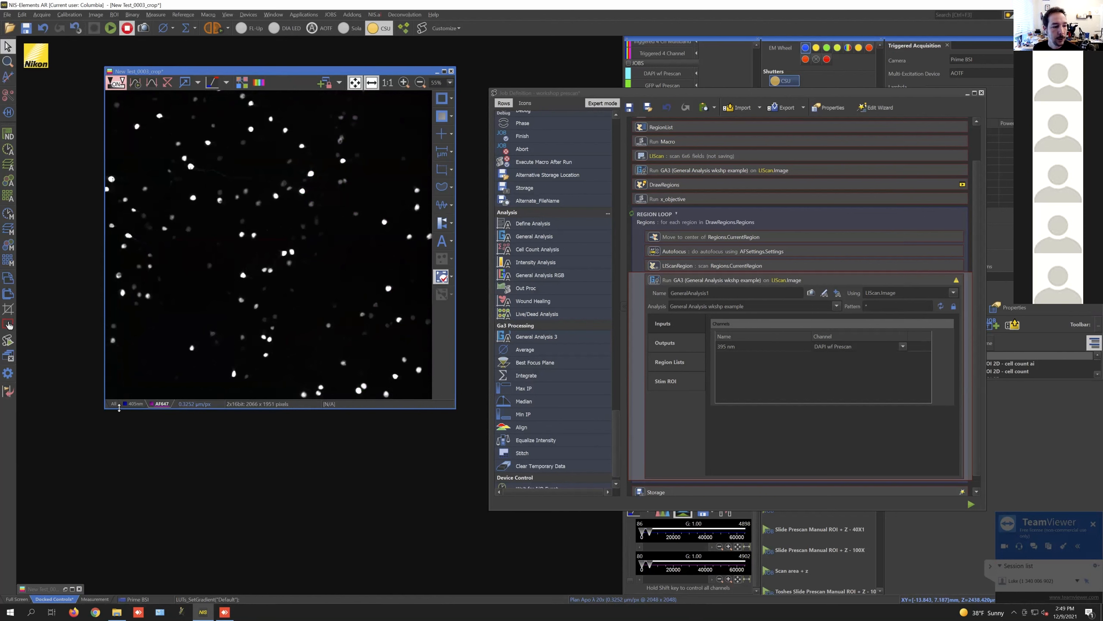
pyautogui.click(130, 404)
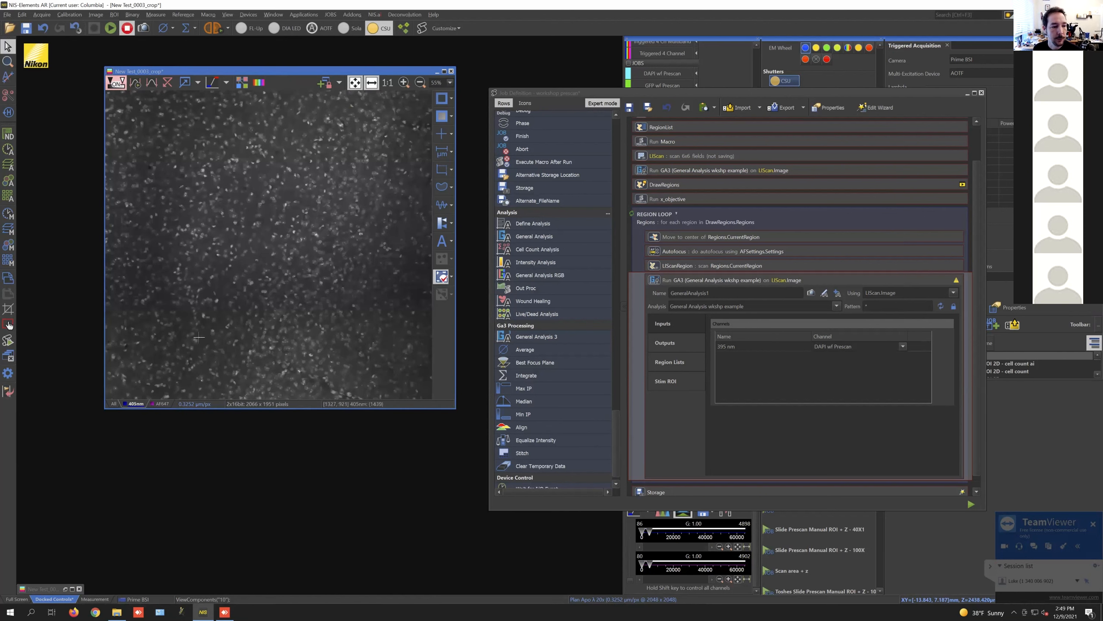
pyautogui.click(160, 404)
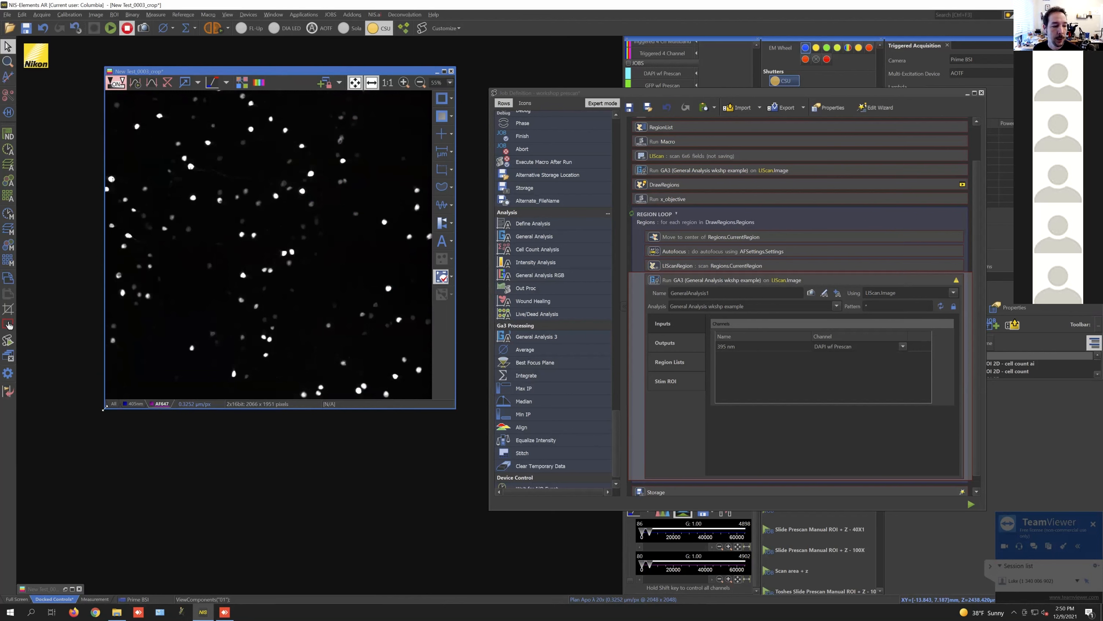
pyautogui.moveTo(81, 434); pyautogui.dragTo(66, 444)
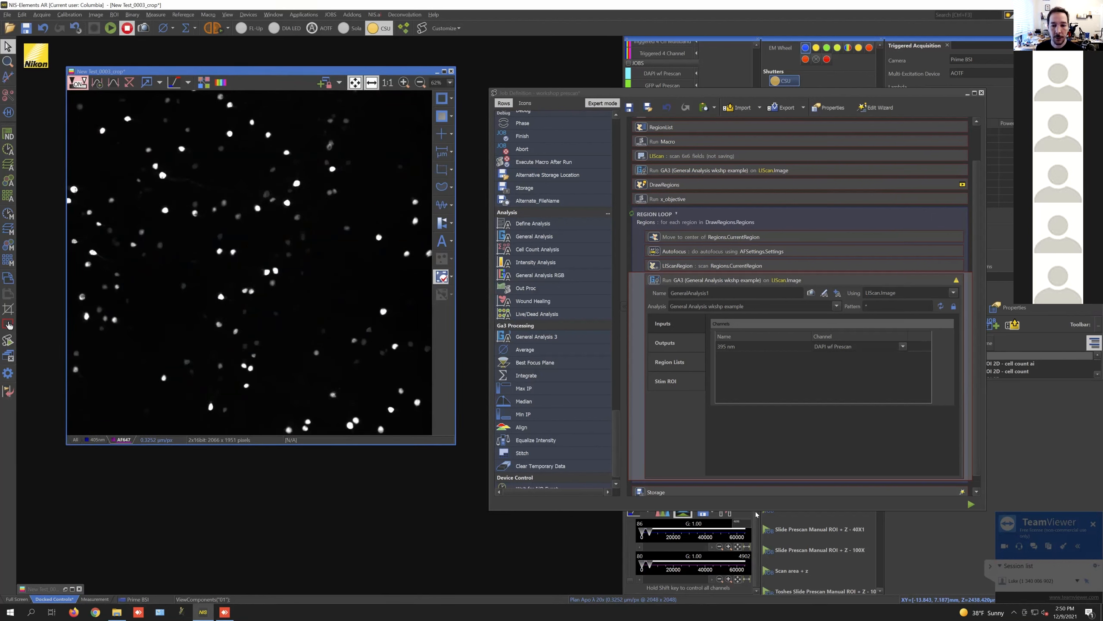
# Step: Open the General Analysis 3 recipe editor from the region loop's General Analysis wkshp example task
pyautogui.moveTo(593, 92); pyautogui.dragTo(651, 58)
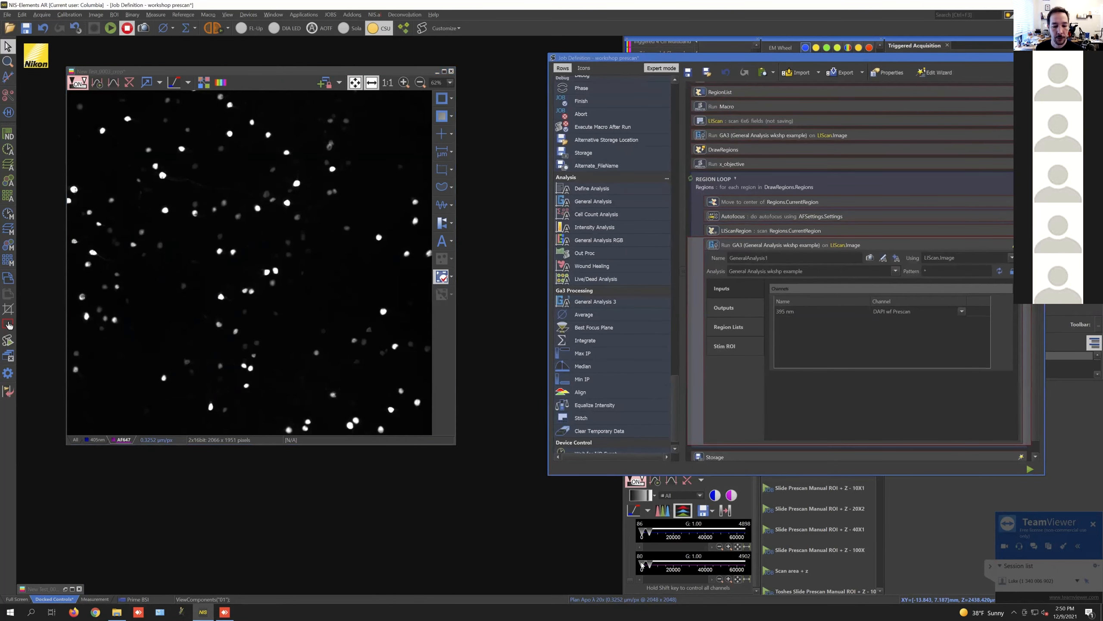
pyautogui.moveTo(632, 564); pyautogui.dragTo(623, 565)
pyautogui.moveTo(649, 565); pyautogui.dragTo(645, 564)
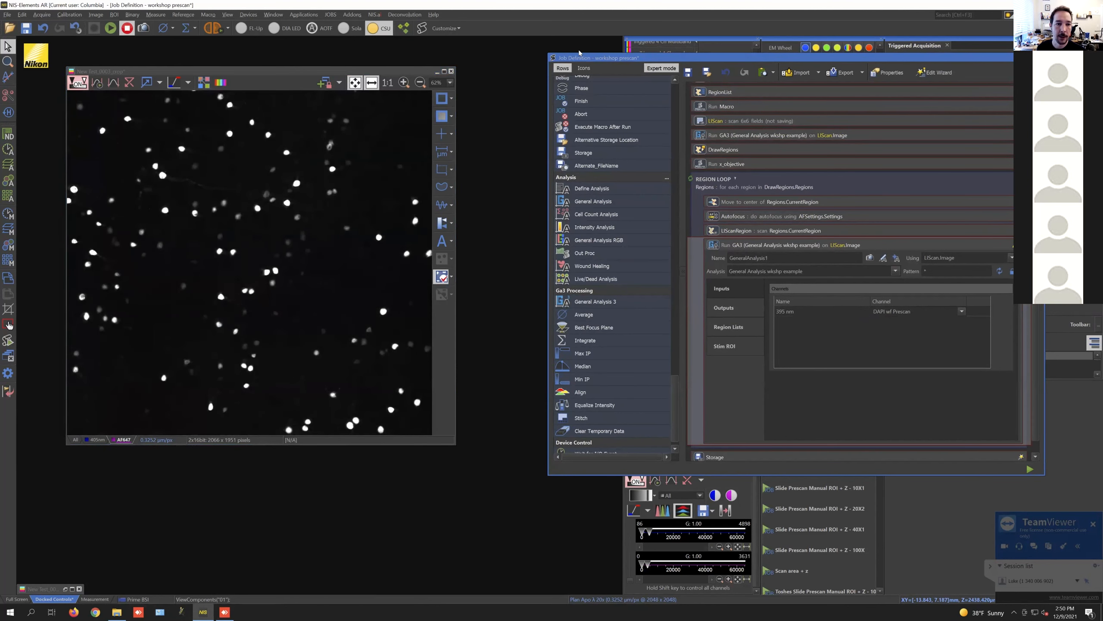
pyautogui.moveTo(579, 53); pyautogui.dragTo(486, 48)
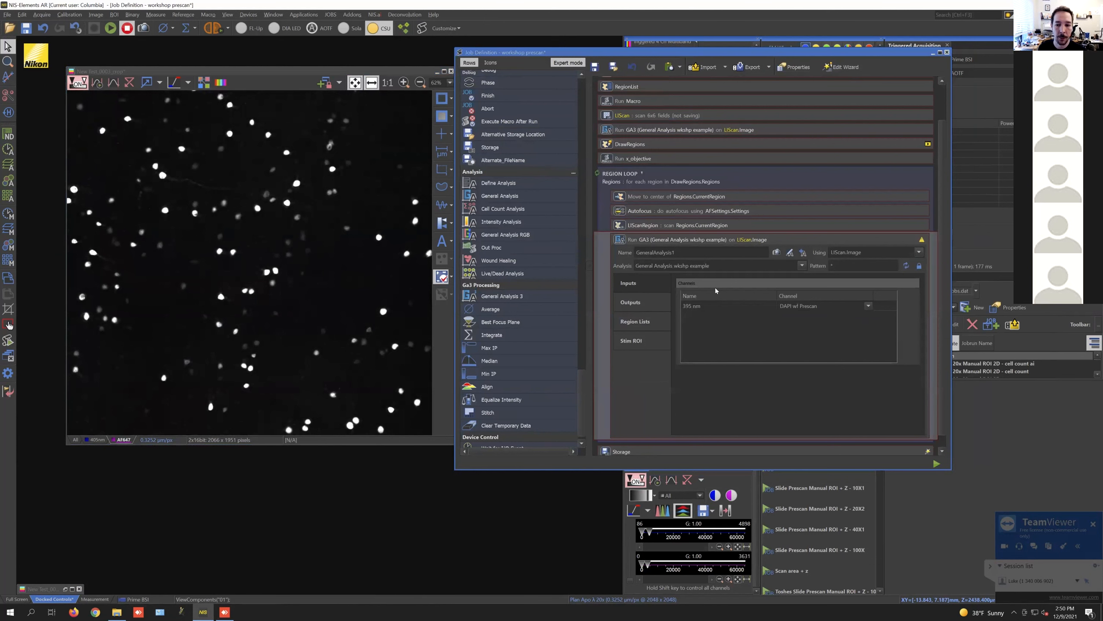
pyautogui.click(802, 253)
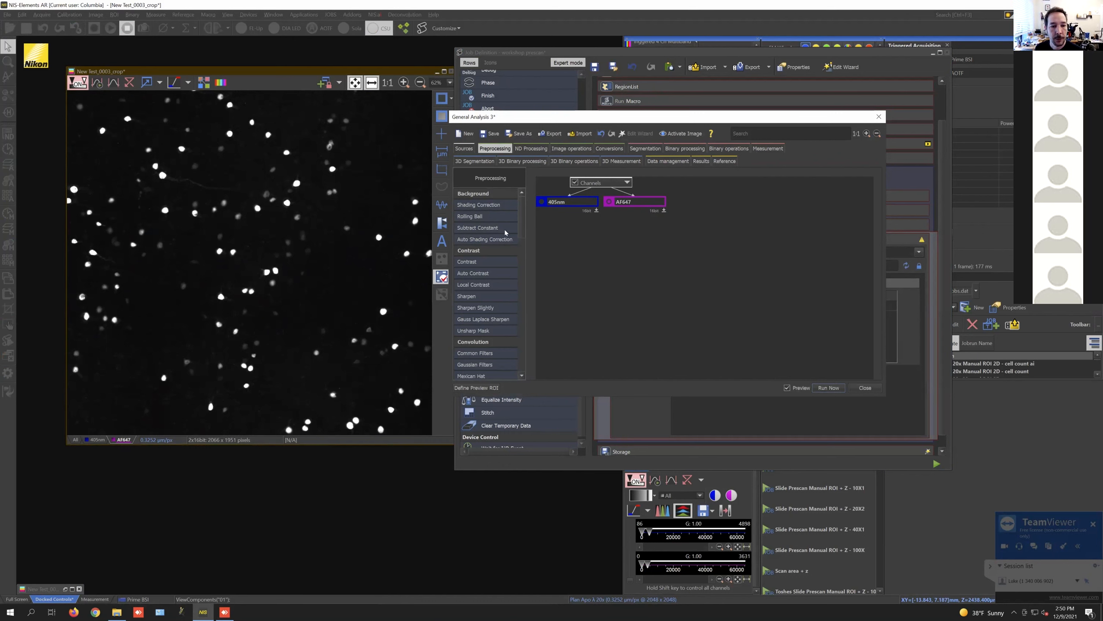
# Step: Add a Median denoising node to the analysis recipe and connect its input to the AF647 channel
pyautogui.moveTo(521, 207); pyautogui.dragTo(521, 234)
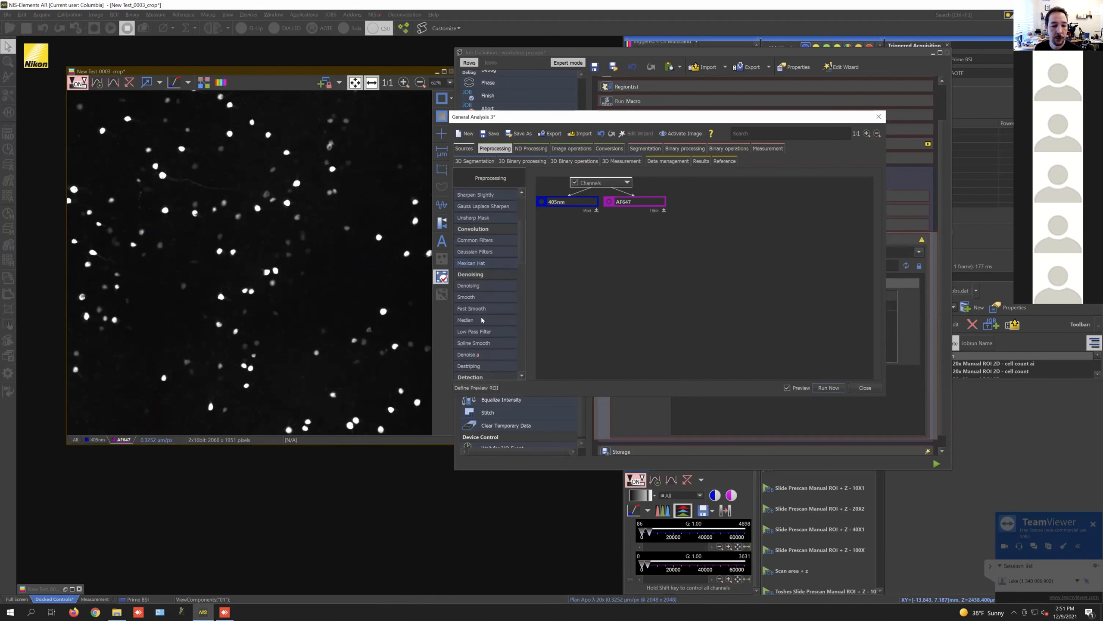
pyautogui.moveTo(473, 324); pyautogui.dragTo(565, 246)
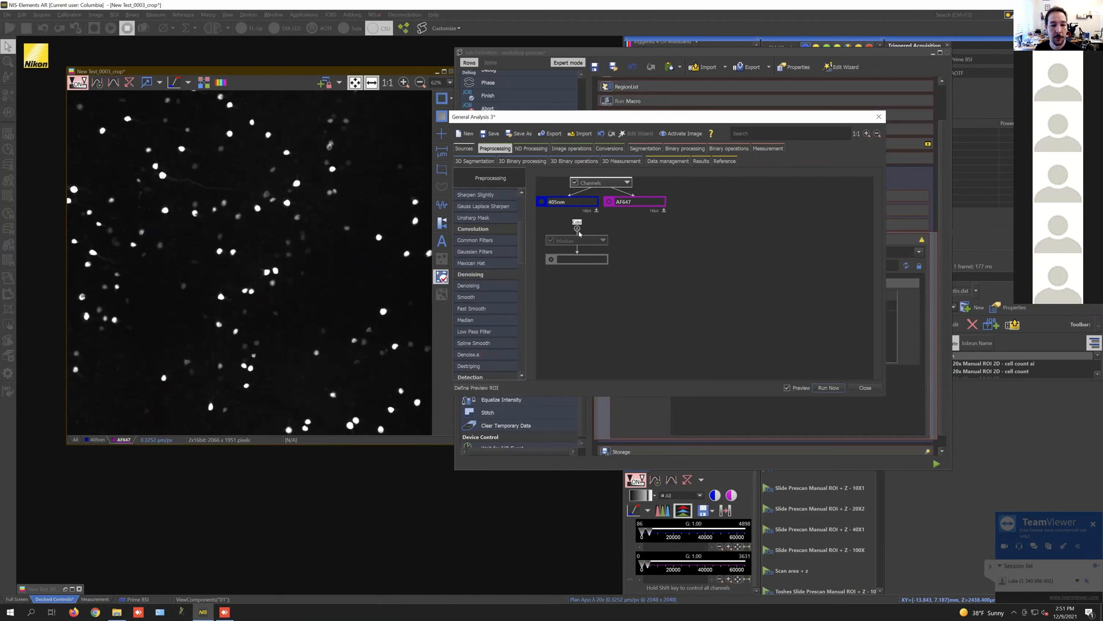
pyautogui.moveTo(577, 228); pyautogui.dragTo(634, 202)
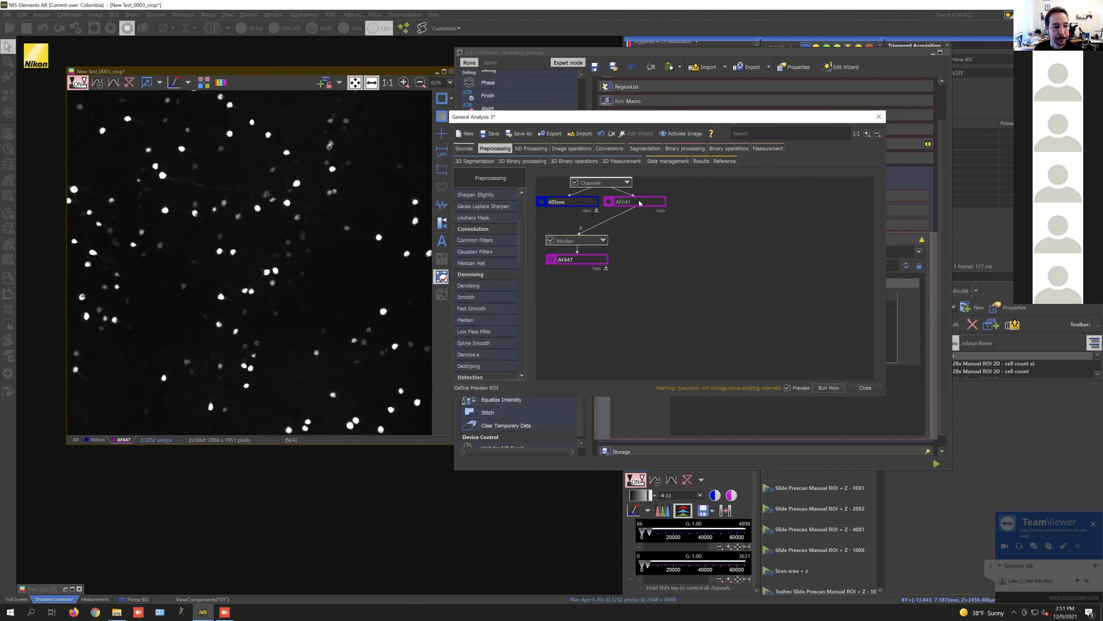
# Step: Set the Median radius to 6 px, compare the zoomed-in filtered preview with the original AF647 channel, and close the settings
pyautogui.click(604, 240)
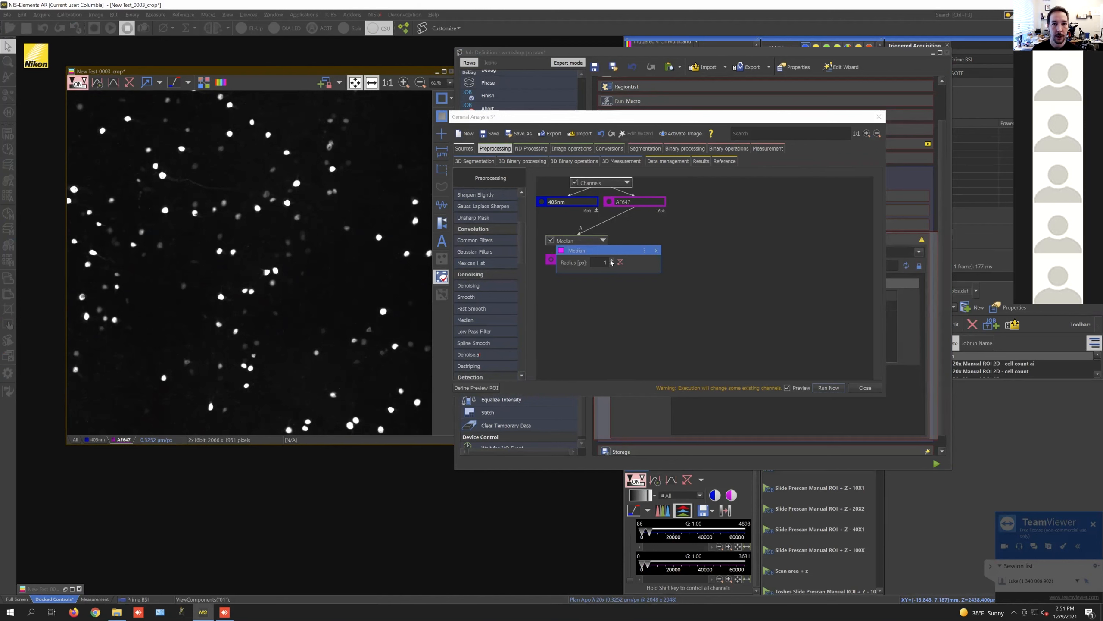
pyautogui.click(611, 261)
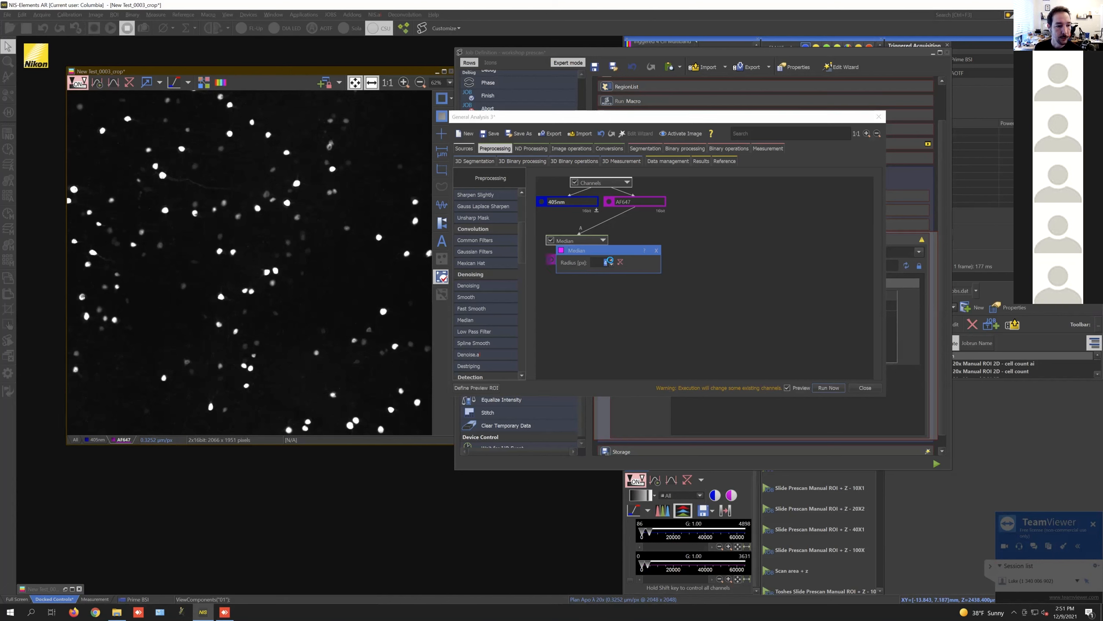
pyautogui.click(612, 260)
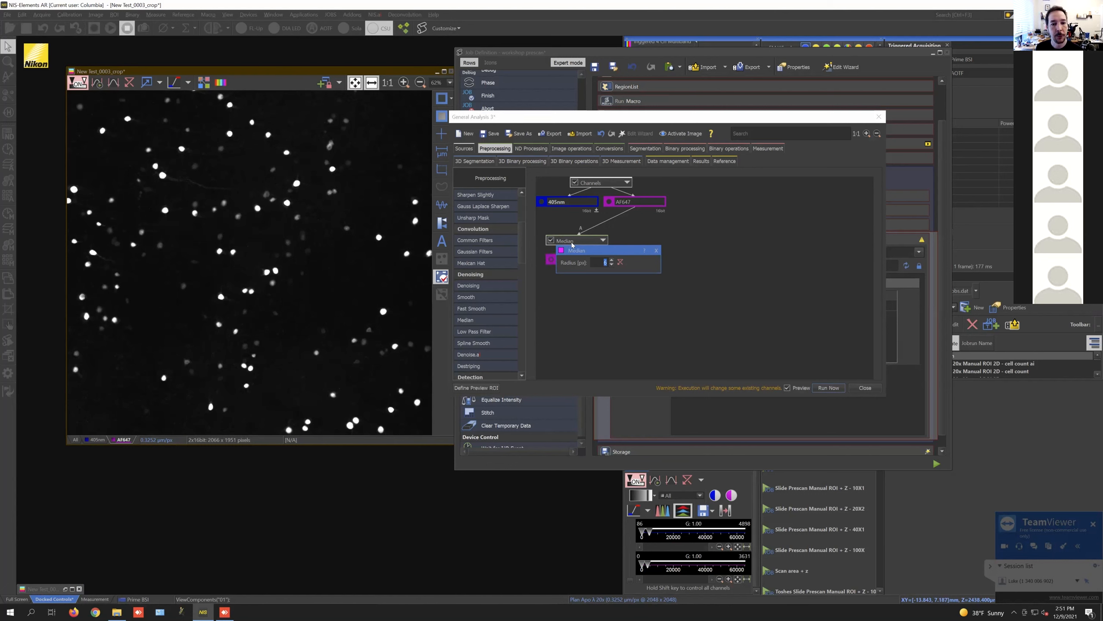
pyautogui.moveTo(601, 246); pyautogui.dragTo(682, 250)
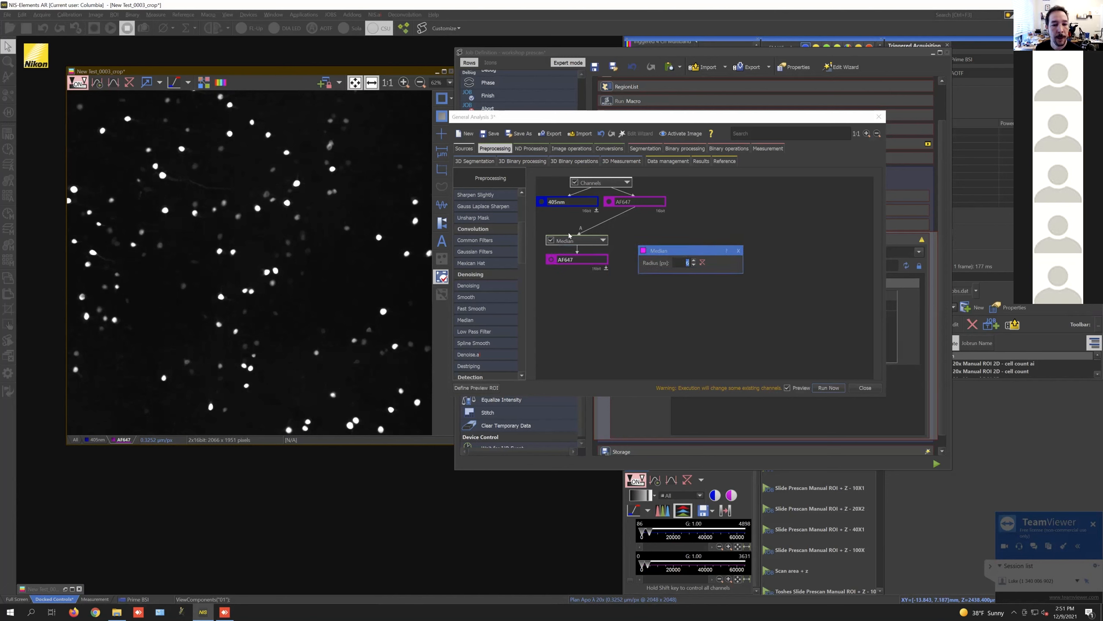
pyautogui.click(609, 204)
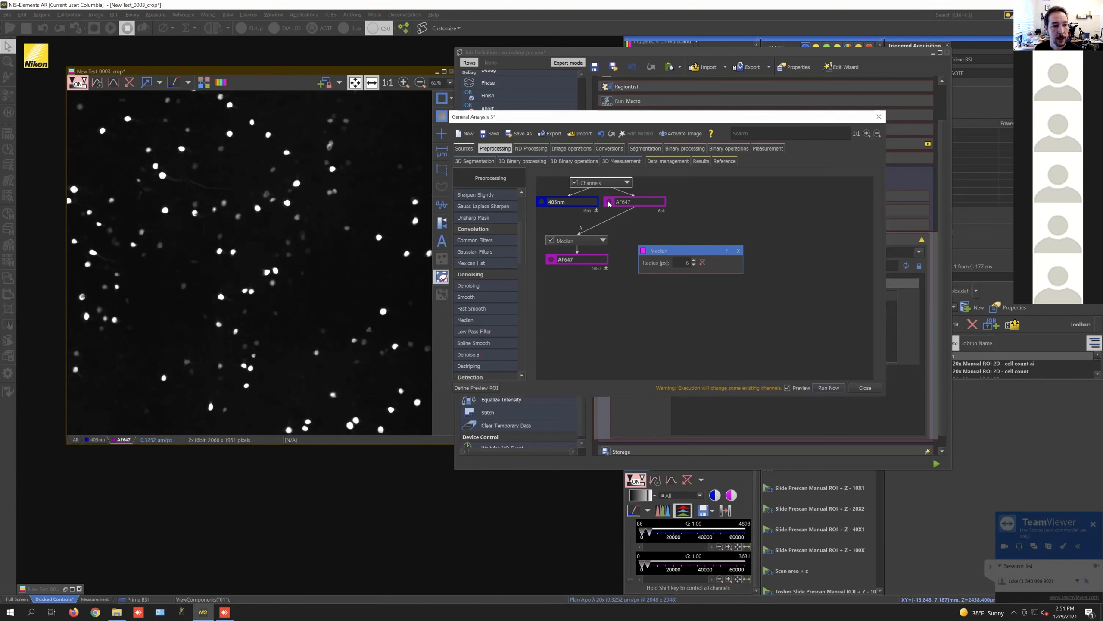
pyautogui.scroll(3, 371, 196)
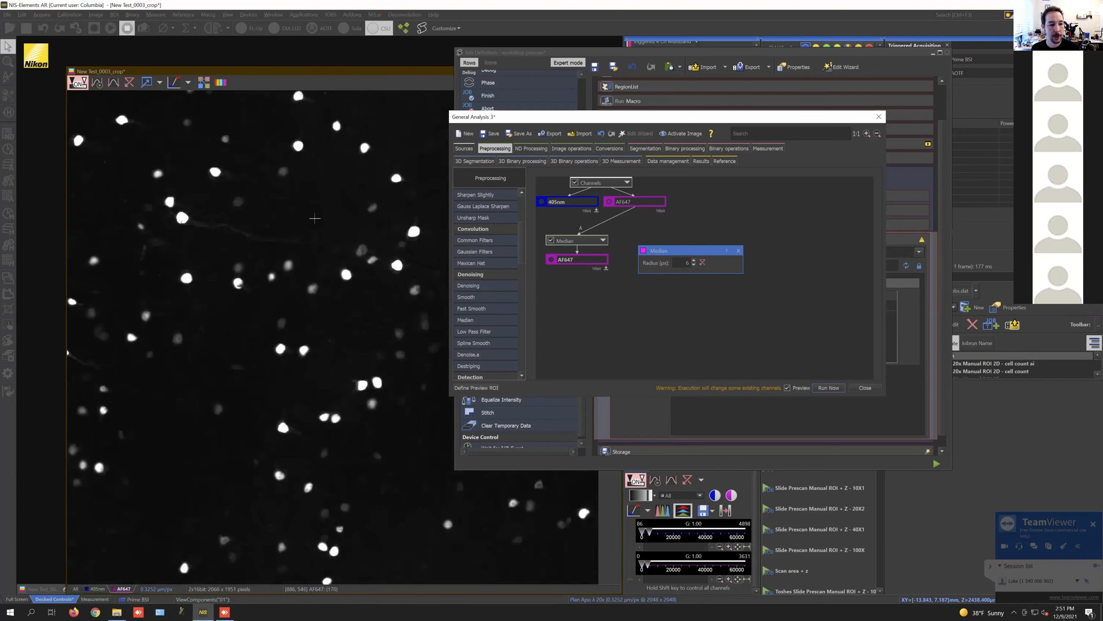
pyautogui.scroll(1, 340, 211)
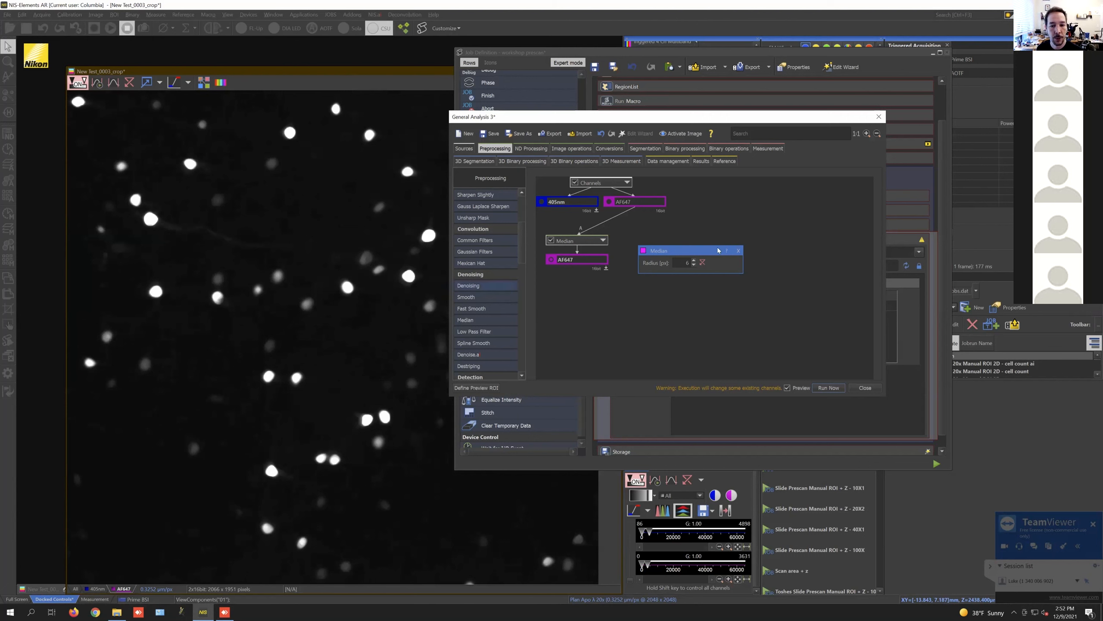
pyautogui.click(739, 251)
# Step: Add a Rolling Ball background correction node and connect its input to the Median-filtered AF647 channel
pyautogui.scroll(3, 519, 237)
pyautogui.scroll(3, 517, 228)
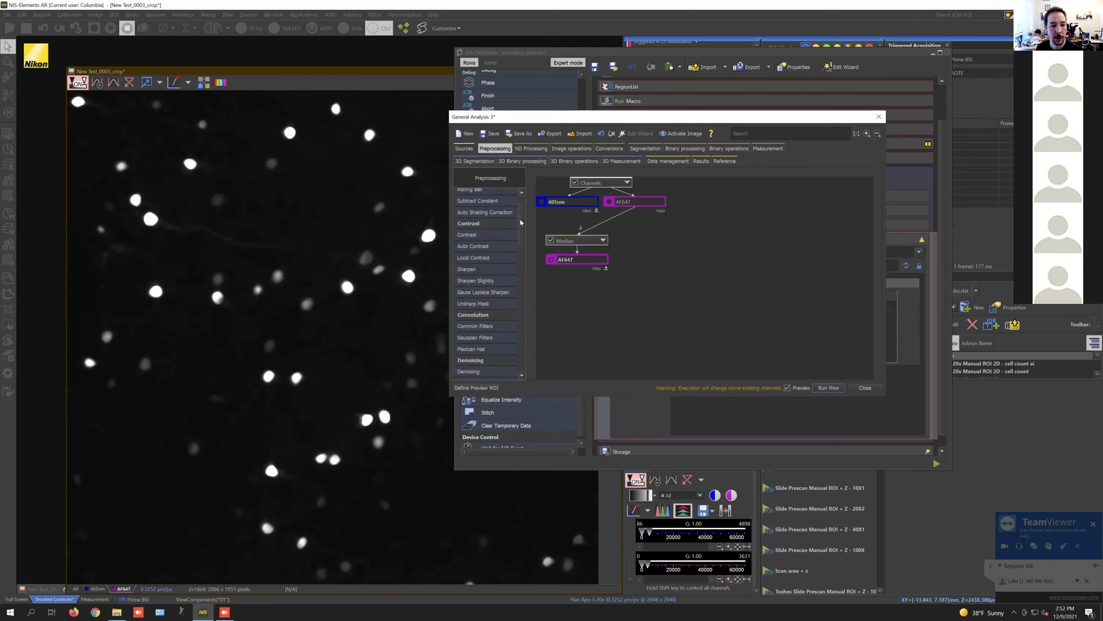
pyautogui.moveTo(471, 217); pyautogui.dragTo(564, 288)
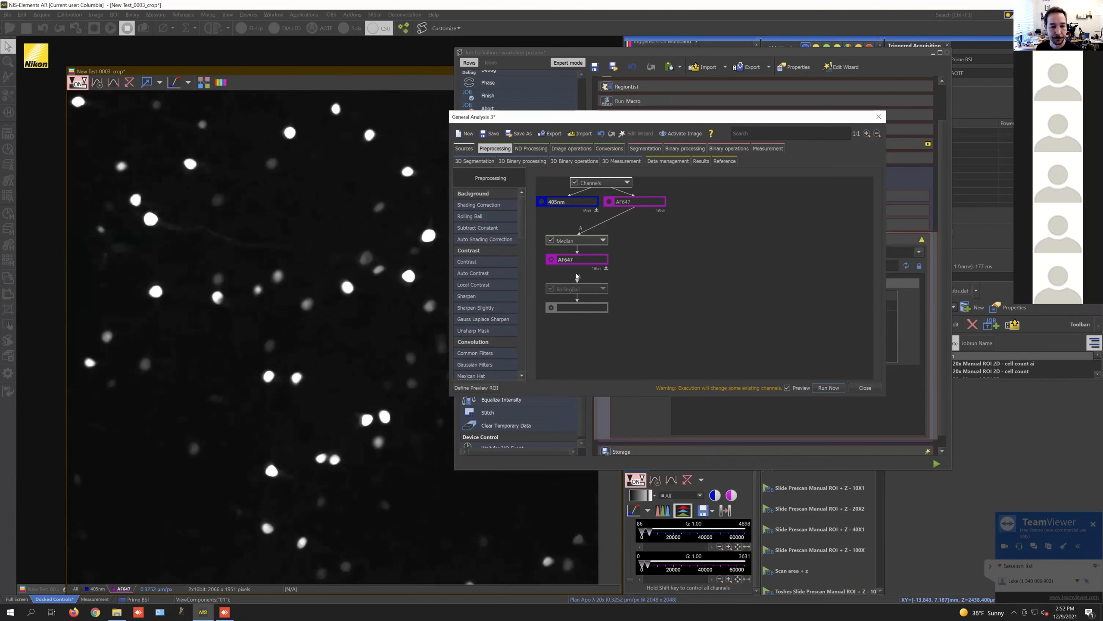
pyautogui.moveTo(577, 277); pyautogui.dragTo(576, 263)
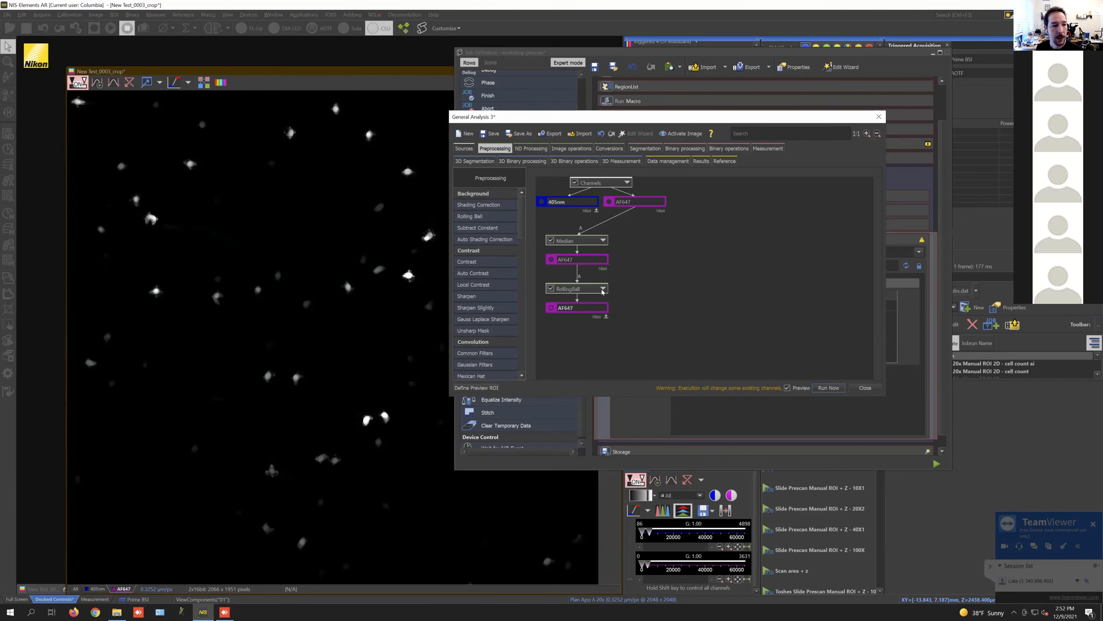
# Step: Adjust the Rolling Ball radius to about 7.26 µm while watching the image preview
pyautogui.click(604, 289)
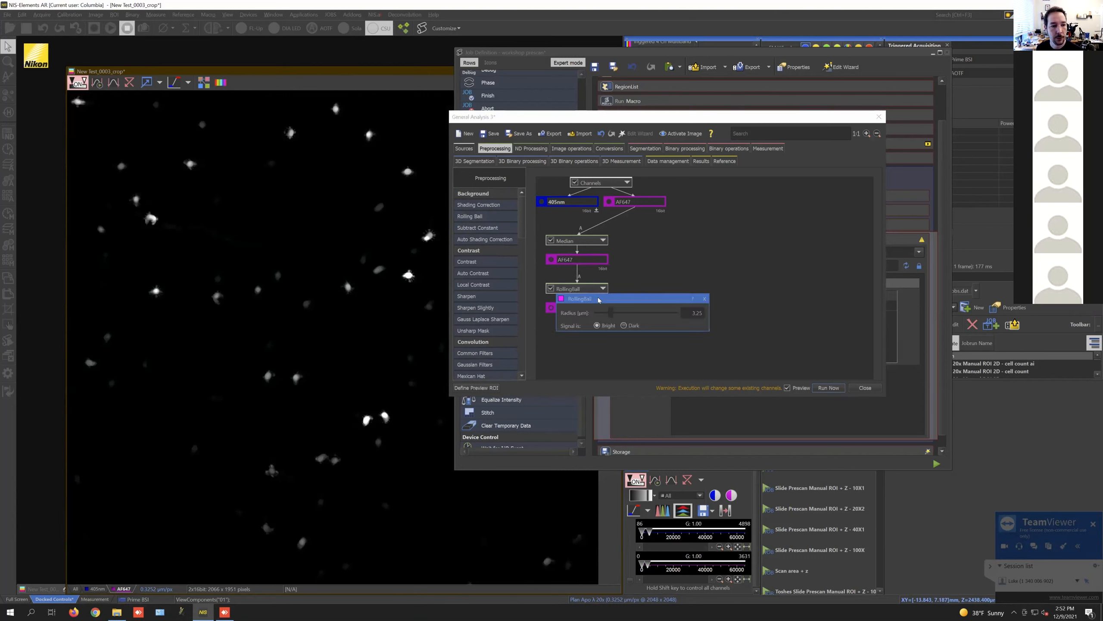
pyautogui.moveTo(607, 315); pyautogui.dragTo(604, 316)
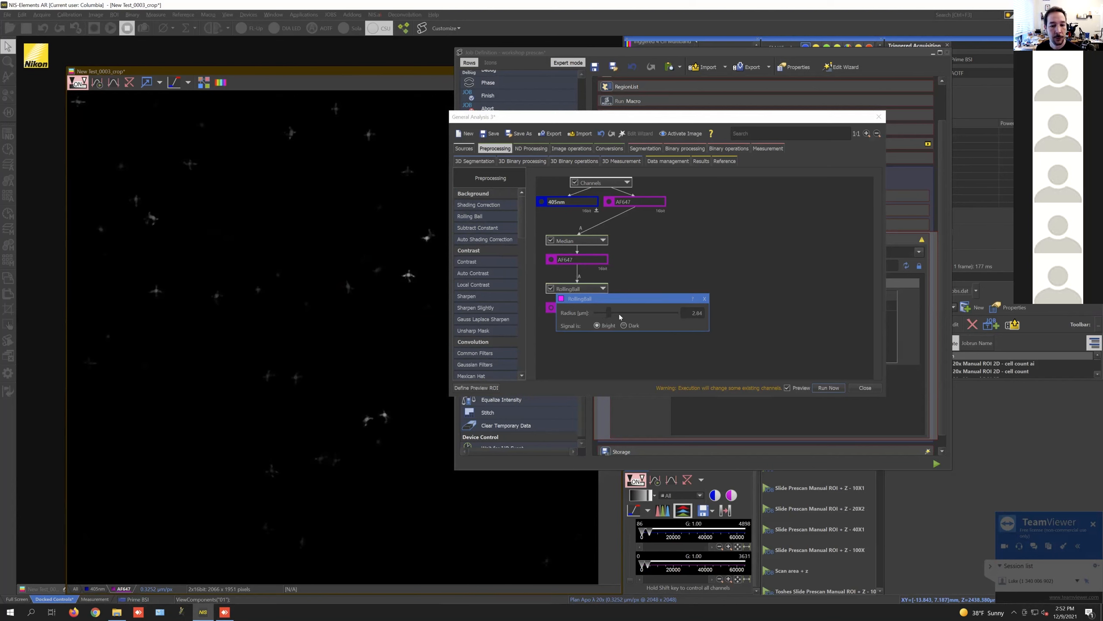
pyautogui.moveTo(620, 314); pyautogui.dragTo(630, 316)
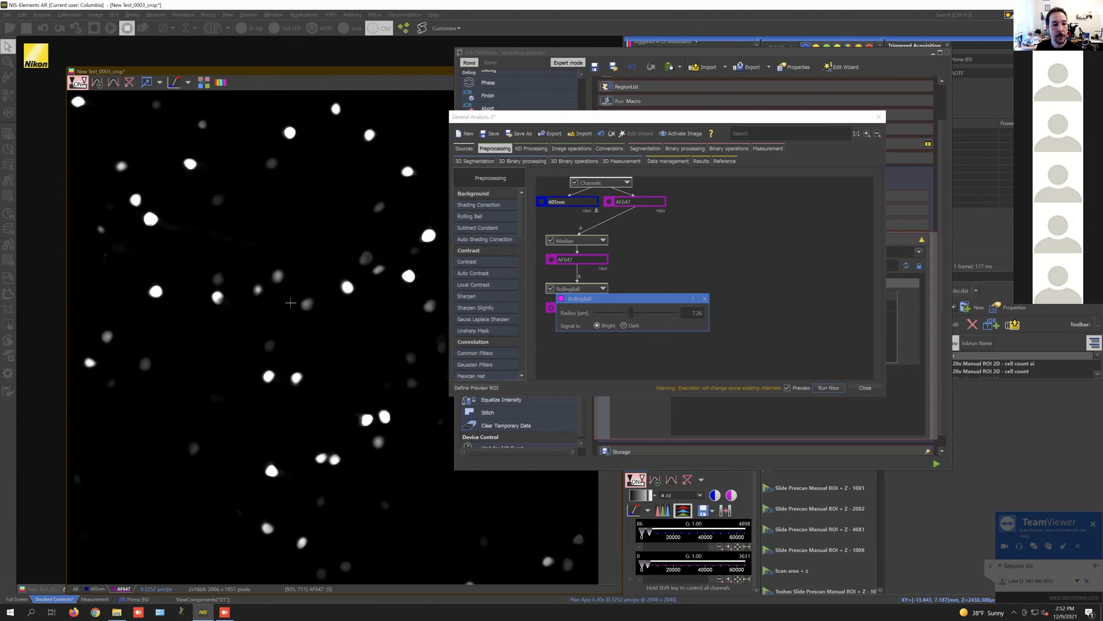
# Step: Compare the AF647 previews before and after the Rolling Ball correction to judge the background removal
pyautogui.click(551, 260)
pyautogui.moveTo(599, 303); pyautogui.dragTo(635, 272)
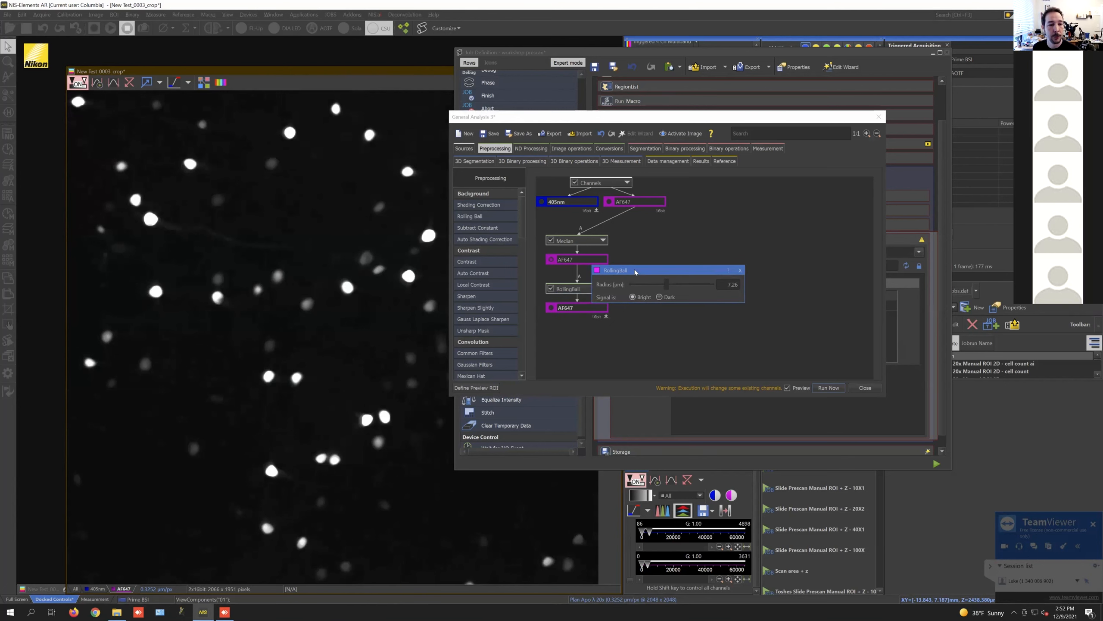
pyautogui.click(551, 308)
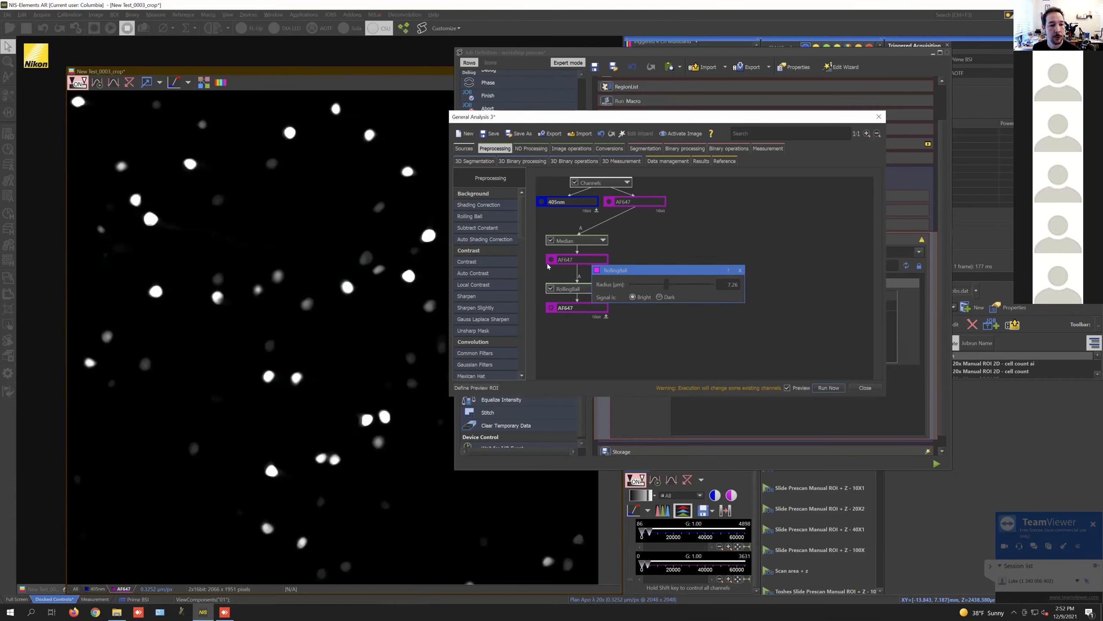
pyautogui.click(551, 261)
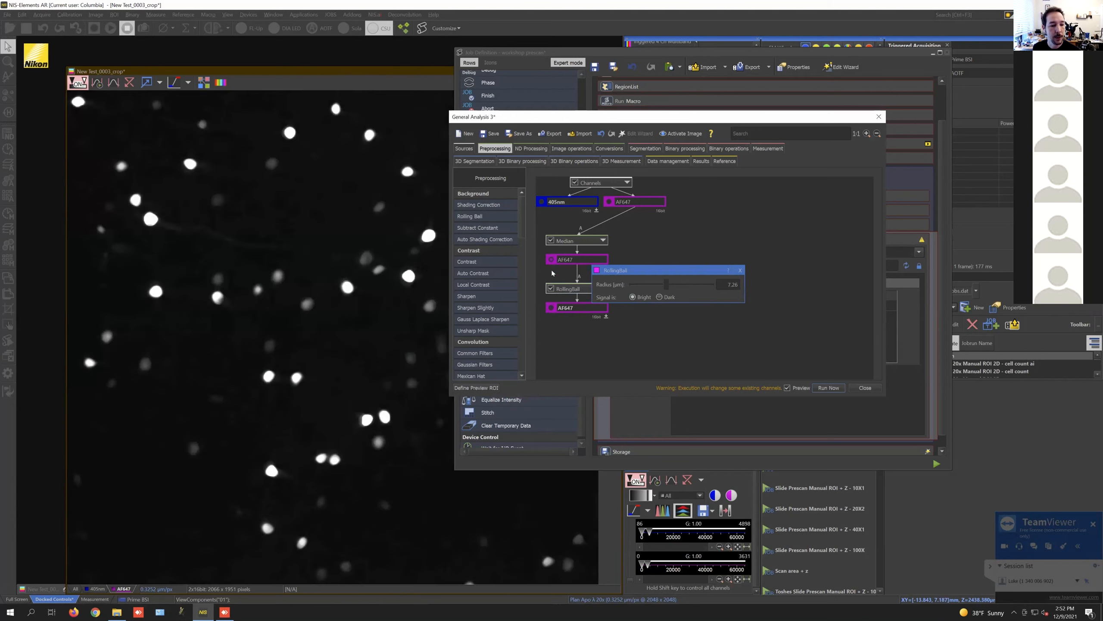
pyautogui.click(552, 310)
pyautogui.click(550, 259)
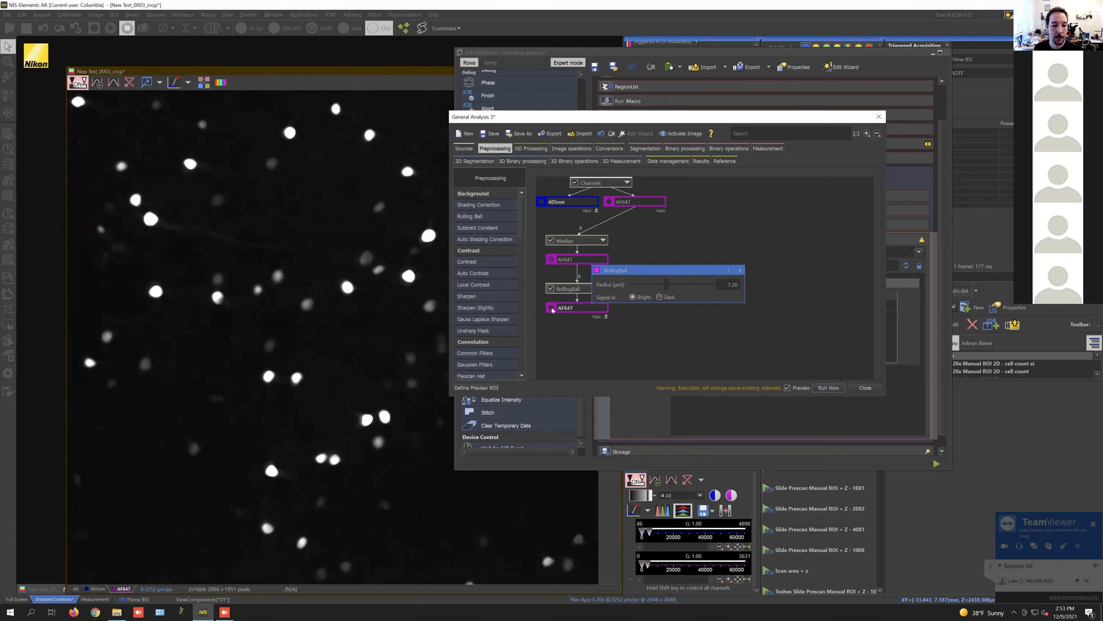
pyautogui.click(570, 305)
# Step: Raise the Rolling Ball radius to about 8.07 µm and close its settings
pyautogui.moveTo(631, 270); pyautogui.dragTo(661, 238)
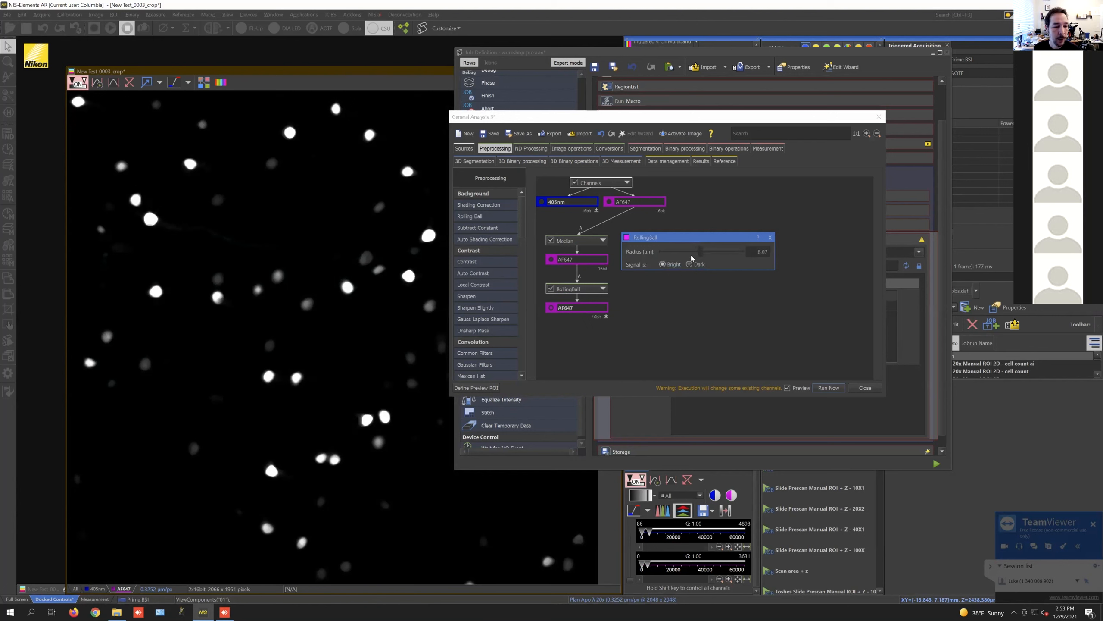
pyautogui.click(770, 238)
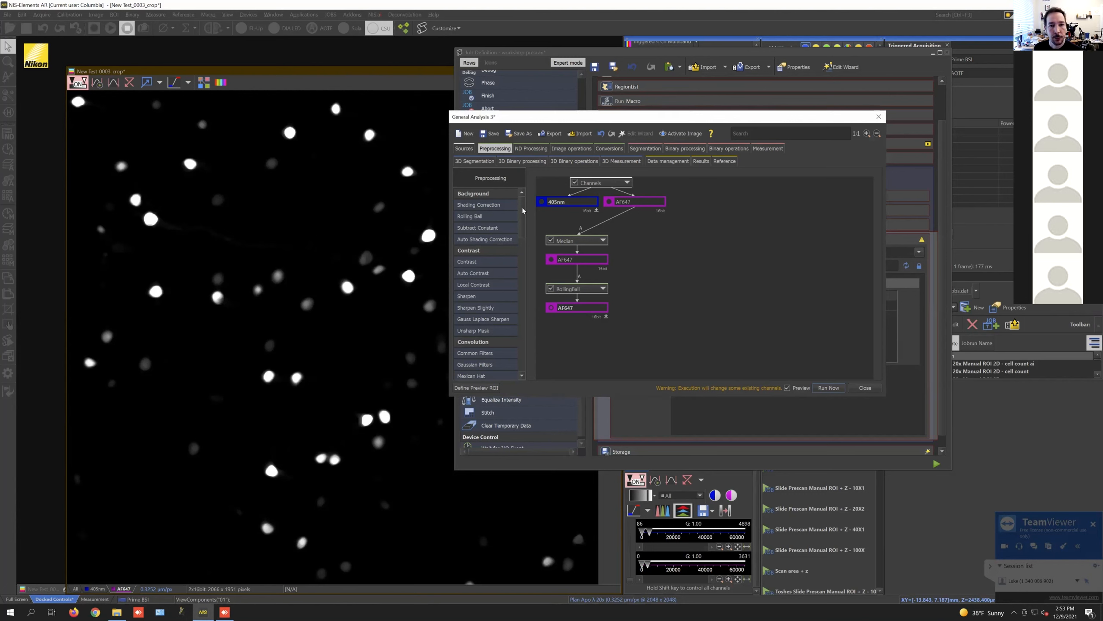
# Step: Add a Bright Spots segmentation node fed by the Rolling Ball-corrected AF647 channel
pyautogui.click(650, 149)
pyautogui.moveTo(460, 267); pyautogui.dragTo(570, 333)
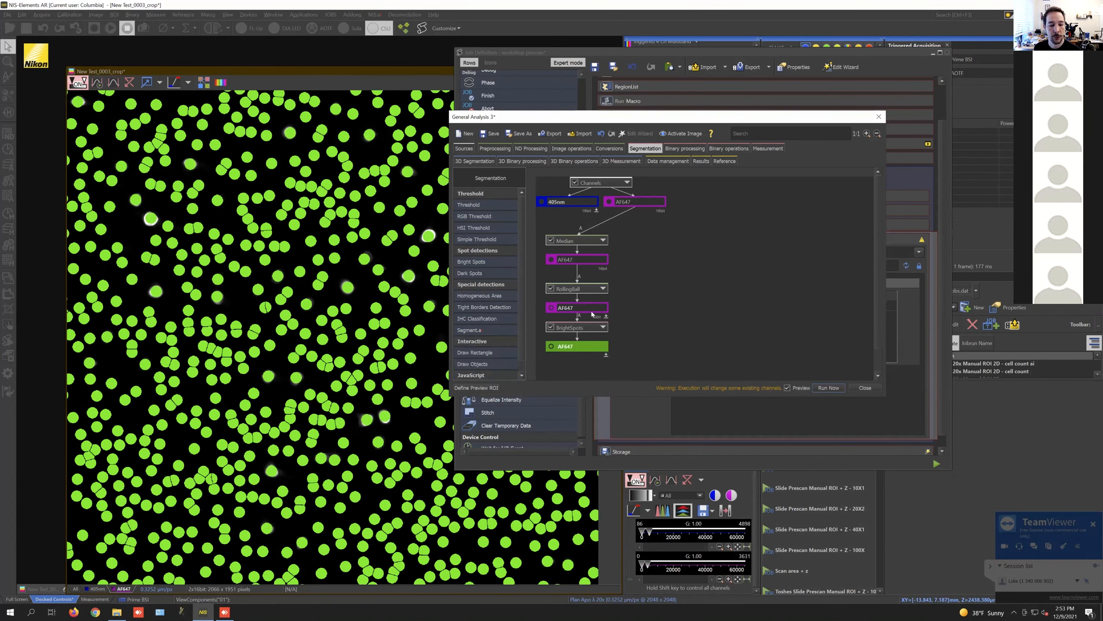
# Step: Configure Bright Spots with a lower intensity limit of 100 and Spot output sized 11 px
pyautogui.click(603, 328)
pyautogui.moveTo(605, 336); pyautogui.dragTo(594, 253)
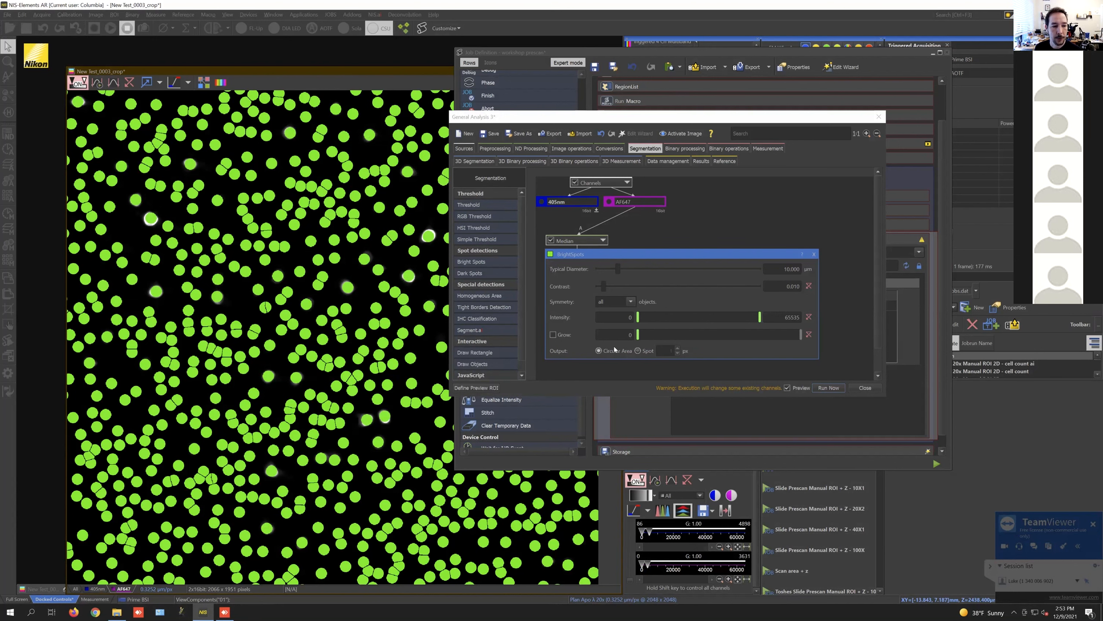
pyautogui.click(638, 351)
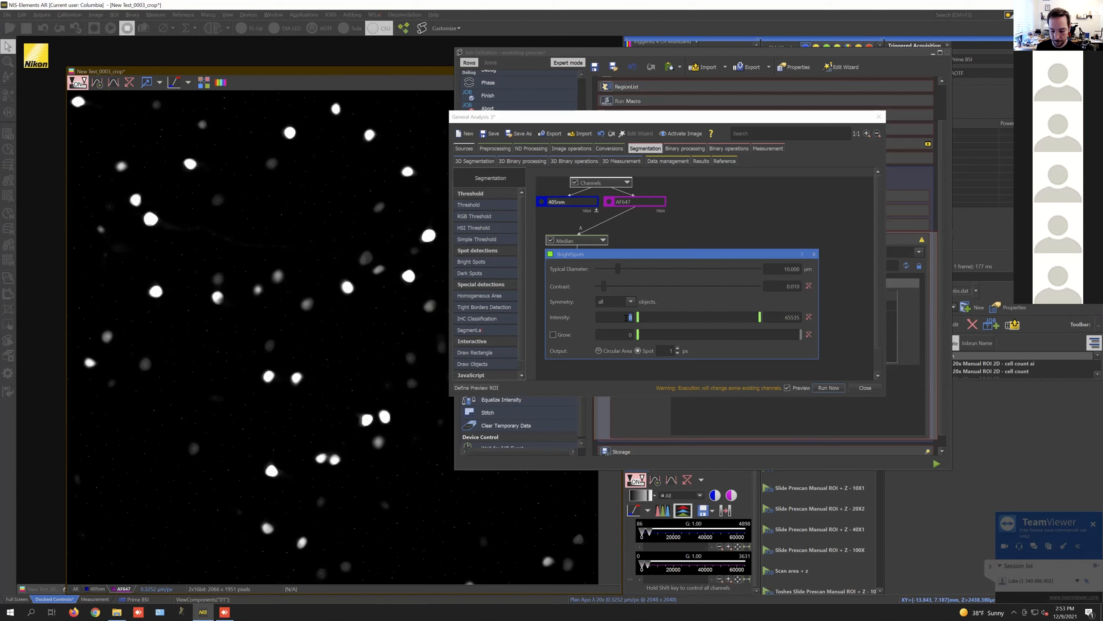
pyautogui.press('Return')
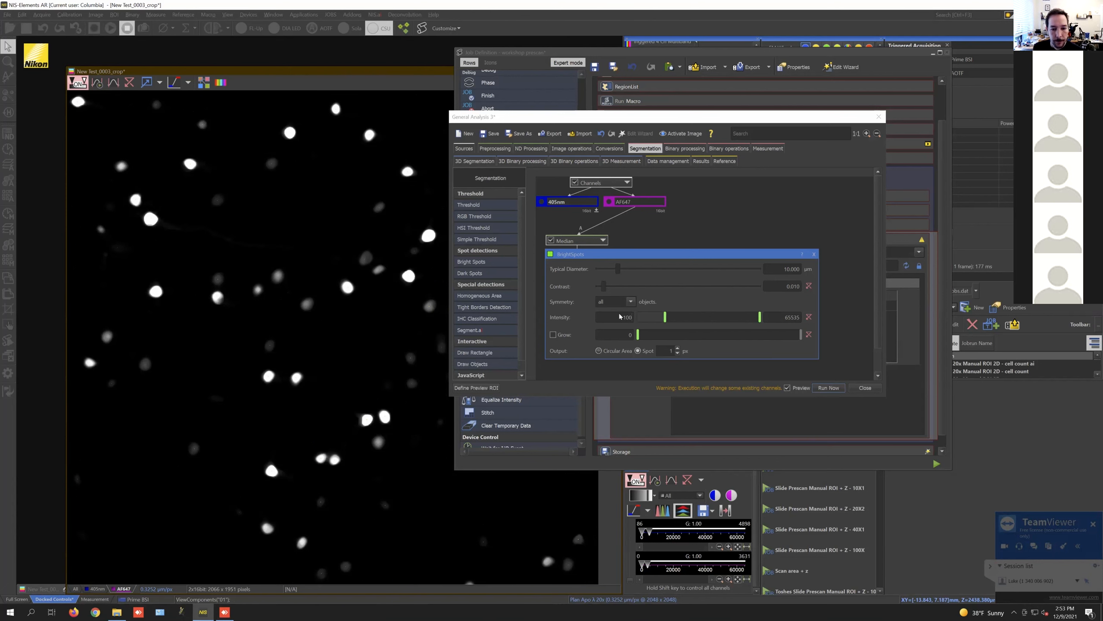
pyautogui.click(678, 349)
pyautogui.click(678, 349)
pyautogui.click(678, 350)
pyautogui.click(678, 349)
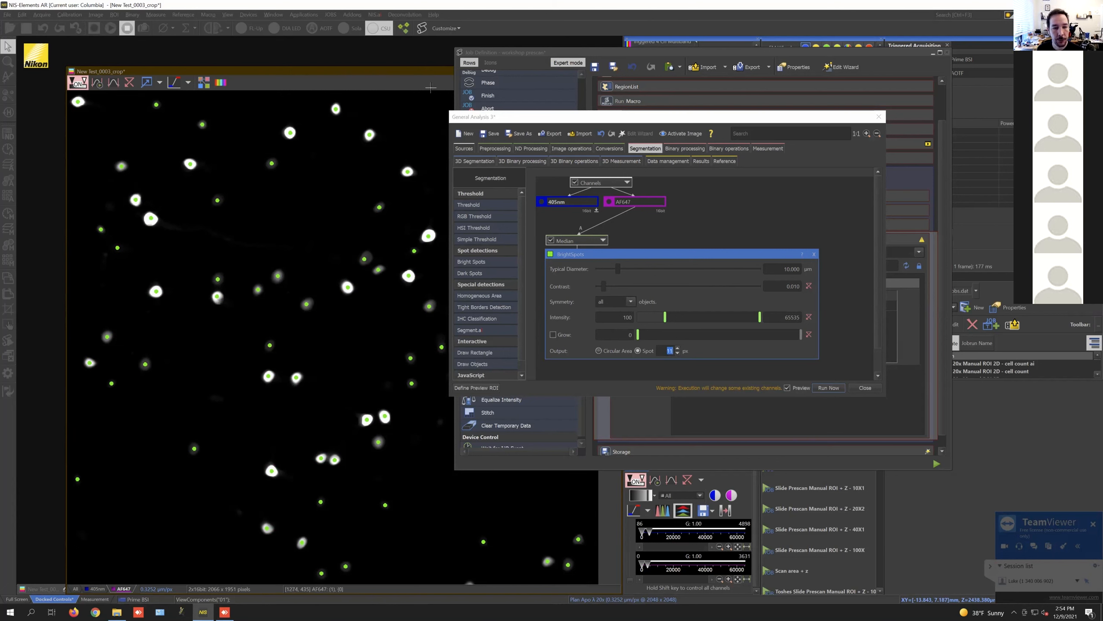
pyautogui.moveTo(428, 67); pyautogui.dragTo(395, 51)
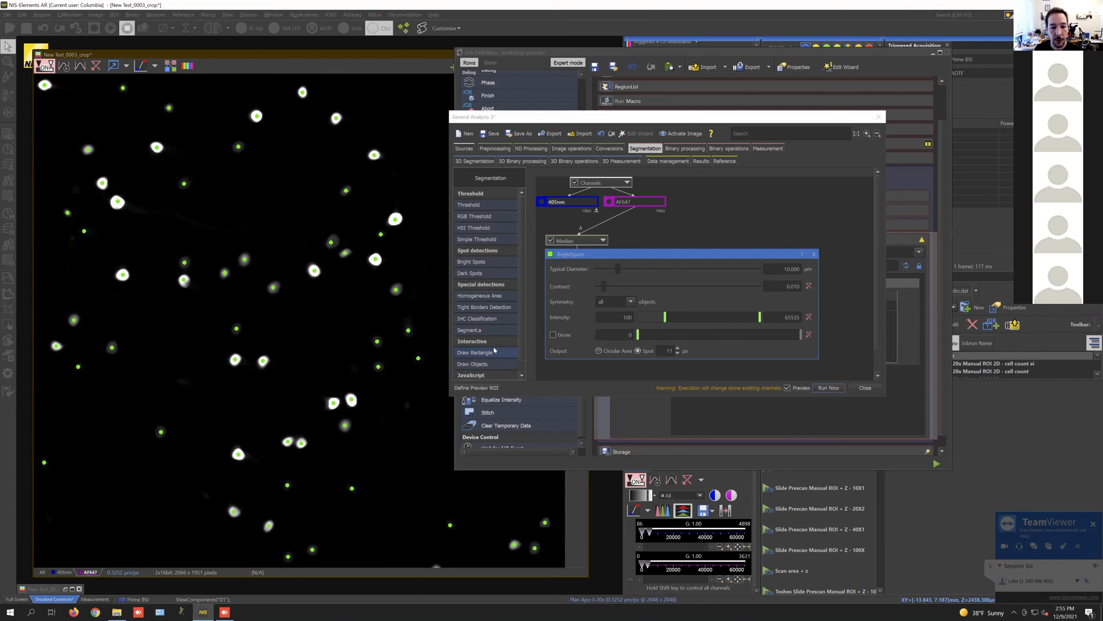
# Step: Enable Grow for the Bright Spots detection, set its threshold to 79, and close the settings
pyautogui.click(552, 334)
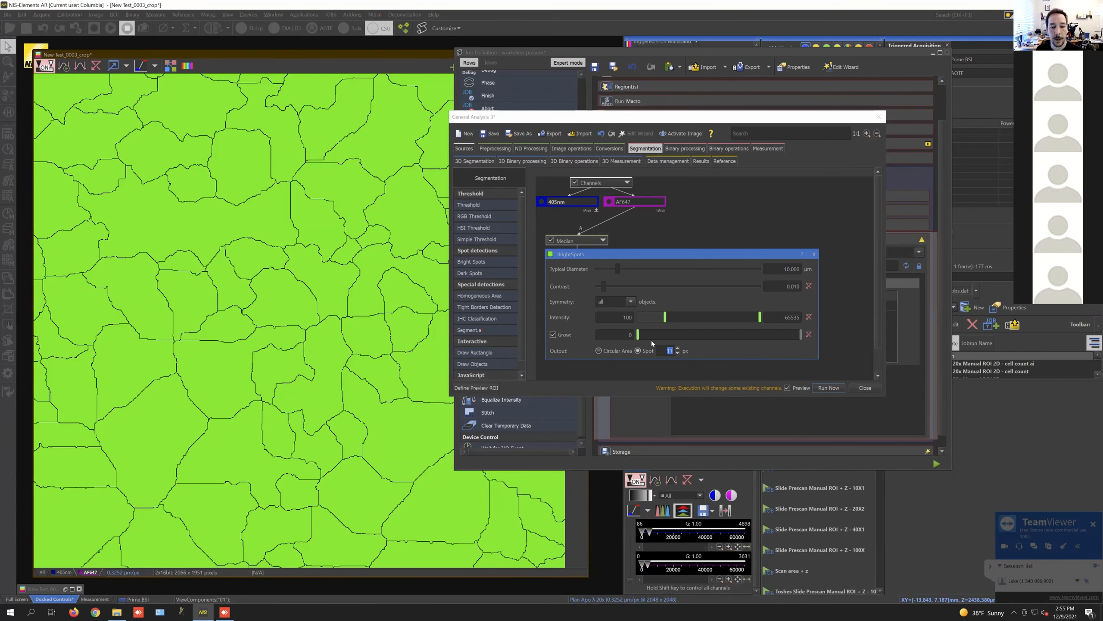
pyautogui.click(639, 337)
pyautogui.moveTo(651, 339); pyautogui.dragTo(671, 337)
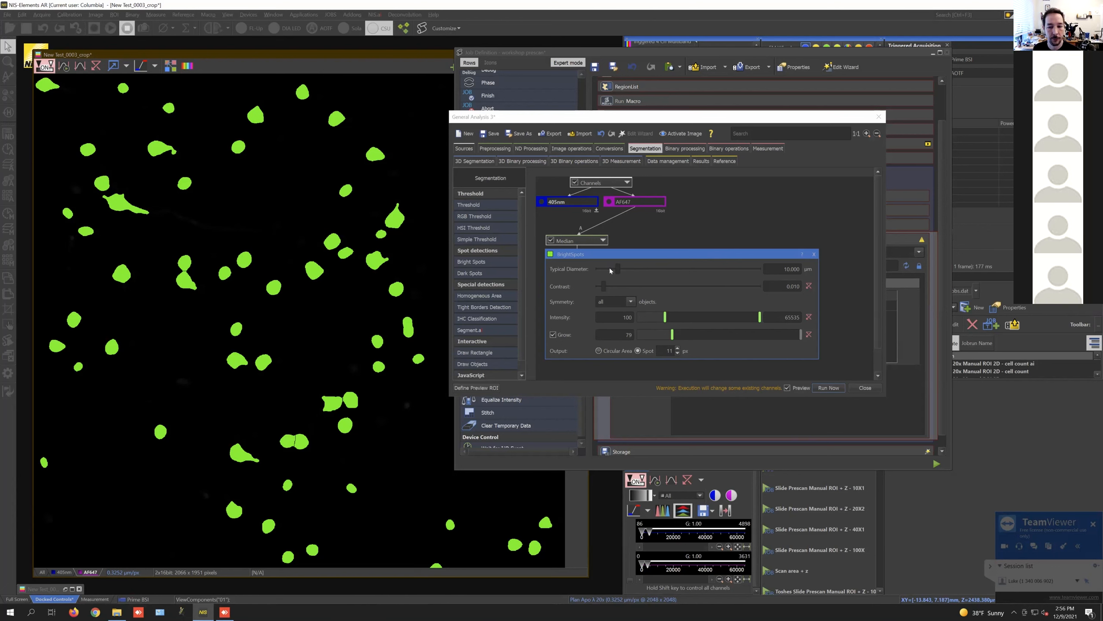
pyautogui.click(814, 255)
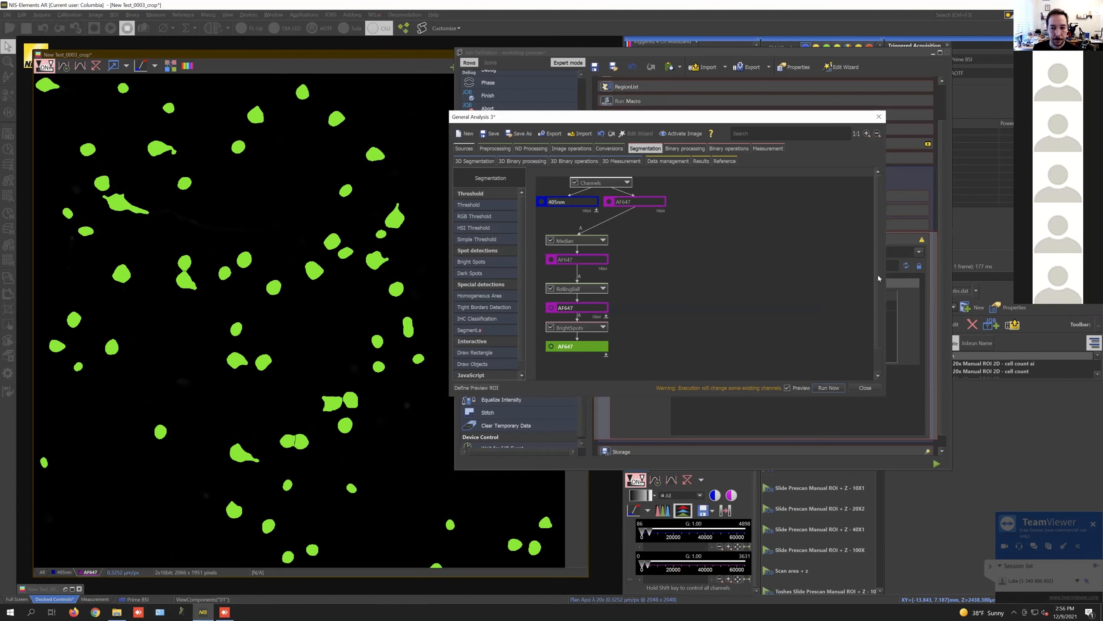
# Step: Find the 2D Color by Id binary-processing operation and add it to the graph, fed by the Bright Spots binary
pyautogui.moveTo(875, 269); pyautogui.dragTo(876, 306)
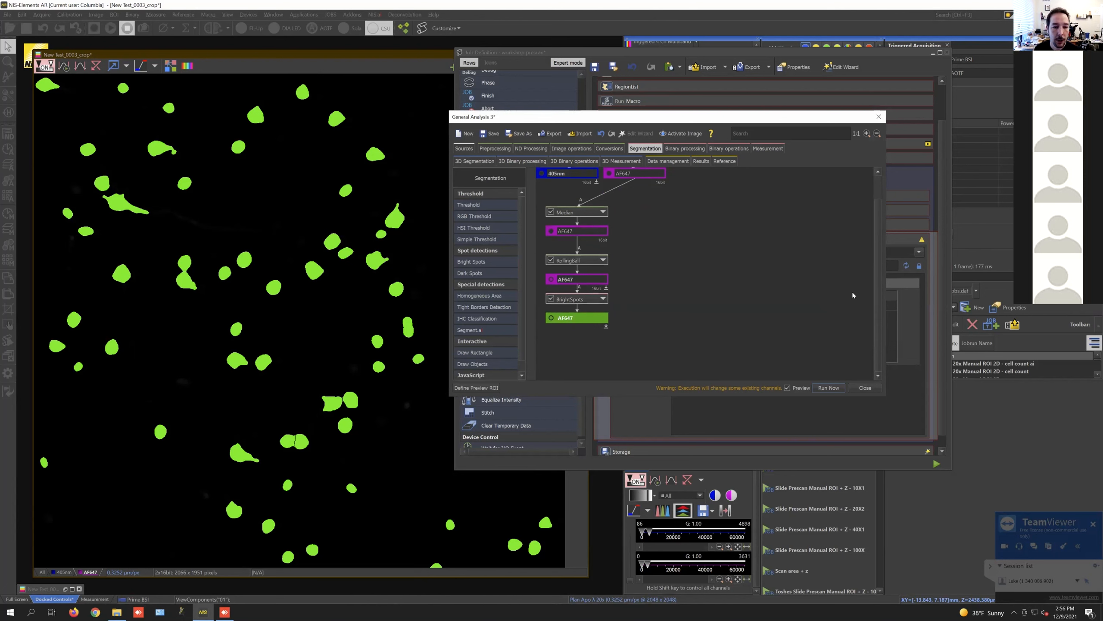
pyautogui.click(749, 135)
pyautogui.write('d')
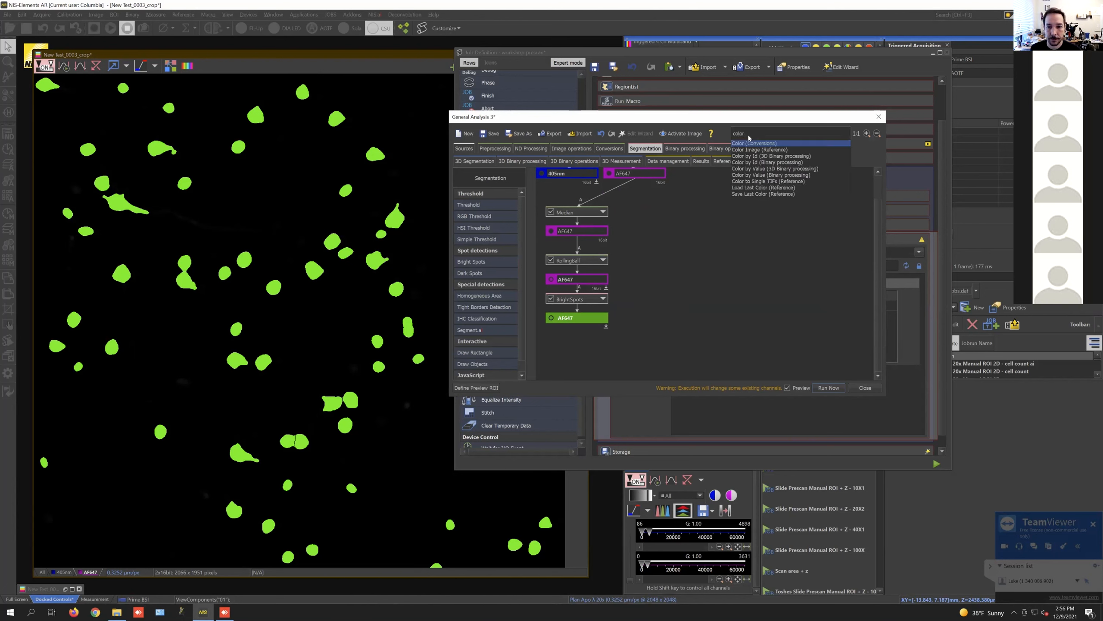
pyautogui.click(755, 156)
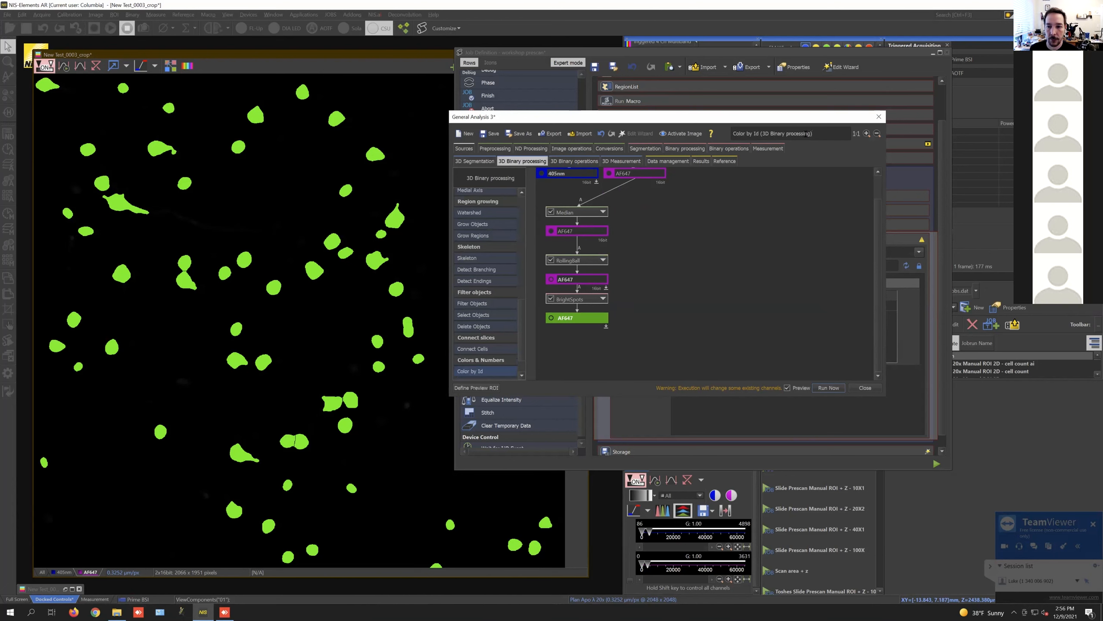
pyautogui.moveTo(813, 134); pyautogui.dragTo(718, 145)
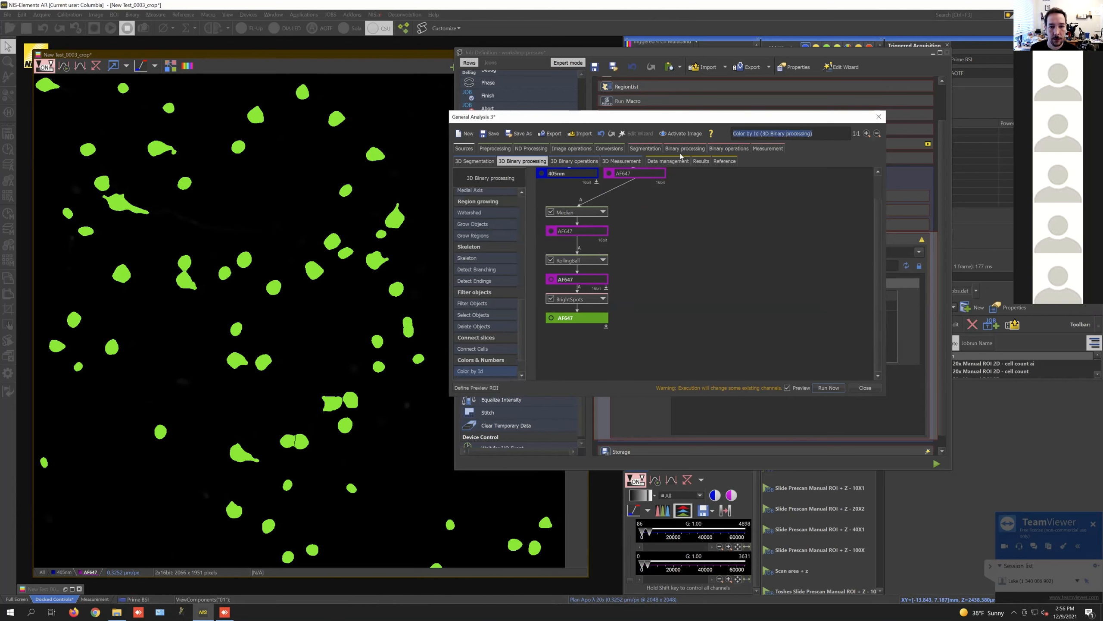
pyautogui.click(693, 149)
pyautogui.scroll(-4, 490, 287)
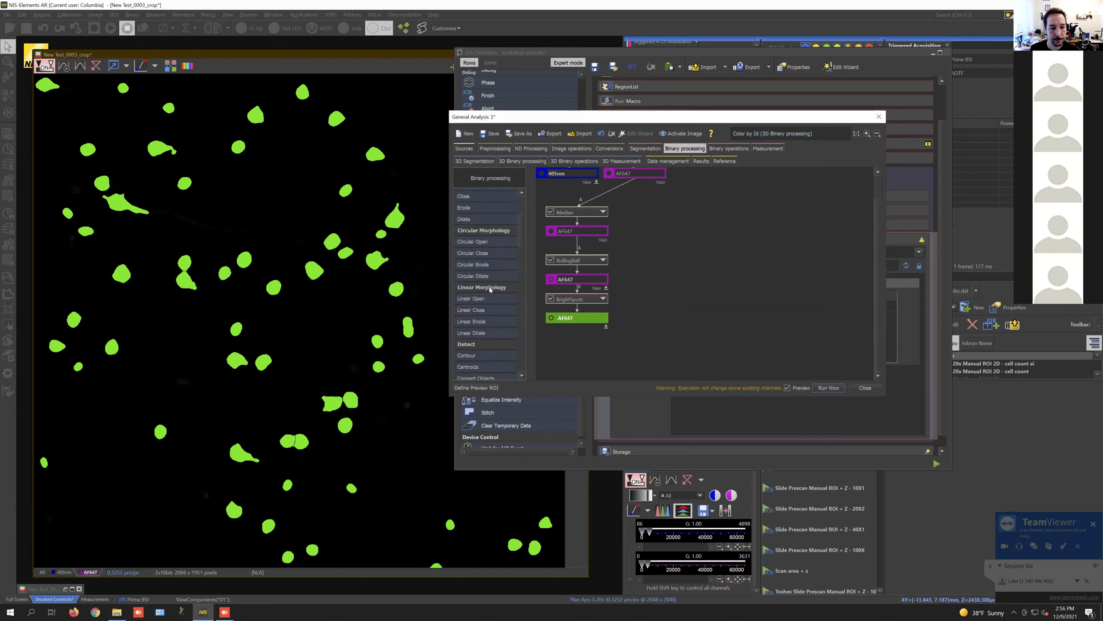
pyautogui.scroll(-6, 489, 290)
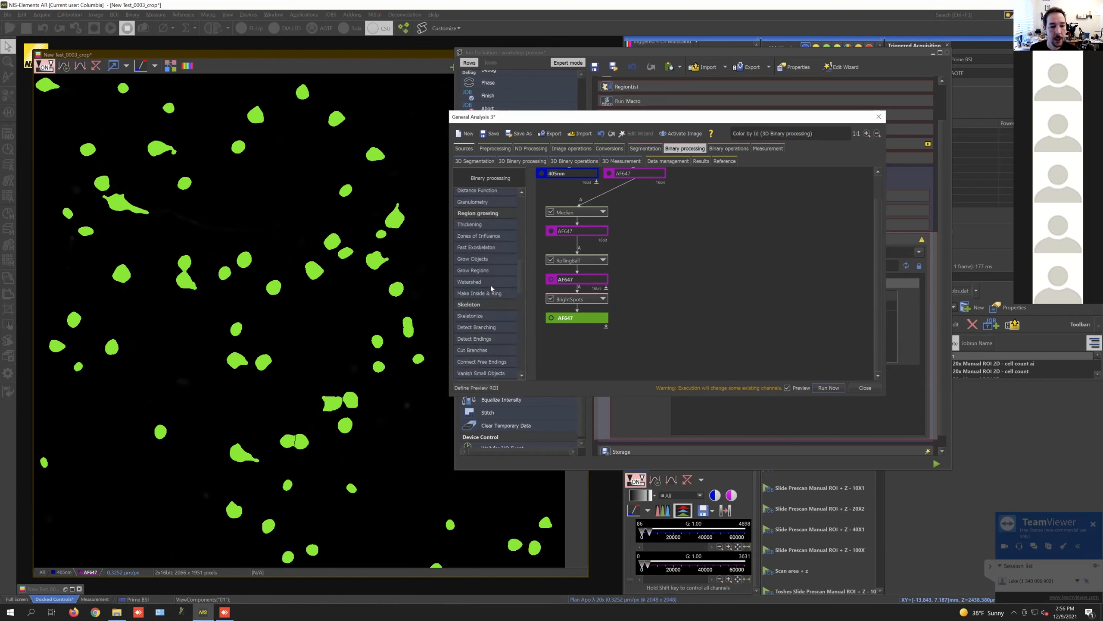
pyautogui.scroll(-2, 491, 288)
pyautogui.scroll(-6, 522, 351)
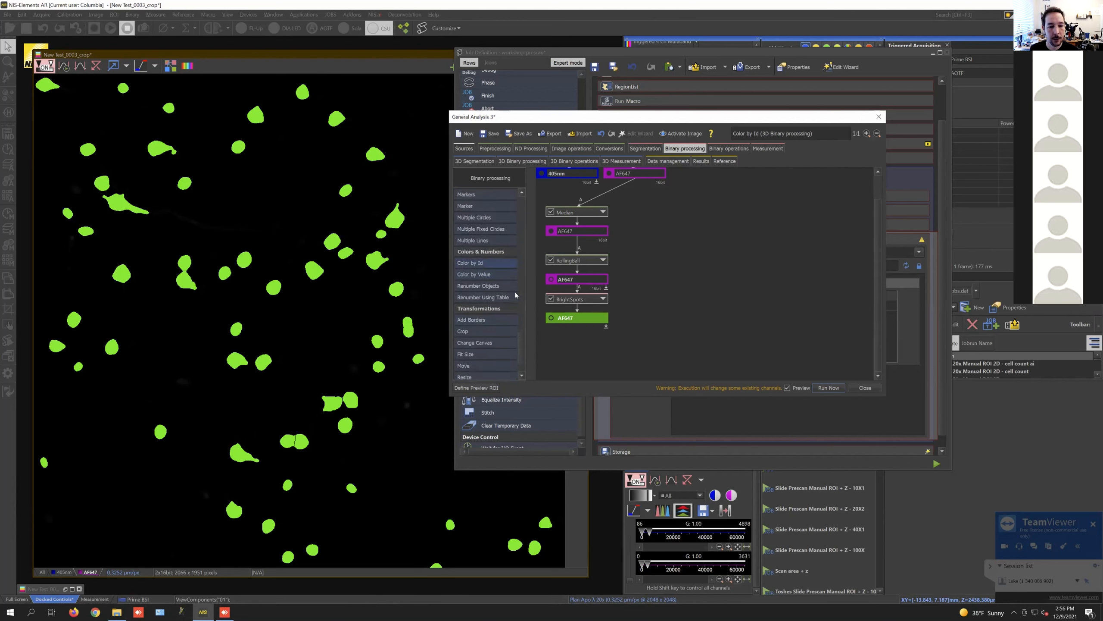
pyautogui.moveTo(575, 348); pyautogui.dragTo(577, 321)
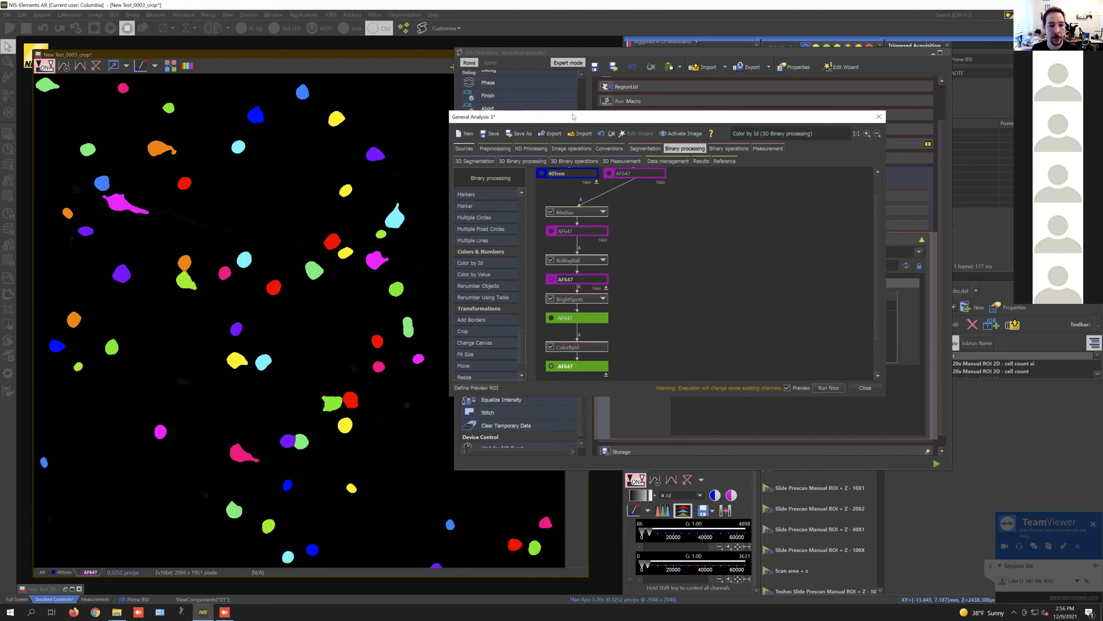
# Step: Add a whole-field Object Count measurement fed by the Color by Id output
pyautogui.moveTo(573, 118); pyautogui.dragTo(602, 106)
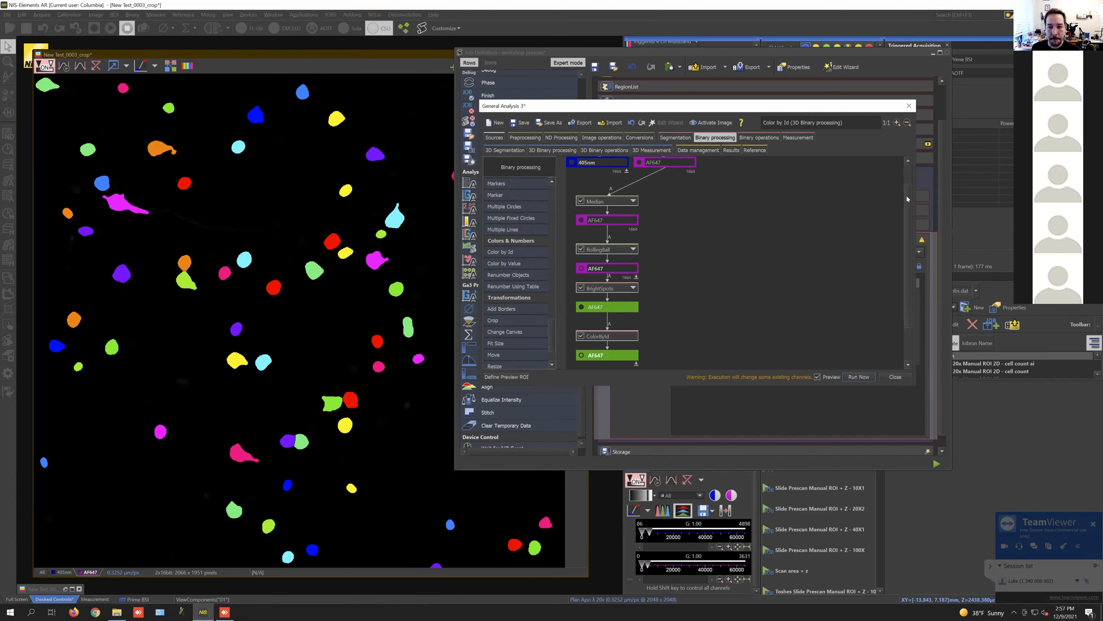
pyautogui.scroll(-2, 908, 234)
pyautogui.scroll(-1, 907, 231)
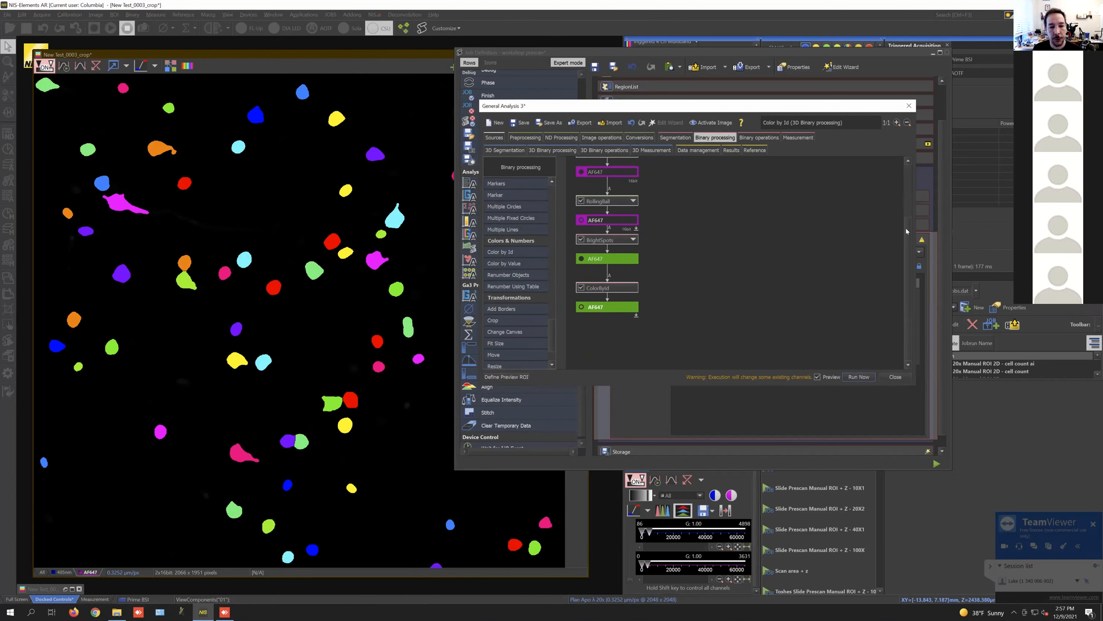
pyautogui.click(731, 151)
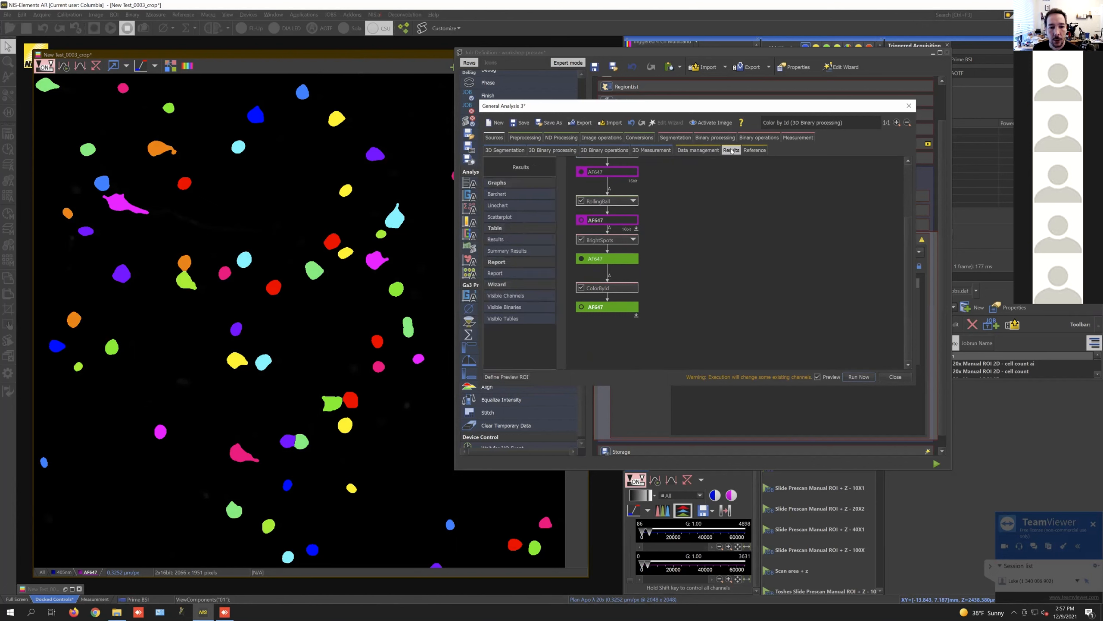
pyautogui.click(805, 138)
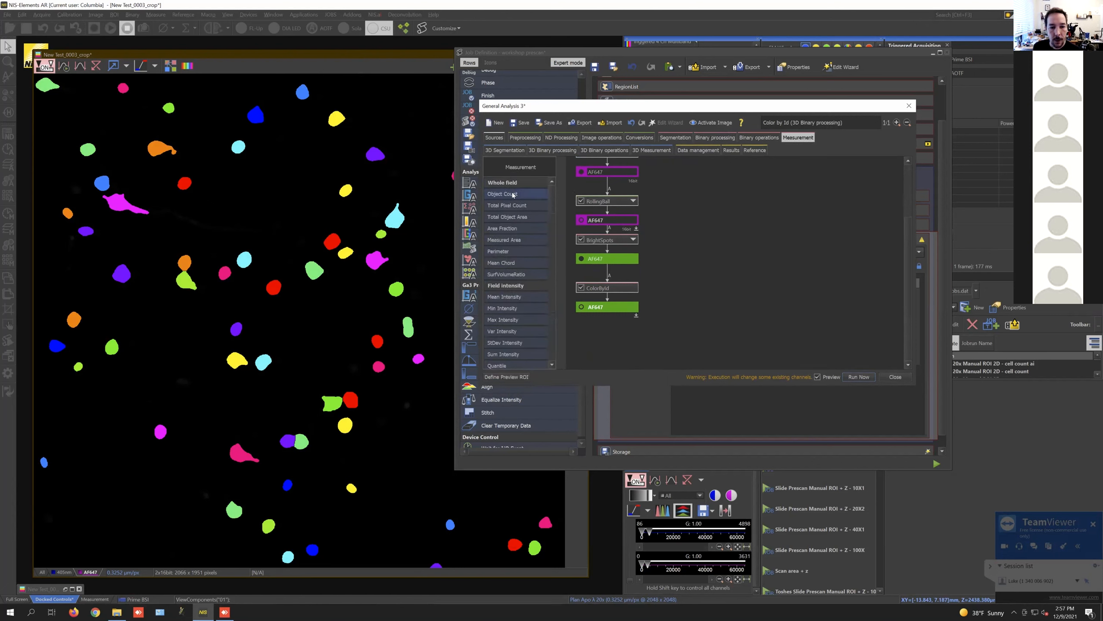
pyautogui.moveTo(504, 197); pyautogui.dragTo(685, 328)
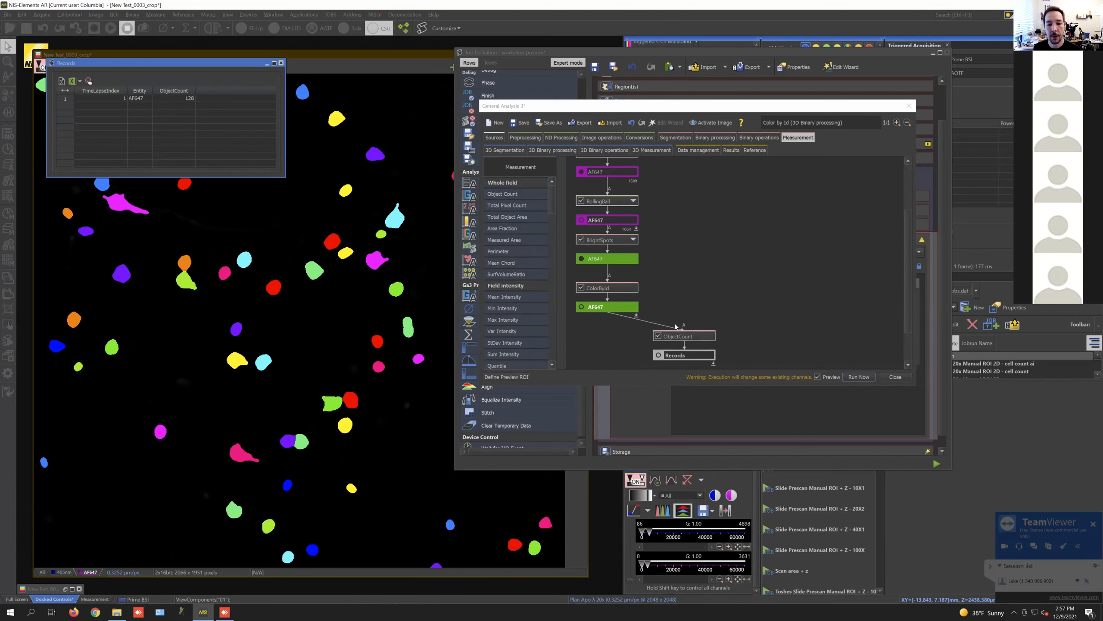
# Step: Disconnect the Object Count input and reconnect it to the Color by Id output
pyautogui.click(645, 322)
pyautogui.moveTo(684, 324); pyautogui.dragTo(616, 222)
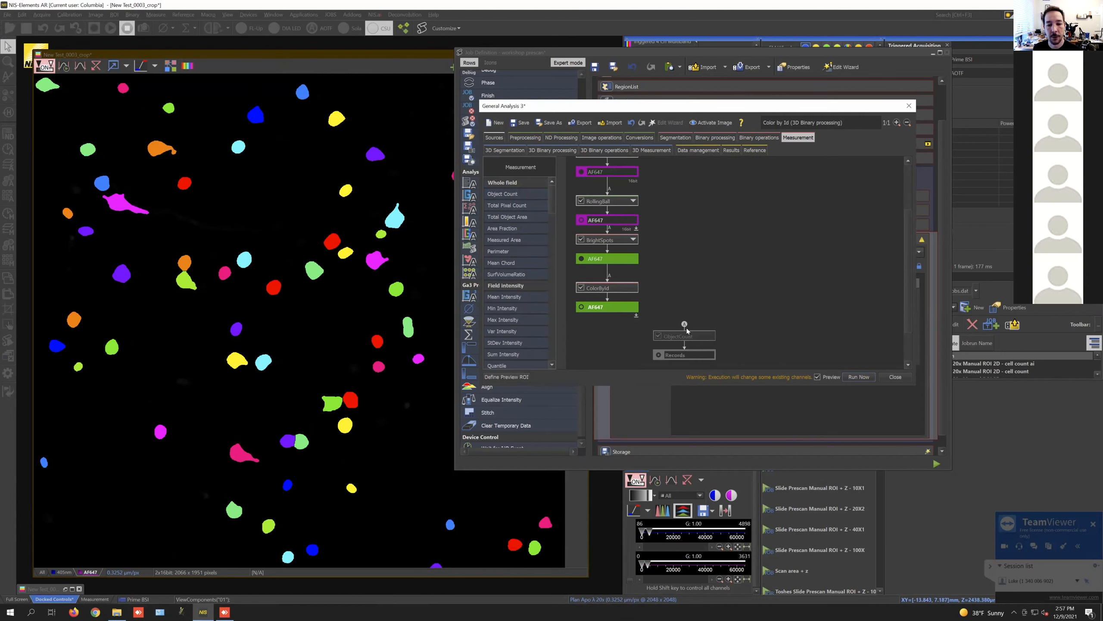
pyautogui.moveTo(685, 325); pyautogui.dragTo(617, 308)
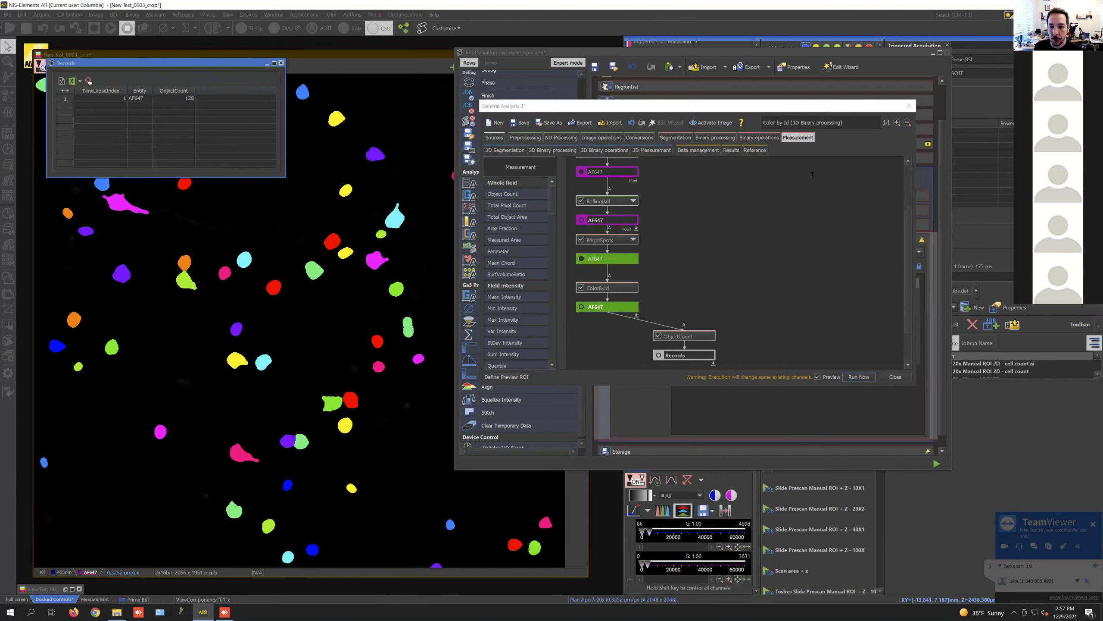
# Step: Enlarge and reposition the General Analysis 3 window so the entire node graph fits
pyautogui.moveTo(768, 108); pyautogui.dragTo(761, 77)
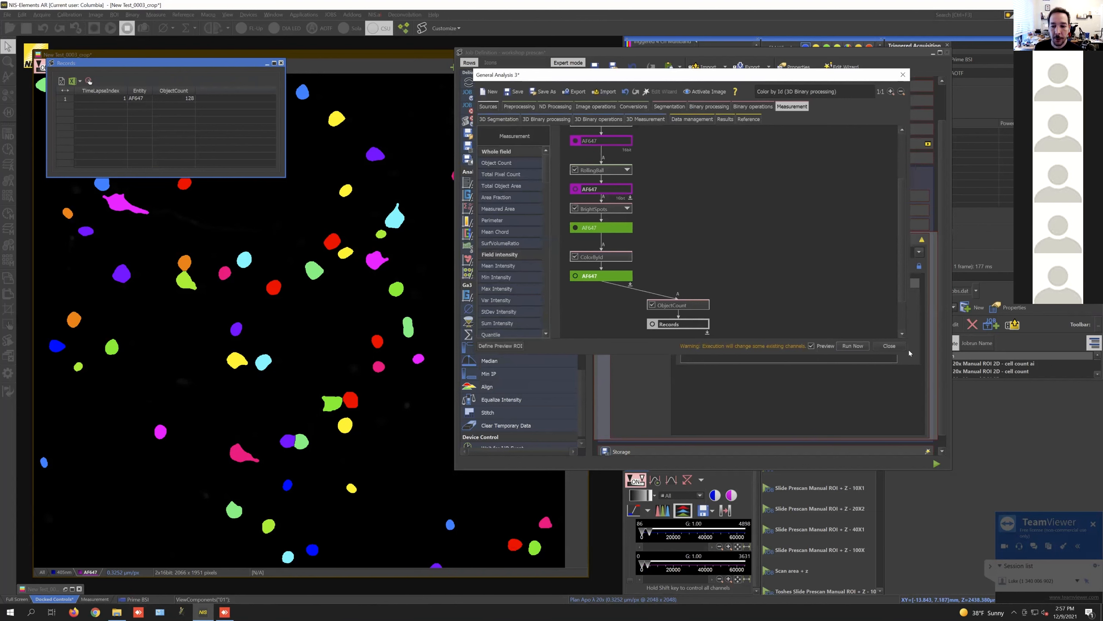
pyautogui.moveTo(949, 492); pyautogui.dragTo(957, 483)
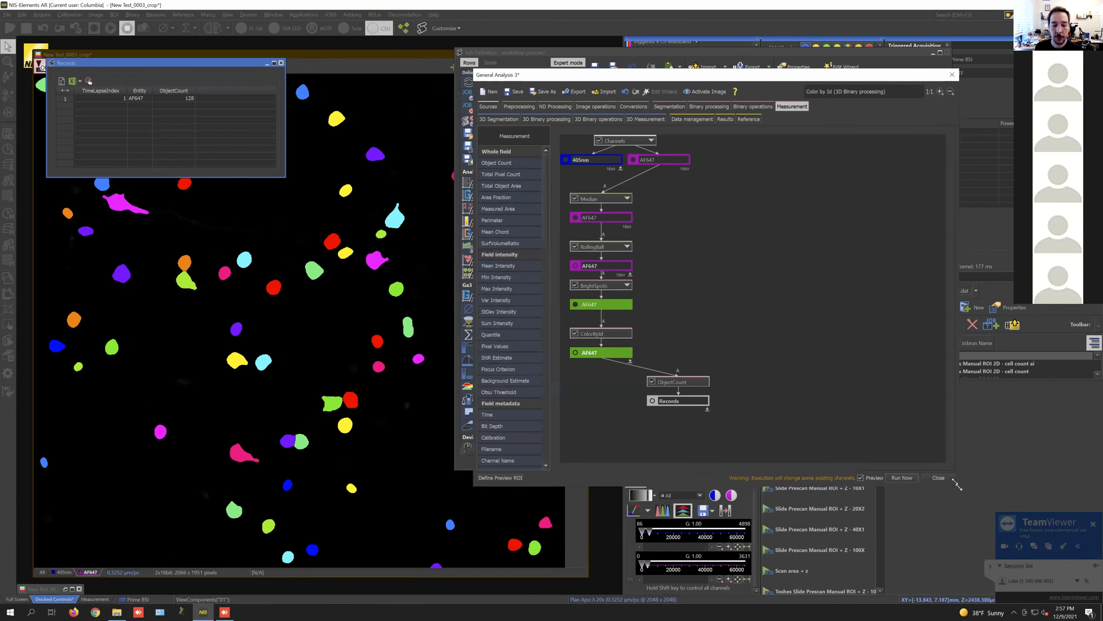
pyautogui.moveTo(650, 76); pyautogui.dragTo(598, 56)
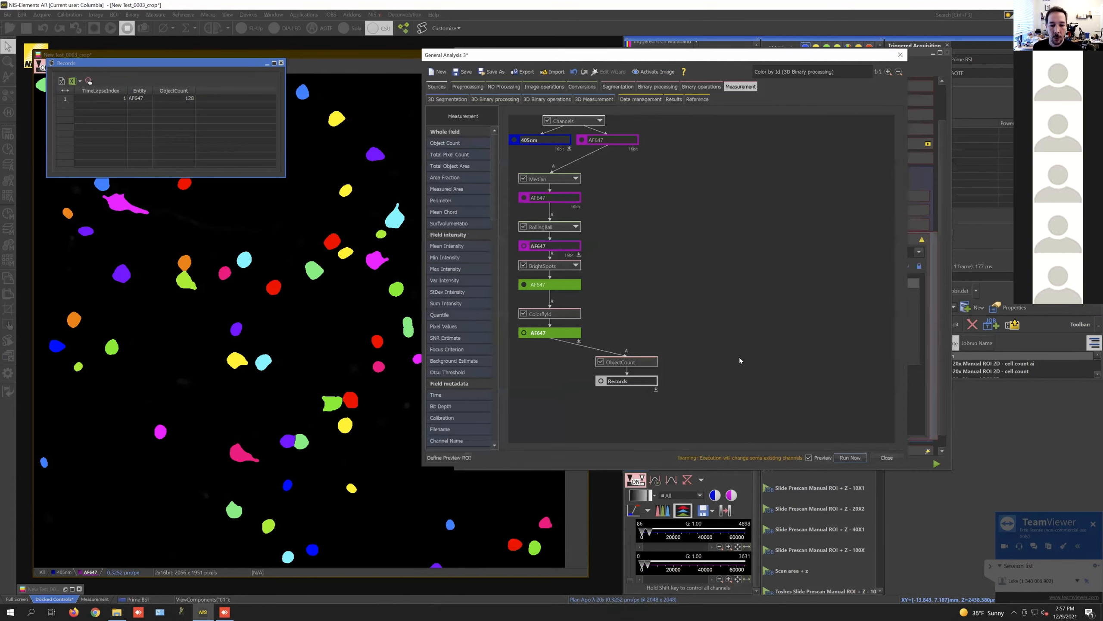
# Step: Align the Median-to-Color by Id chain beneath the source AF647 channel and place Object Count with its Records beside that channel
pyautogui.moveTo(721, 411); pyautogui.dragTo(515, 153)
pyautogui.moveTo(581, 179); pyautogui.dragTo(608, 159)
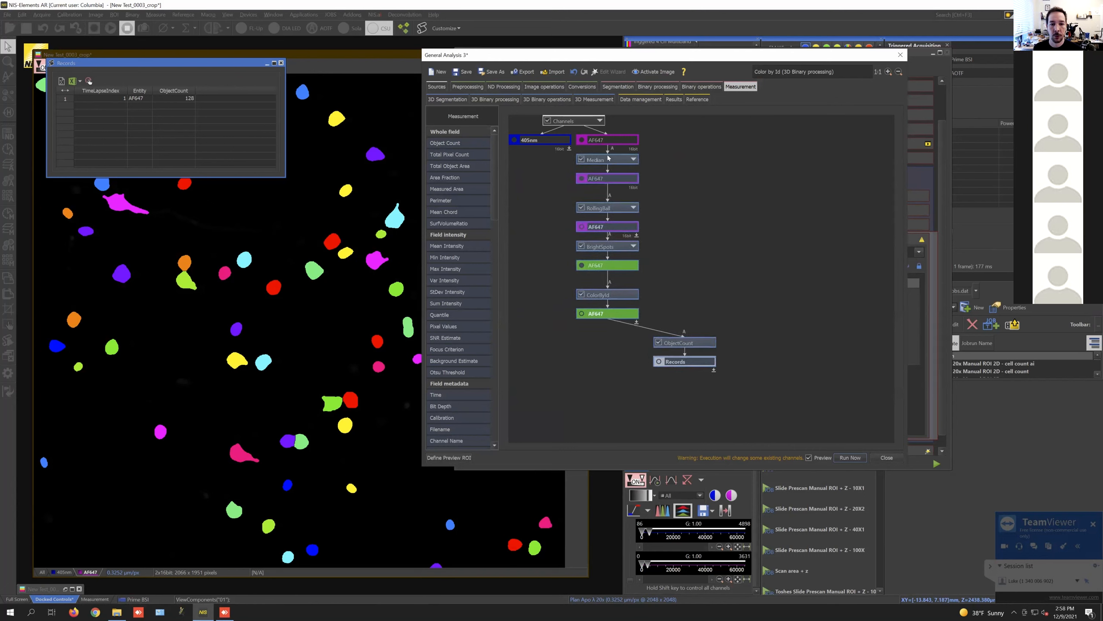
pyautogui.click(719, 296)
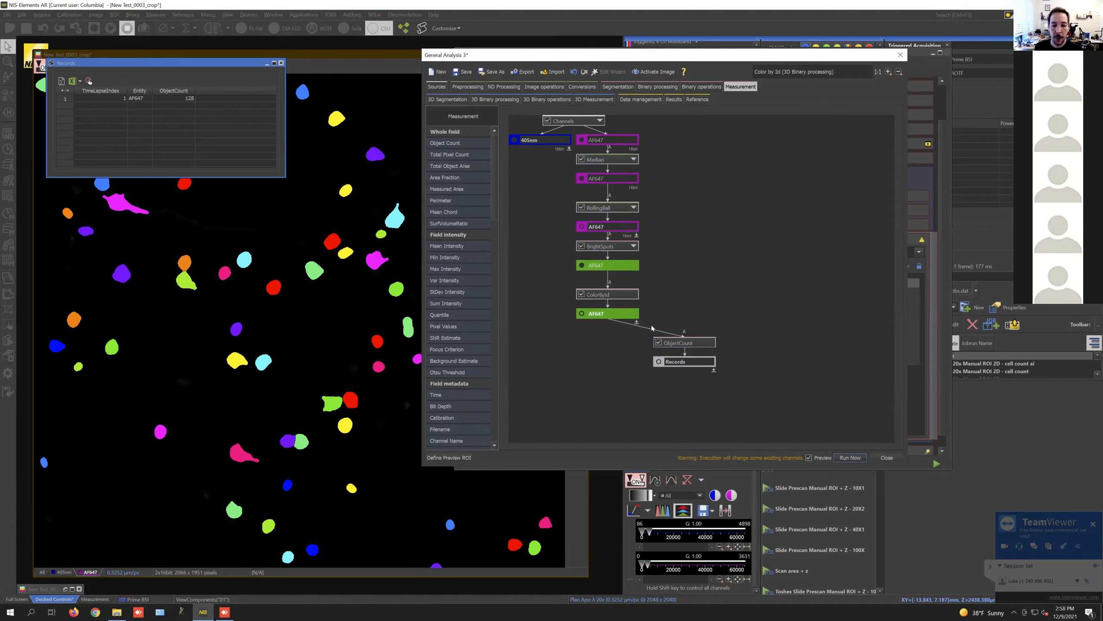
pyautogui.moveTo(740, 382); pyautogui.dragTo(705, 142)
pyautogui.click(749, 207)
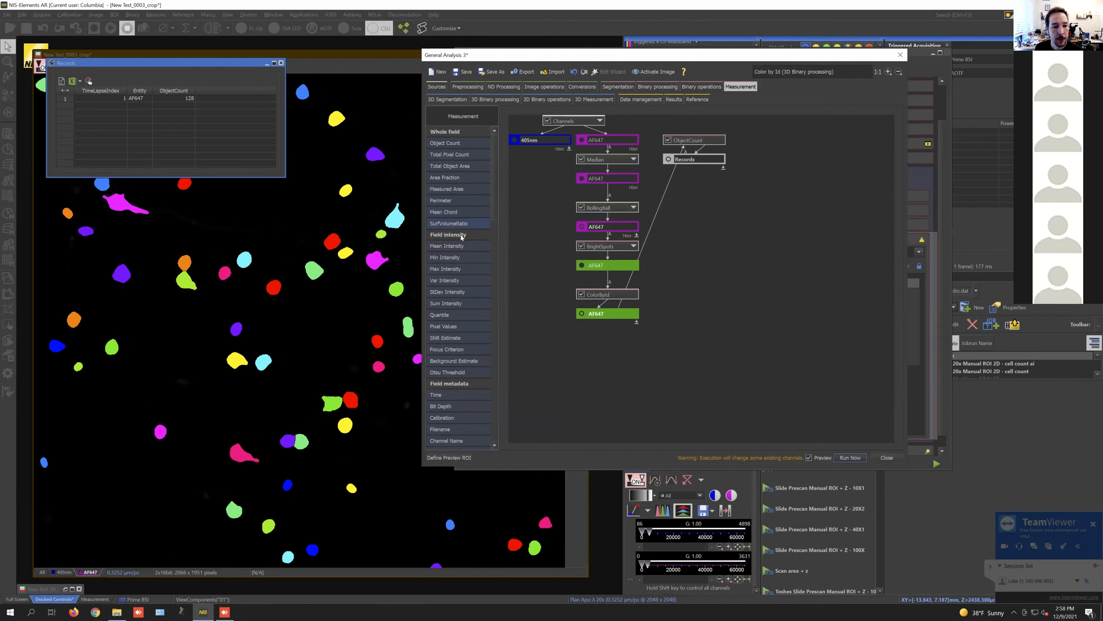
# Step: Add a field Mean Intensity measurement fed by the source AF647 channel and the Color by Id binary
pyautogui.moveTo(456, 246)
pyautogui.mouseDown()
pyautogui.moveTo(684, 224)
pyautogui.moveTo(764, 143)
pyautogui.moveTo(714, 221)
pyautogui.moveTo(618, 314)
pyautogui.mouseUp()
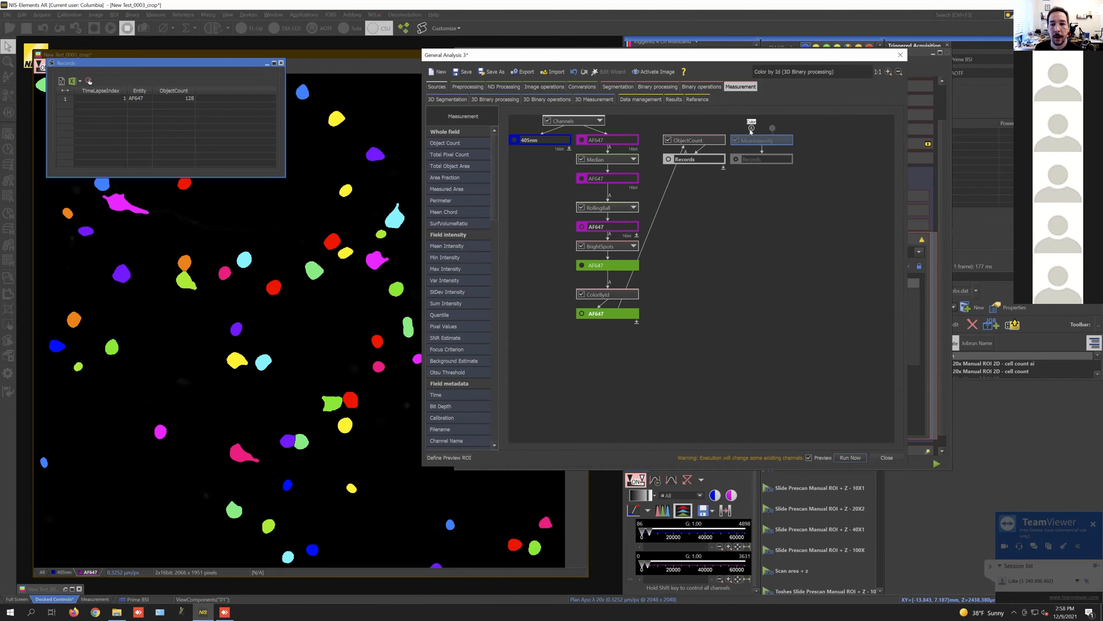
pyautogui.moveTo(749, 130); pyautogui.dragTo(608, 145)
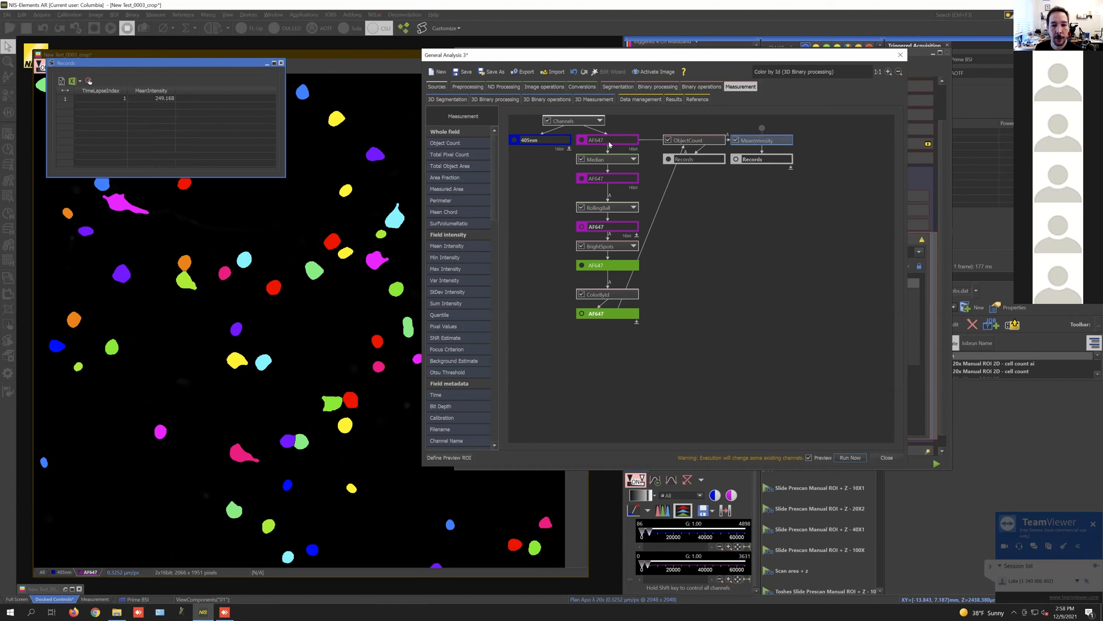
pyautogui.moveTo(762, 129); pyautogui.dragTo(621, 311)
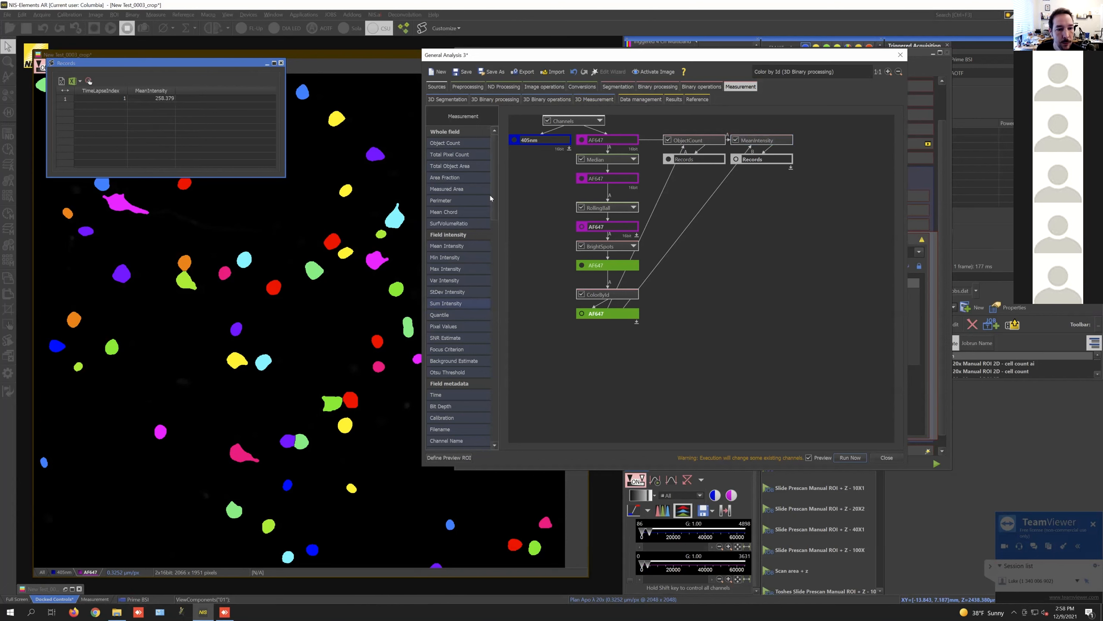
# Step: Search the operations for "mean" and add the 2D Mean Obj Intensity measurement node beside Mean Intensity
pyautogui.moveTo(492, 185); pyautogui.dragTo(494, 360)
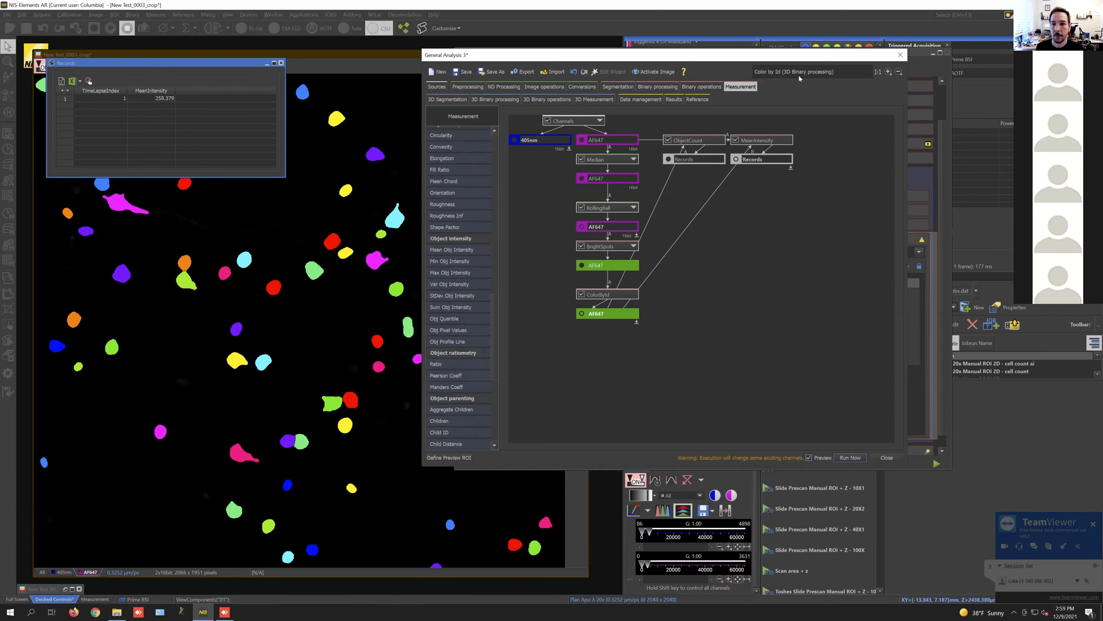
pyautogui.write('mean')
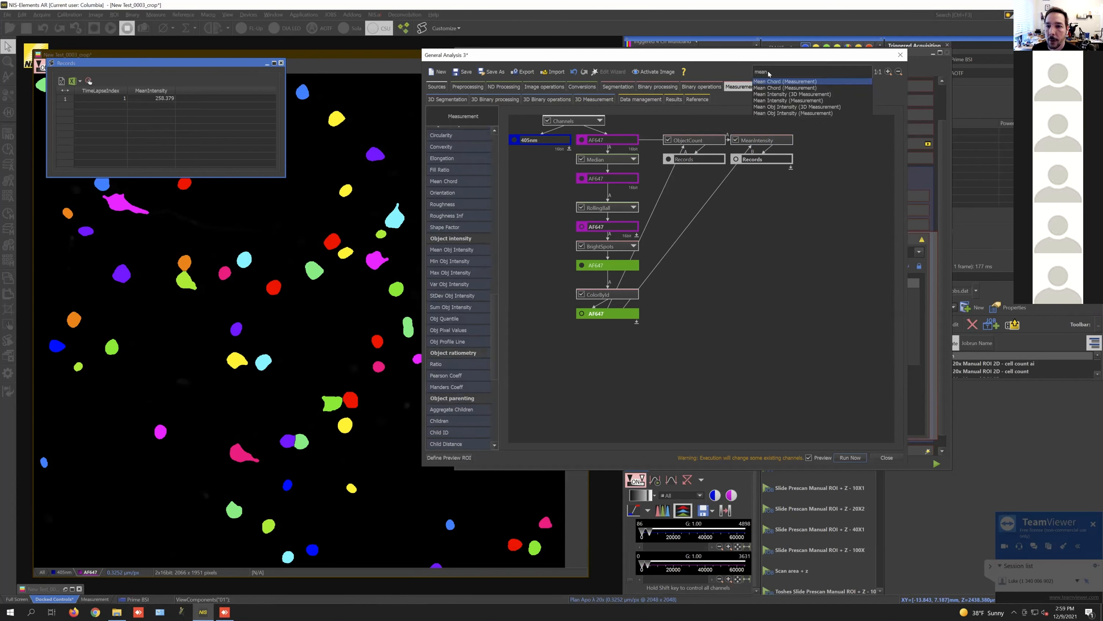
pyautogui.click(761, 113)
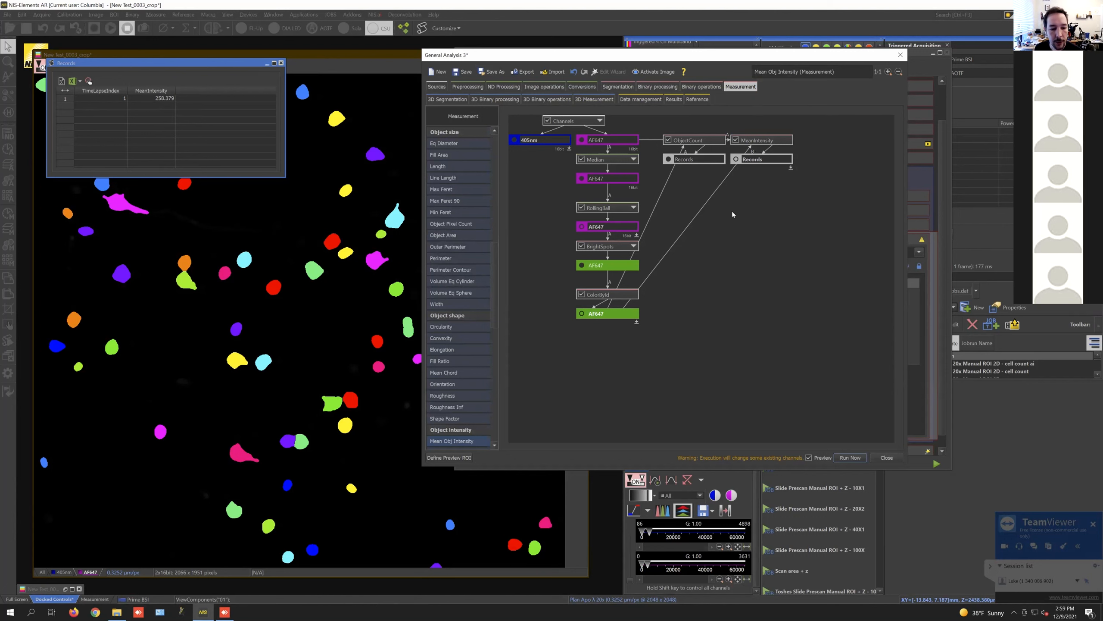
pyautogui.moveTo(459, 440); pyautogui.dragTo(829, 144)
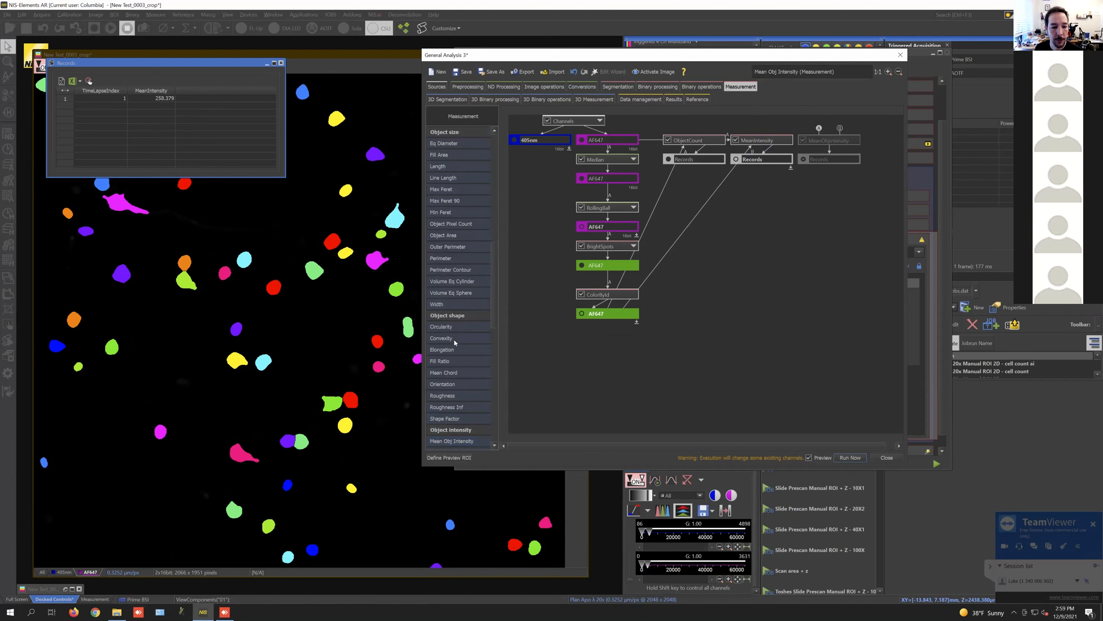
# Step: Delete the field Mean Intensity measurement node
pyautogui.click(763, 143)
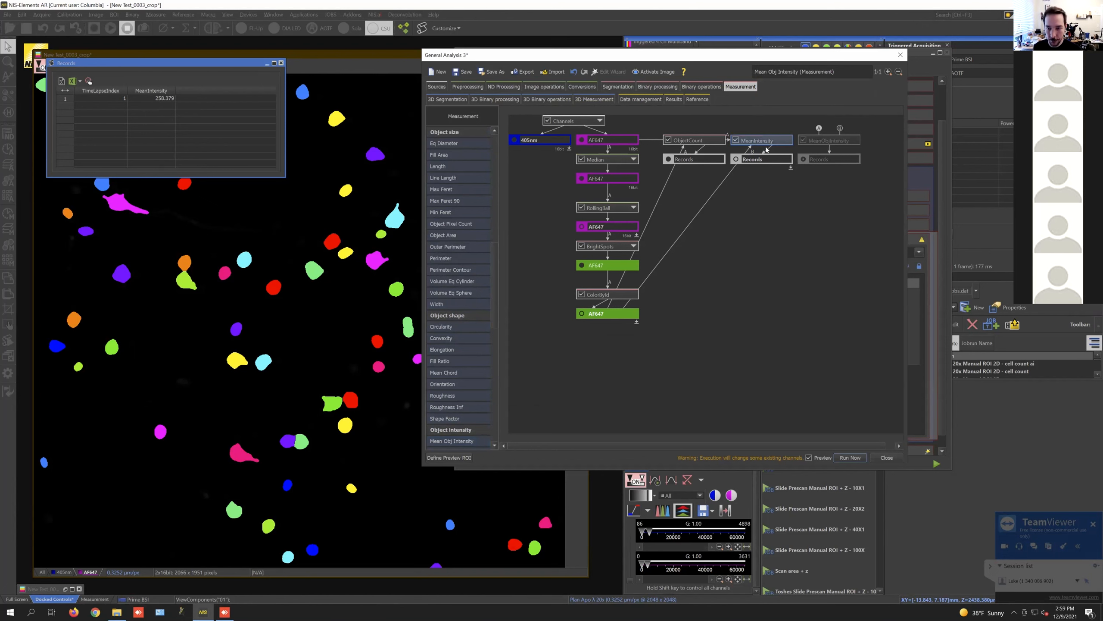
pyautogui.rightClick(760, 142)
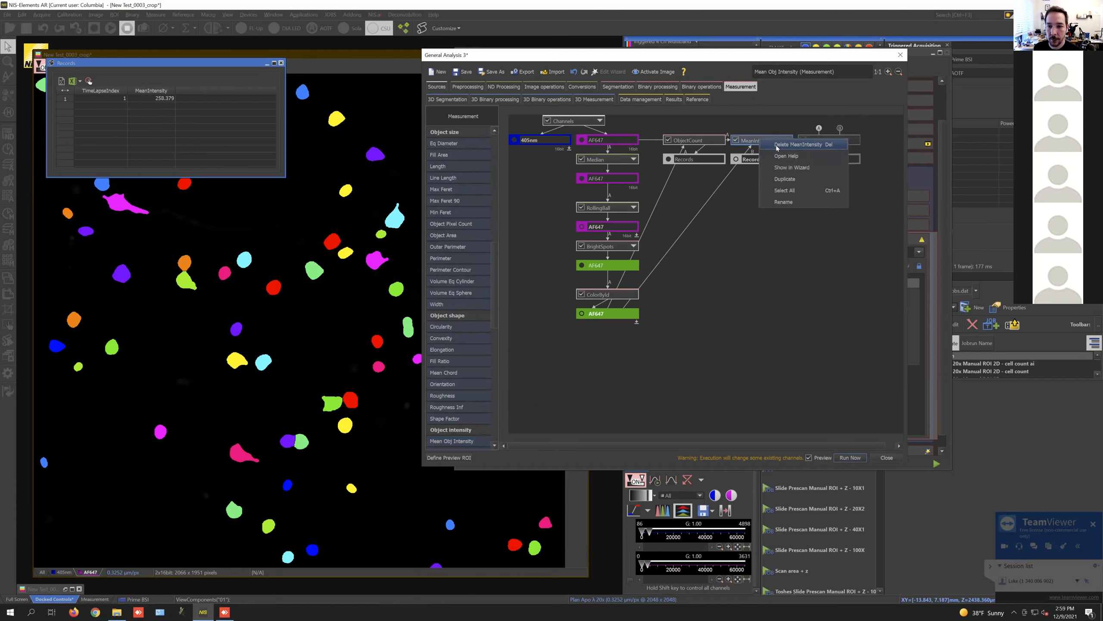
pyautogui.click(777, 148)
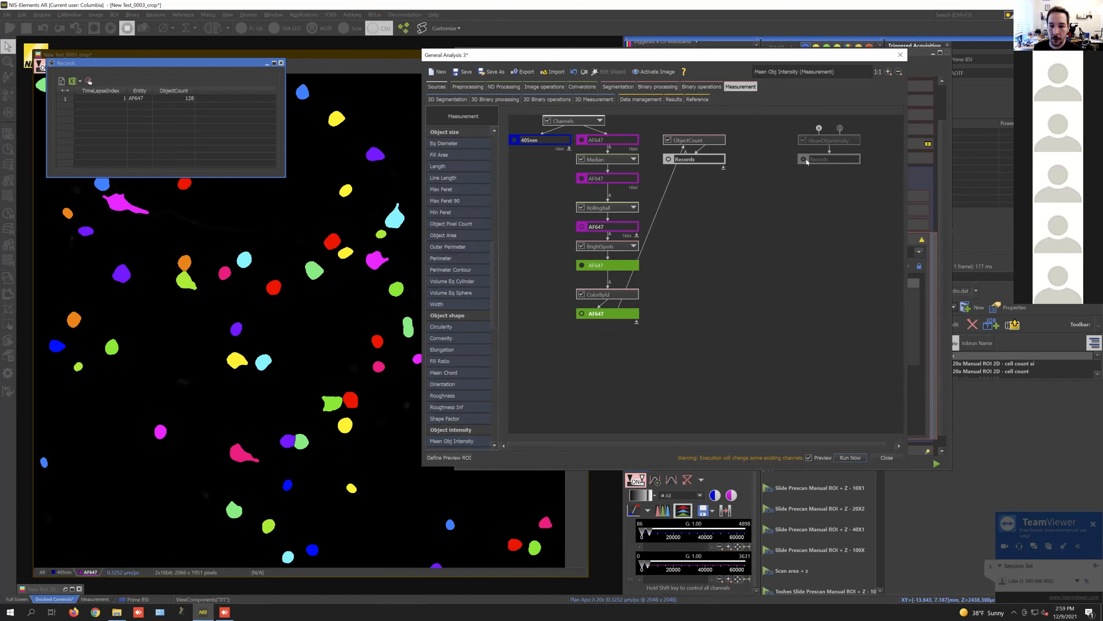
# Step: Feed Mean Obj Intensity with the Color by Id binary and the source AF647 channel, and enlarge its Records table
pyautogui.moveTo(769, 116); pyautogui.dragTo(859, 192)
pyautogui.moveTo(802, 162); pyautogui.dragTo(625, 309)
pyautogui.click(761, 128)
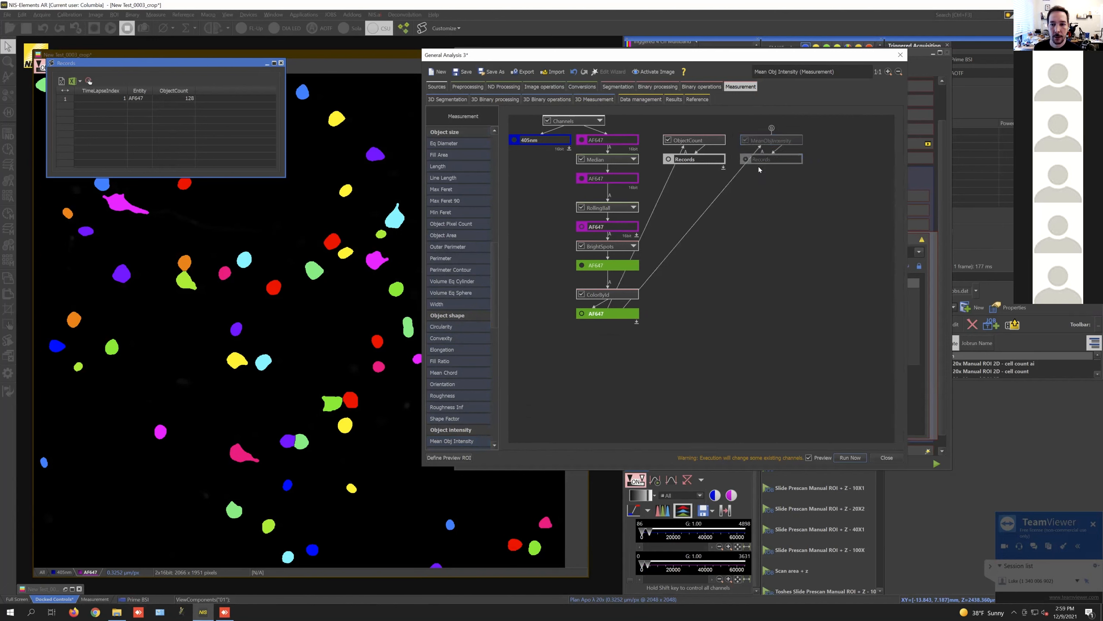
pyautogui.moveTo(772, 129); pyautogui.dragTo(630, 150)
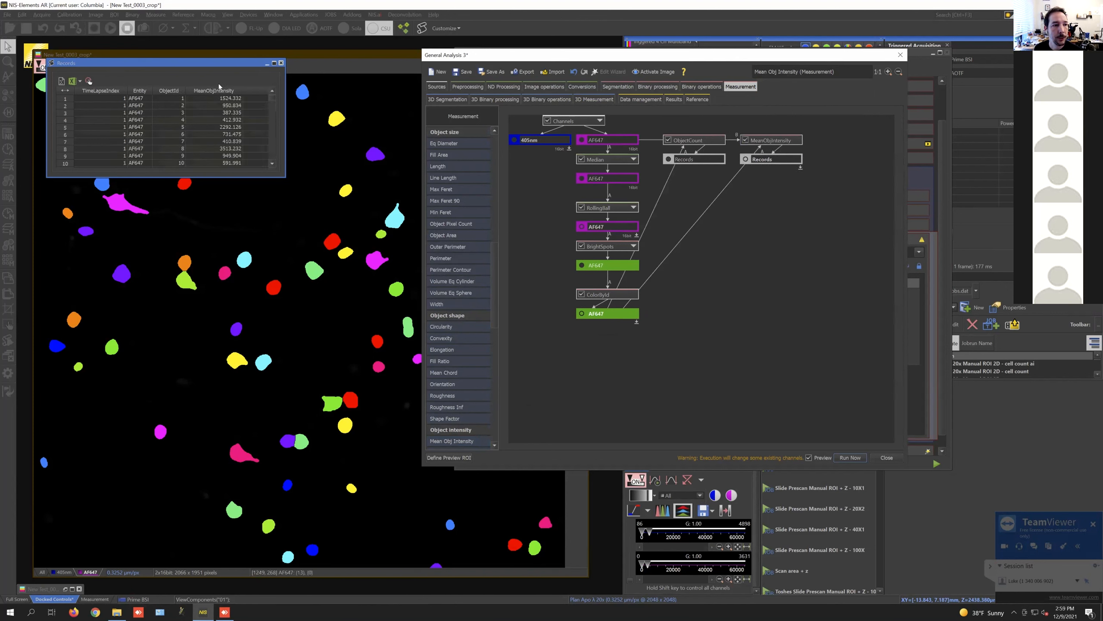
pyautogui.moveTo(204, 64); pyautogui.dragTo(273, 82)
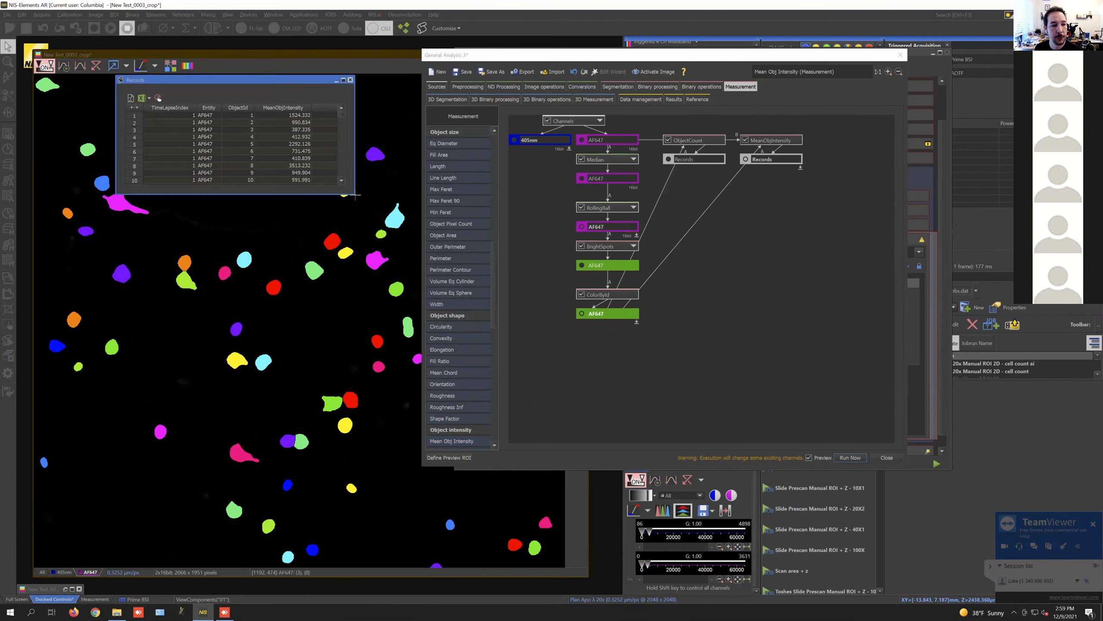
pyautogui.moveTo(354, 194); pyautogui.dragTo(353, 323)
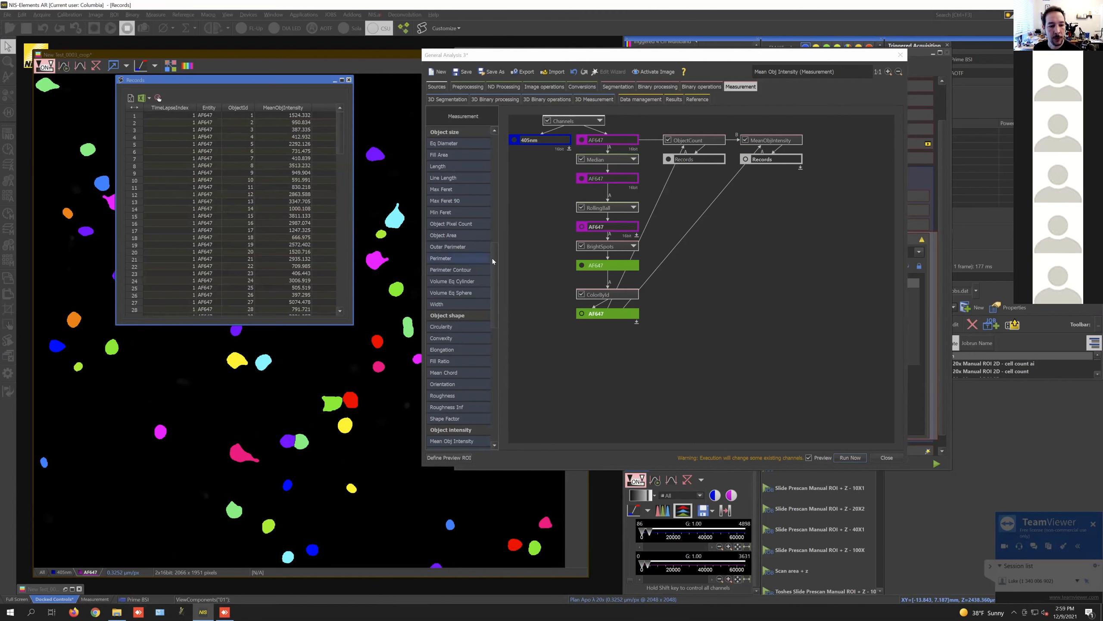
# Step: Add an Object Area measurement fed by the Color by Id binary and preview its Records table
pyautogui.scroll(-5, 495, 261)
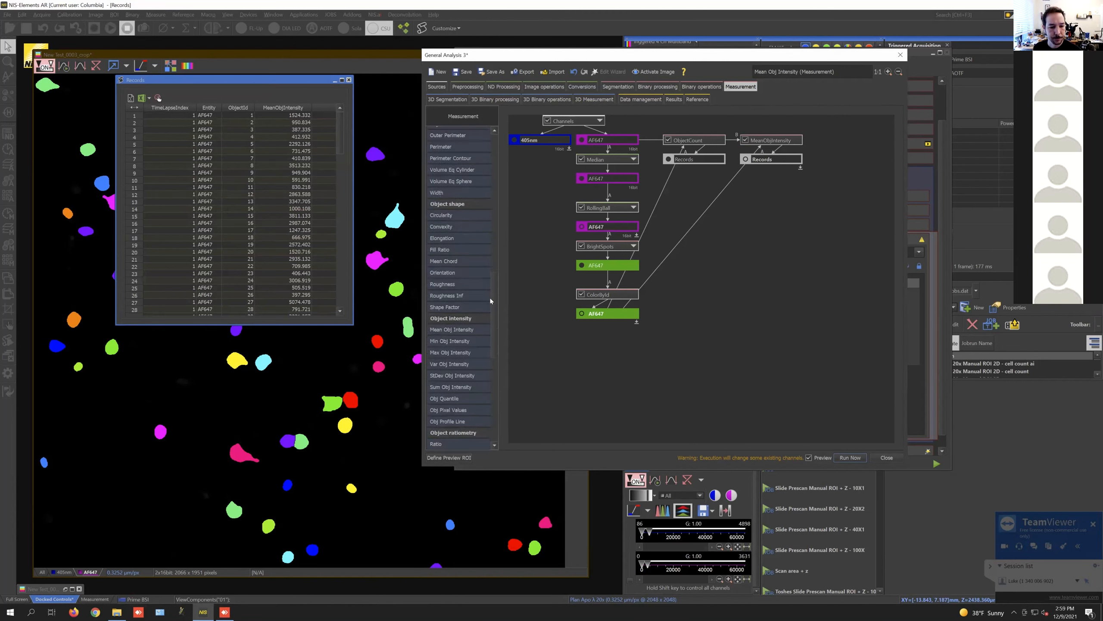
pyautogui.scroll(5, 443, 434)
pyautogui.moveTo(445, 441); pyautogui.dragTo(619, 307)
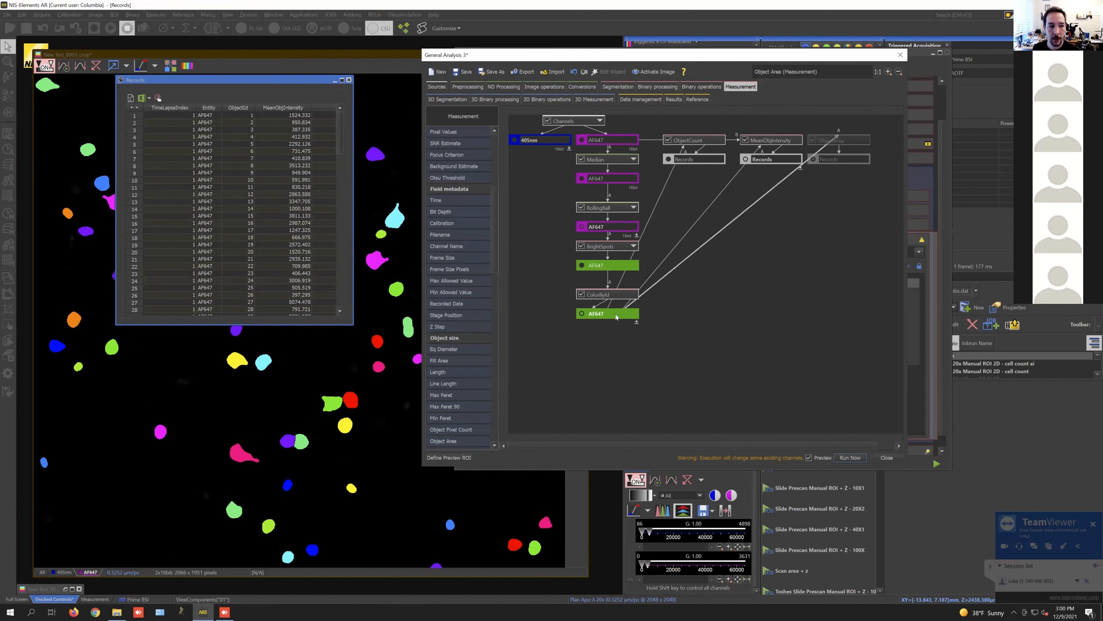
pyautogui.click(746, 159)
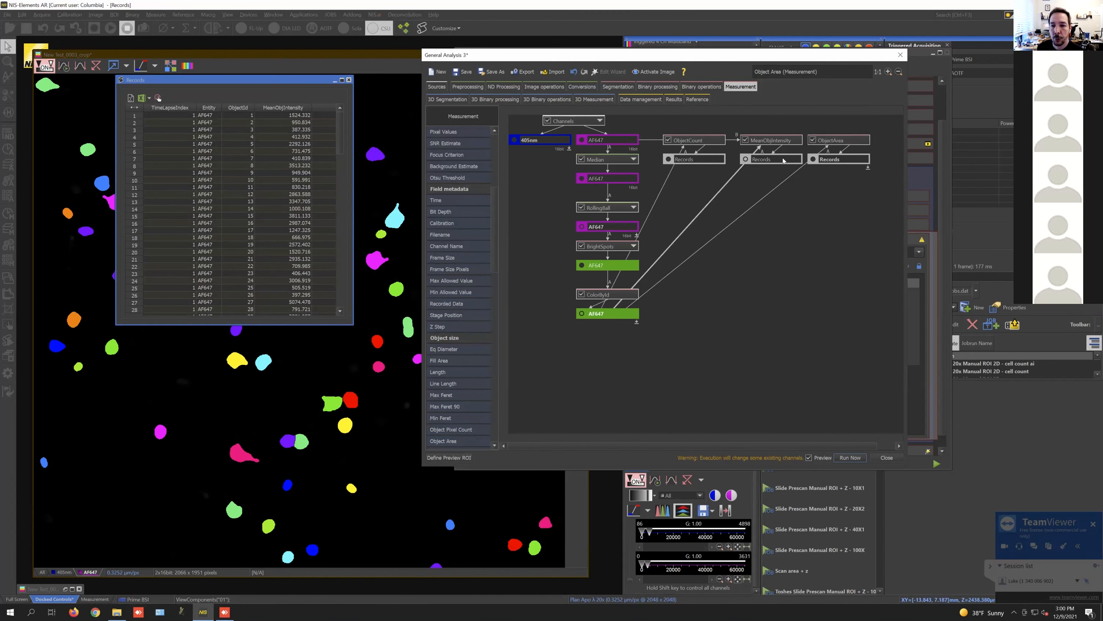
pyautogui.click(669, 159)
pyautogui.click(746, 159)
pyautogui.click(813, 159)
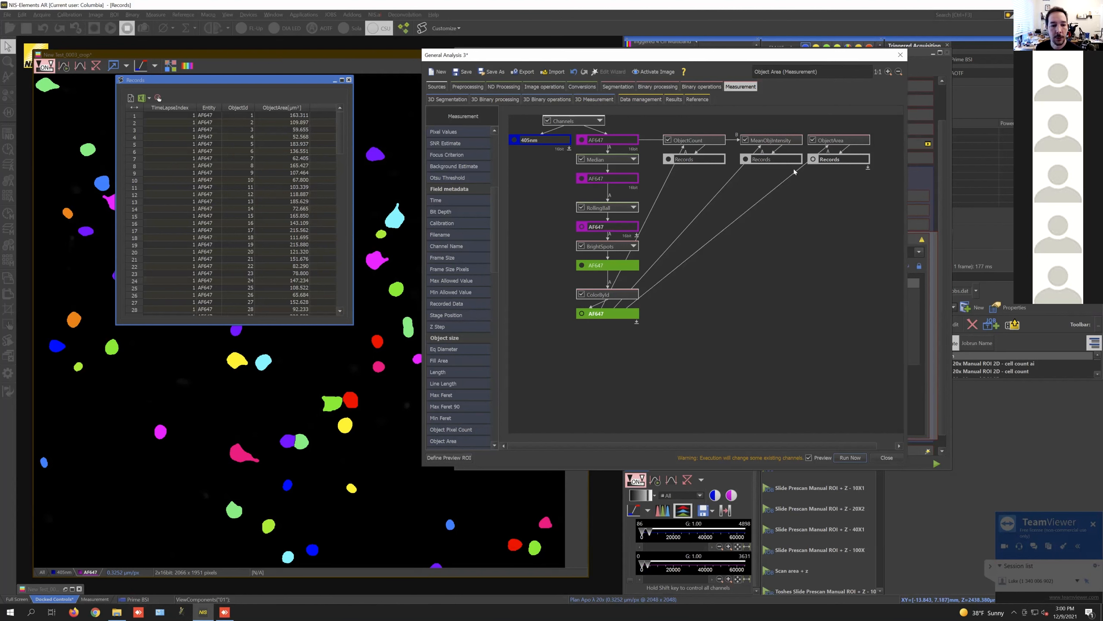
# Step: Search the operations for "merg", join the Mean Obj Intensity and Object Area records with Join Records, and widen the preview table
pyautogui.click(830, 71)
pyautogui.write('merg')
pyautogui.moveTo(446, 202); pyautogui.dragTo(792, 212)
pyautogui.moveTo(776, 166); pyautogui.dragTo(773, 162)
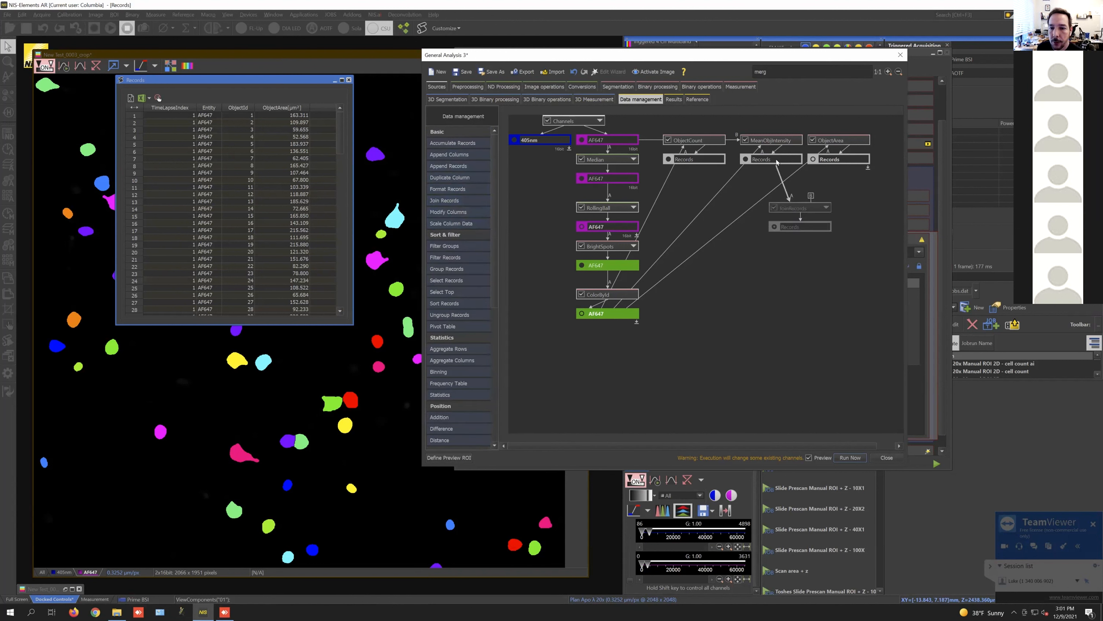
pyautogui.moveTo(811, 196); pyautogui.dragTo(835, 162)
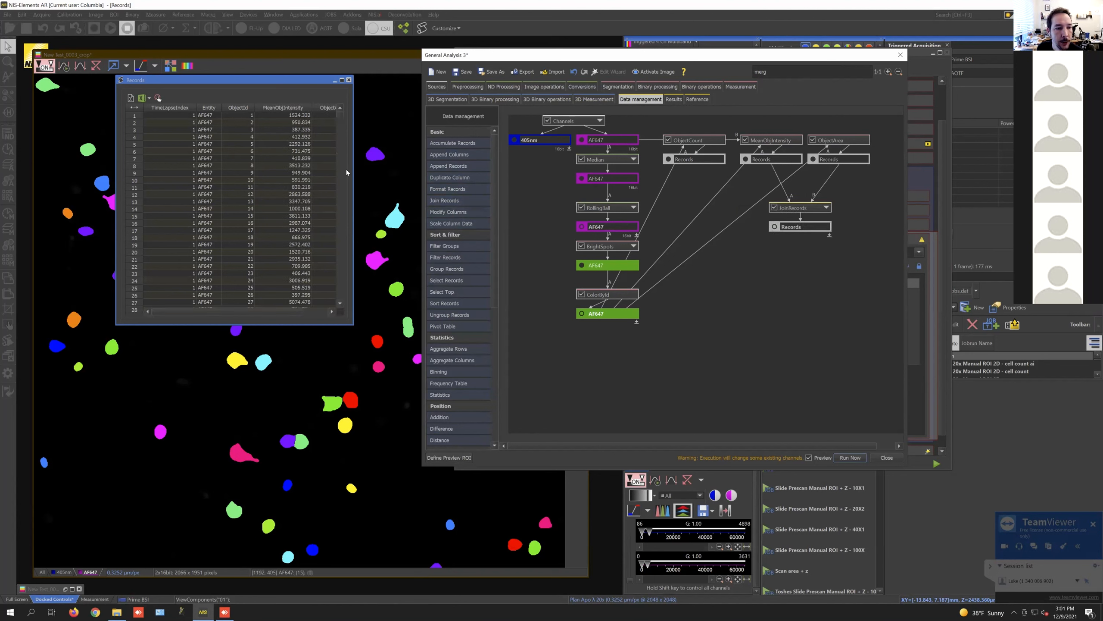
pyautogui.moveTo(353, 174); pyautogui.dragTo(421, 173)
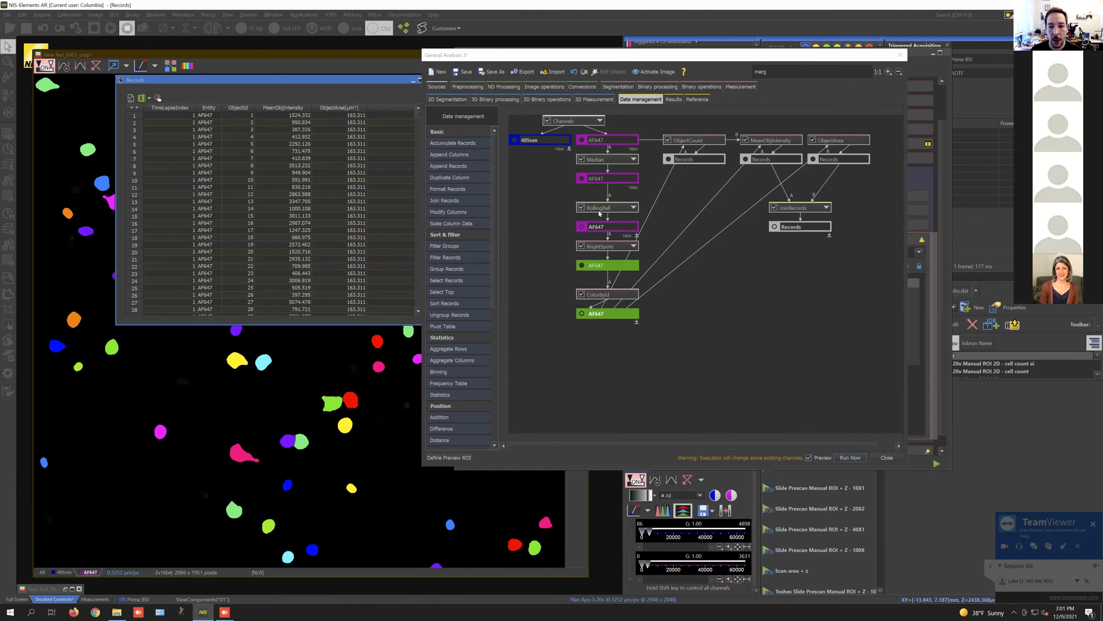
# Step: Save the analysis as "wkshp cell example" and close the recipe editor
pyautogui.click(462, 74)
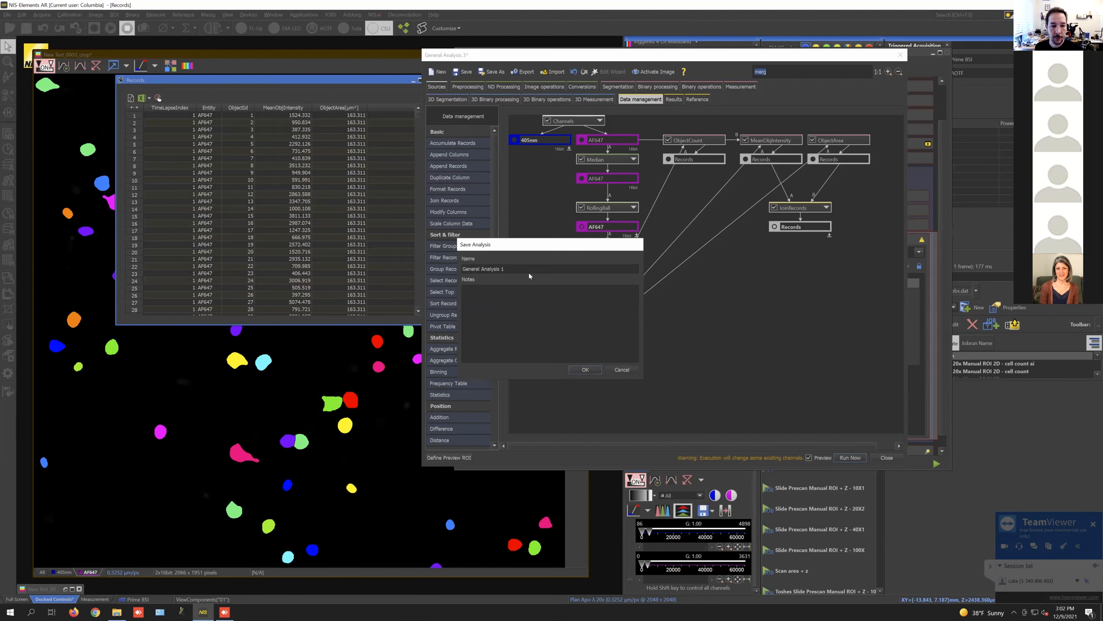
pyautogui.moveTo(503, 269); pyautogui.dragTo(439, 269)
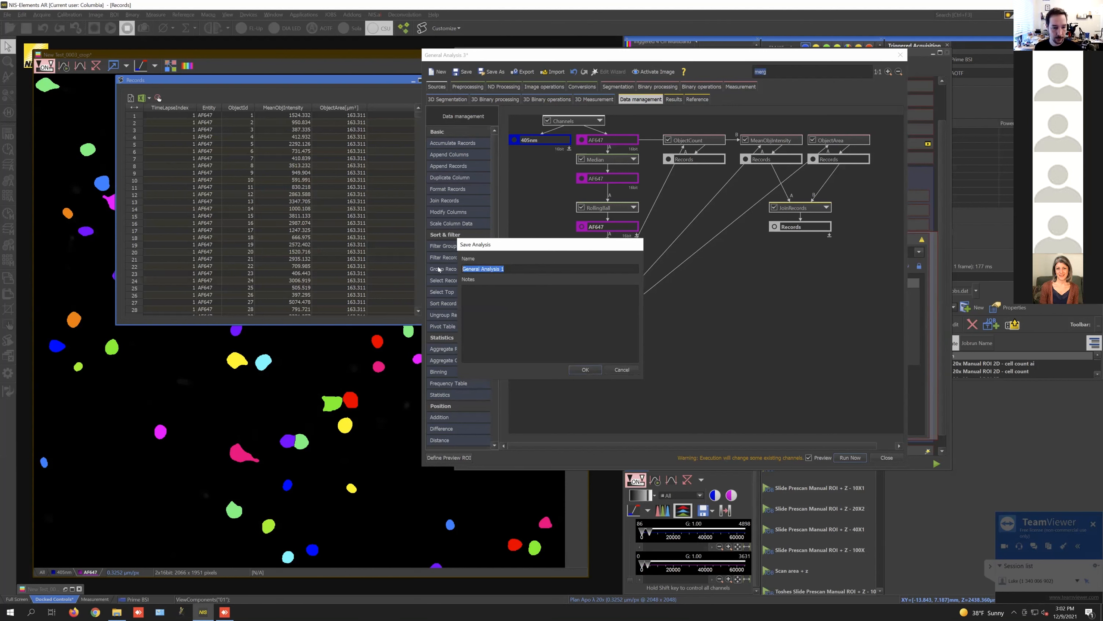
pyautogui.write('wksh')
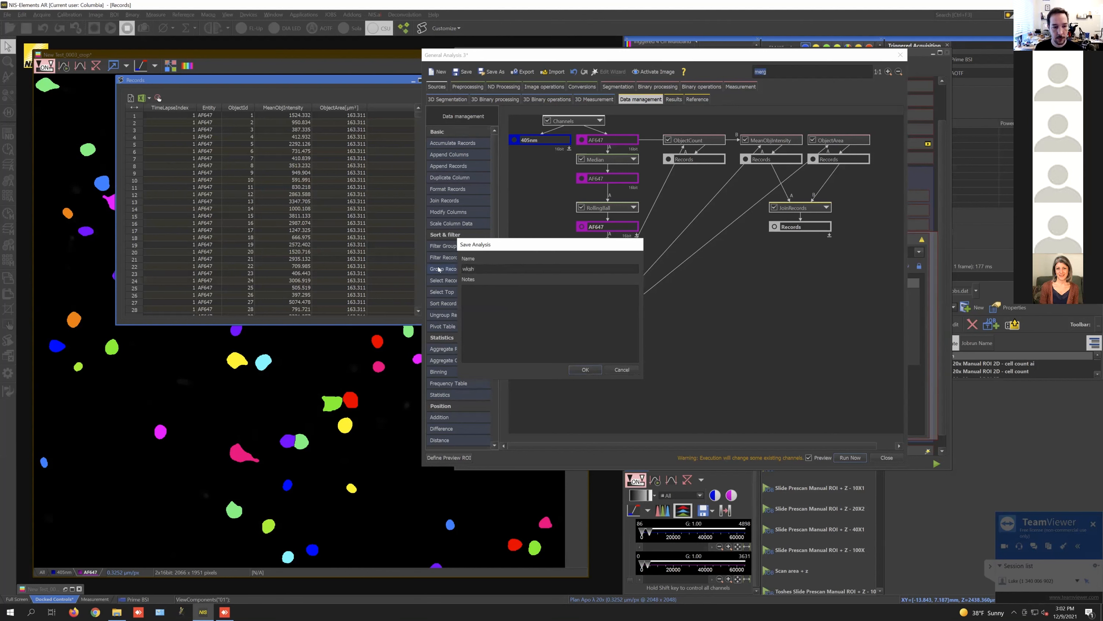
pyautogui.write('p cell examp')
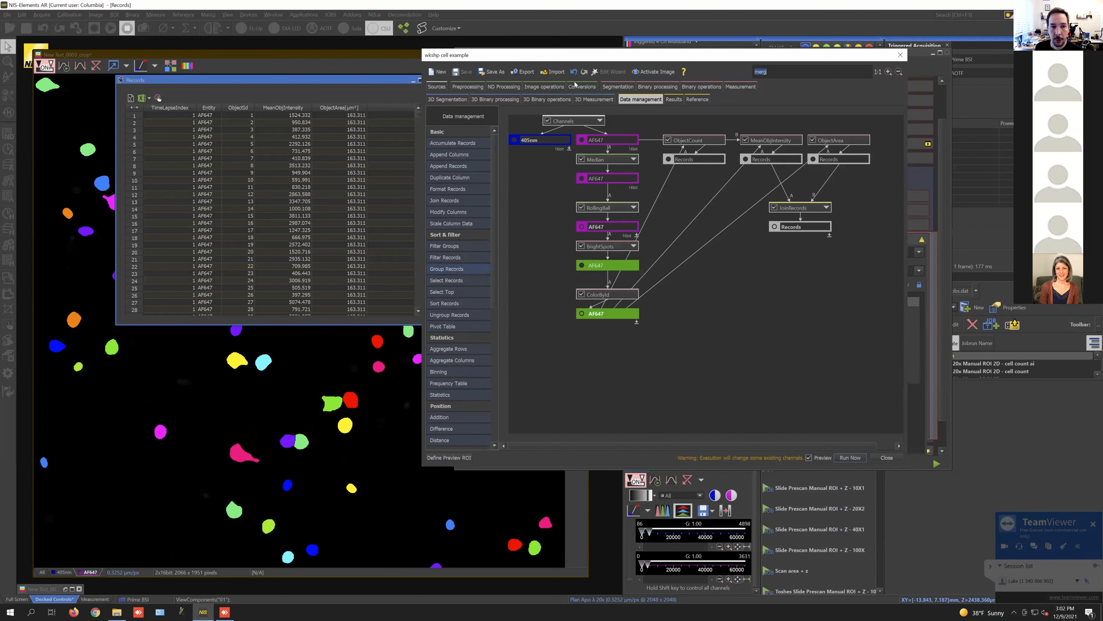
pyautogui.moveTo(574, 62); pyautogui.dragTo(552, 64)
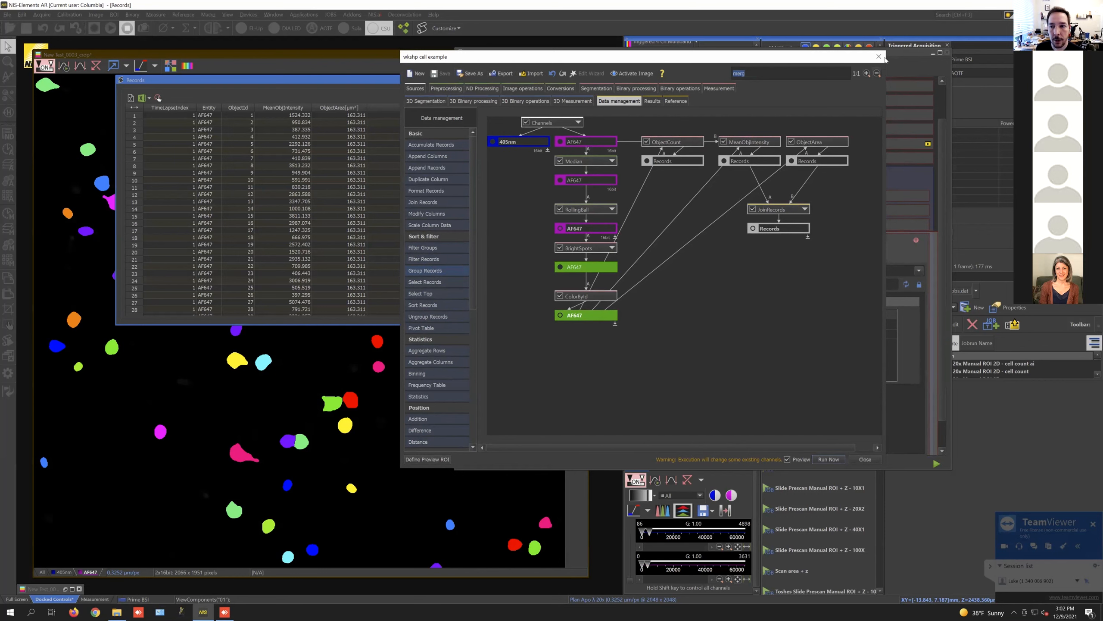
pyautogui.press('Escape')
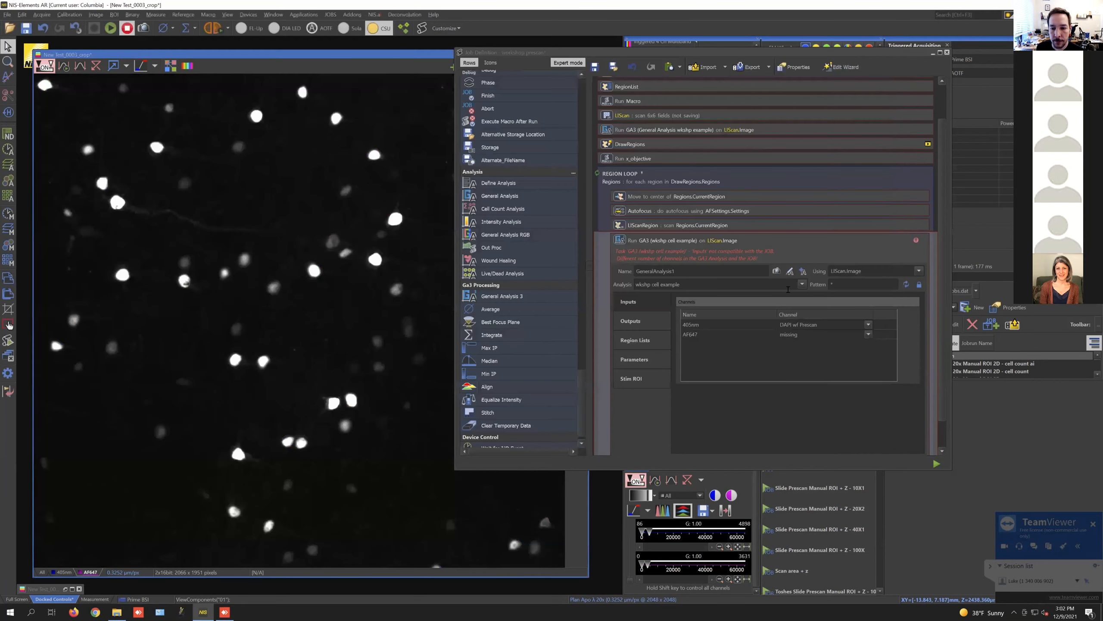
# Step: Assign the GA3 Workshop analysis to the region loop's GA3 task and open that recipe for editing
pyautogui.click(802, 285)
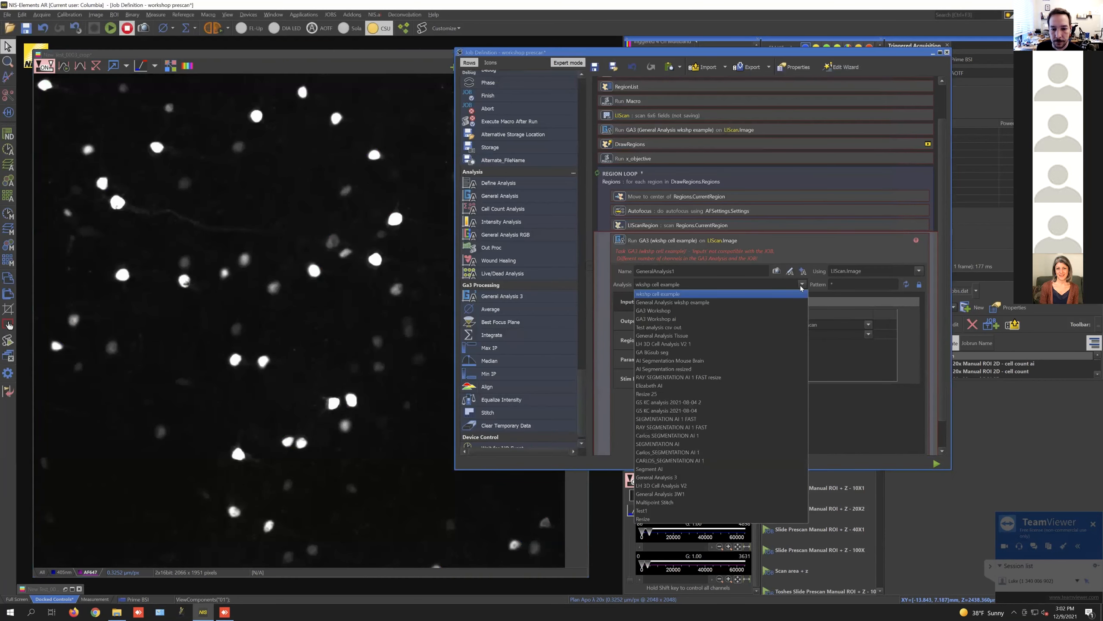
pyautogui.click(703, 310)
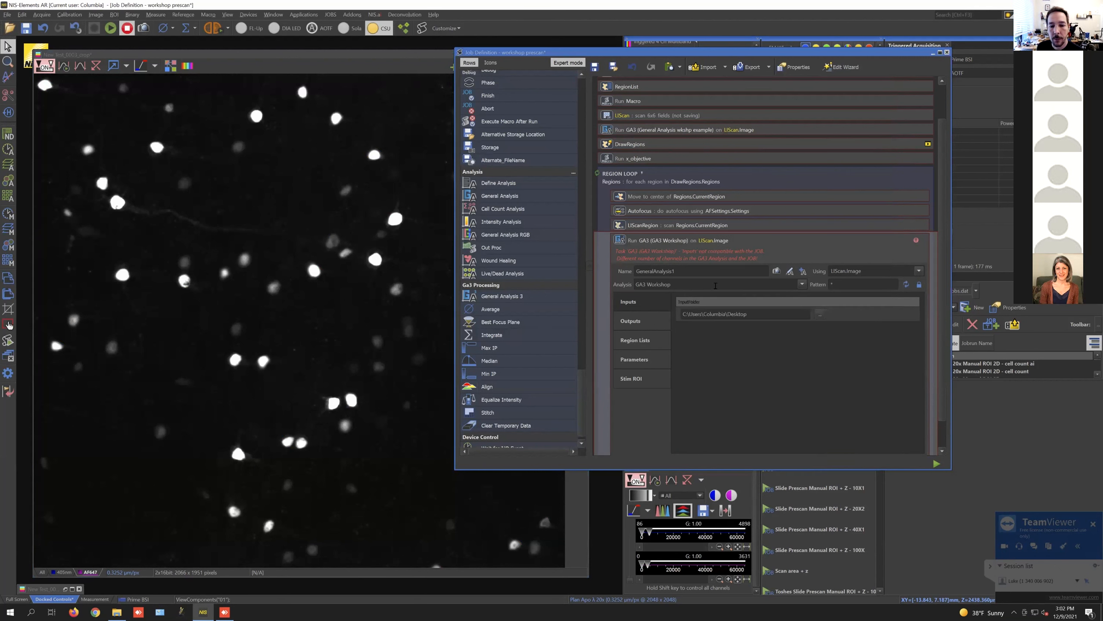
pyautogui.click(802, 284)
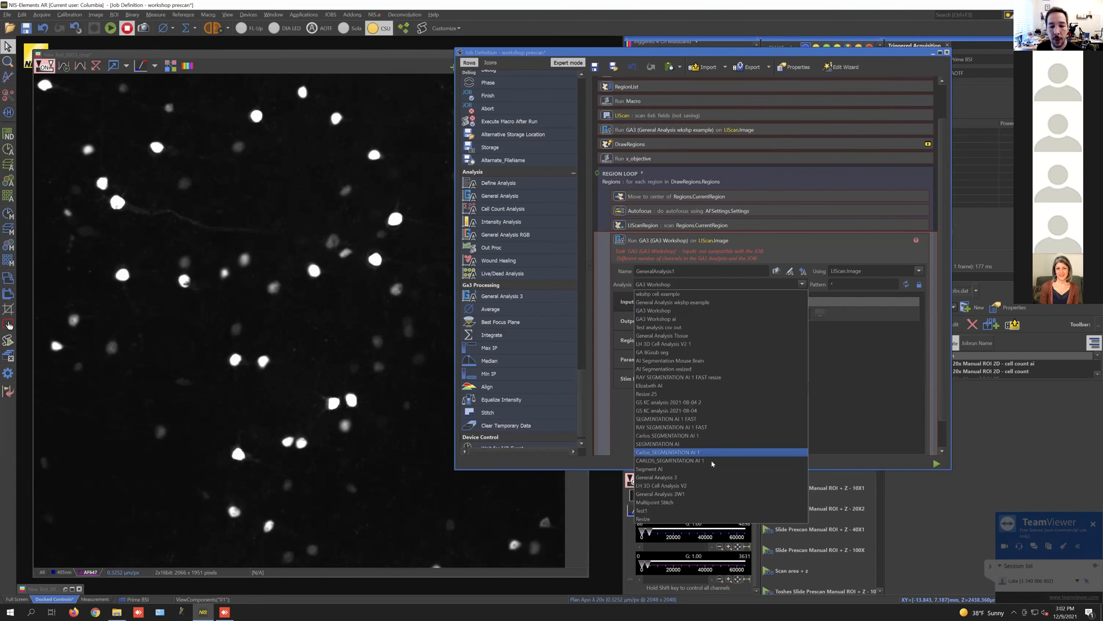
pyautogui.click(691, 310)
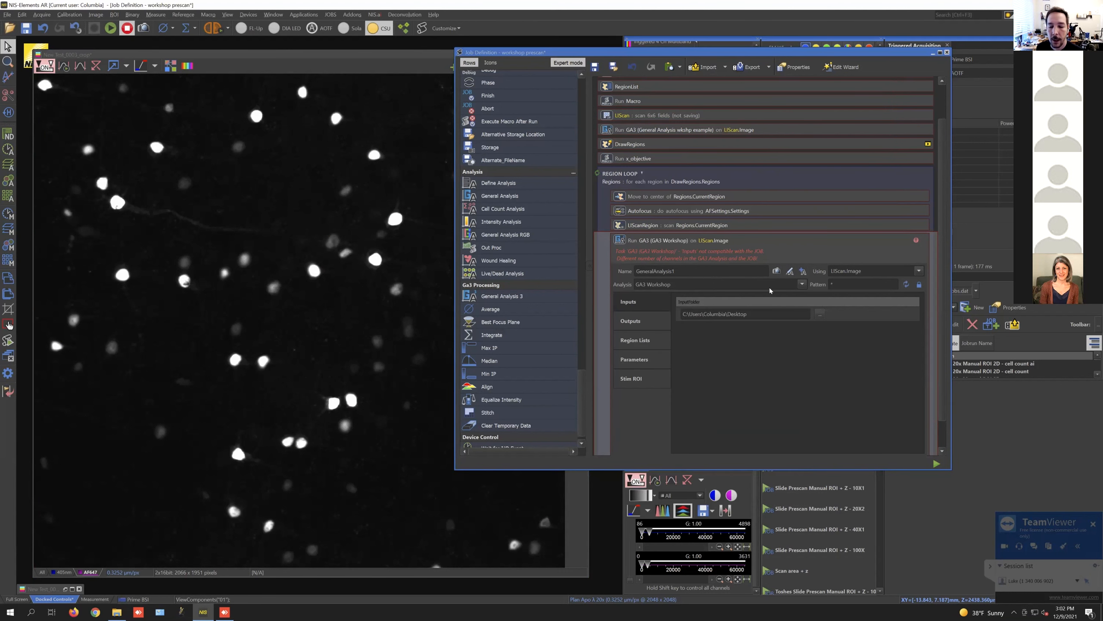
pyautogui.click(790, 273)
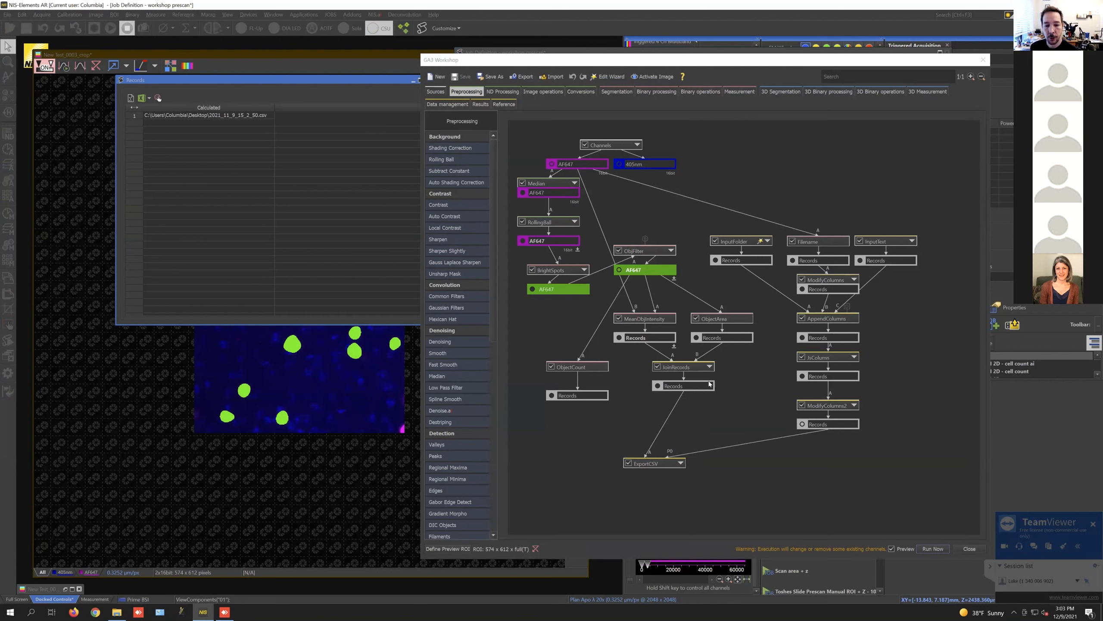
# Step: Move the object count, mean intensity, object area and join nodes together, away from the file-naming nodes
pyautogui.moveTo(742, 405); pyautogui.dragTo(563, 306)
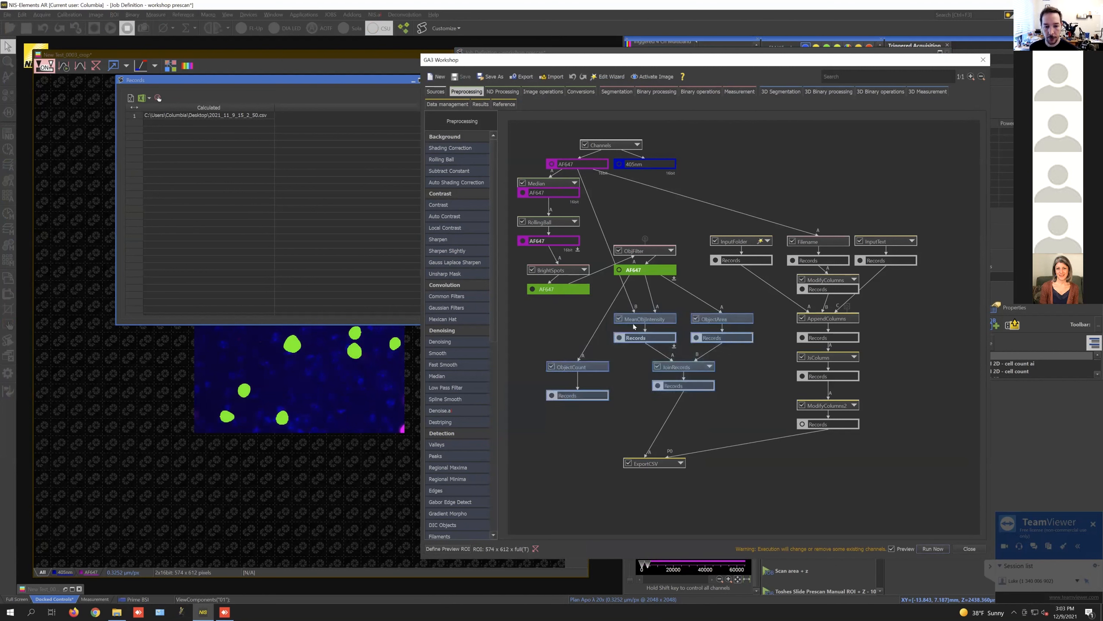
pyautogui.moveTo(634, 326); pyautogui.dragTo(577, 335)
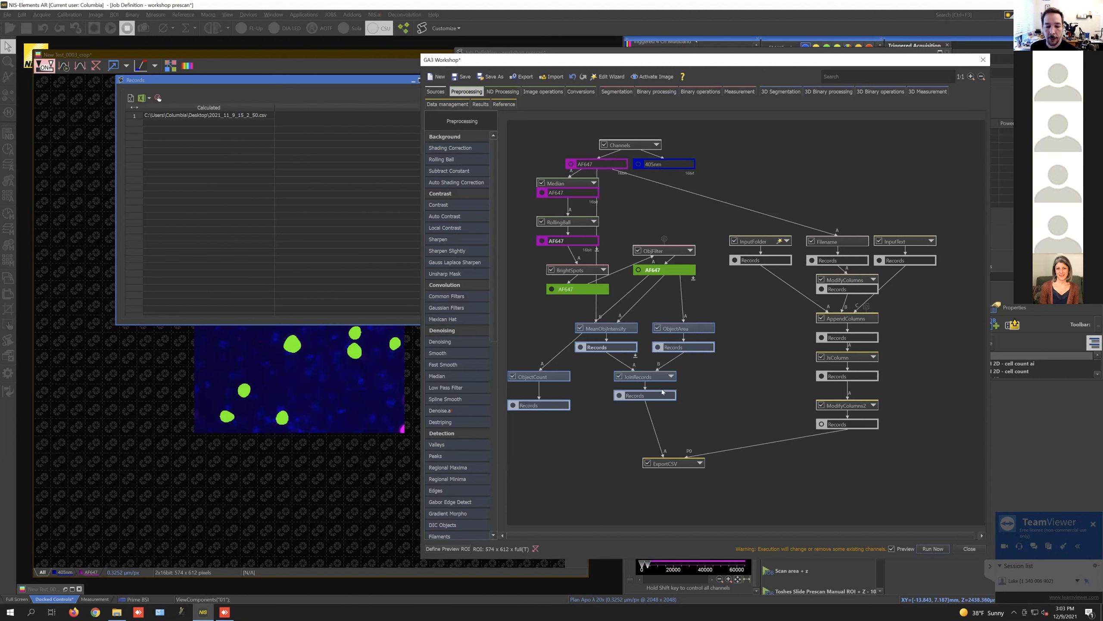
pyautogui.click(676, 423)
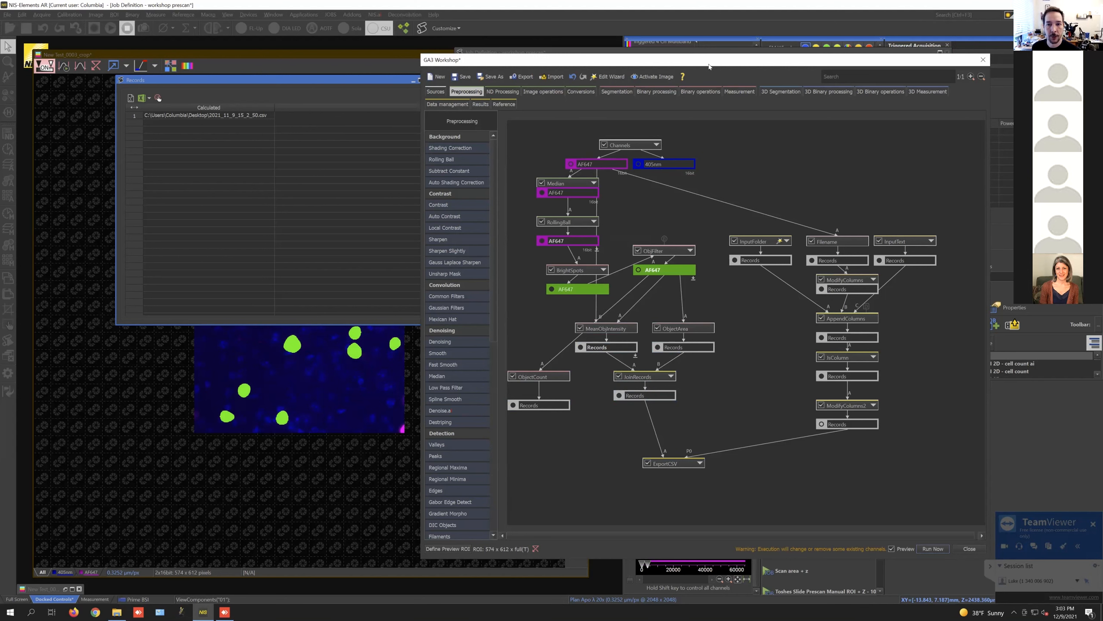
# Step: Browse the results and reference operations for the table-to-CSV export
pyautogui.moveTo(679, 60); pyautogui.dragTo(502, 44)
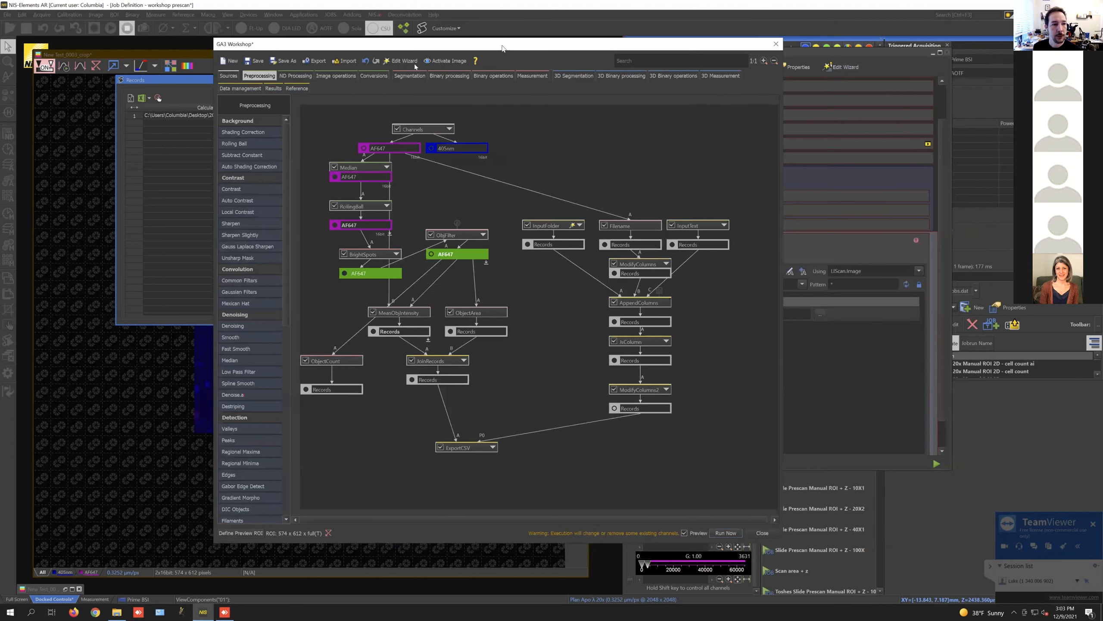
pyautogui.click(272, 89)
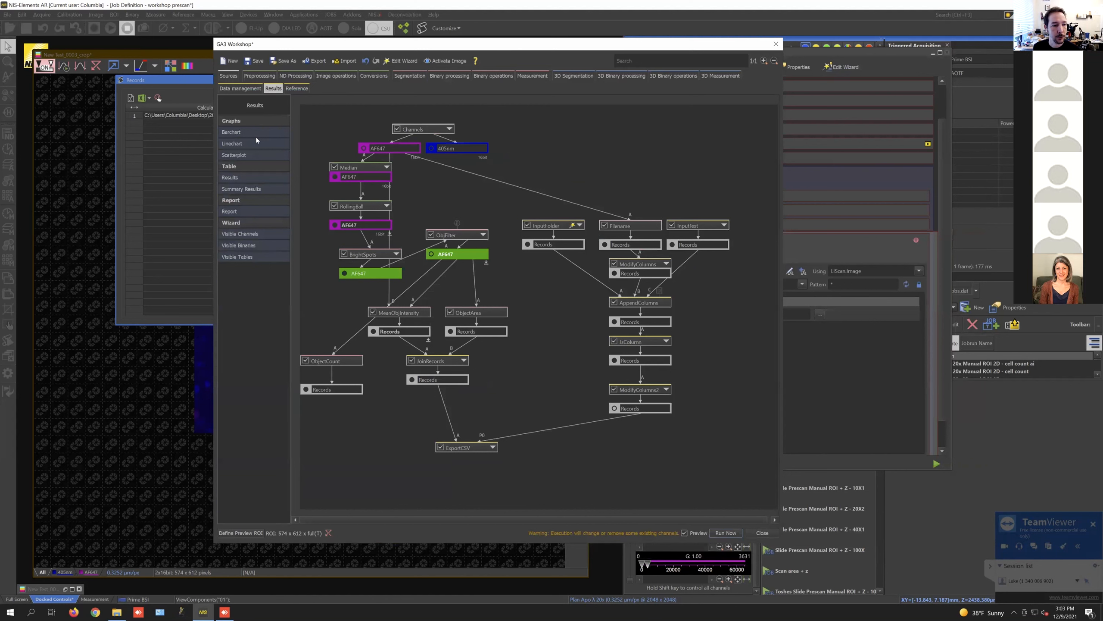
pyautogui.click(297, 89)
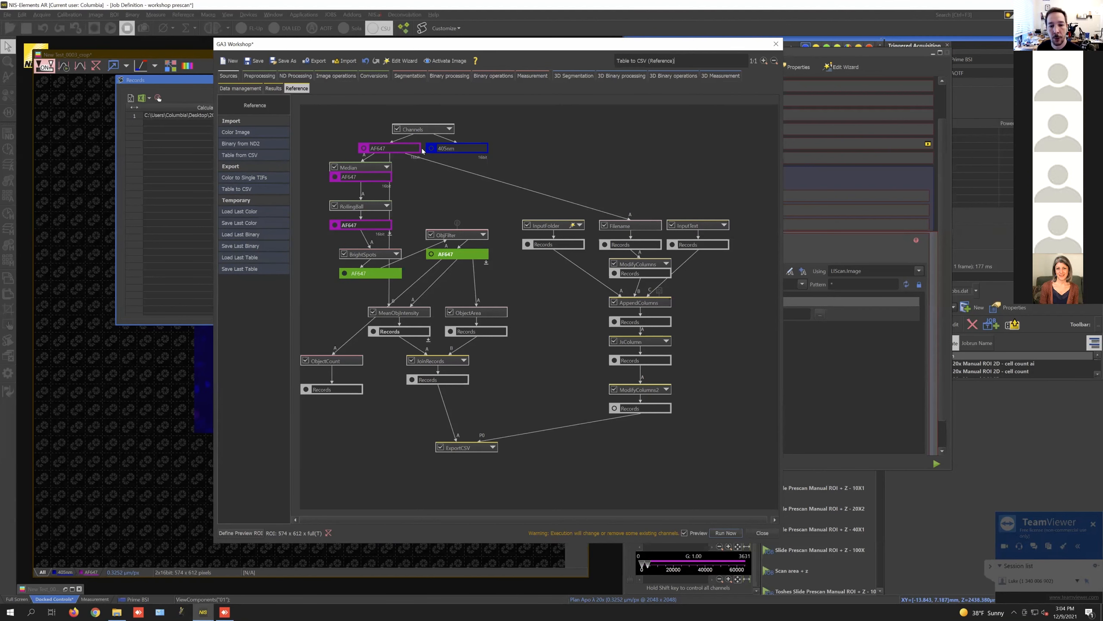
# Step: Examine the settings of the InputText, ModifyColumns and JsColumn nodes that build the CSV file name, and close the recipe
pyautogui.click(725, 225)
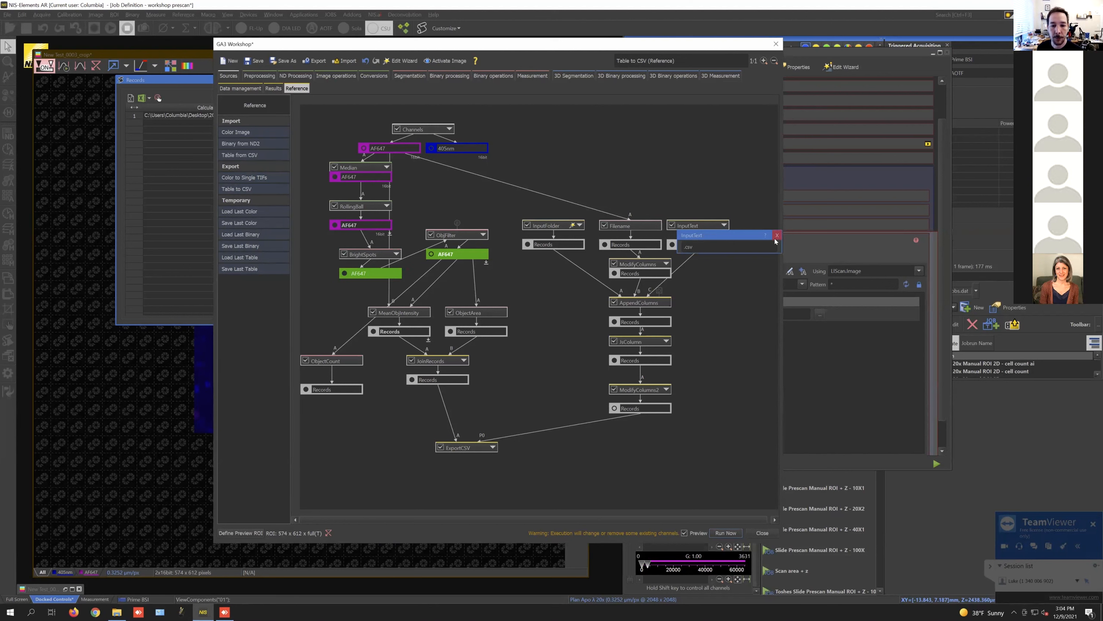
pyautogui.click(778, 235)
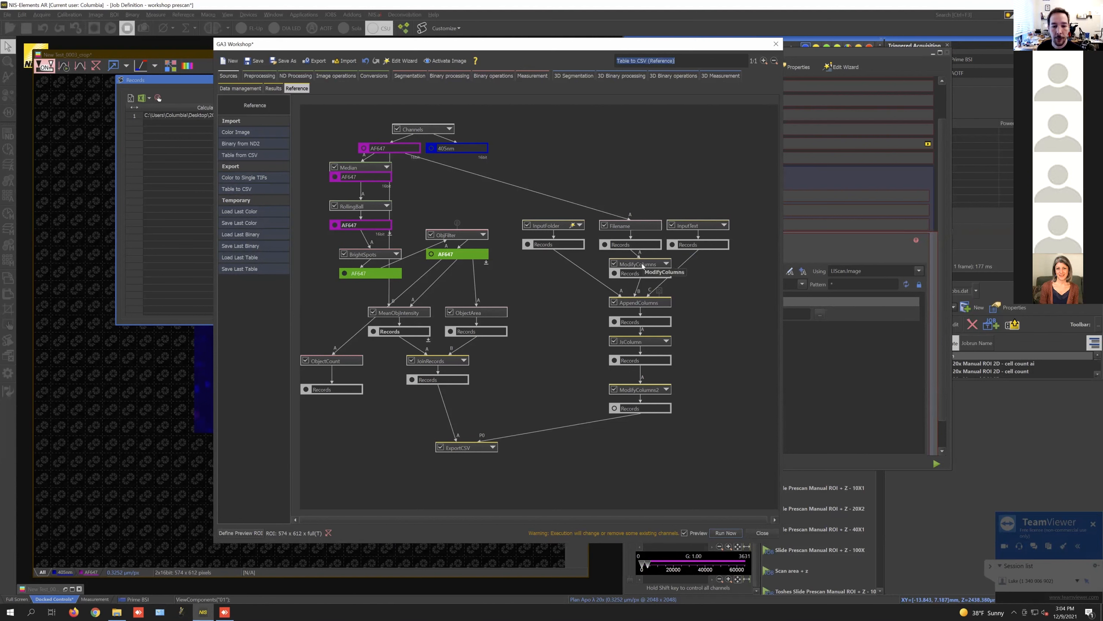
pyautogui.click(666, 265)
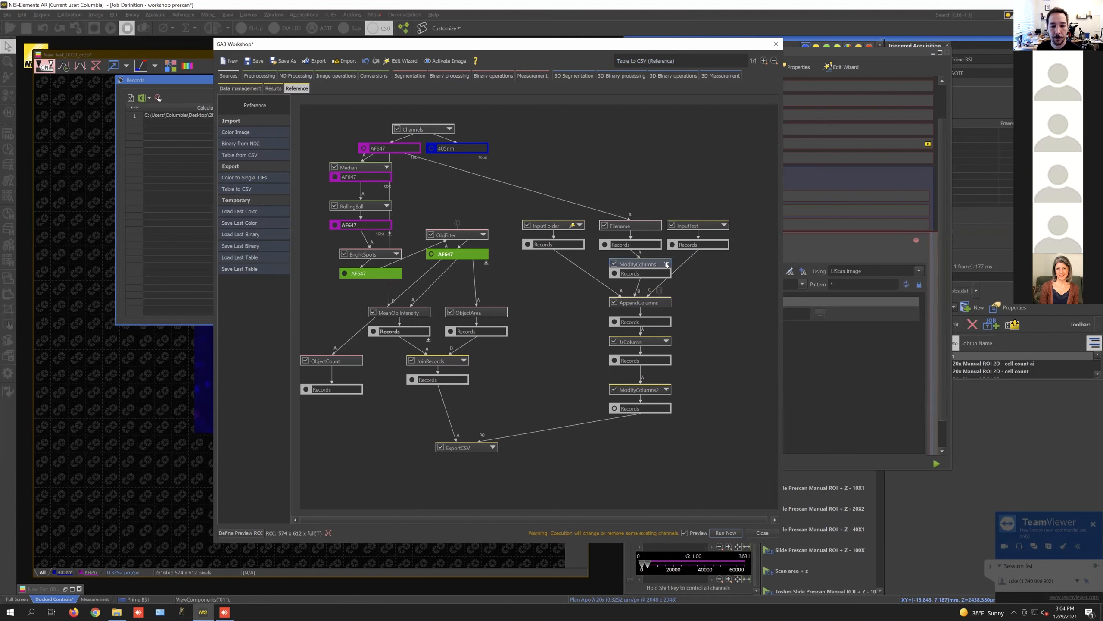
pyautogui.click(667, 264)
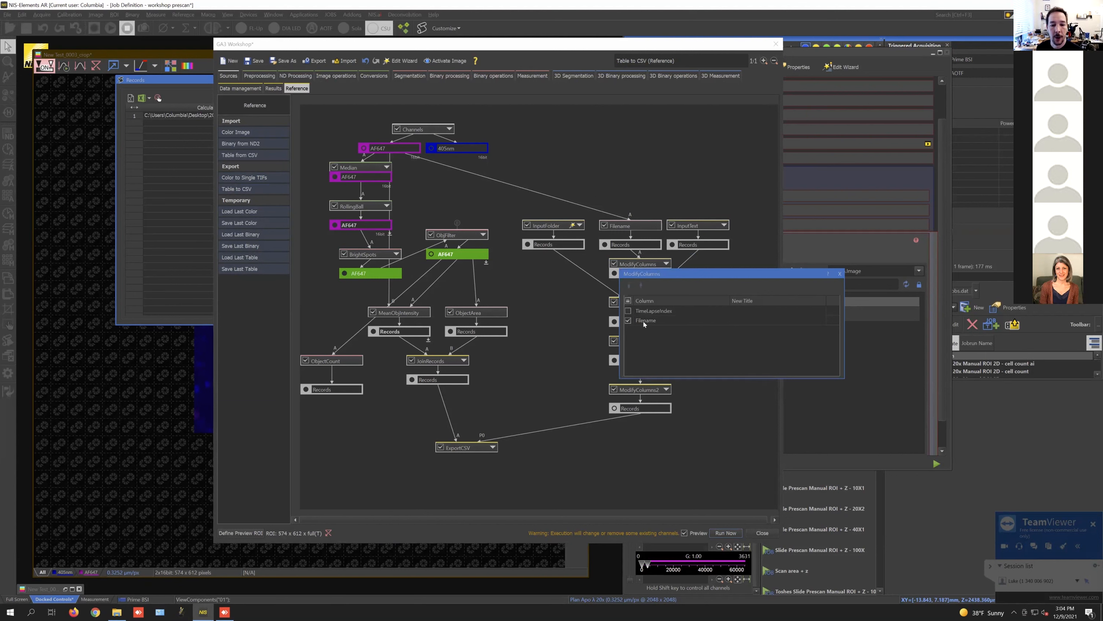
pyautogui.click(840, 273)
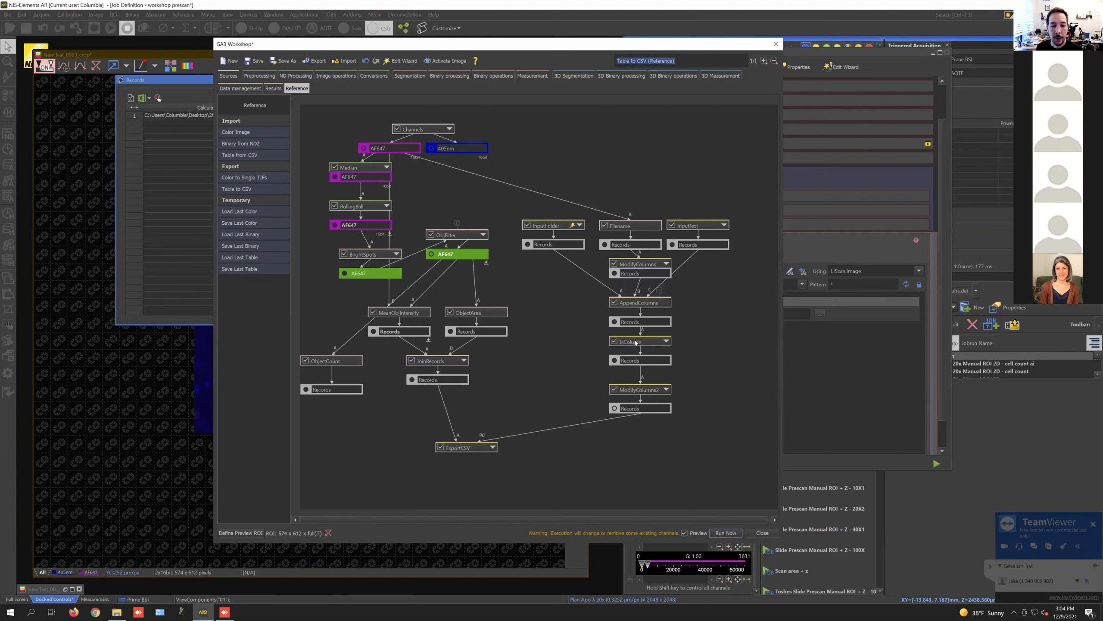
pyautogui.click(666, 341)
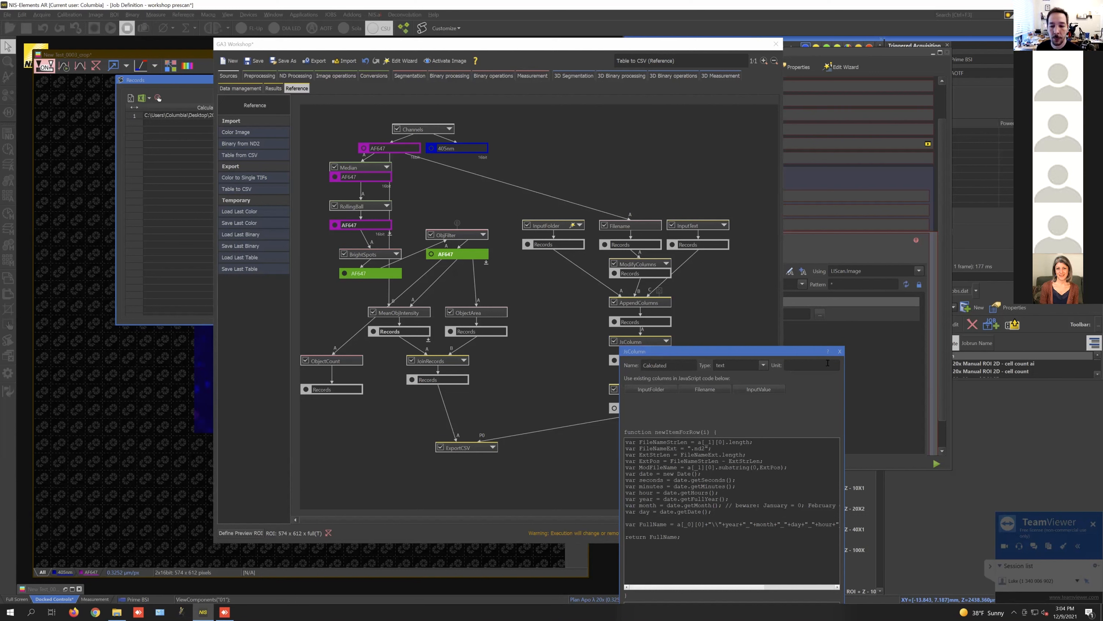
pyautogui.click(839, 351)
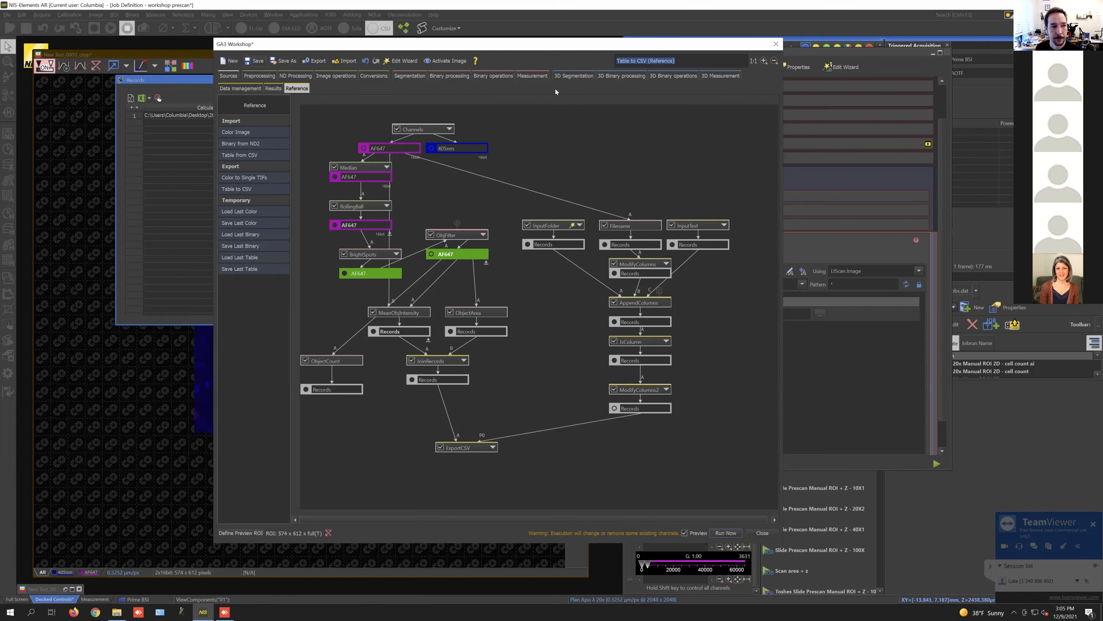
pyautogui.click(776, 46)
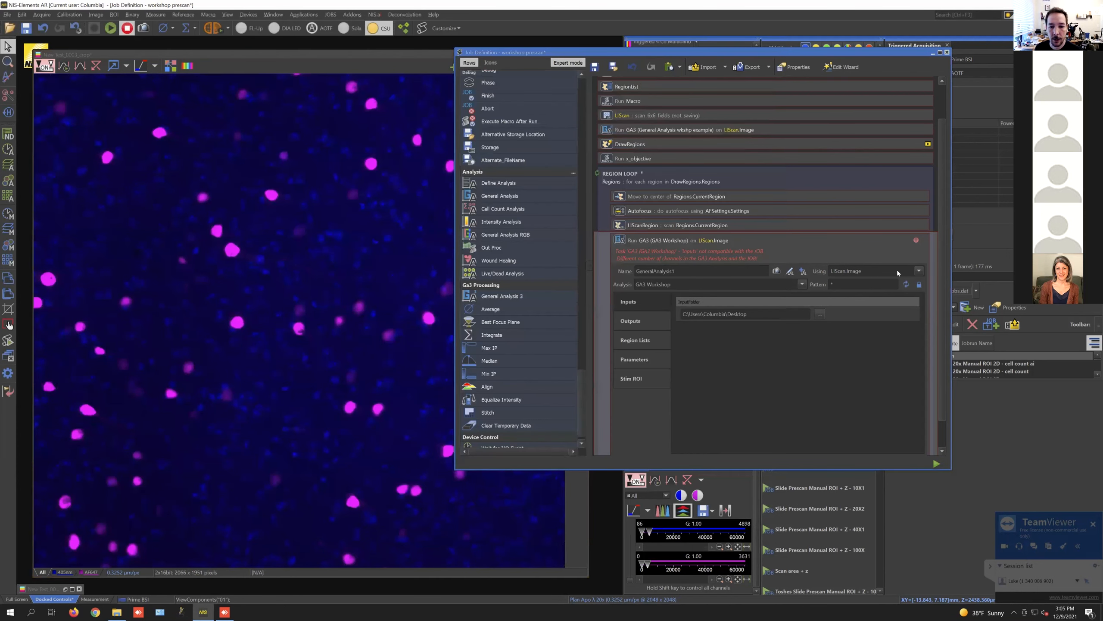
pyautogui.click(803, 285)
pyautogui.click(804, 285)
pyautogui.click(804, 285)
pyautogui.click(803, 285)
# Step: Delete the General Analysis wkshp example GA3 task that precedes DrawRegions in the job
pyautogui.scroll(2, 794, 273)
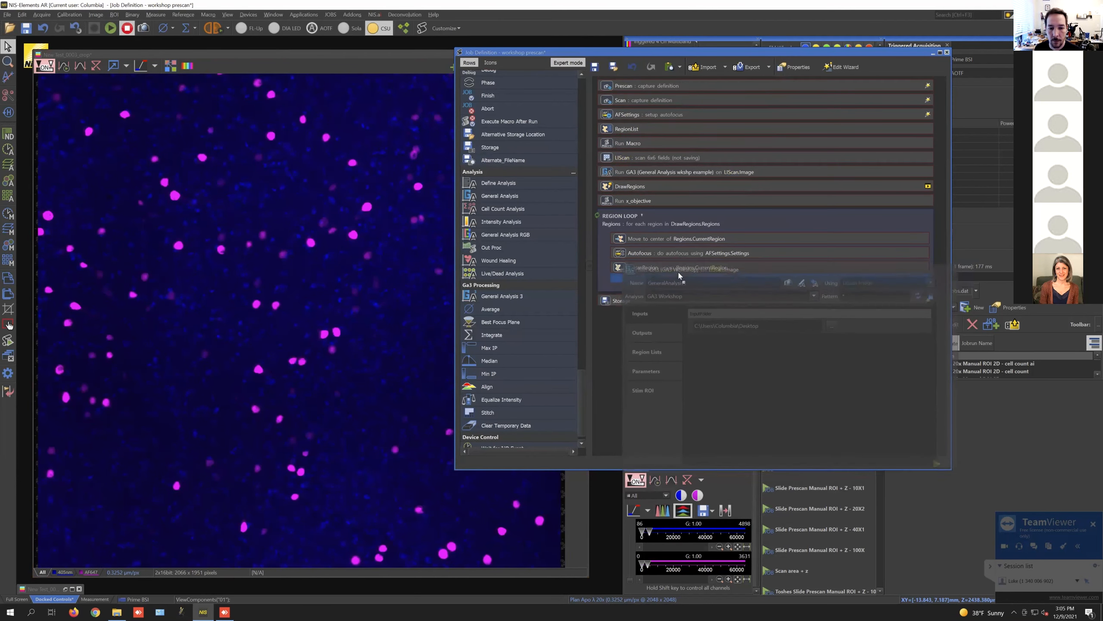
pyautogui.rightClick(690, 174)
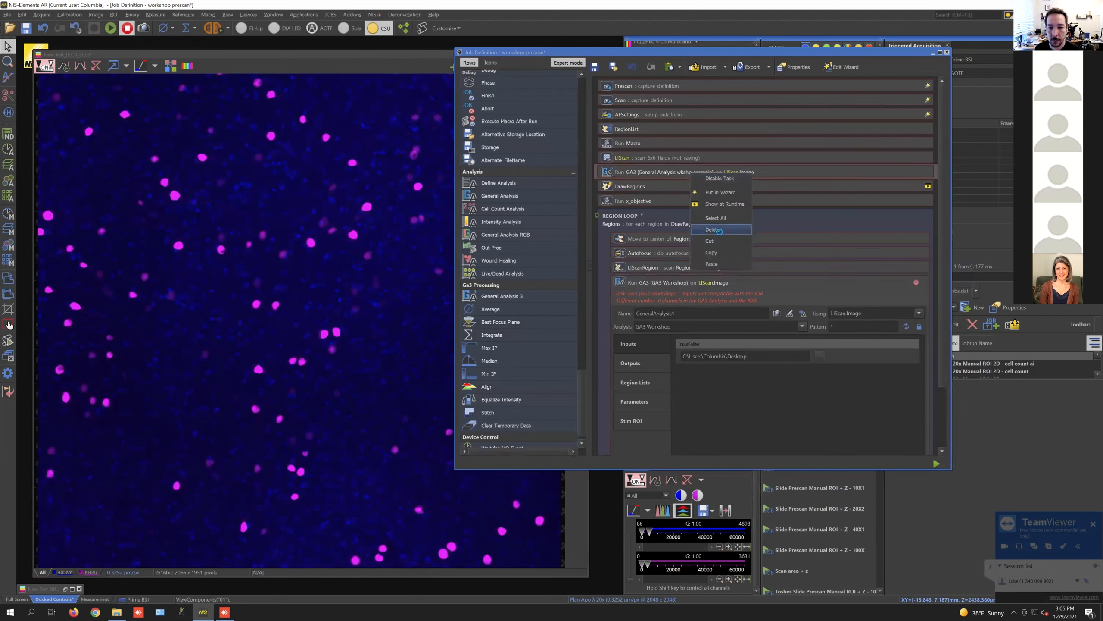
pyautogui.click(719, 231)
pyautogui.click(565, 335)
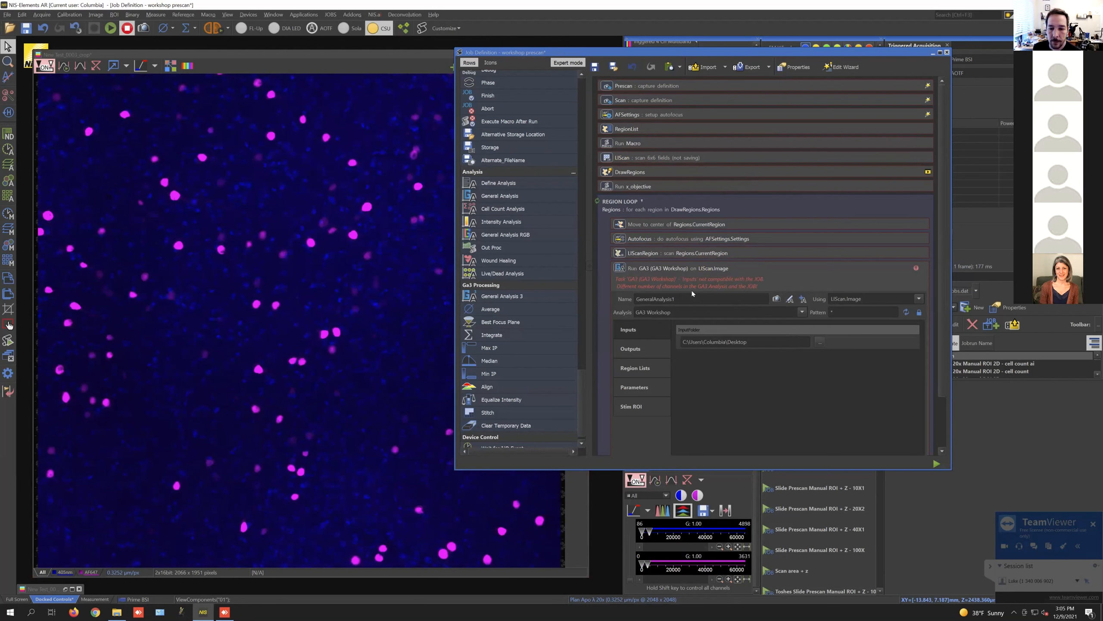
# Step: Set the GA3 Workshop task to use LIScanRegion.Image and review its outputs, region lists and parameters
pyautogui.click(919, 300)
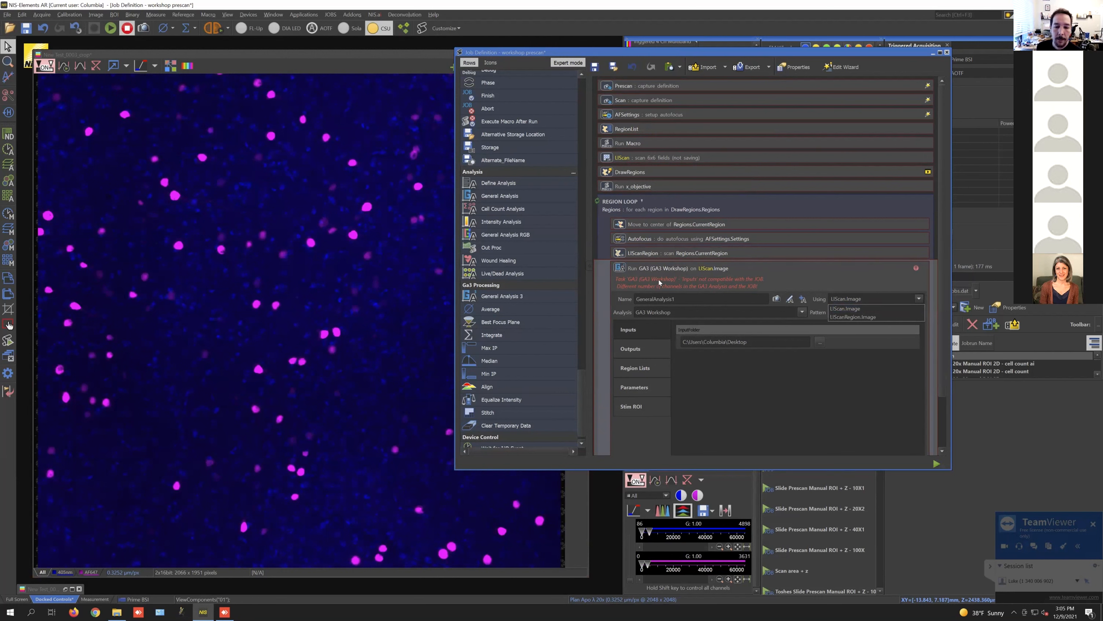
pyautogui.click(841, 317)
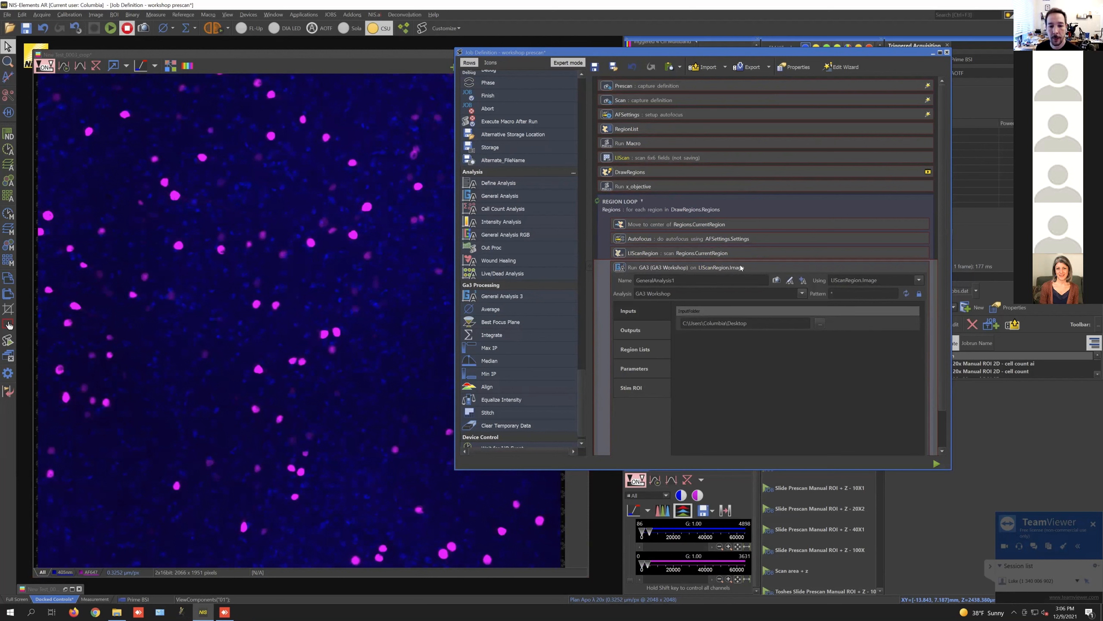
pyautogui.click(657, 329)
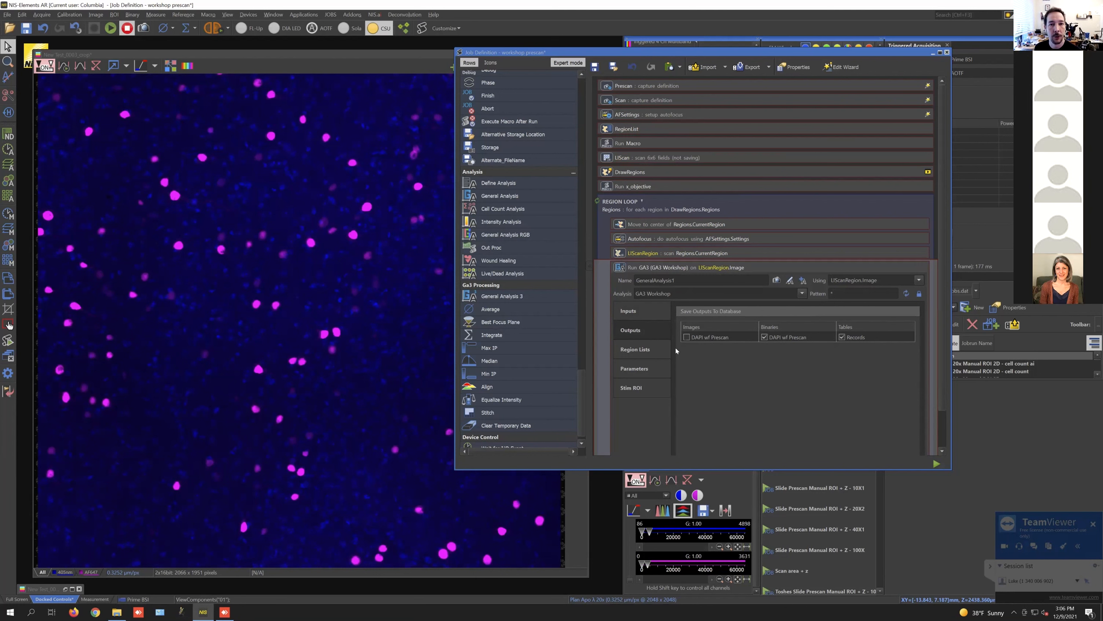
pyautogui.click(649, 350)
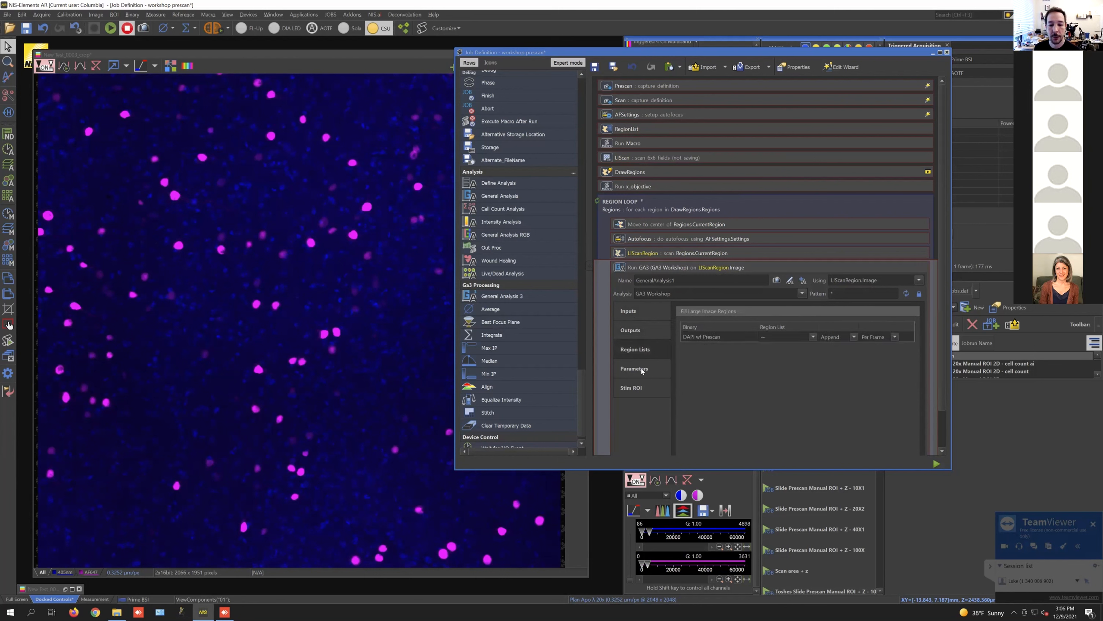
pyautogui.click(642, 370)
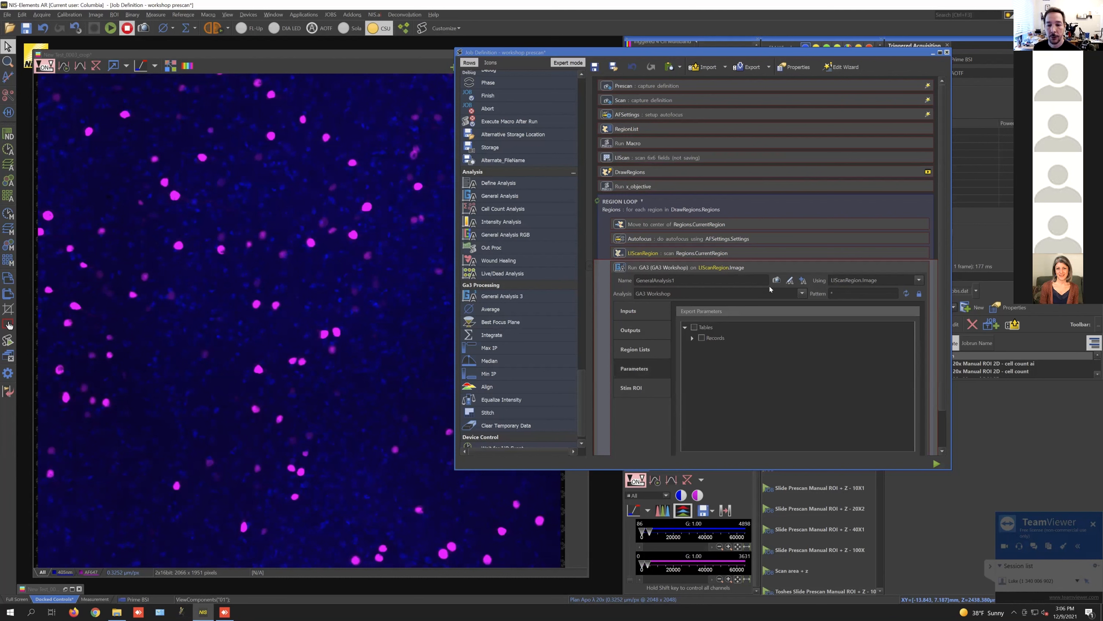
pyautogui.click(748, 264)
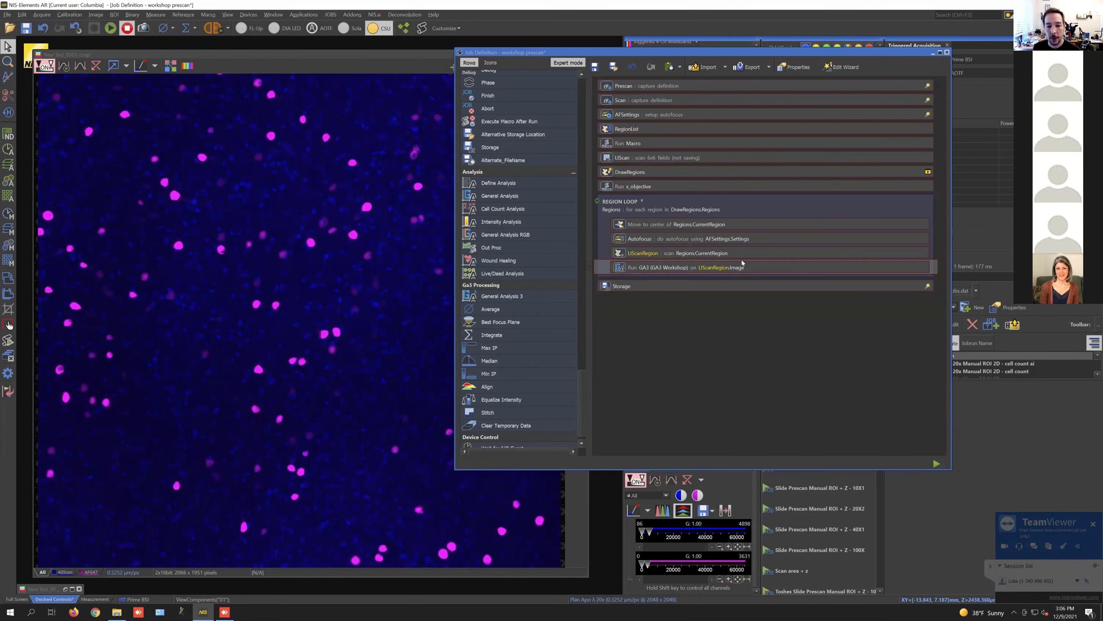
# Step: Include the GA3 Workshop analysis task in the job wizard and save the job
pyautogui.click(773, 268)
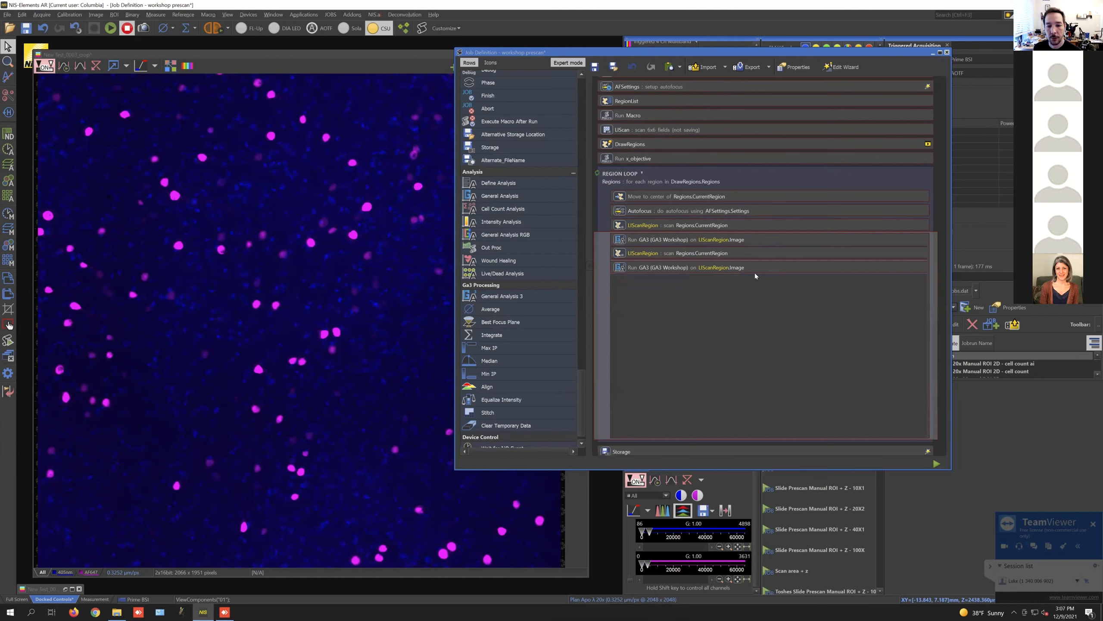
pyautogui.rightClick(771, 242)
pyautogui.click(802, 286)
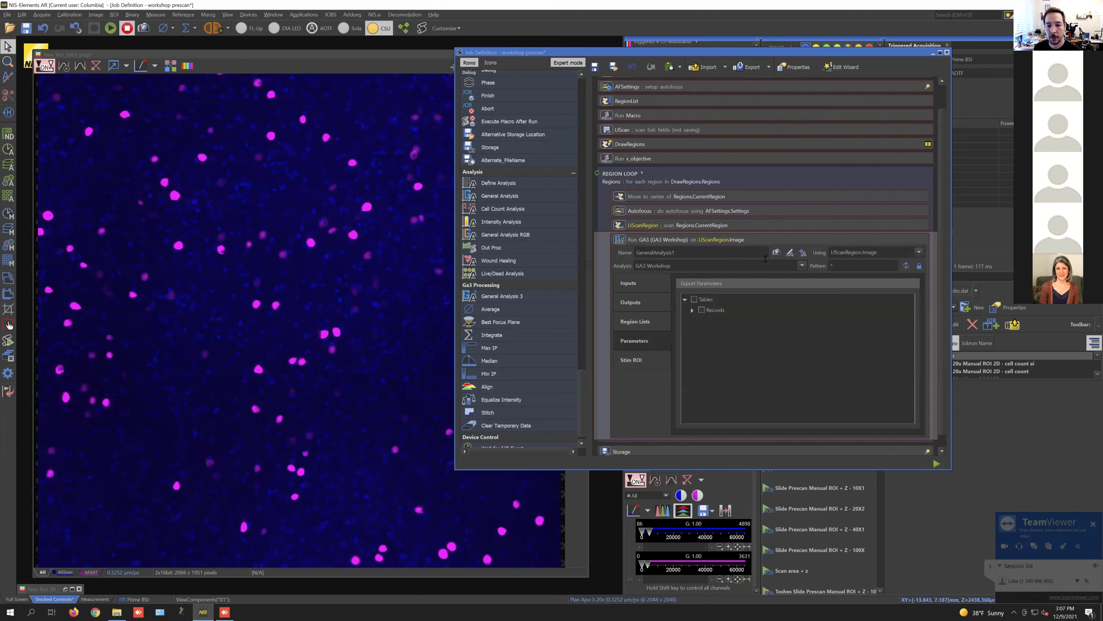
pyautogui.click(760, 240)
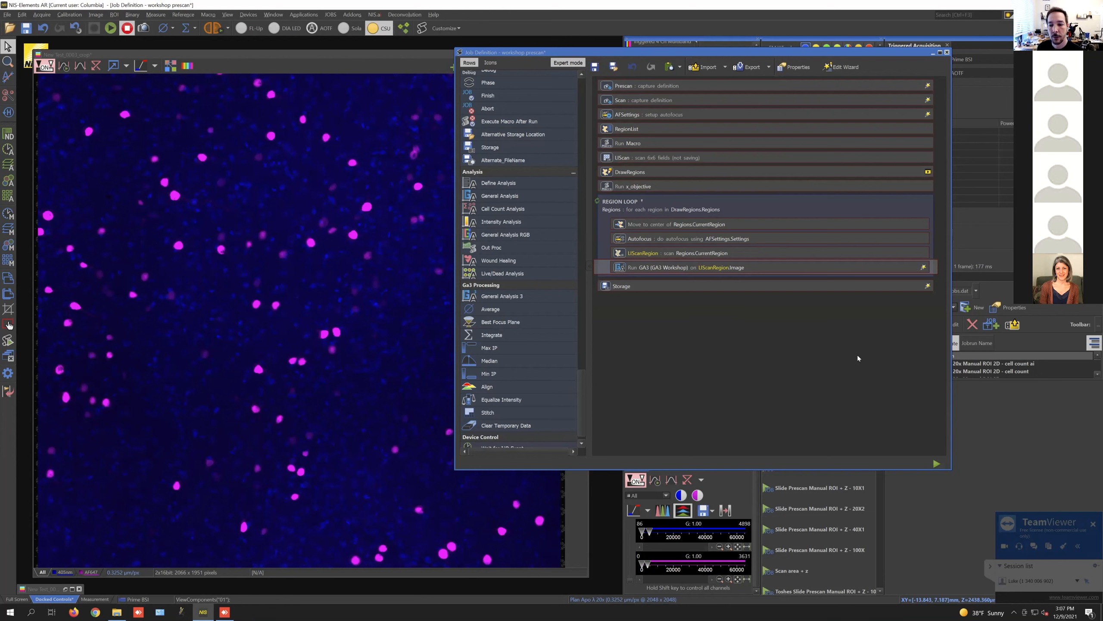
pyautogui.hotkey('ctrl', 's')
# Step: Start the job wizard and go through the Prescan and Scan capture definitions, autofocus settings, General Analysis 3 and Storage pages
pyautogui.click(935, 464)
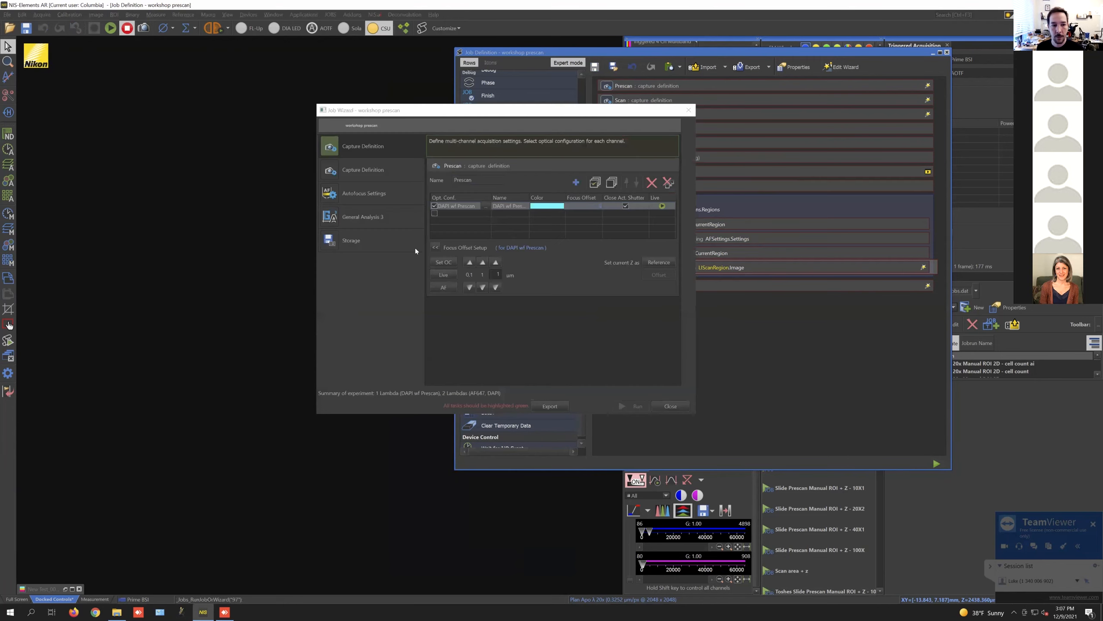
pyautogui.click(338, 173)
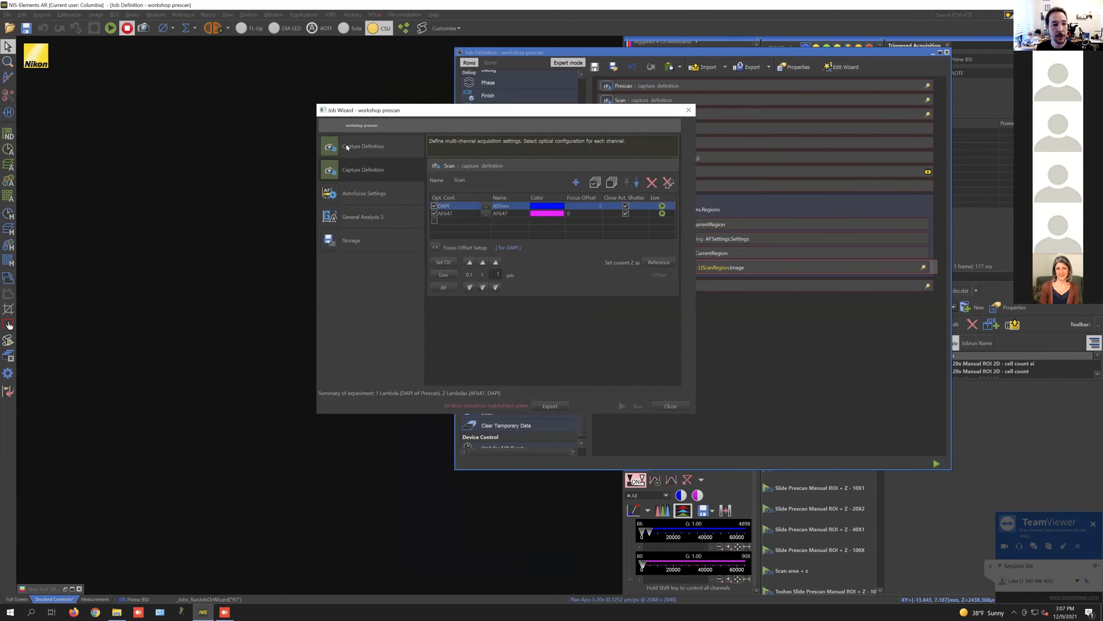
pyautogui.click(347, 147)
pyautogui.click(363, 169)
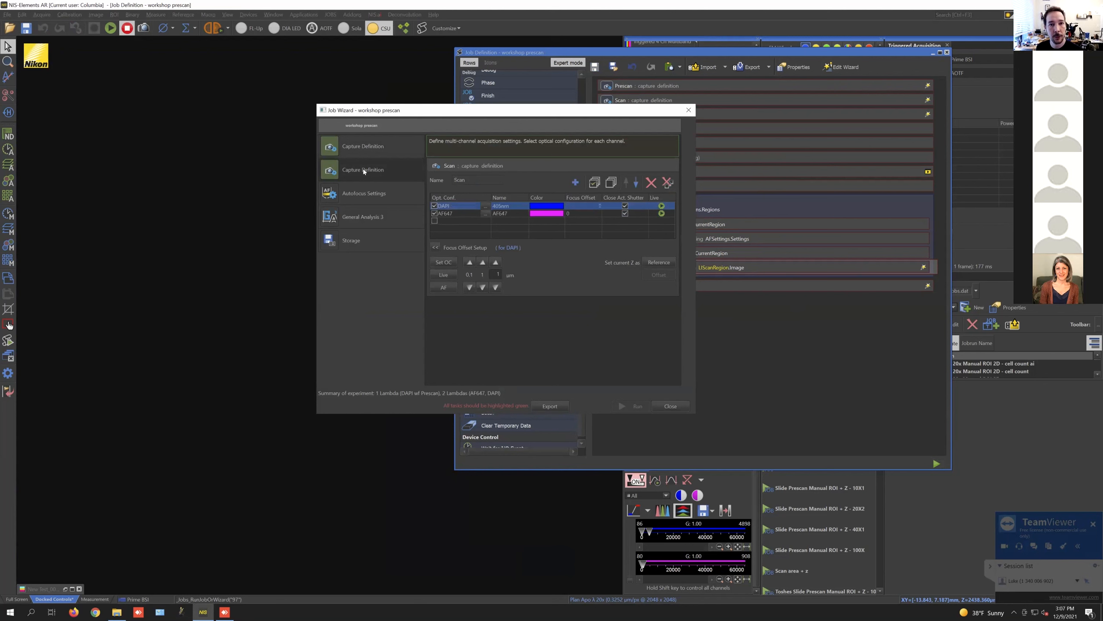
pyautogui.click(357, 196)
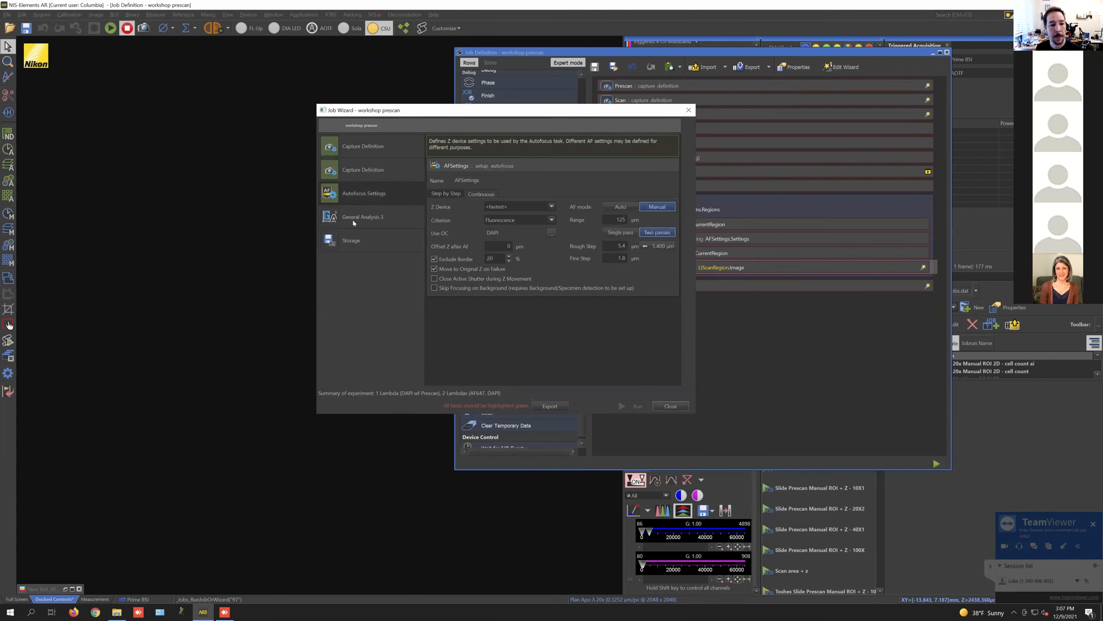
pyautogui.click(355, 219)
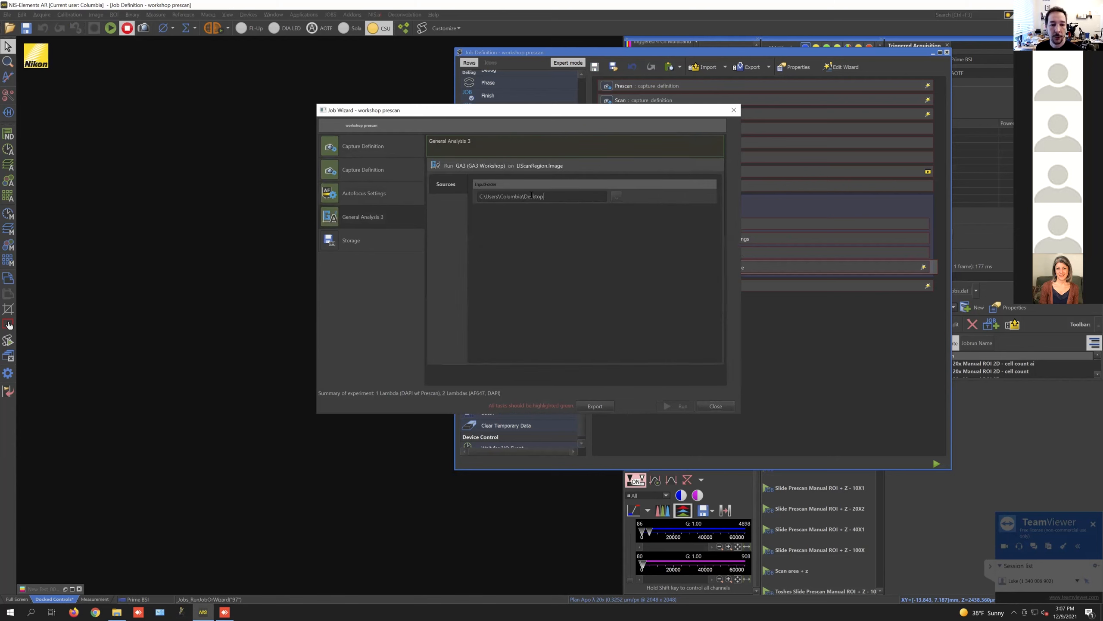
pyautogui.moveTo(484, 196); pyautogui.dragTo(546, 196)
pyautogui.click(378, 246)
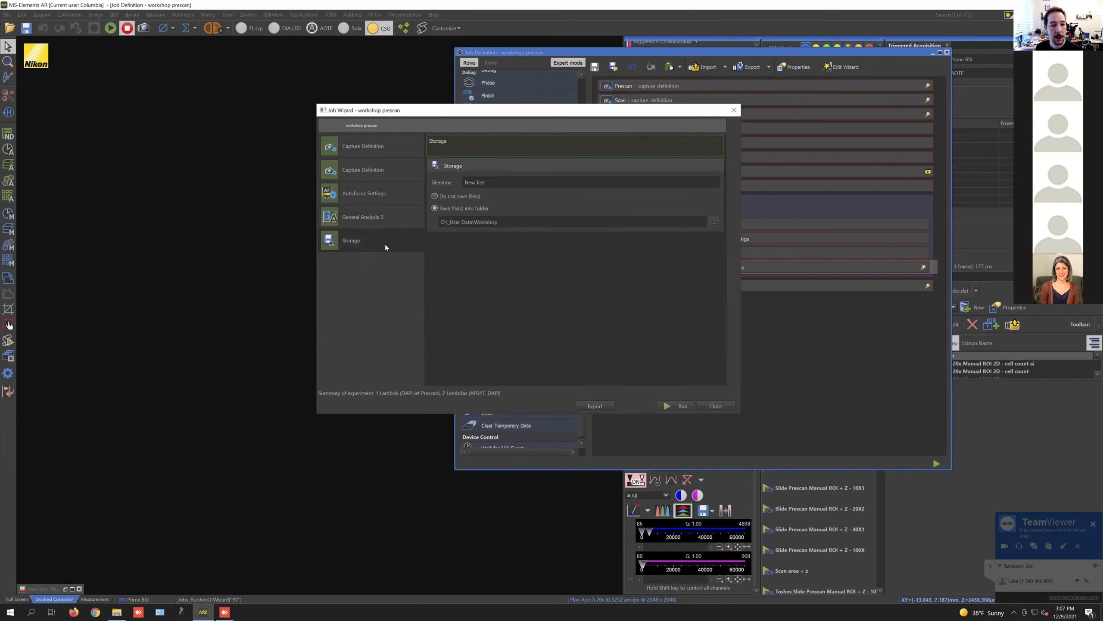
pyautogui.click(715, 221)
pyautogui.click(519, 281)
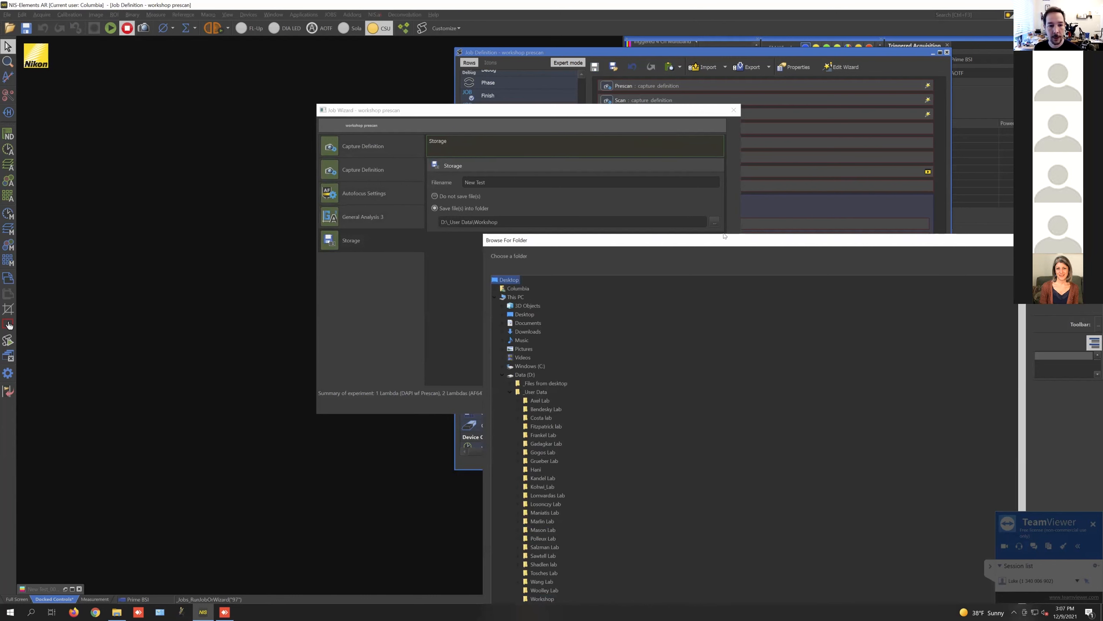
pyautogui.press('Escape')
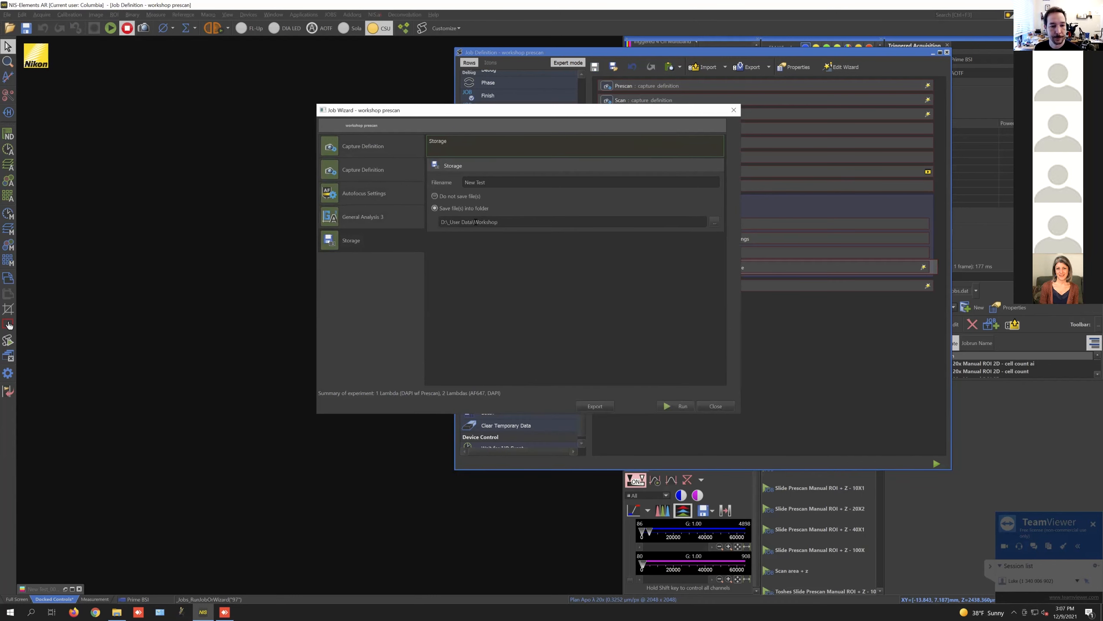
# Step: Run the workshop prescan job and move its progress window clear of the image being acquired
pyautogui.click(680, 406)
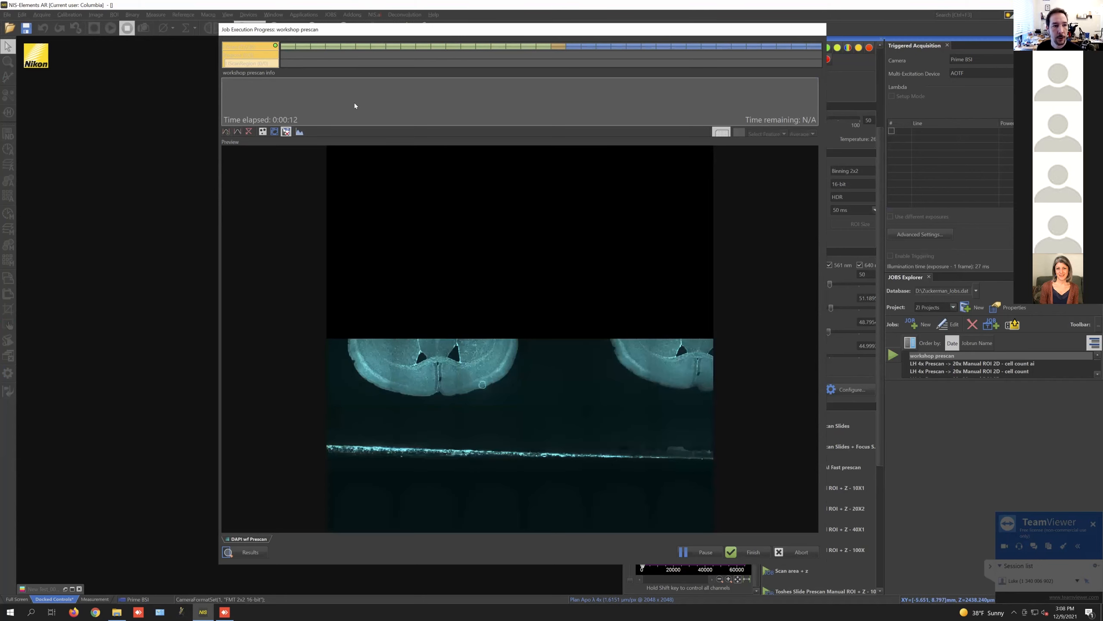
pyautogui.moveTo(336, 32); pyautogui.dragTo(667, 52)
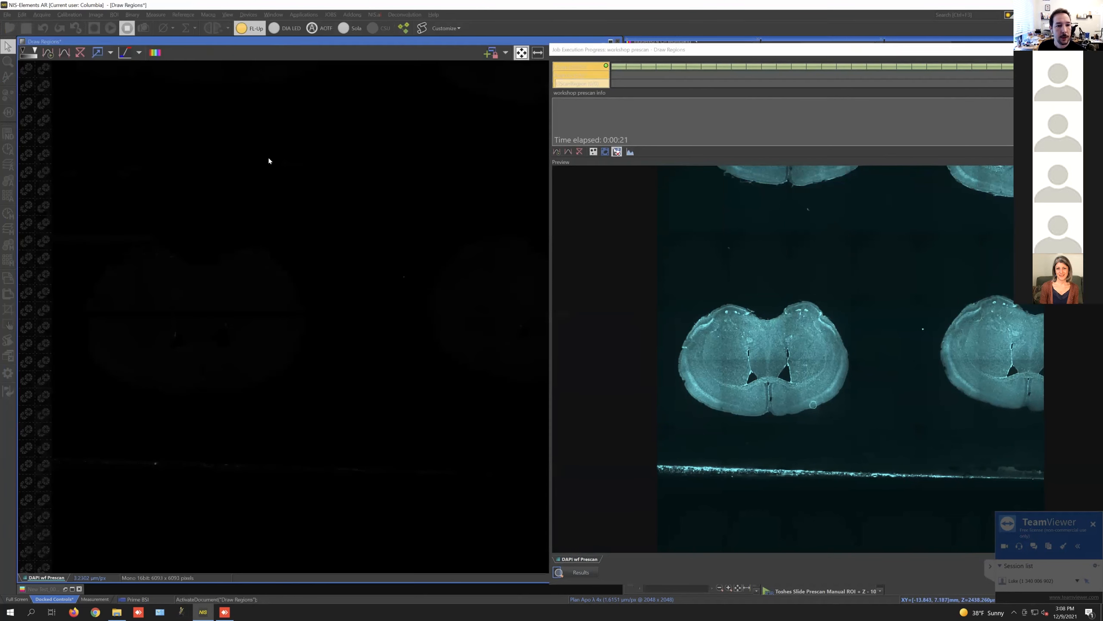
pyautogui.moveTo(616, 54); pyautogui.dragTo(909, 59)
# Step: Brighten the prescan image, draw two small rectangular regions near the lateral edge of the fully visible brain section, and finish region drawing
pyautogui.moveTo(743, 516); pyautogui.dragTo(644, 516)
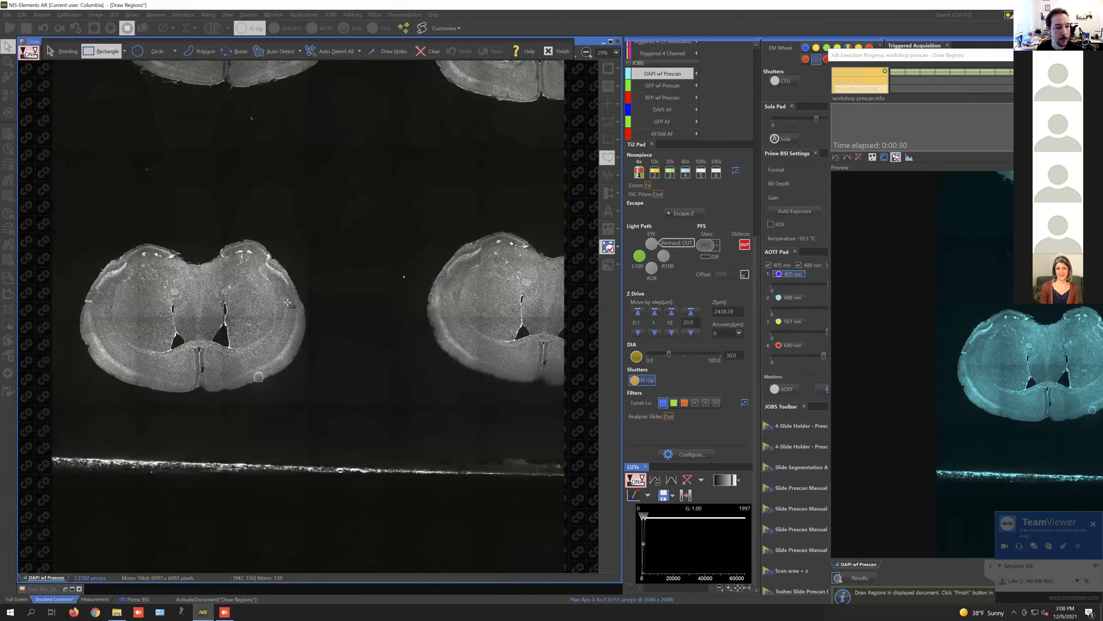
pyautogui.moveTo(291, 324)
pyautogui.mouseDown()
pyautogui.moveTo(303, 331)
pyautogui.moveTo(294, 351)
pyautogui.moveTo(306, 341)
pyautogui.mouseUp()
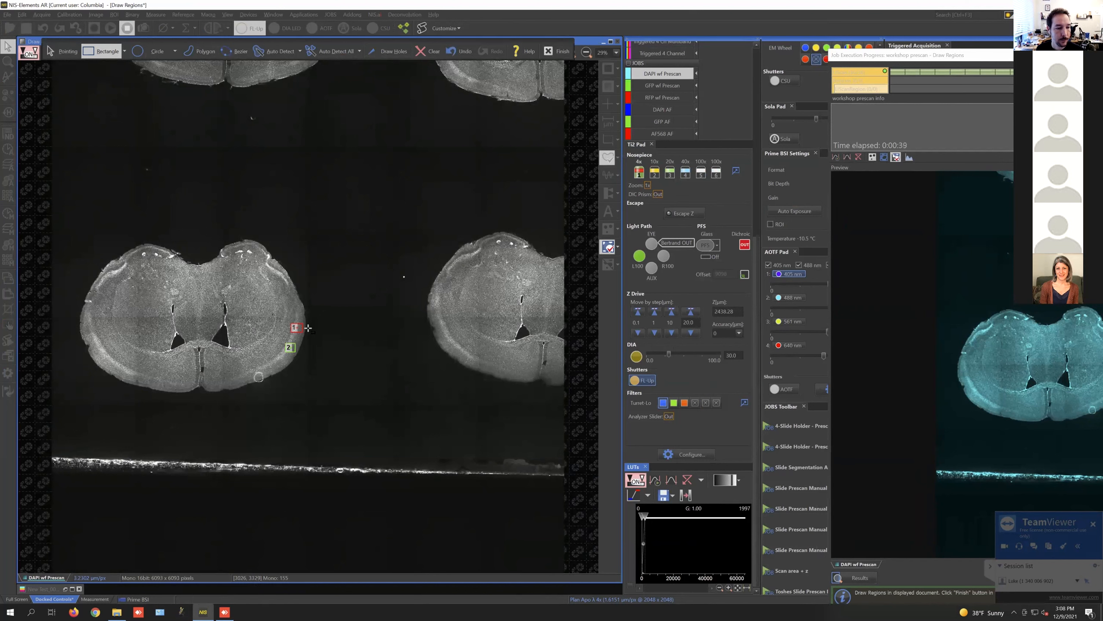
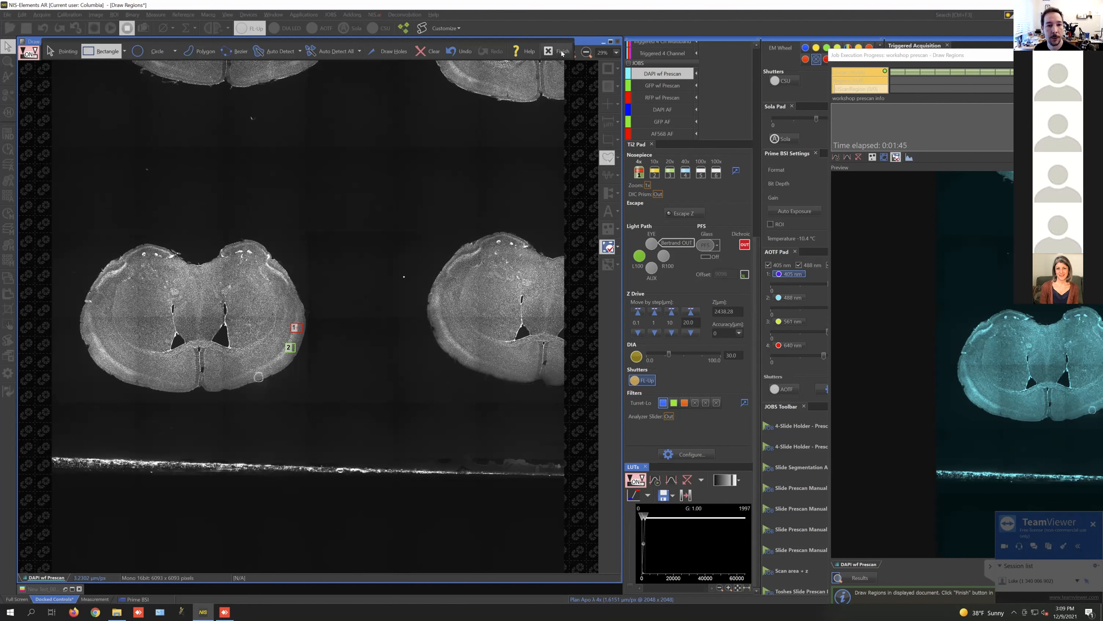
pyautogui.click(562, 52)
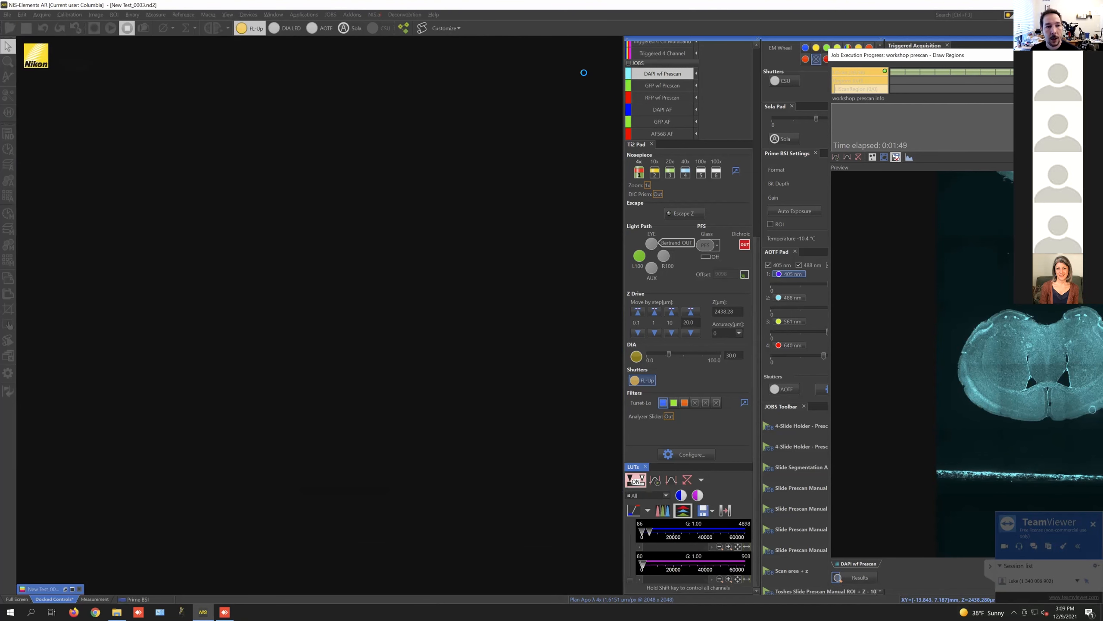
pyautogui.moveTo(1012, 63); pyautogui.dragTo(438, 48)
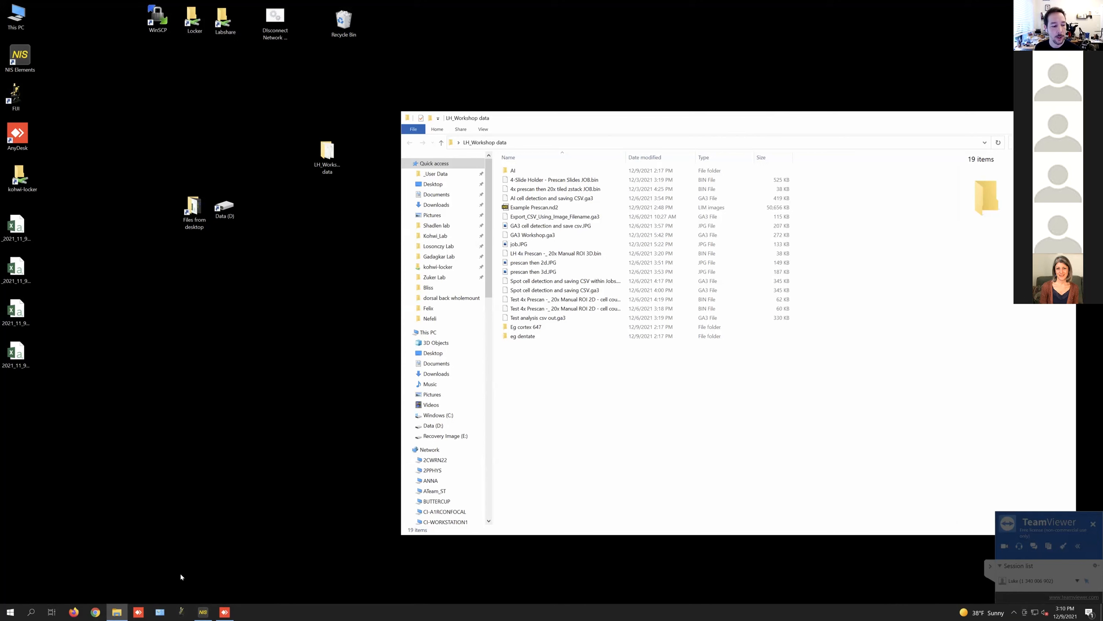
# Step: Open the exported 2021_11_9_15_10_18.csv from the desktop in Excel to inspect its measurements, and return to NIS-Elements
pyautogui.doubleClick(16, 311)
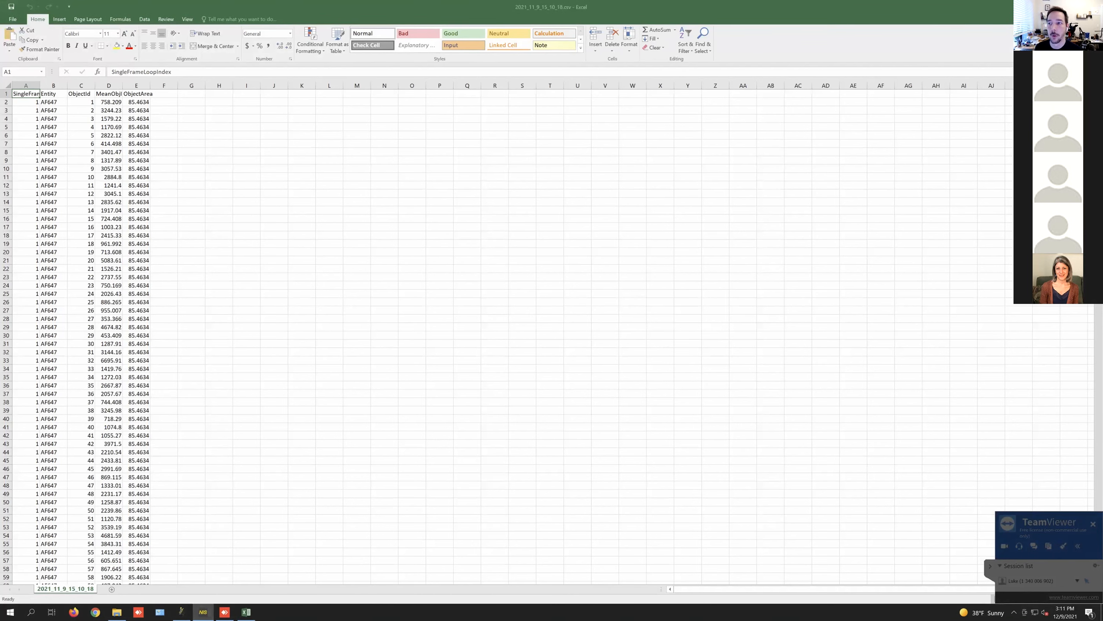
pyautogui.hotkey('alt', 'Tab')
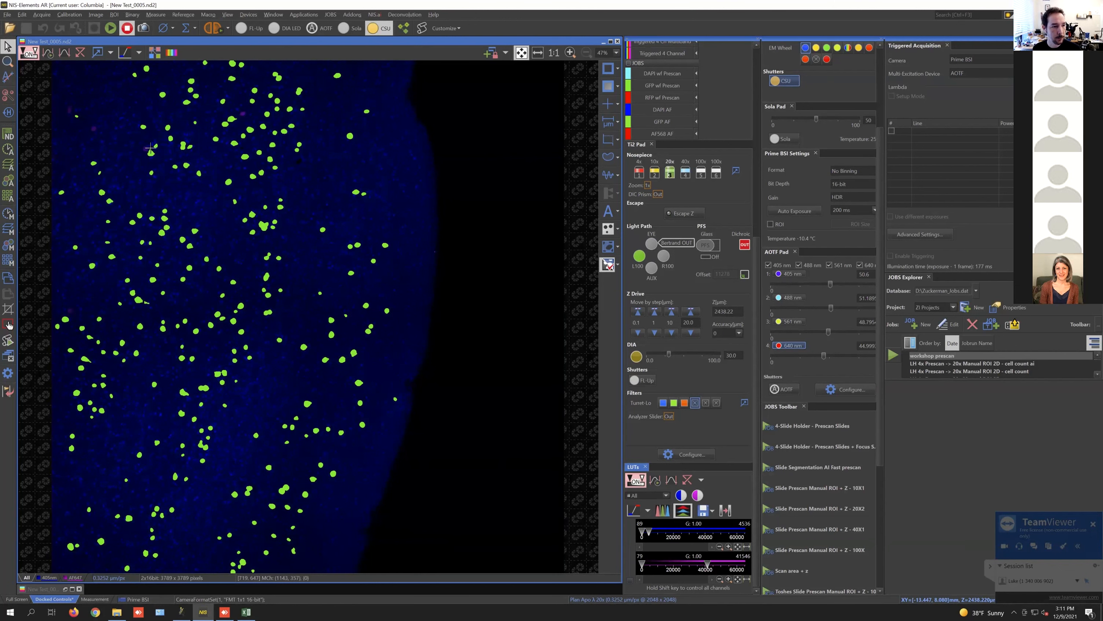
# Step: Examine the cell segmentation in New Test_0005.nd2 by comparing the AF647 channel with and without the binary overlay, and close the image
pyautogui.scroll(1, 142, 145)
pyautogui.scroll(2, 142, 145)
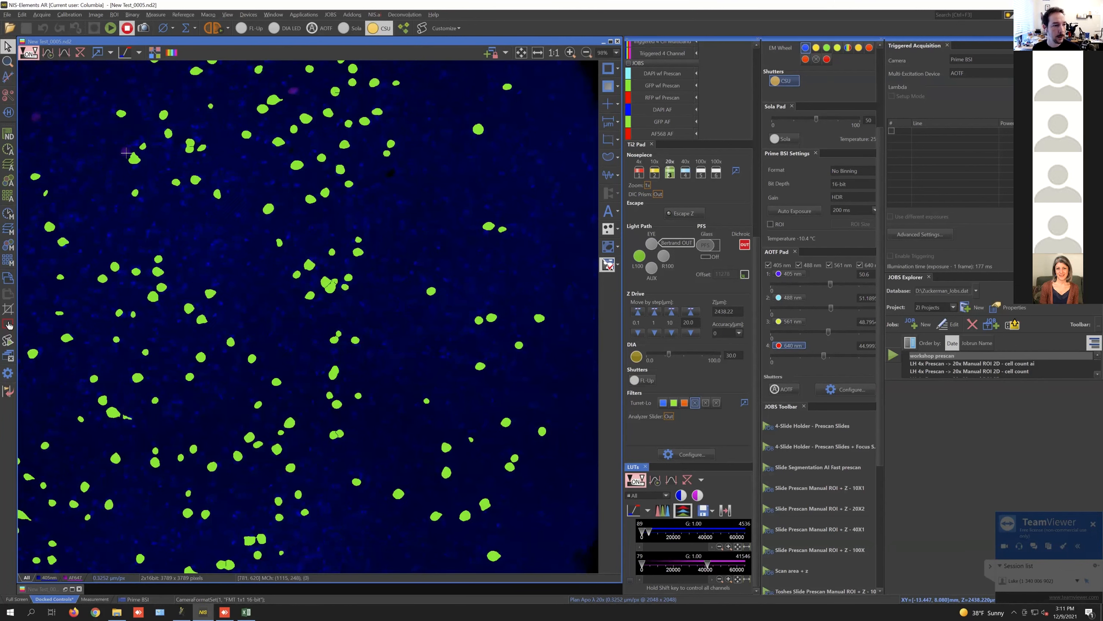
pyautogui.scroll(2, 200, 133)
pyautogui.press('super')
pyautogui.click(306, 151)
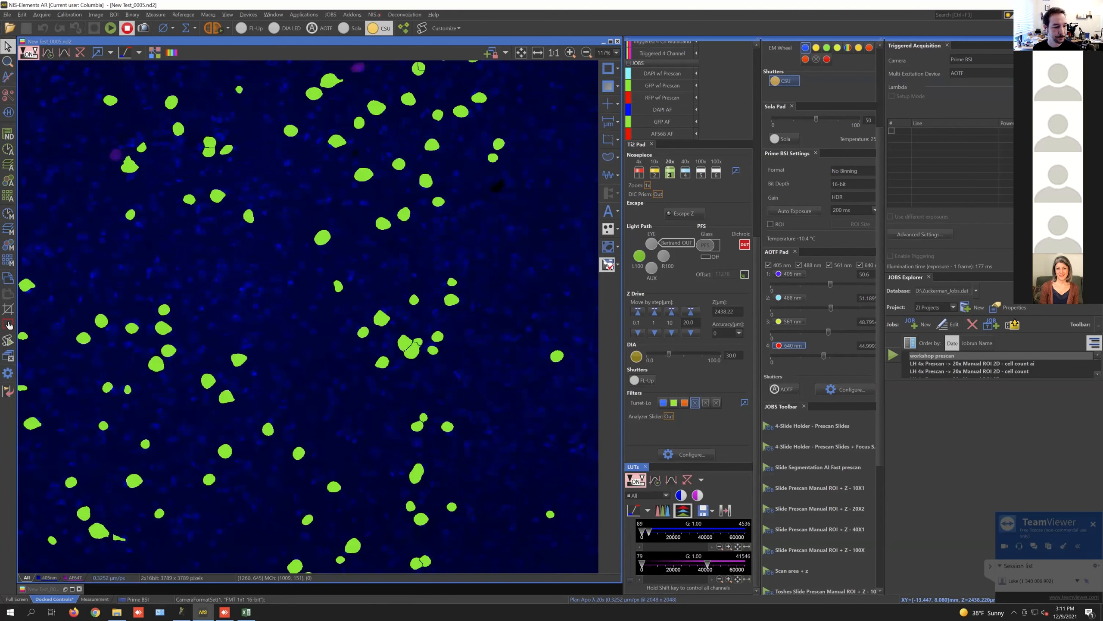
pyautogui.click(74, 578)
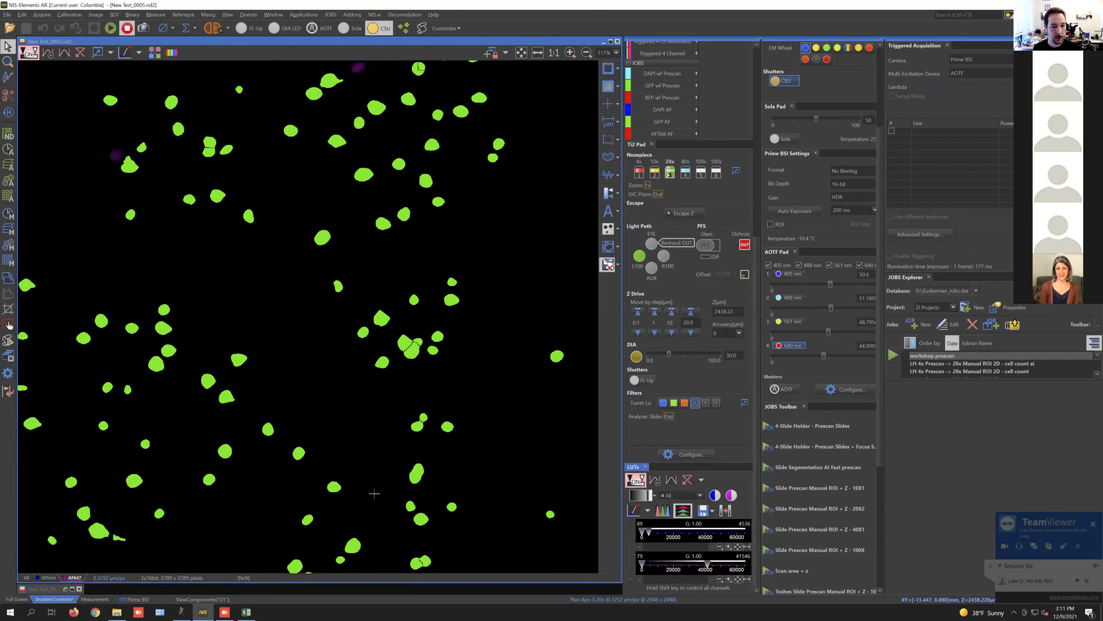
pyautogui.click(608, 264)
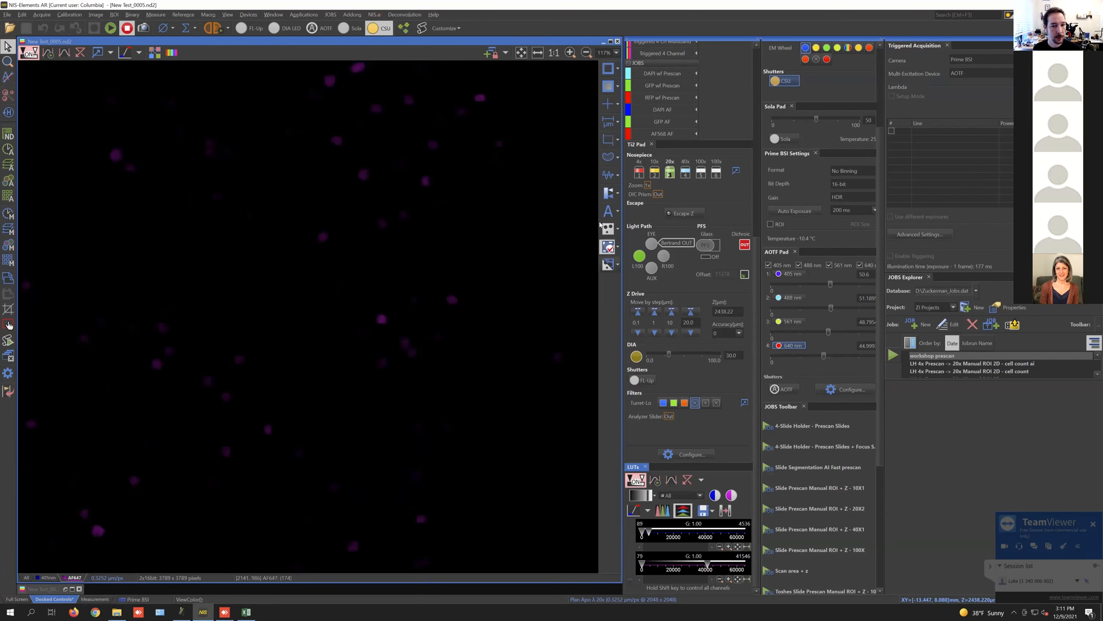
pyautogui.click(609, 264)
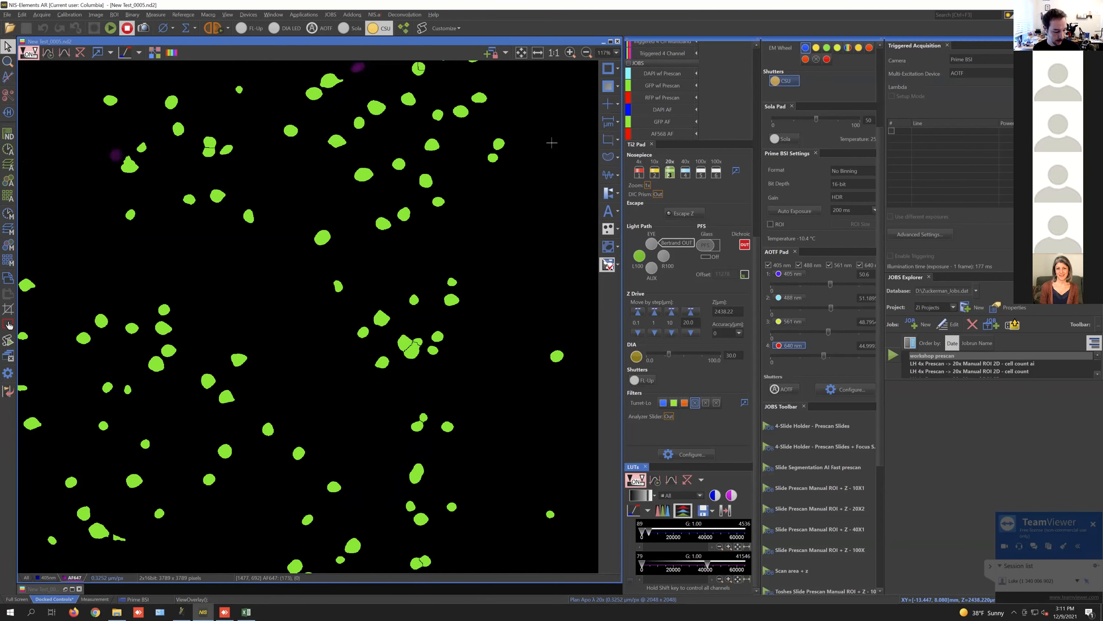
pyautogui.scroll(-3, 476, 191)
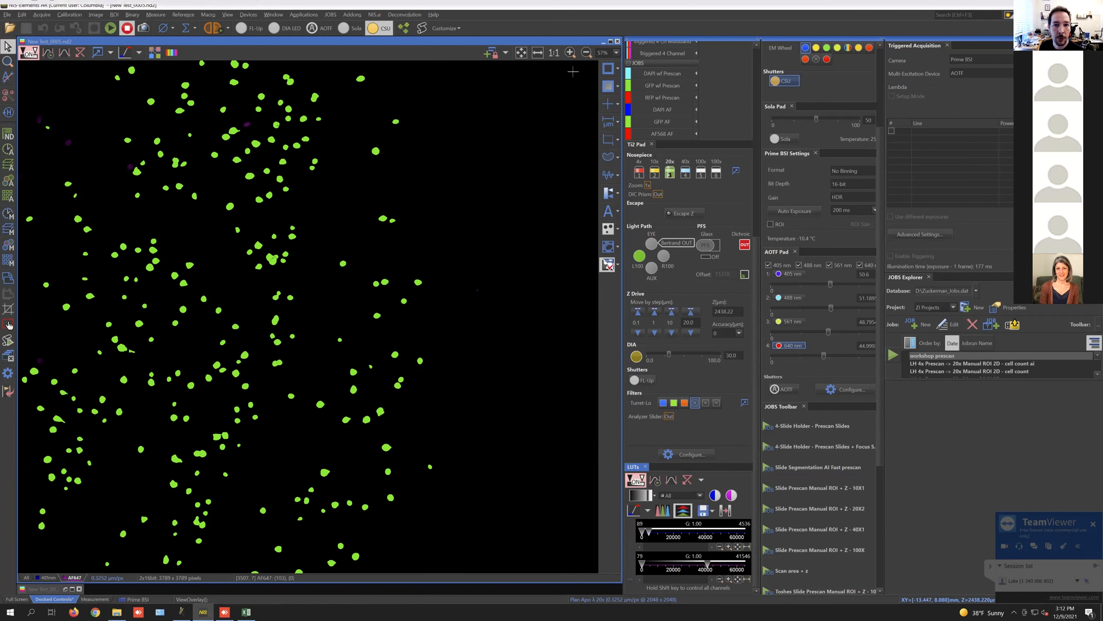
pyautogui.click(618, 42)
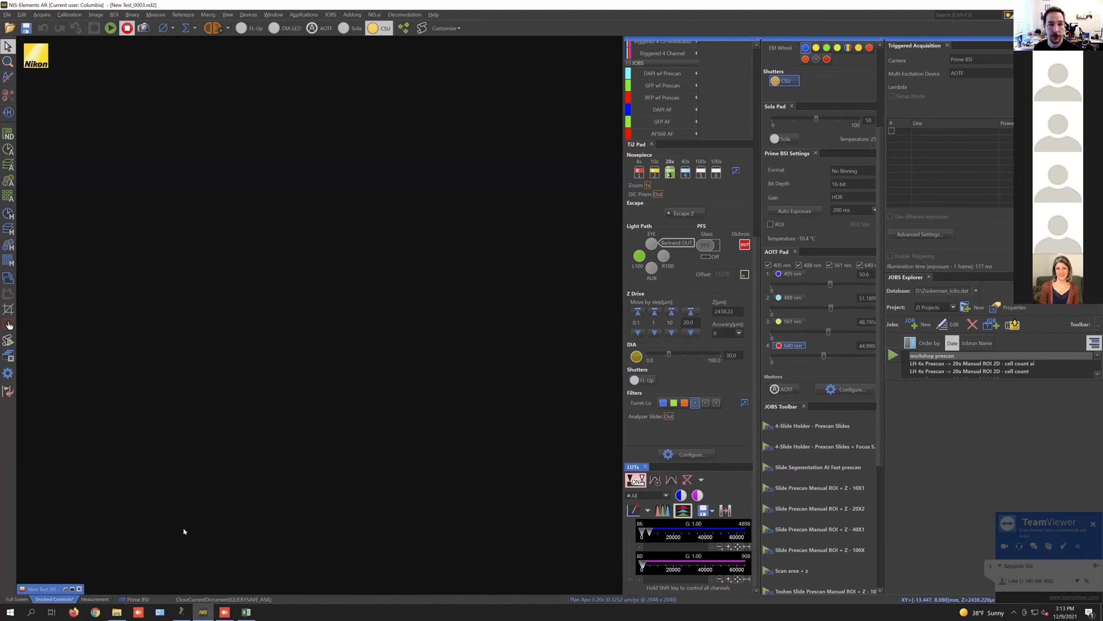
# Step: Open all cells annotated_xy01.nd2 from the workshop data's AI Individual Sections folder, brighten it to inspect the labelled cells, and close it
pyautogui.click(117, 612)
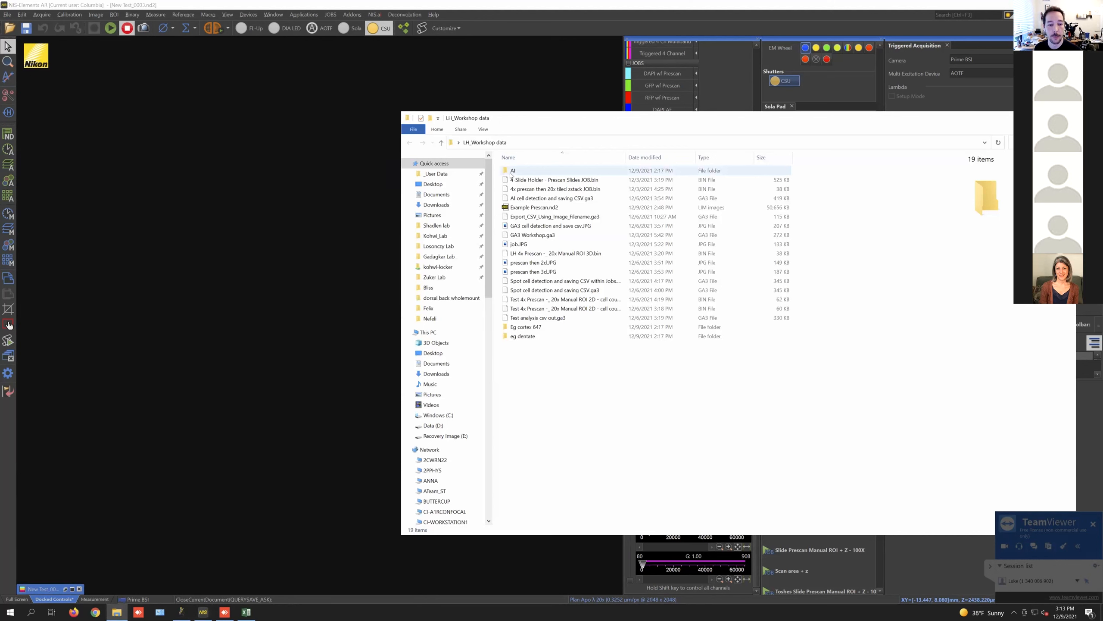
pyautogui.doubleClick(524, 336)
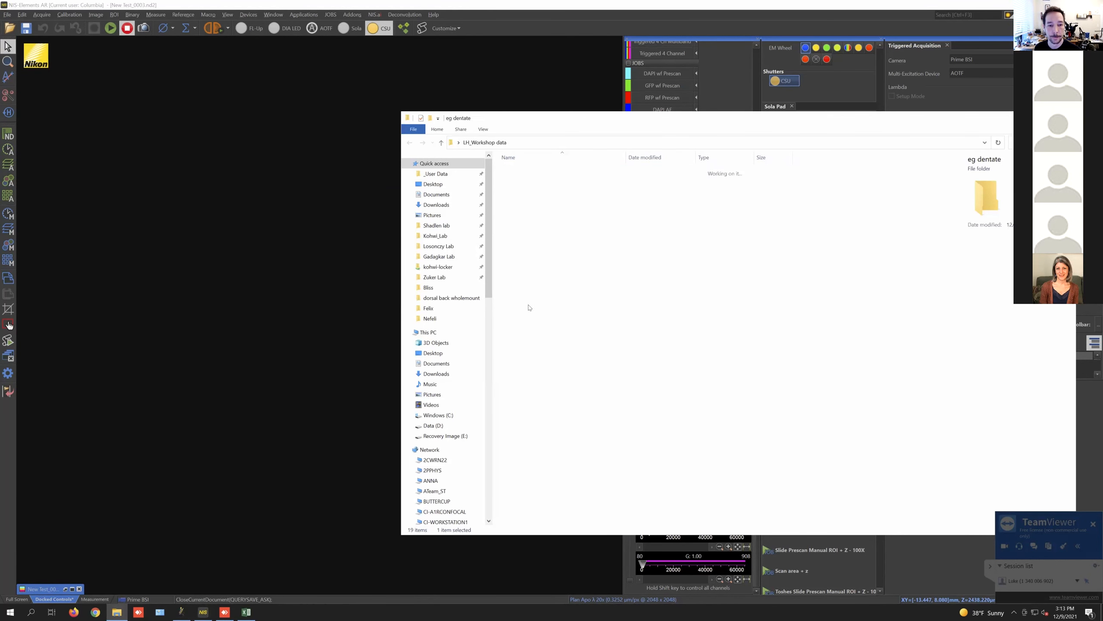
pyautogui.doubleClick(523, 185)
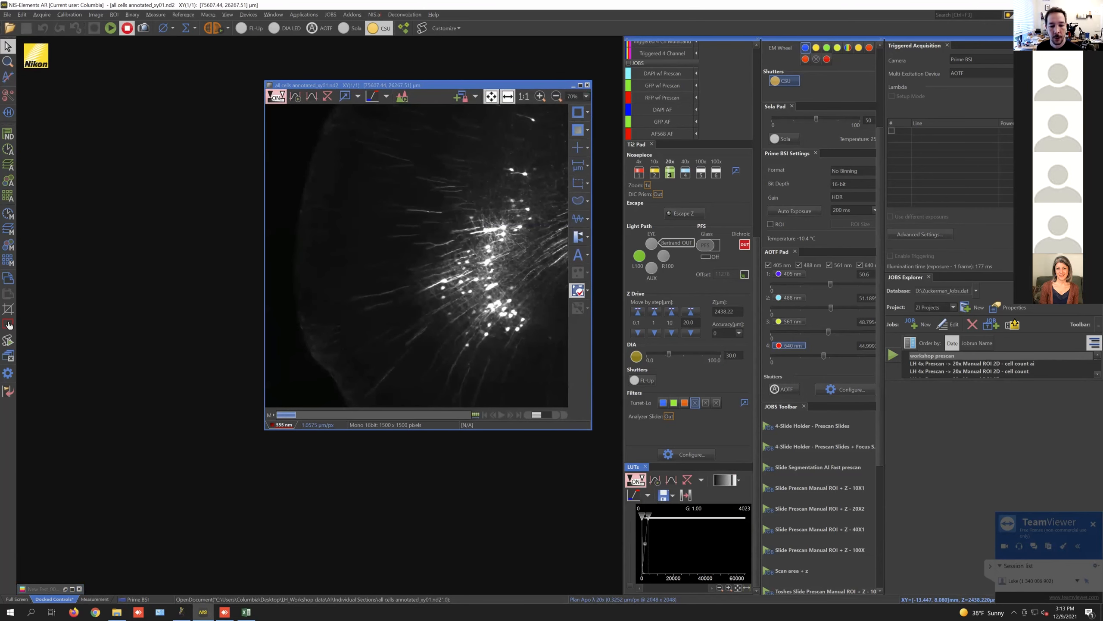
pyautogui.moveTo(673, 517); pyautogui.dragTo(644, 517)
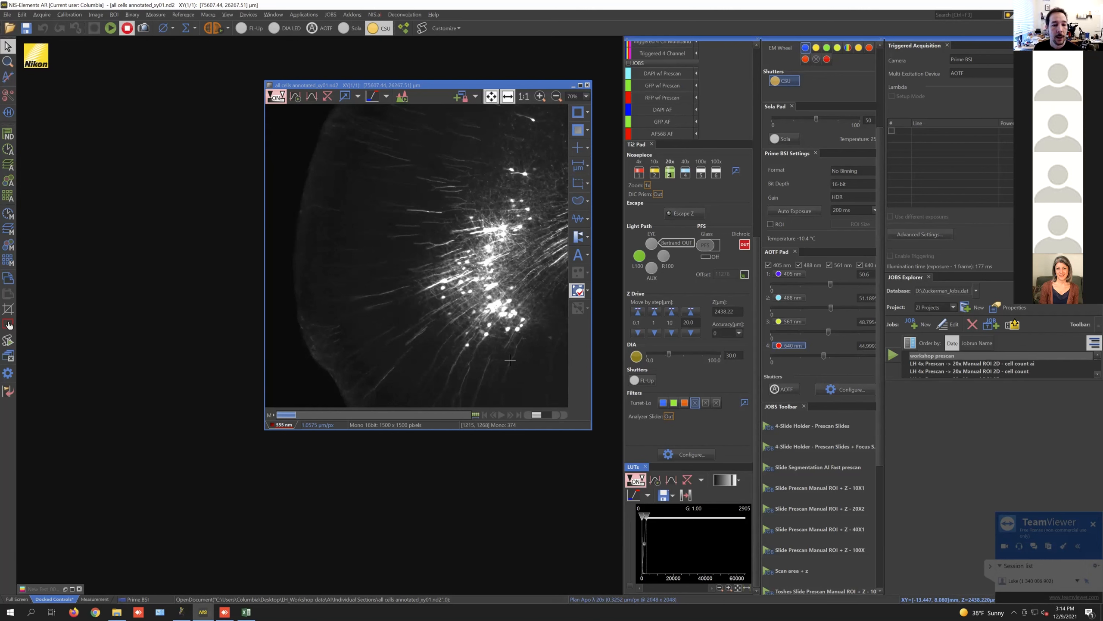
pyautogui.moveTo(476, 85); pyautogui.dragTo(470, 70)
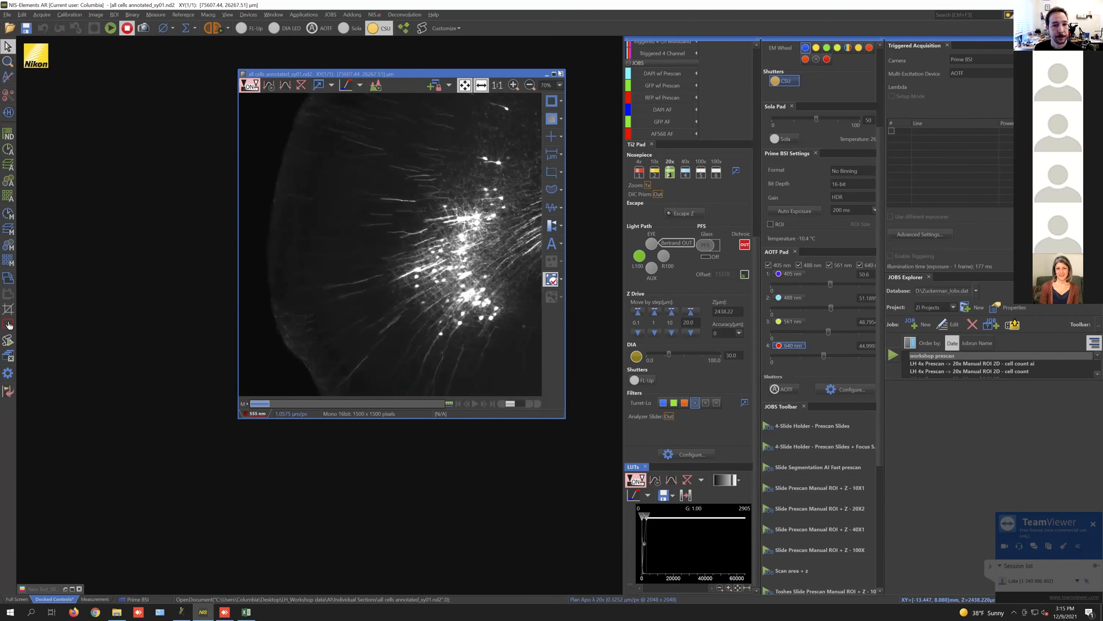
pyautogui.click(561, 74)
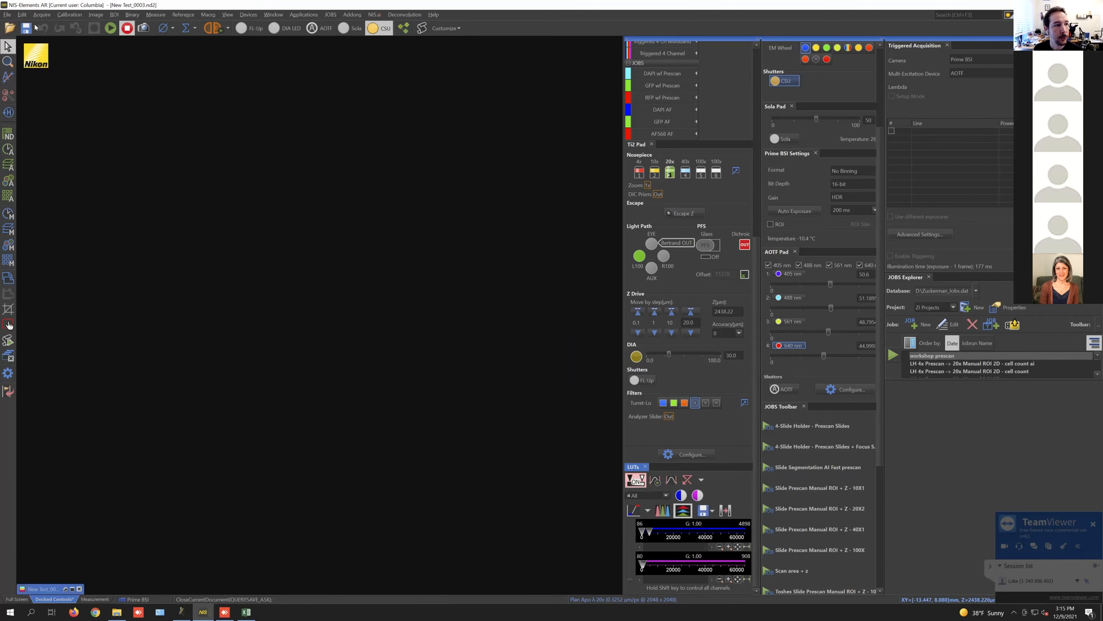
# Step: Start creating an ND file from a file sequence, using the images in the AI folder's Individual Sections subfolder as the source
pyautogui.click(8, 16)
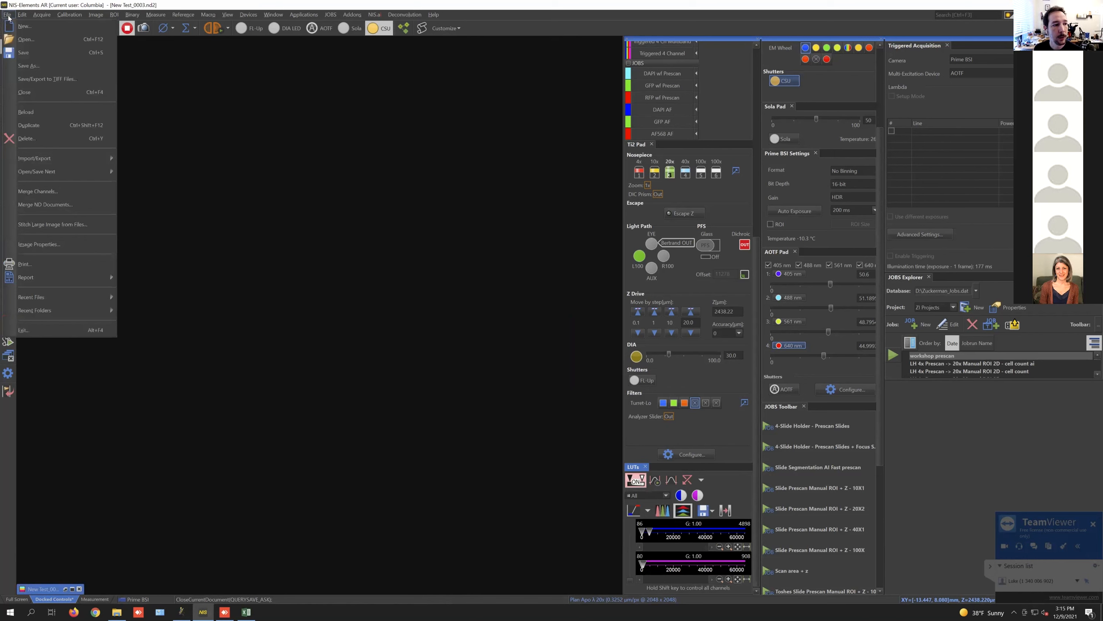
pyautogui.moveTo(68, 159)
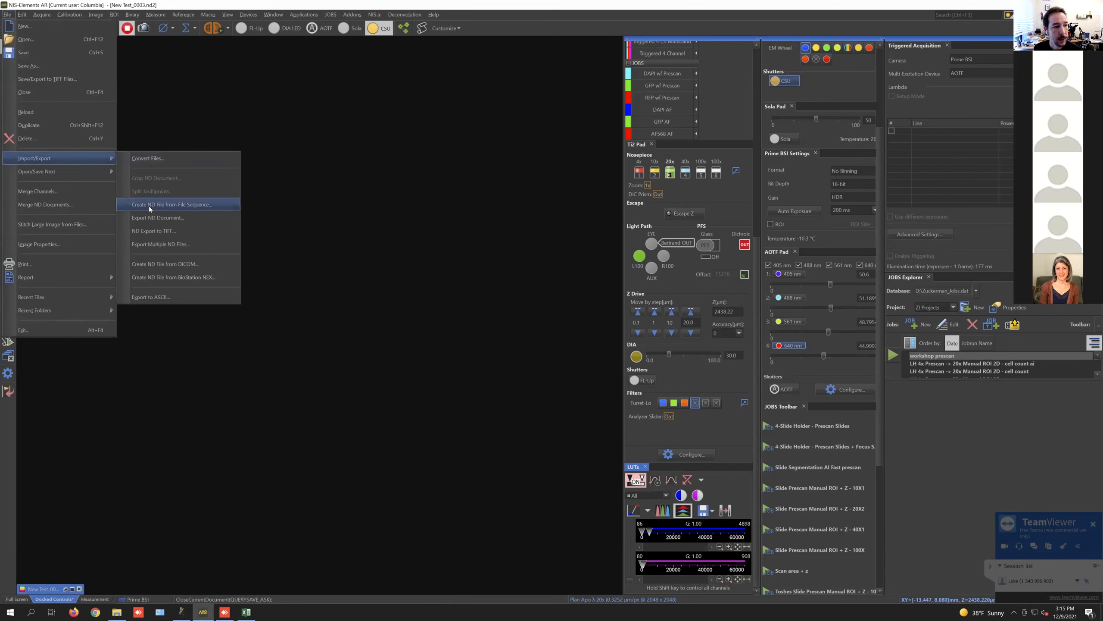
pyautogui.click(190, 206)
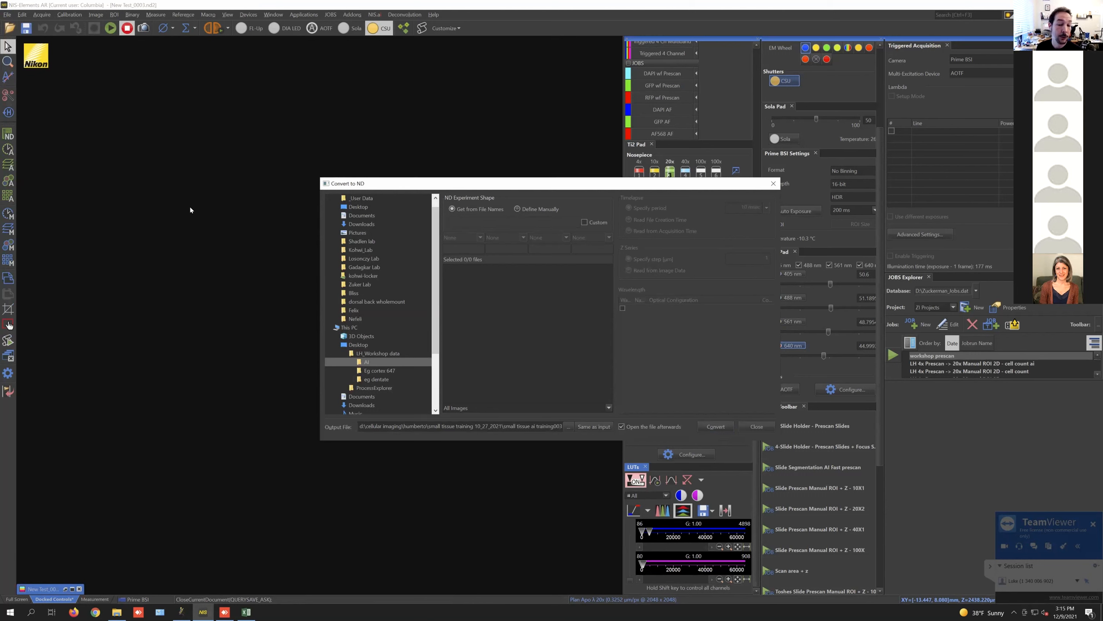
pyautogui.moveTo(528, 187); pyautogui.dragTo(432, 143)
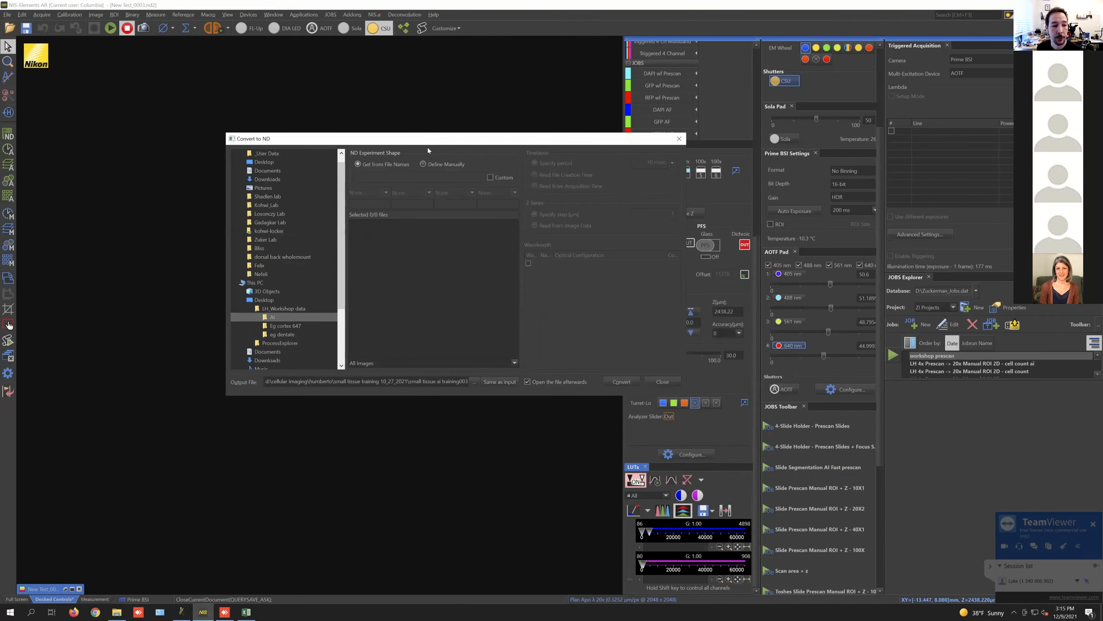
pyautogui.click(257, 318)
pyautogui.click(278, 326)
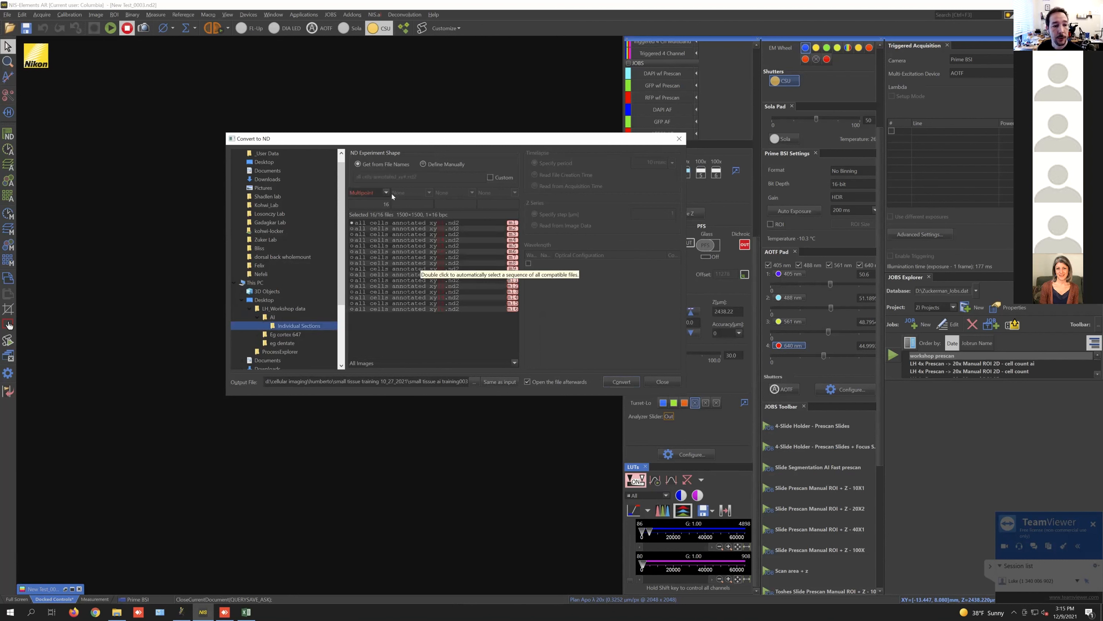
# Step: Define the experiment shape manually as 3 multipoints and convert the first three section images into one ND file
pyautogui.click(422, 164)
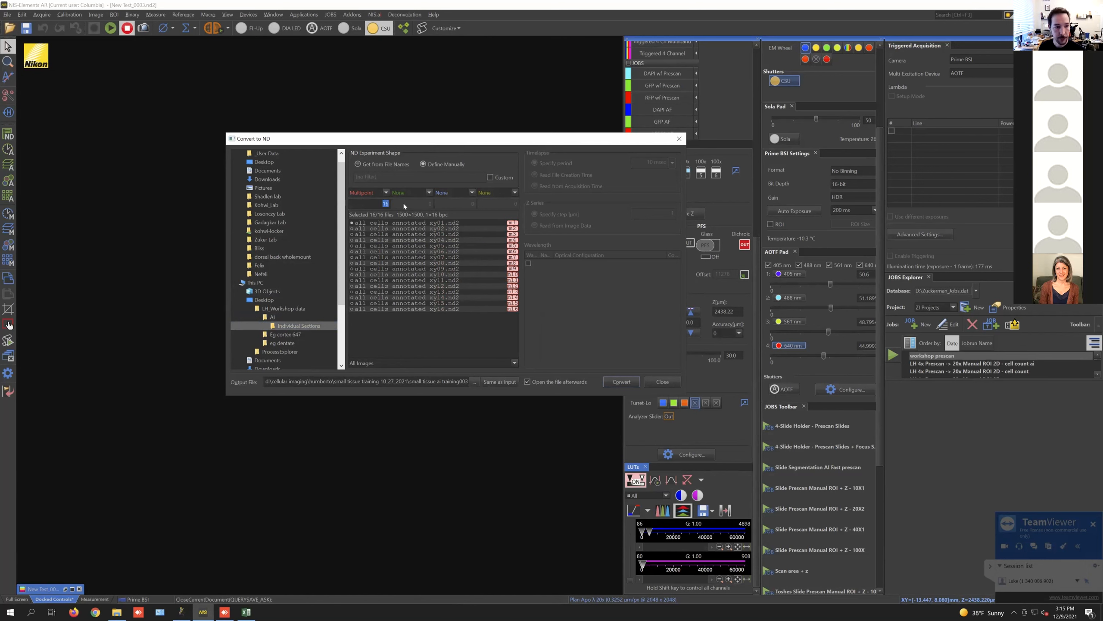
pyautogui.write('3')
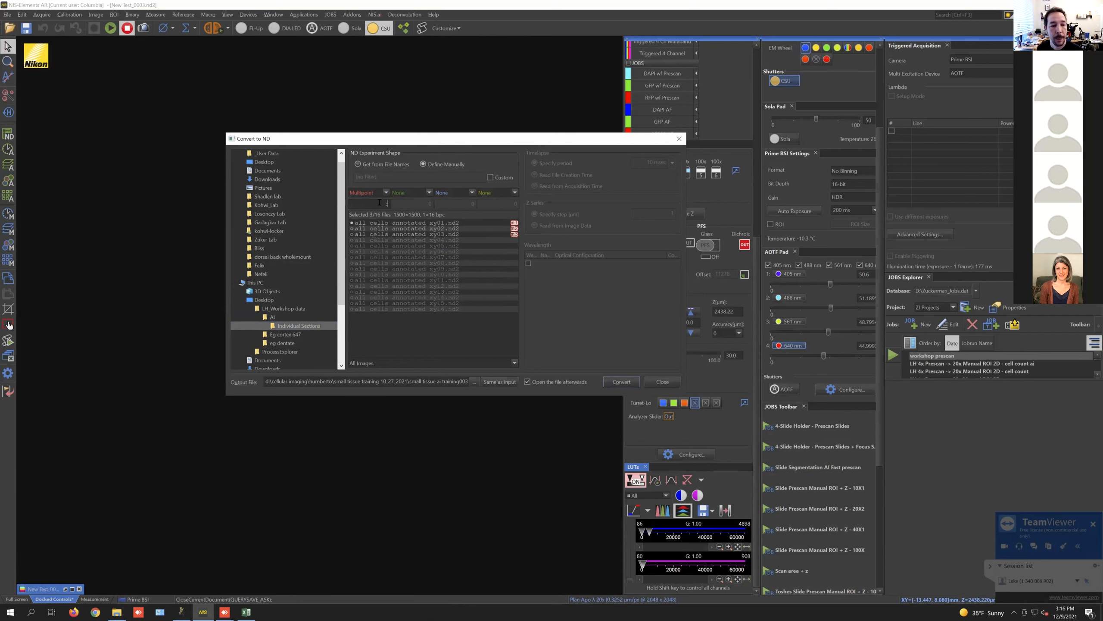
pyautogui.click(621, 381)
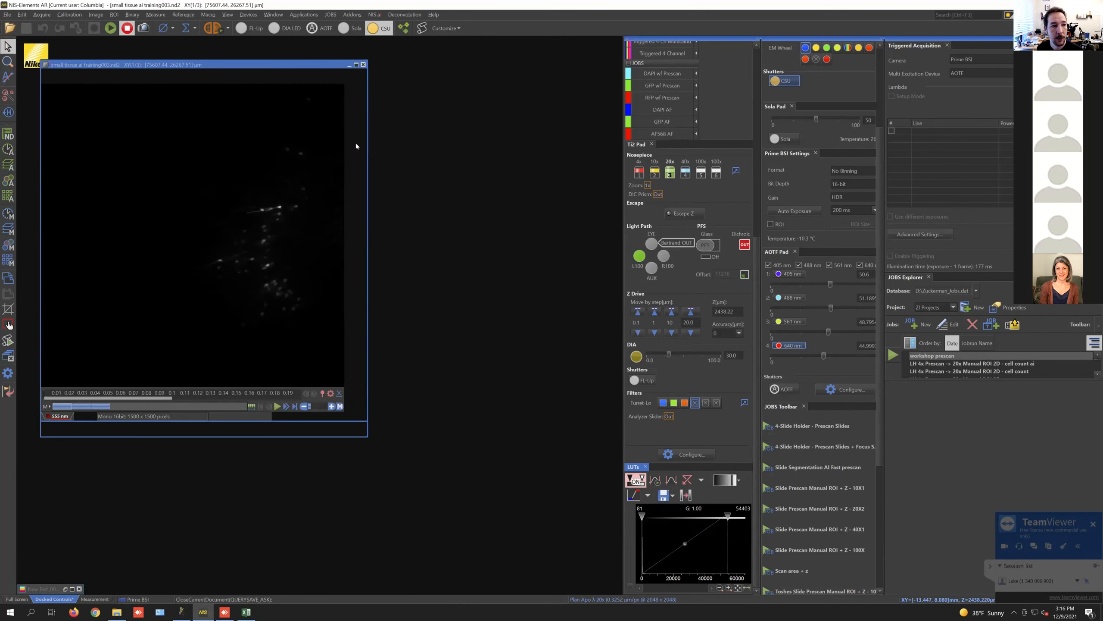
# Step: Look through all three multipoint frames of the converted image, brightening the display, and return to the first frame
pyautogui.moveTo(289, 68); pyautogui.dragTo(476, 80)
pyautogui.click(269, 433)
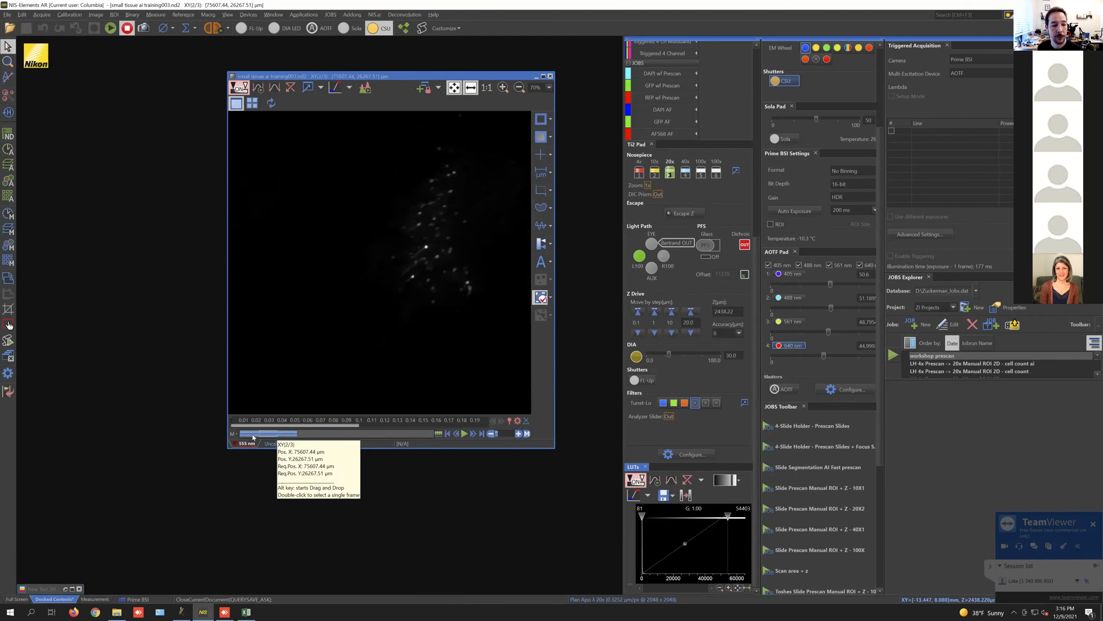
pyautogui.click(287, 437)
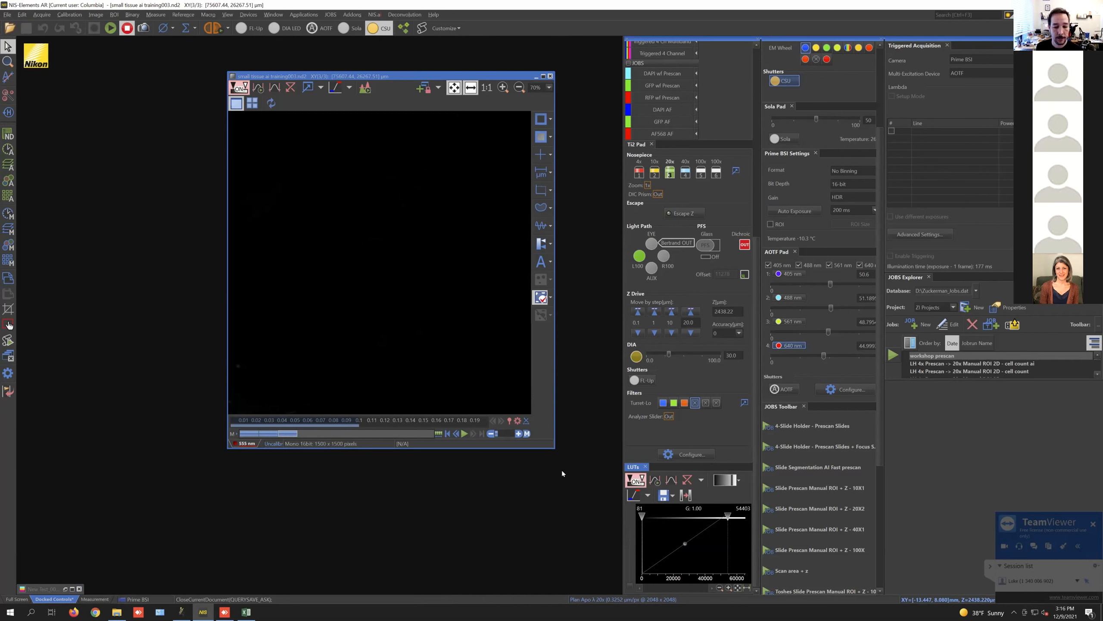
pyautogui.moveTo(727, 516); pyautogui.dragTo(646, 518)
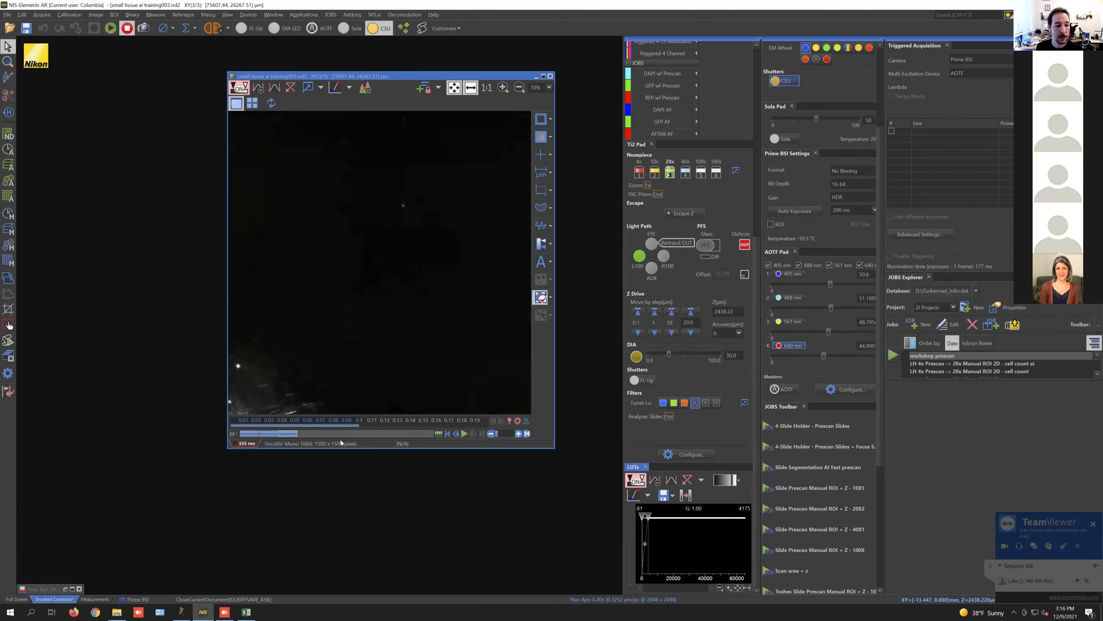
pyautogui.click(259, 433)
pyautogui.click(250, 432)
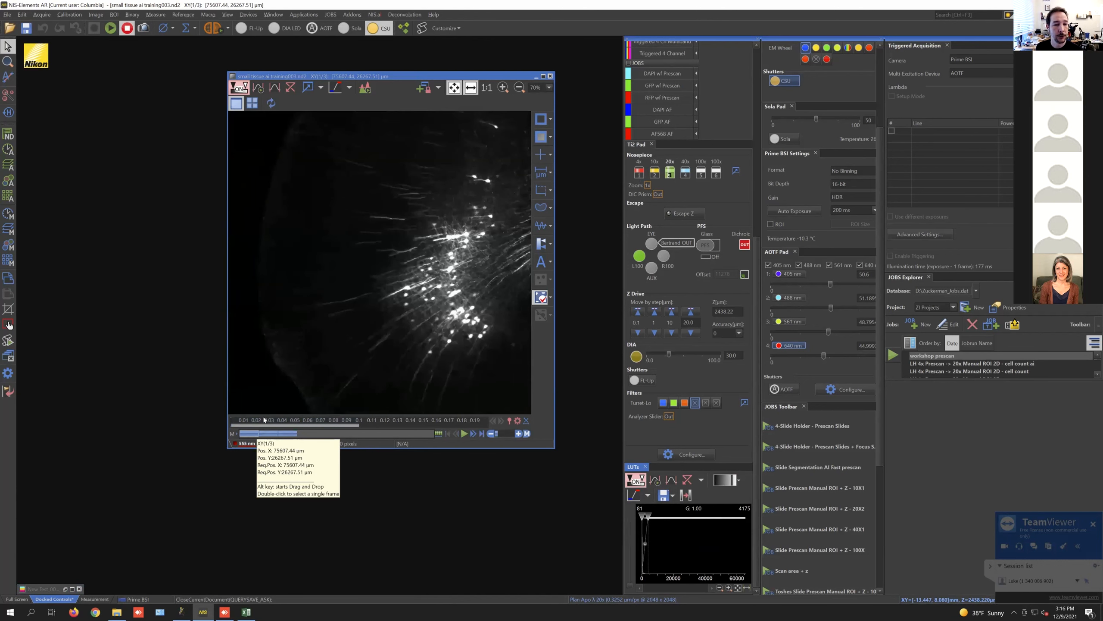
# Step: Enlarge the image window, zoom to 210% on the dense cell cluster, and dim the display until individual cell bodies stand out
pyautogui.moveTo(405, 77); pyautogui.dragTo(376, 70)
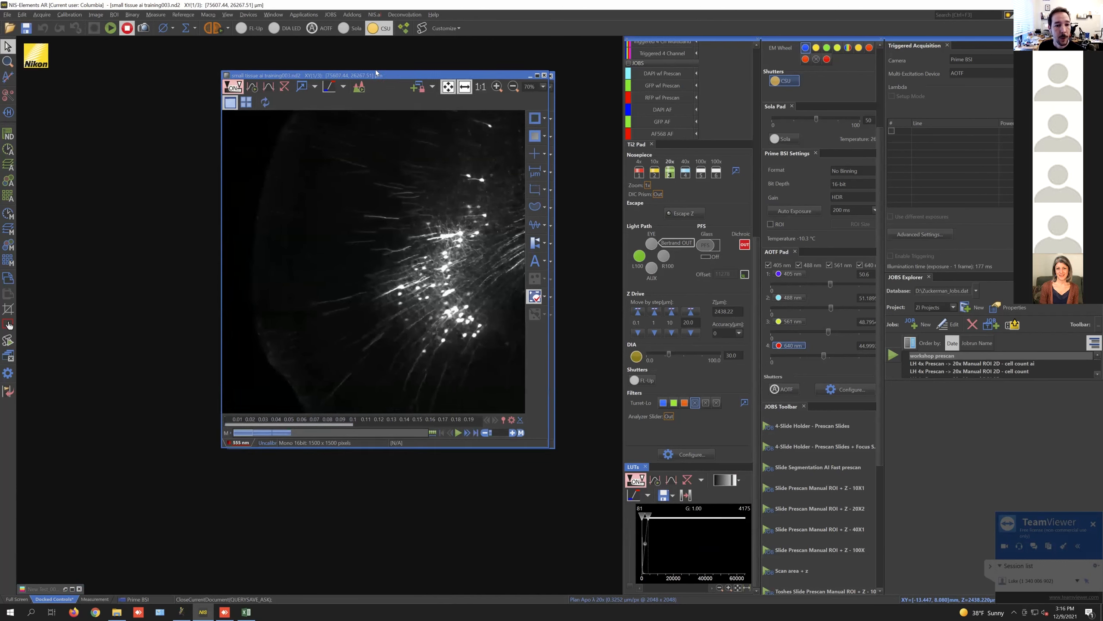
pyautogui.moveTo(525, 441); pyautogui.dragTo(622, 594)
pyautogui.scroll(3, 548, 238)
pyautogui.scroll(1, 548, 238)
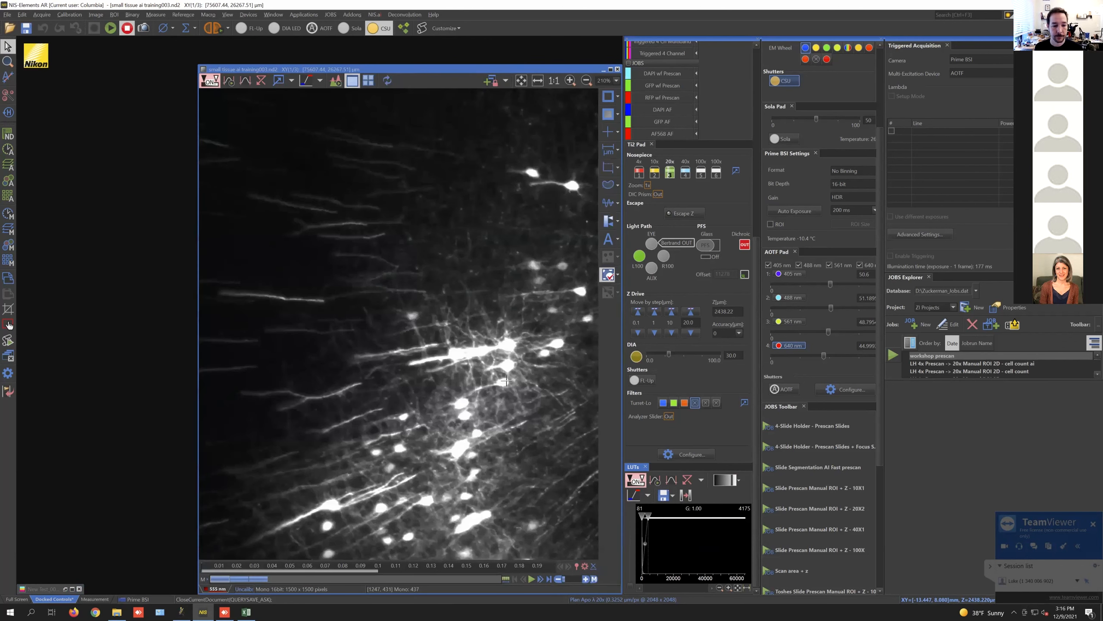
pyautogui.scroll(1, 447, 267)
pyautogui.moveTo(448, 267); pyautogui.dragTo(435, 171)
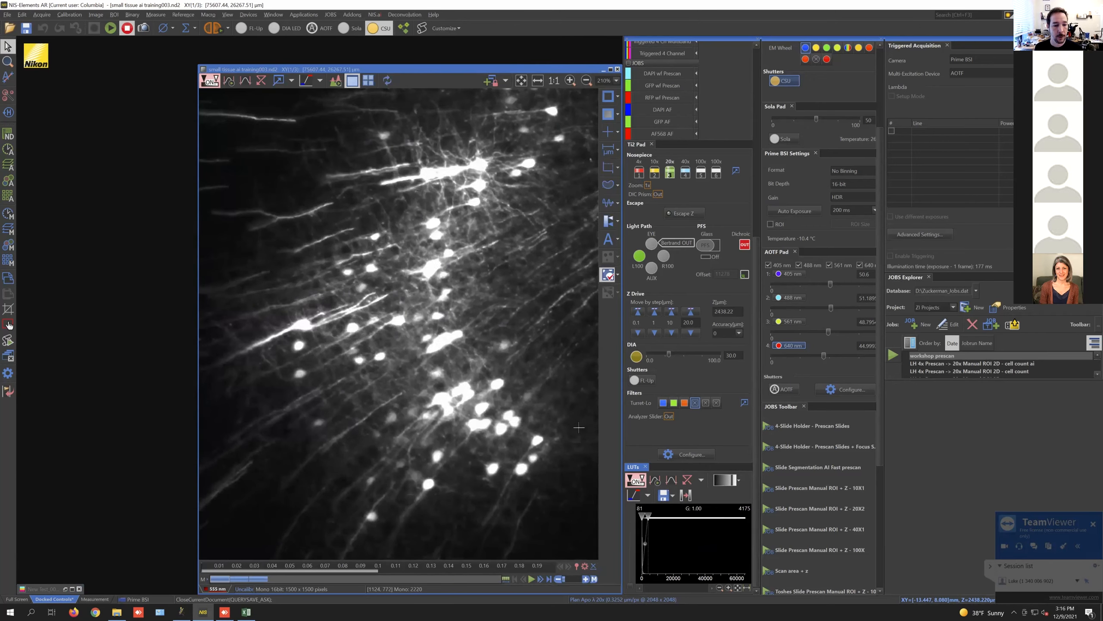
pyautogui.moveTo(660, 517)
pyautogui.mouseDown()
pyautogui.moveTo(672, 517)
pyautogui.moveTo(661, 517)
pyautogui.mouseUp()
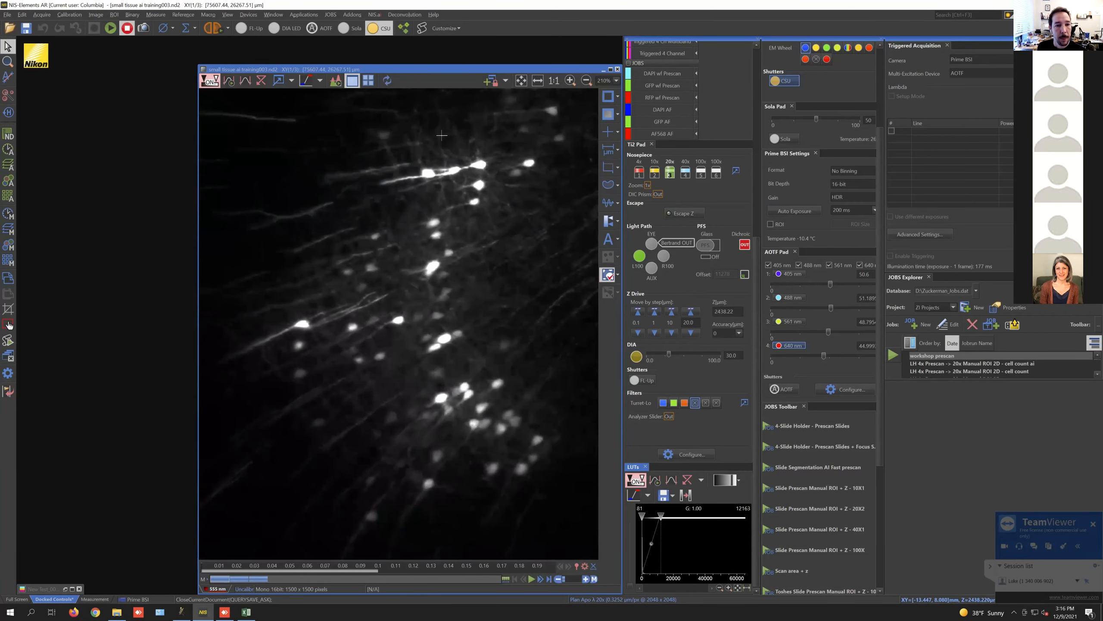
pyautogui.moveTo(483, 66); pyautogui.dragTo(413, 56)
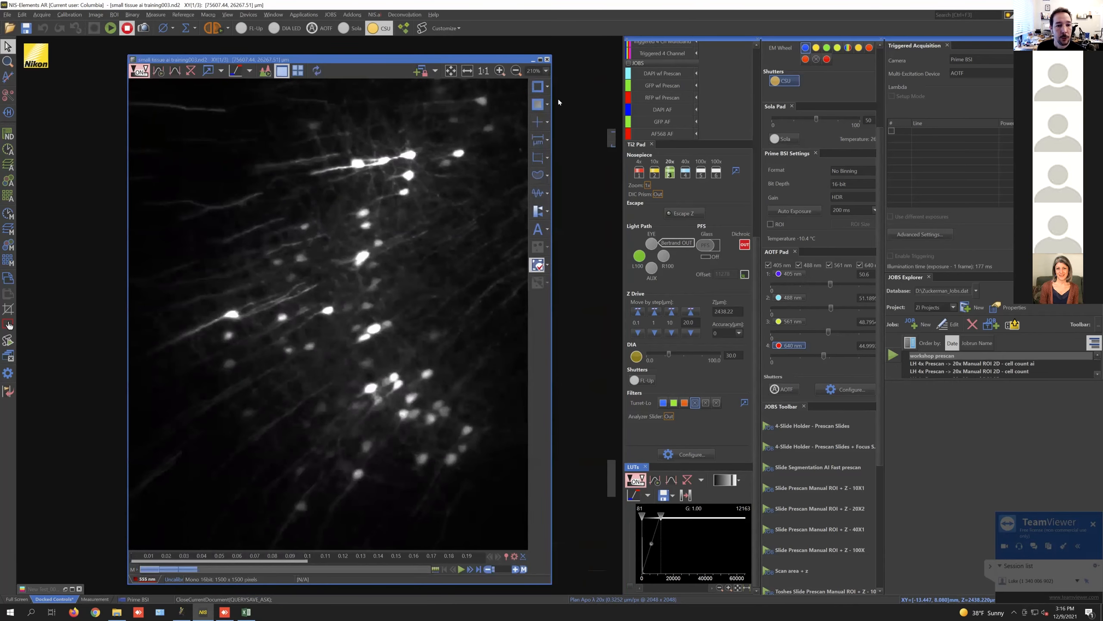
# Step: Show the Binary Toolbar and place it beside the cells in the training image
pyautogui.rightClick(562, 176)
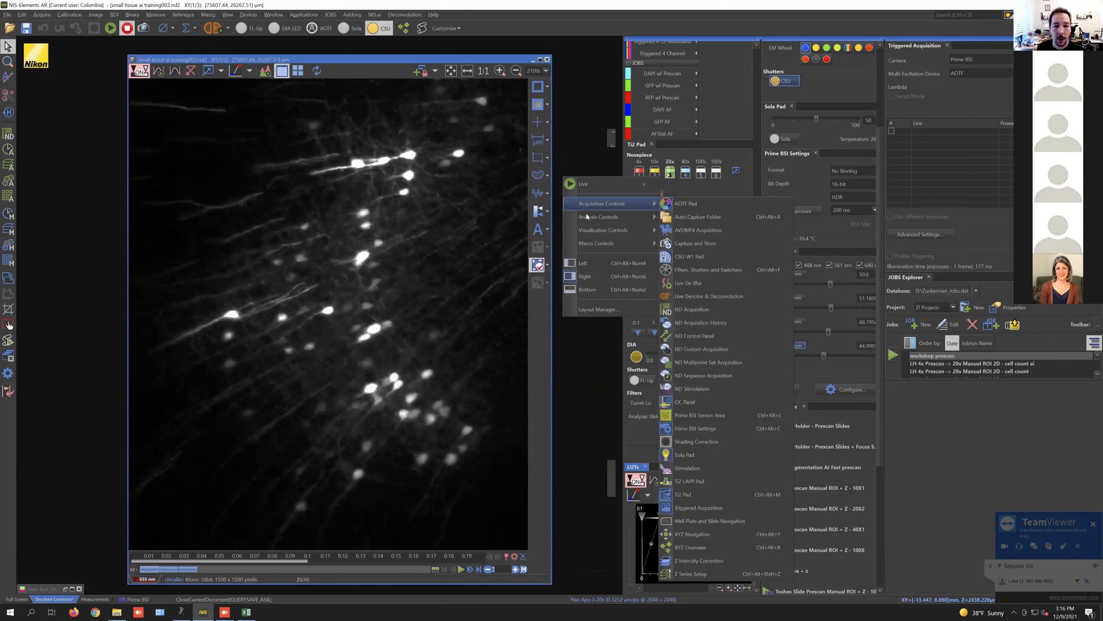
pyautogui.moveTo(600, 220)
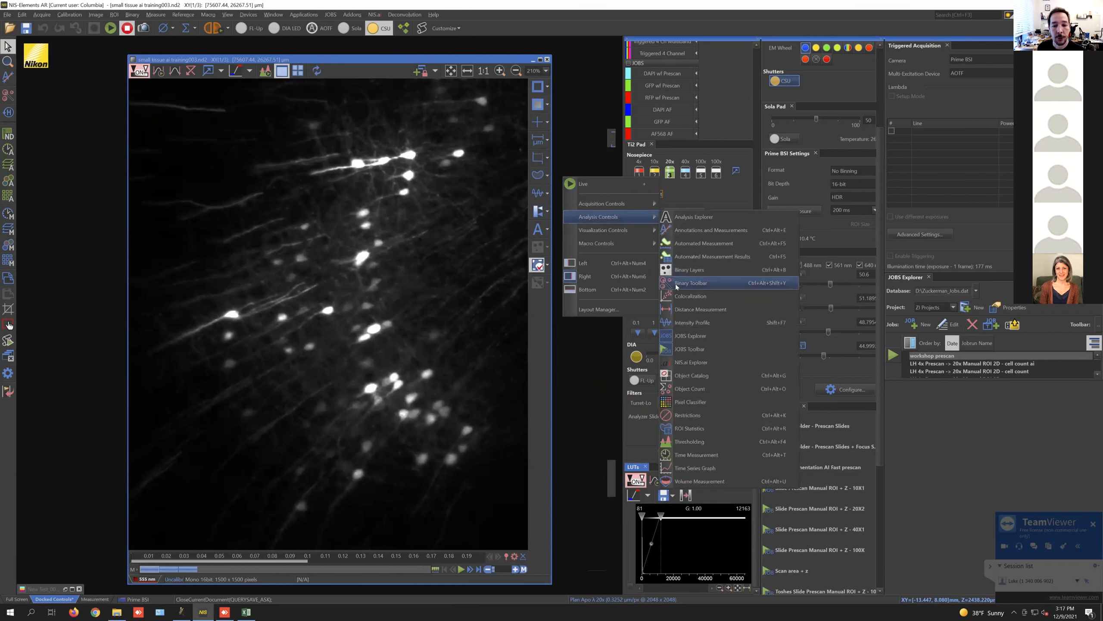
pyautogui.click(9, 324)
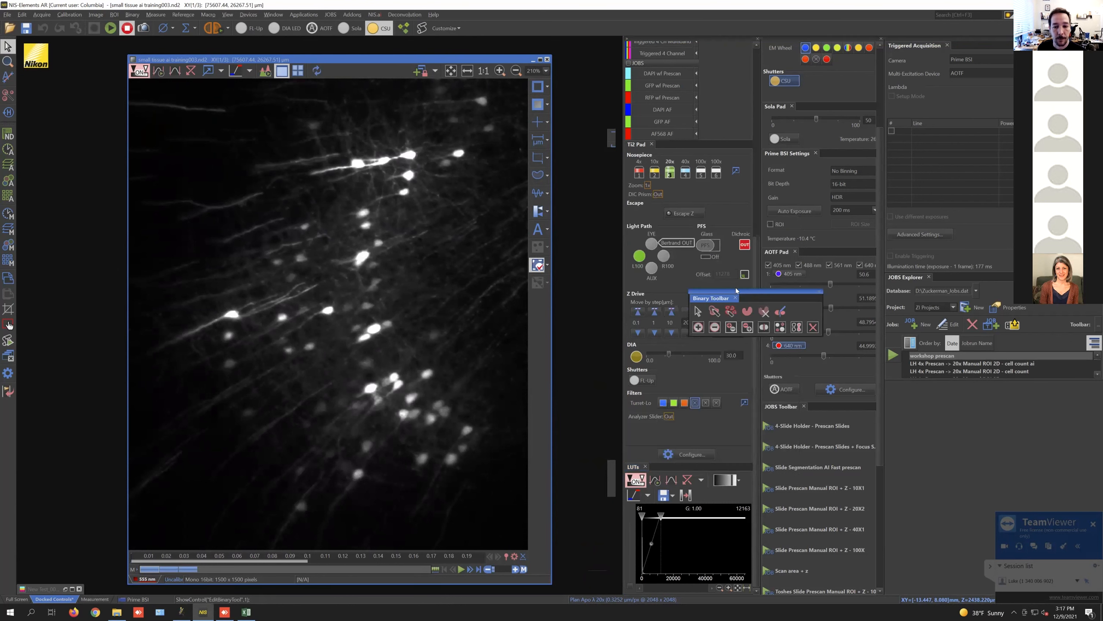
pyautogui.moveTo(743, 290); pyautogui.dragTo(501, 139)
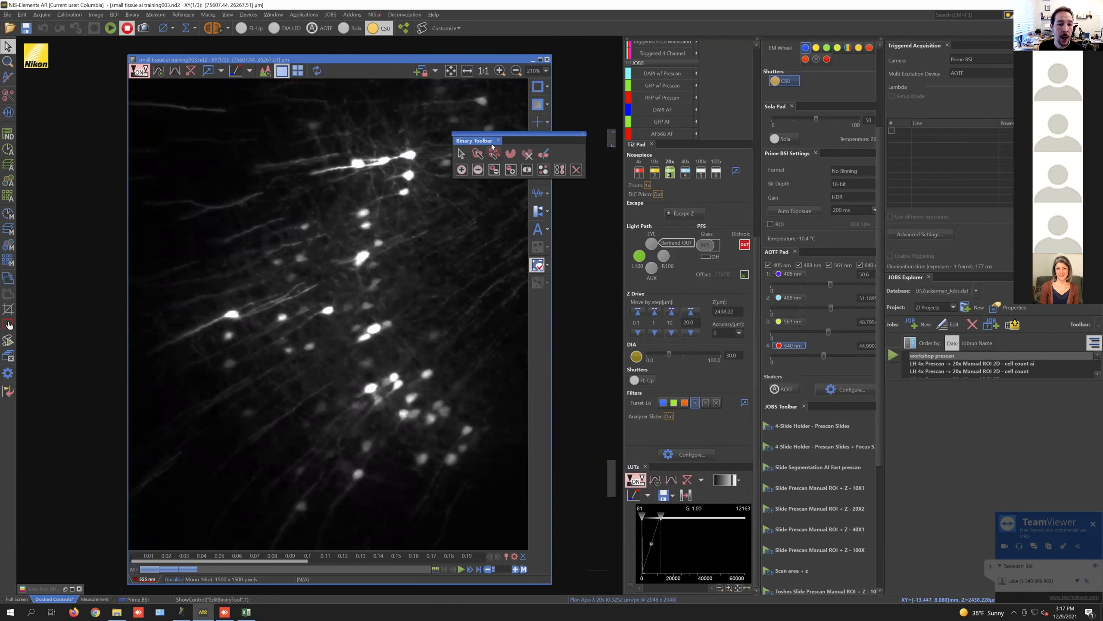
pyautogui.click(494, 154)
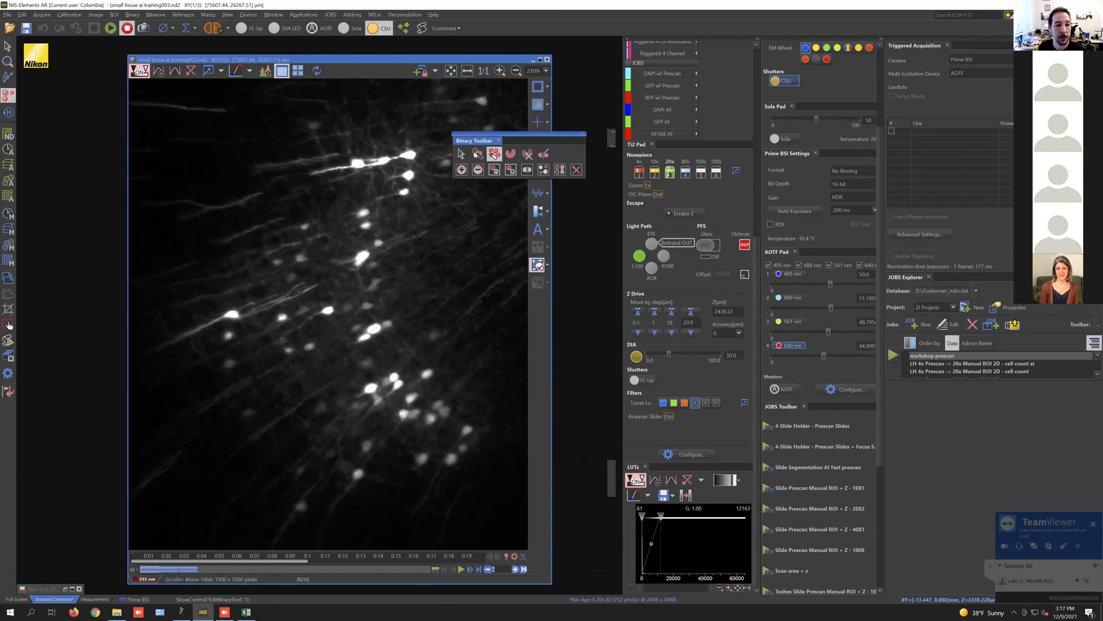
pyautogui.click(408, 176)
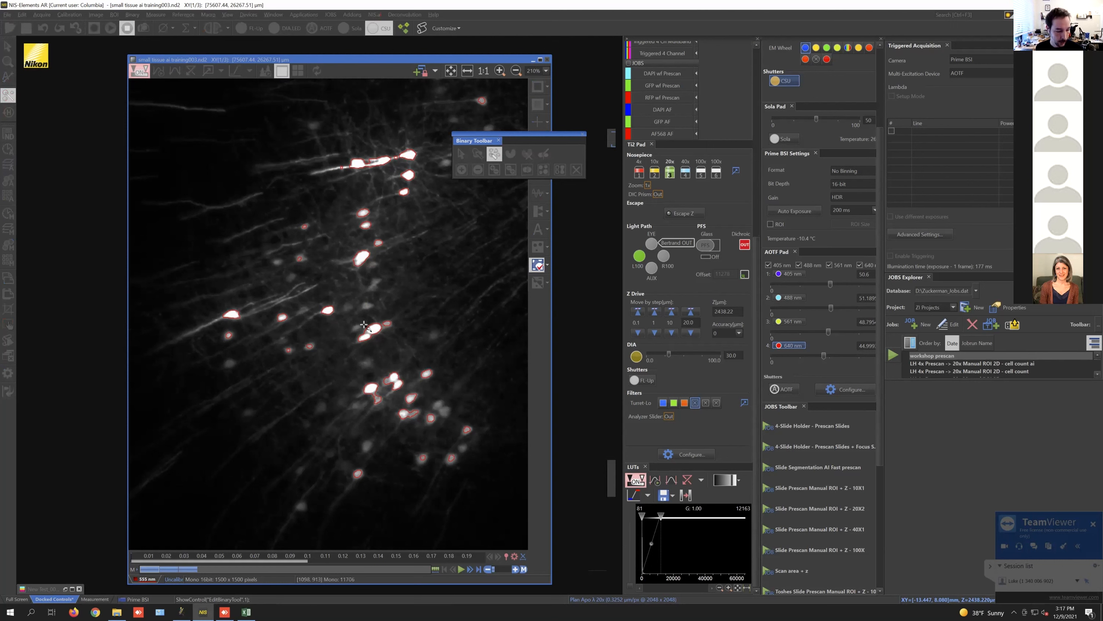
pyautogui.press('Escape')
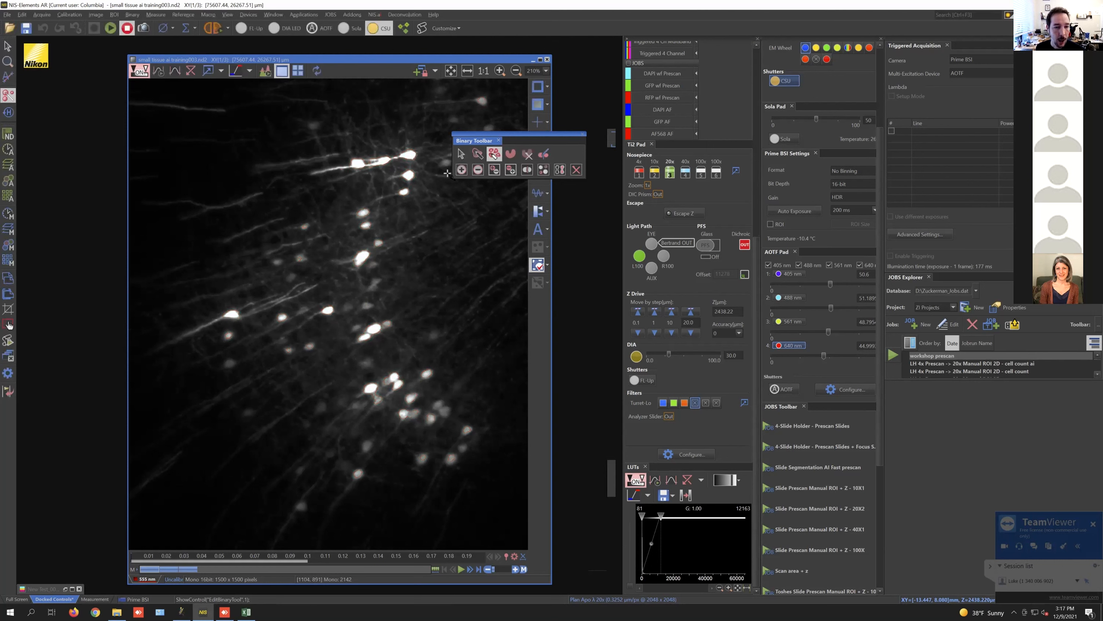
# Step: Auto-detect three separate bright cell bodies one at a time as binary objects: near the upper cluster, upper middle and centre of the image
pyautogui.click(478, 154)
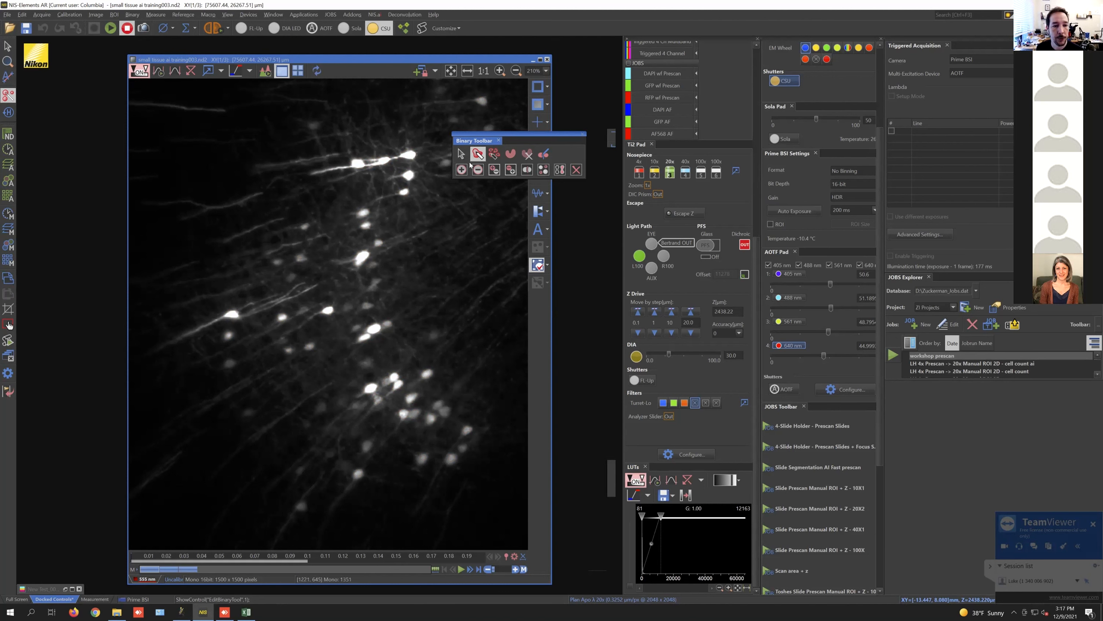
pyautogui.click(408, 174)
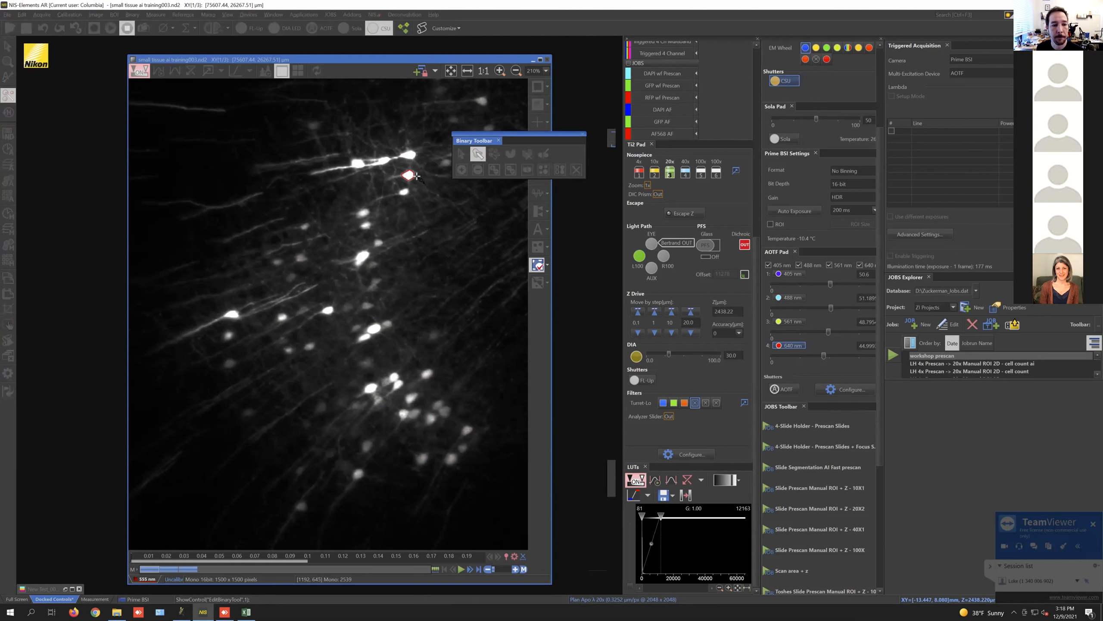
pyautogui.rightClick(420, 172)
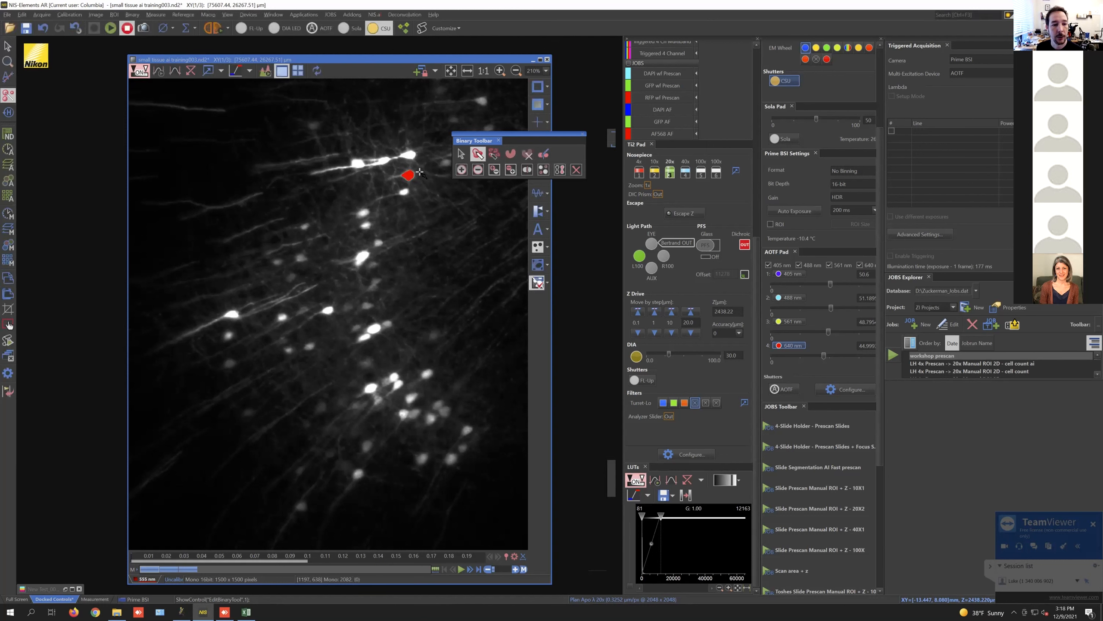
pyautogui.click(364, 212)
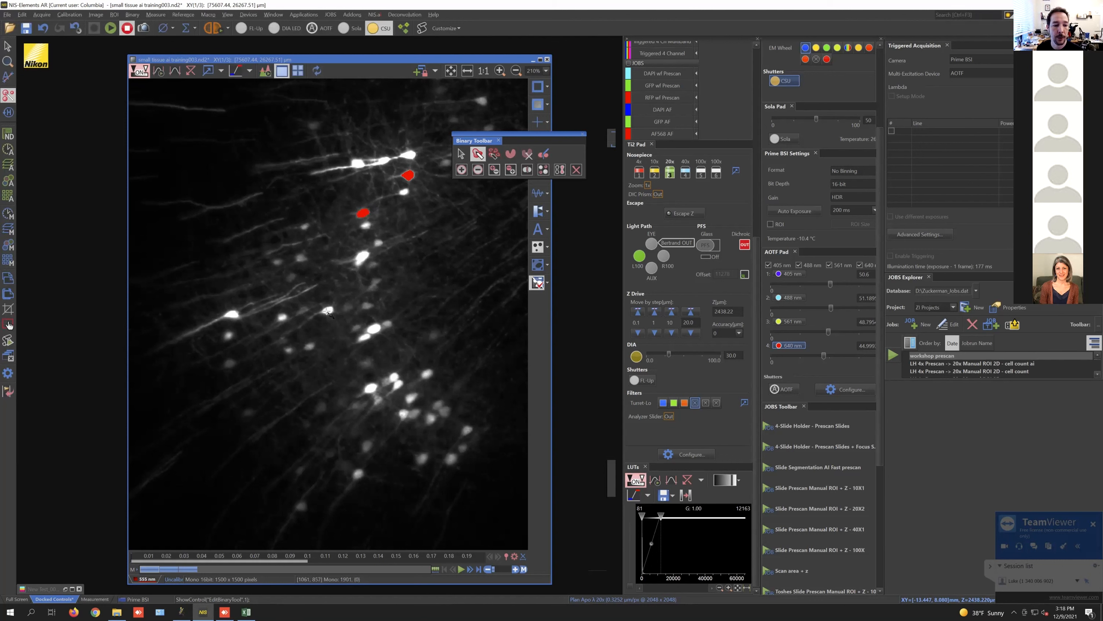
pyautogui.click(328, 311)
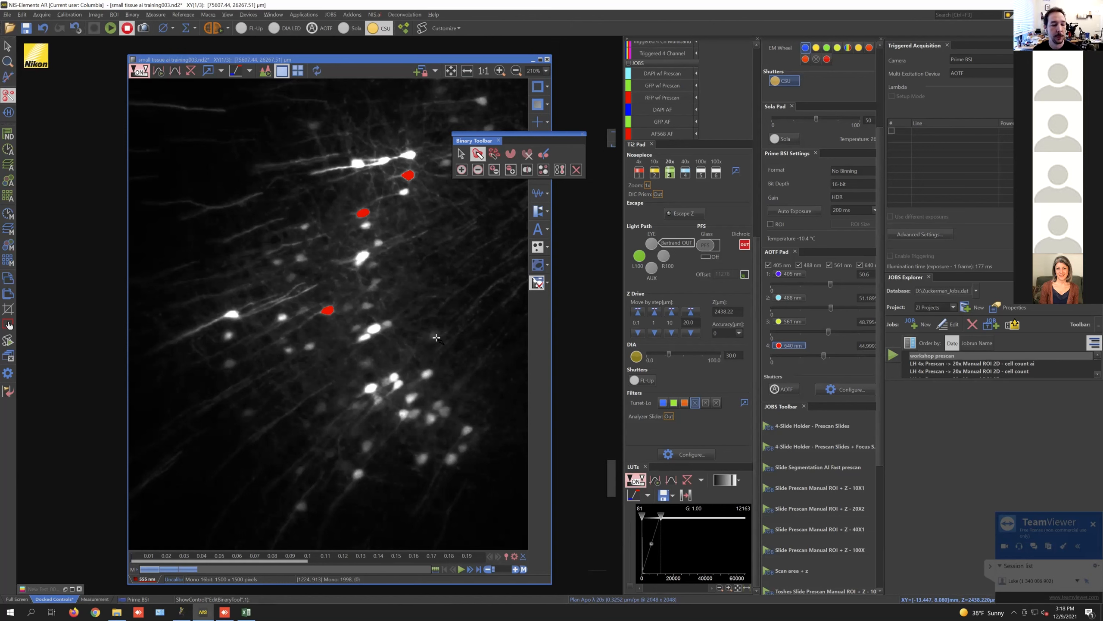
# Step: Auto-detect one more cell below the centre of the first frame, then brighten the third frame and auto-detect the bright cell near its lower-left corner
pyautogui.click(310, 348)
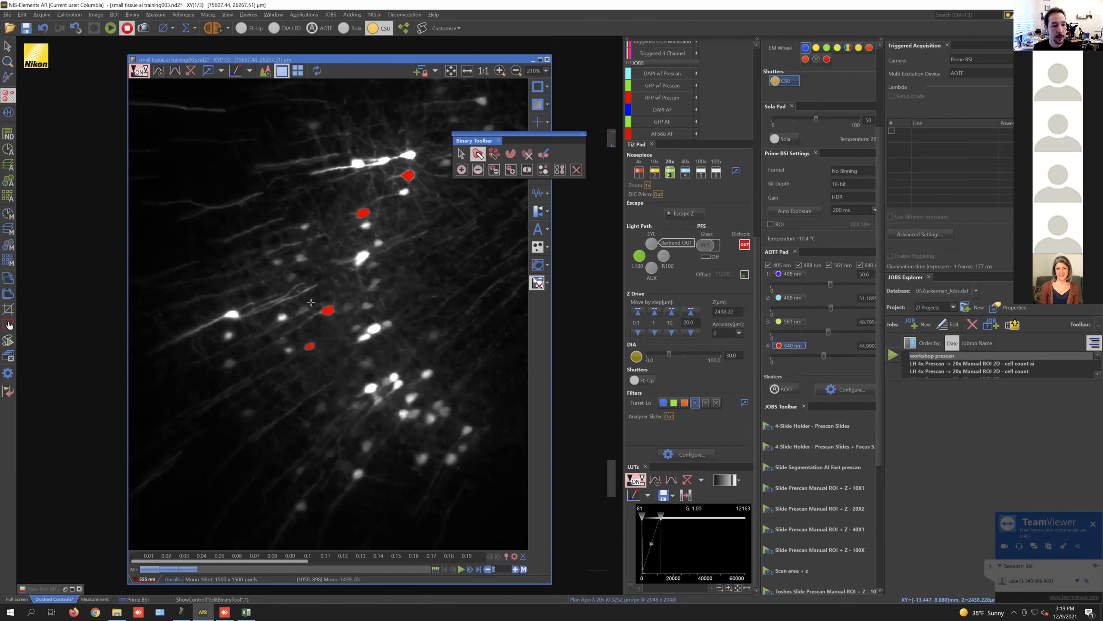
pyautogui.click(198, 556)
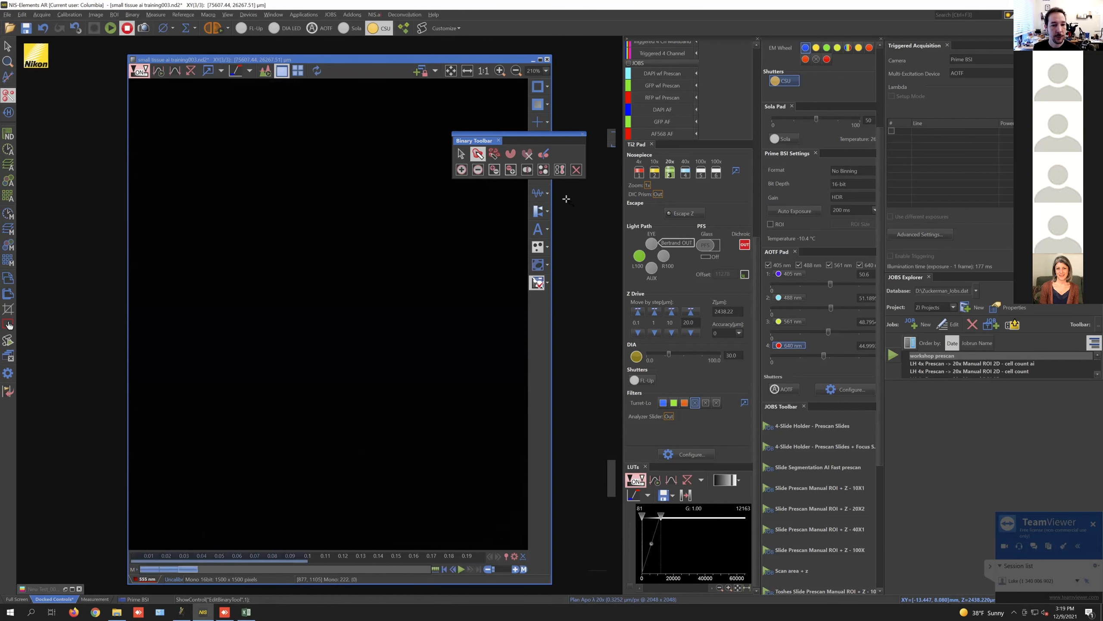
pyautogui.moveTo(663, 521); pyautogui.dragTo(644, 520)
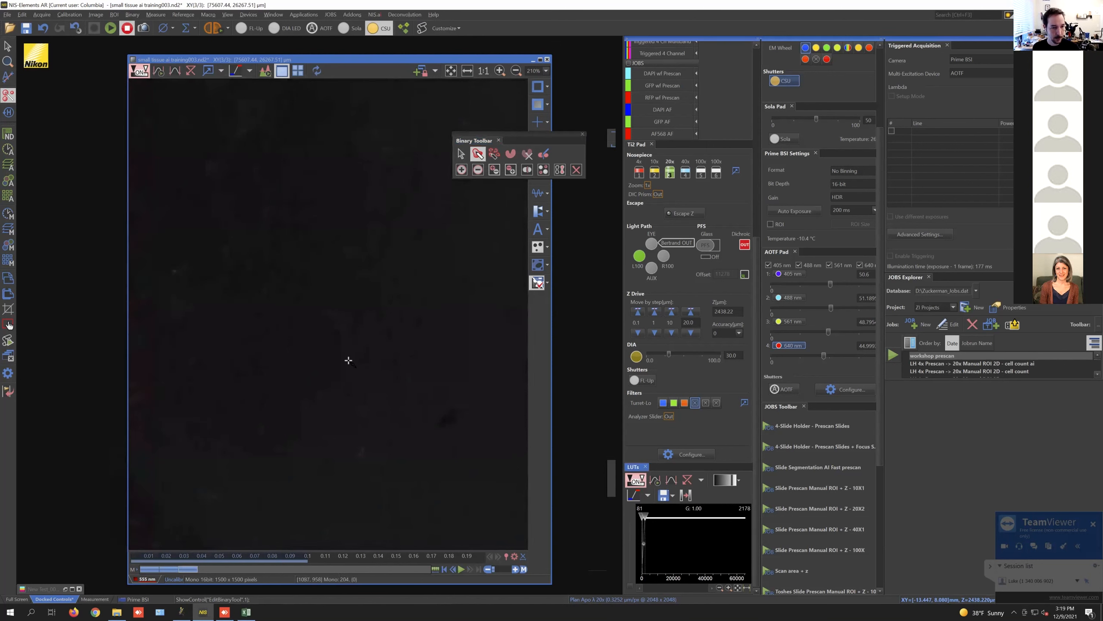
pyautogui.scroll(-4, 337, 356)
pyautogui.scroll(-1, 334, 355)
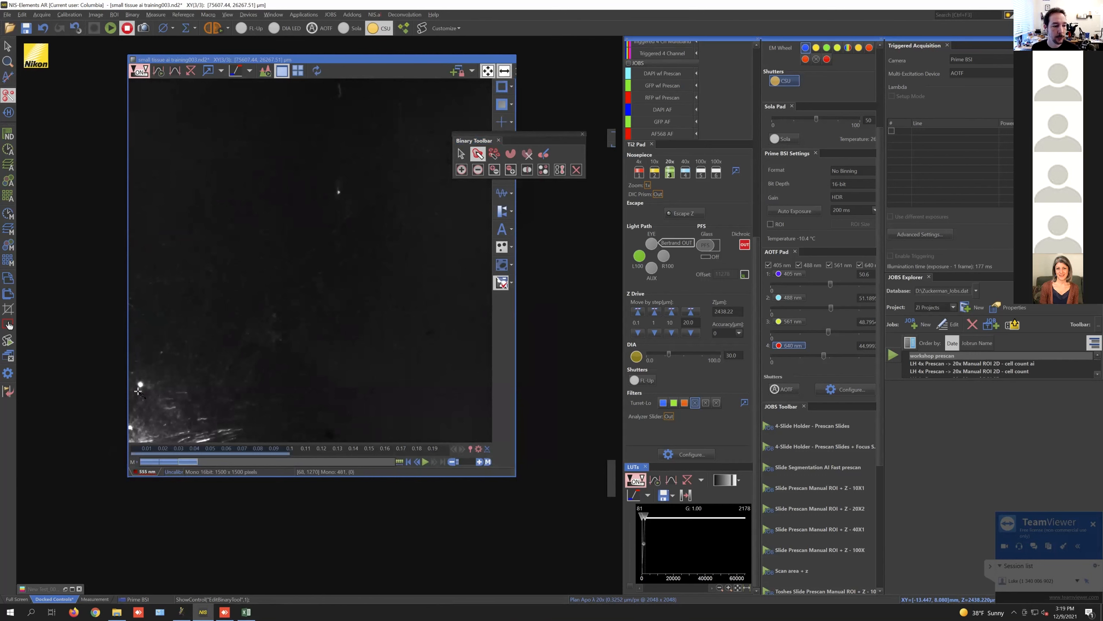
pyautogui.scroll(2, 140, 390)
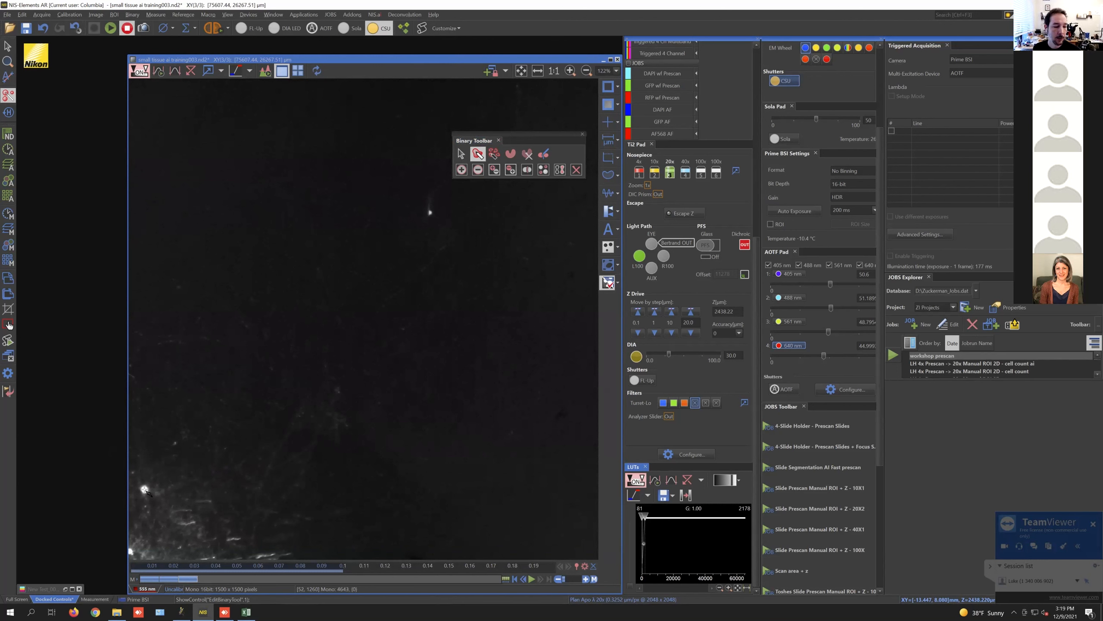
pyautogui.click(145, 489)
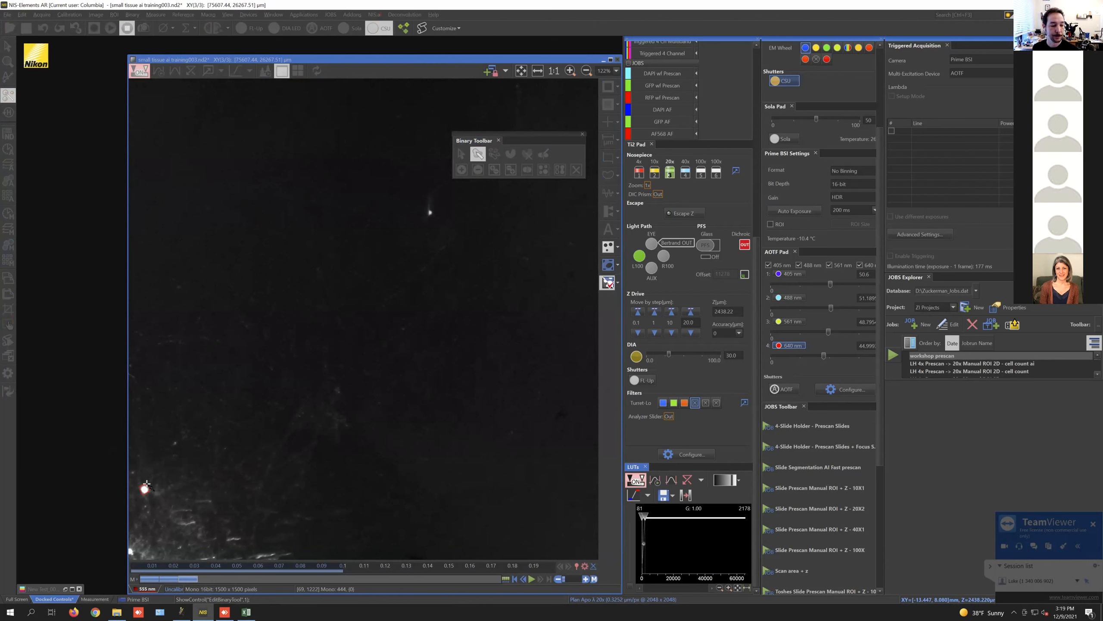
pyautogui.rightClick(147, 488)
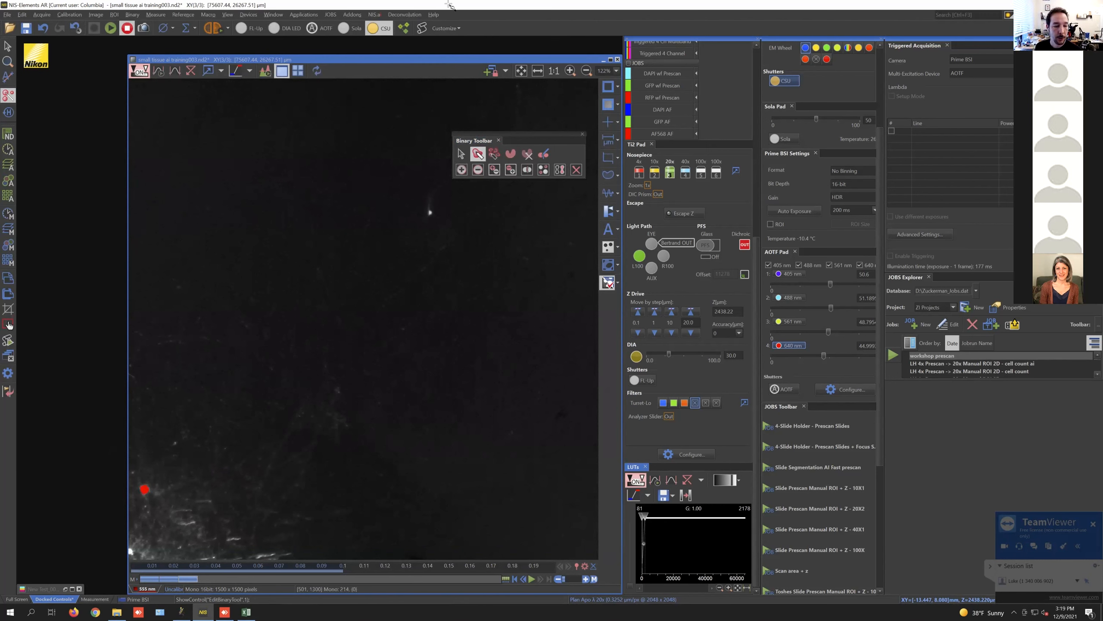
# Step: Go to the second frame, dim the display until cell bodies stand out, and auto-detect one cell in the upper part of the cluster
pyautogui.click(167, 579)
pyautogui.moveTo(645, 516); pyautogui.dragTo(674, 516)
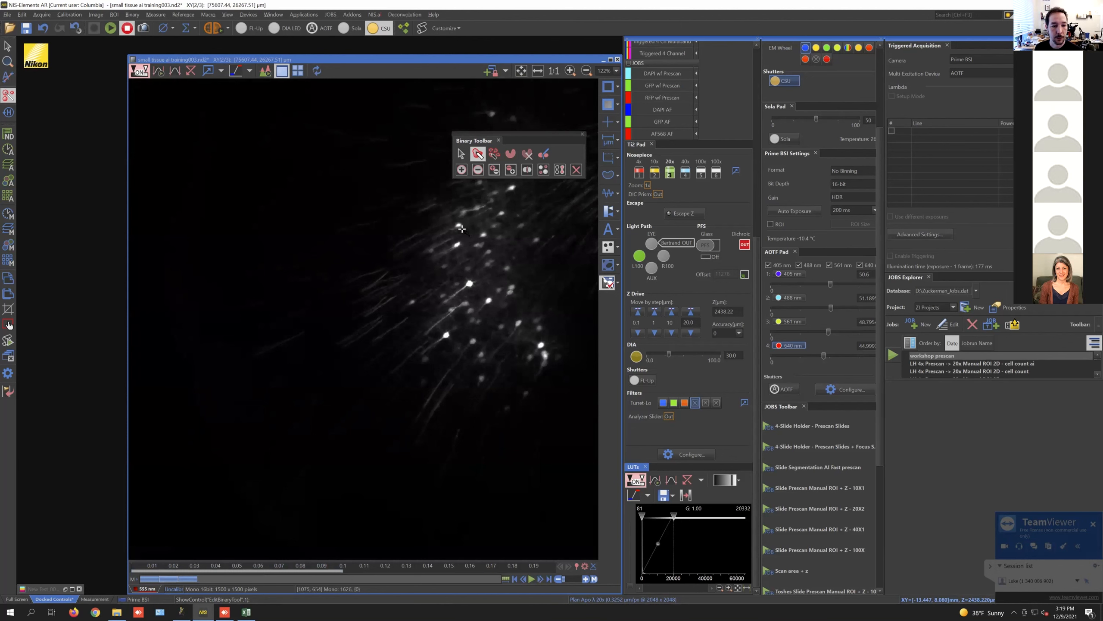
pyautogui.click(504, 236)
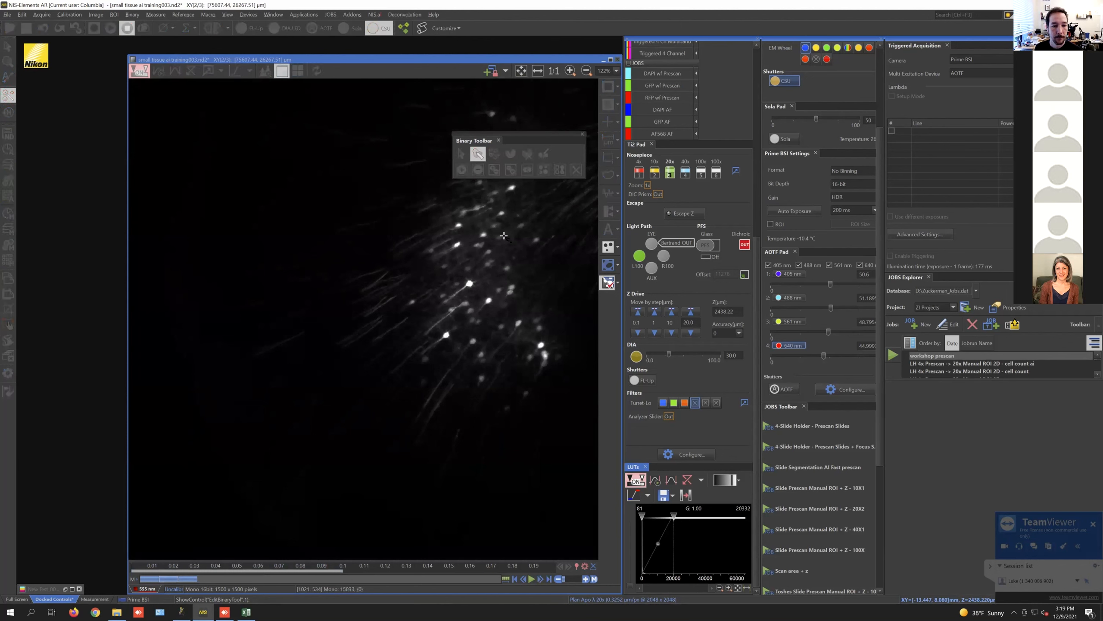
pyautogui.rightClick(497, 234)
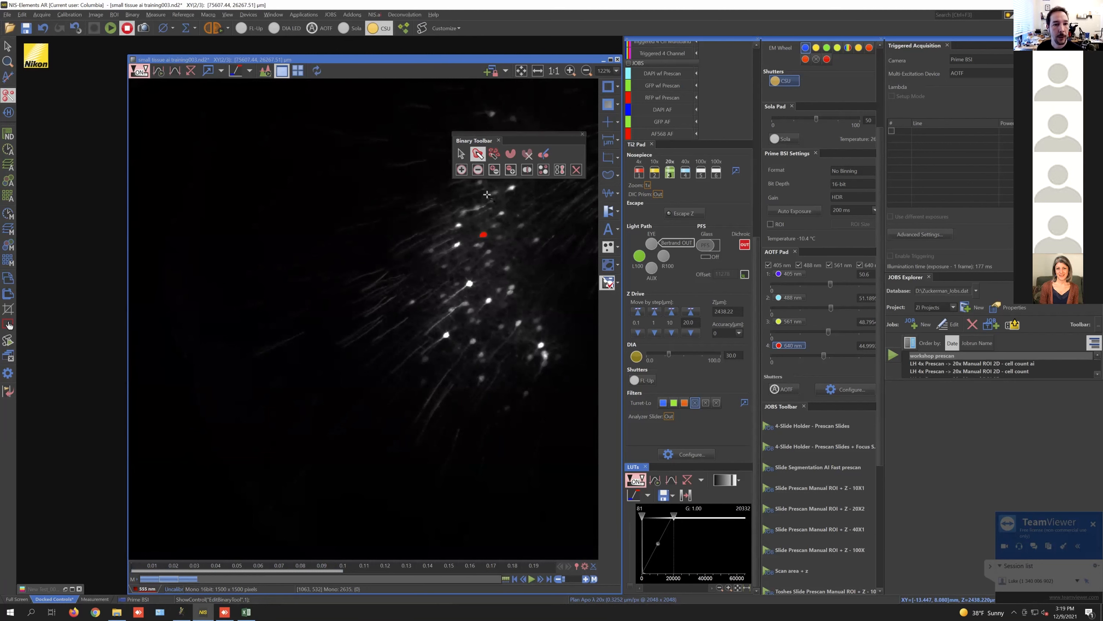
# Step: Review the Train Segment.ai source, ground truth, option and output settings, and close them without training
pyautogui.moveTo(431, 57); pyautogui.dragTo(409, 51)
pyautogui.click(371, 15)
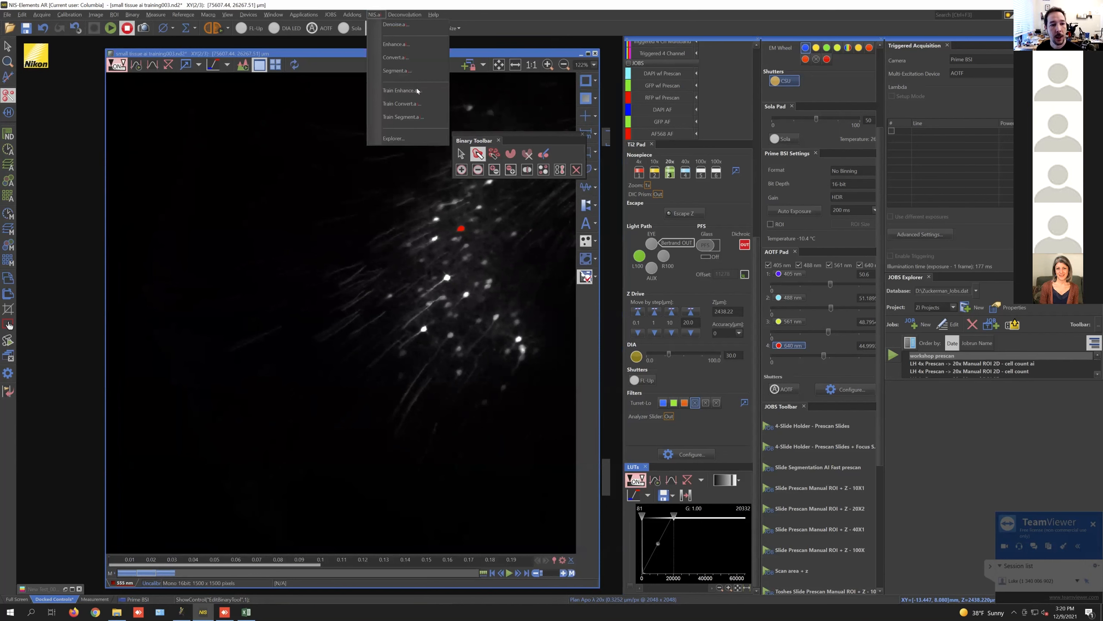
pyautogui.click(403, 117)
pyautogui.moveTo(556, 211); pyautogui.dragTo(554, 174)
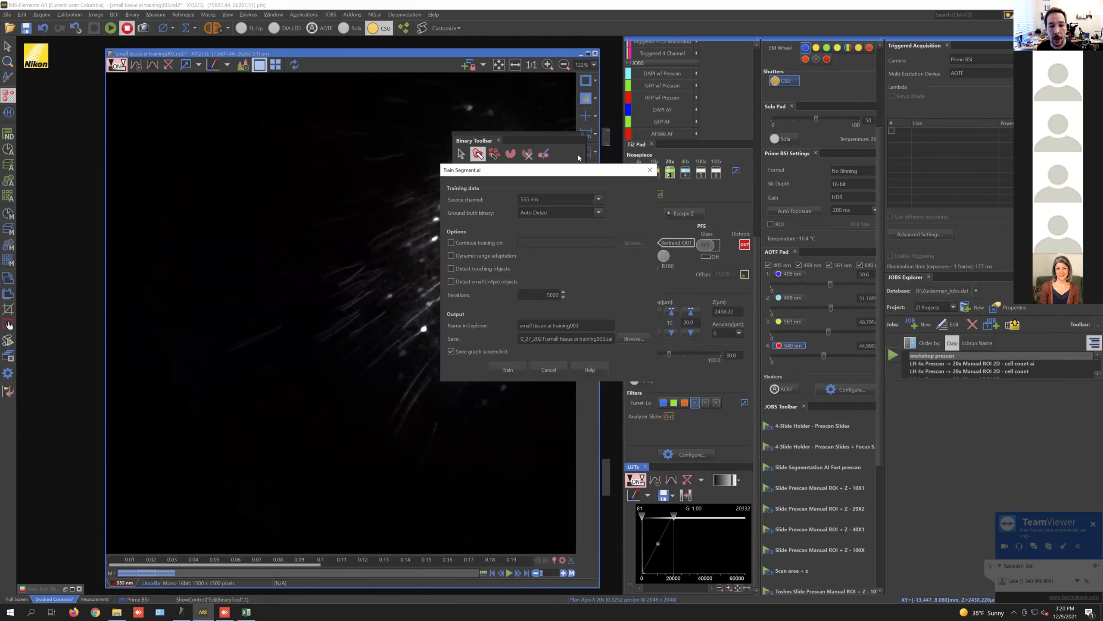
pyautogui.click(649, 170)
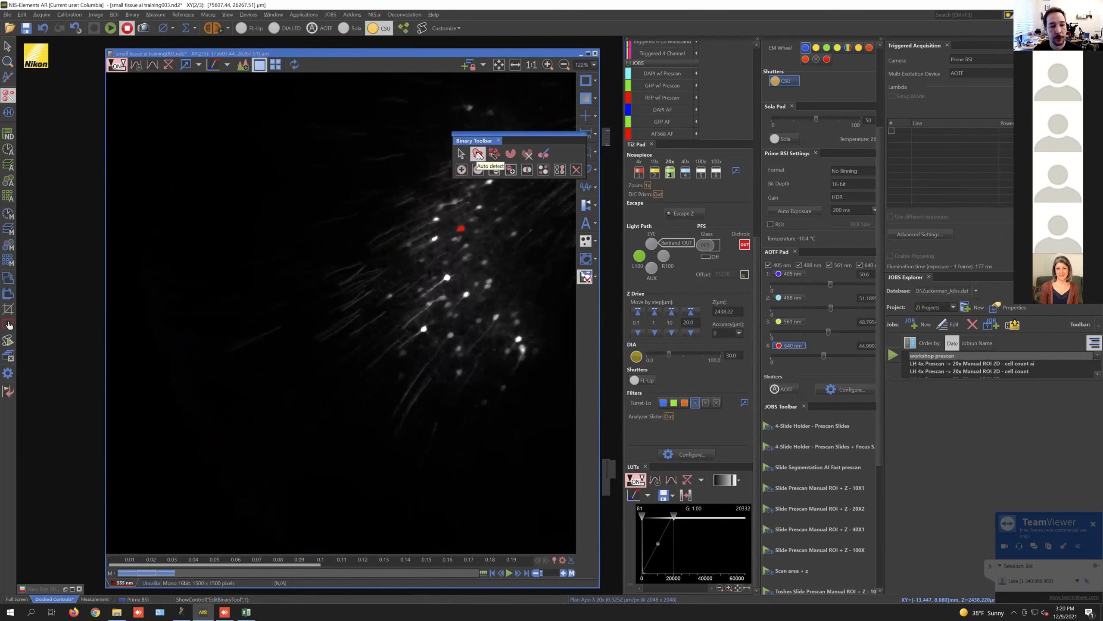
# Step: Hide the Binary Toolbar, open the binary editor on the second frame, and look through the available pen widths
pyautogui.click(583, 136)
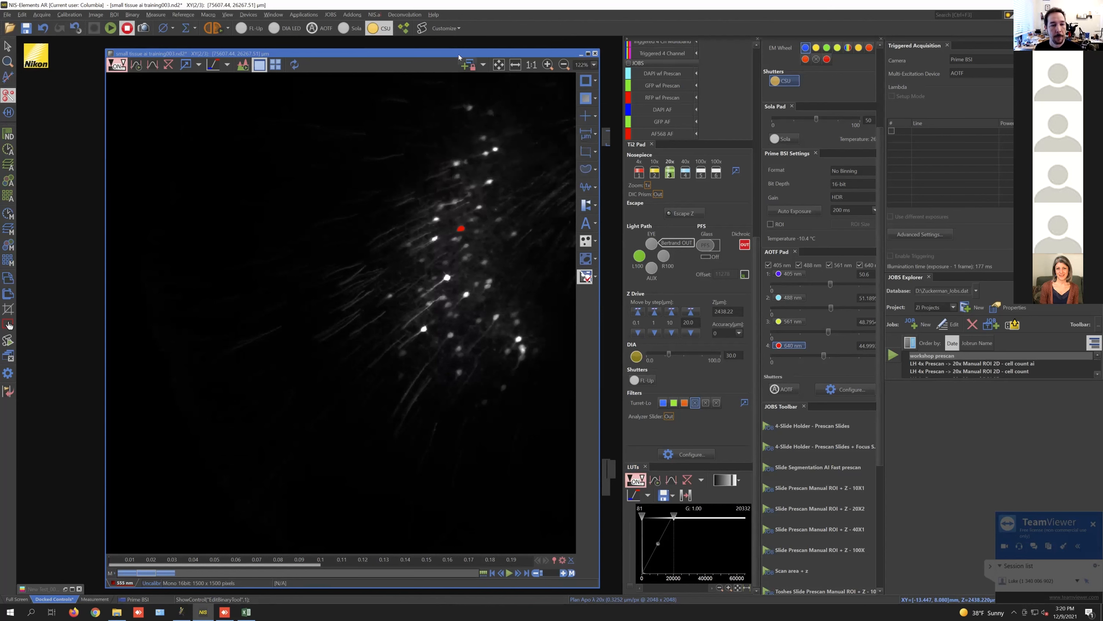
pyautogui.moveTo(447, 54); pyautogui.dragTo(435, 51)
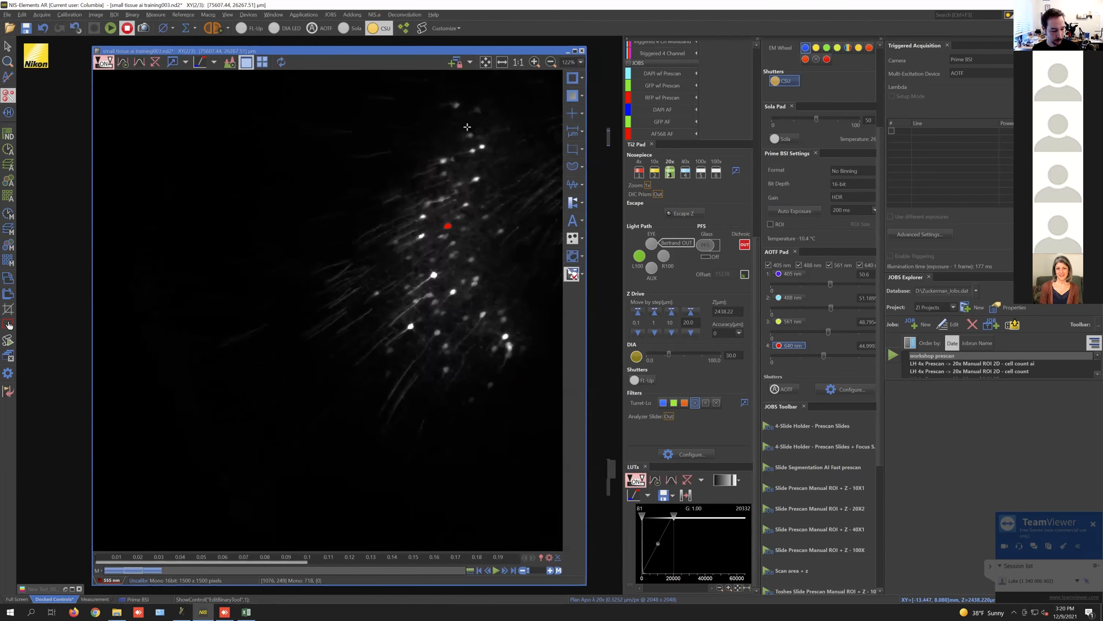
pyautogui.click(7, 324)
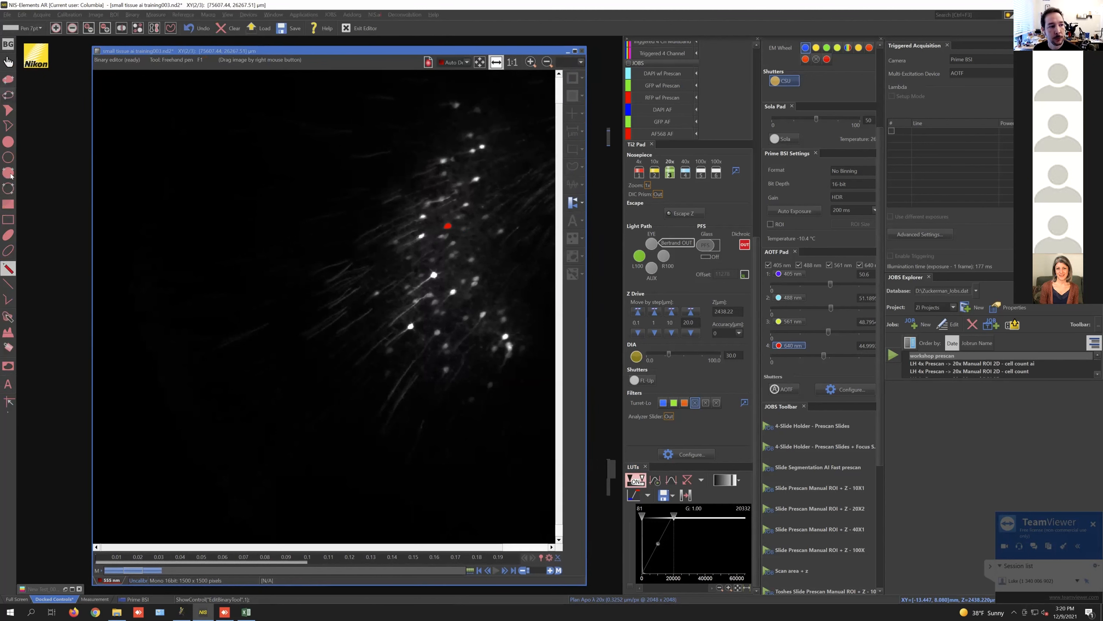
pyautogui.click(39, 29)
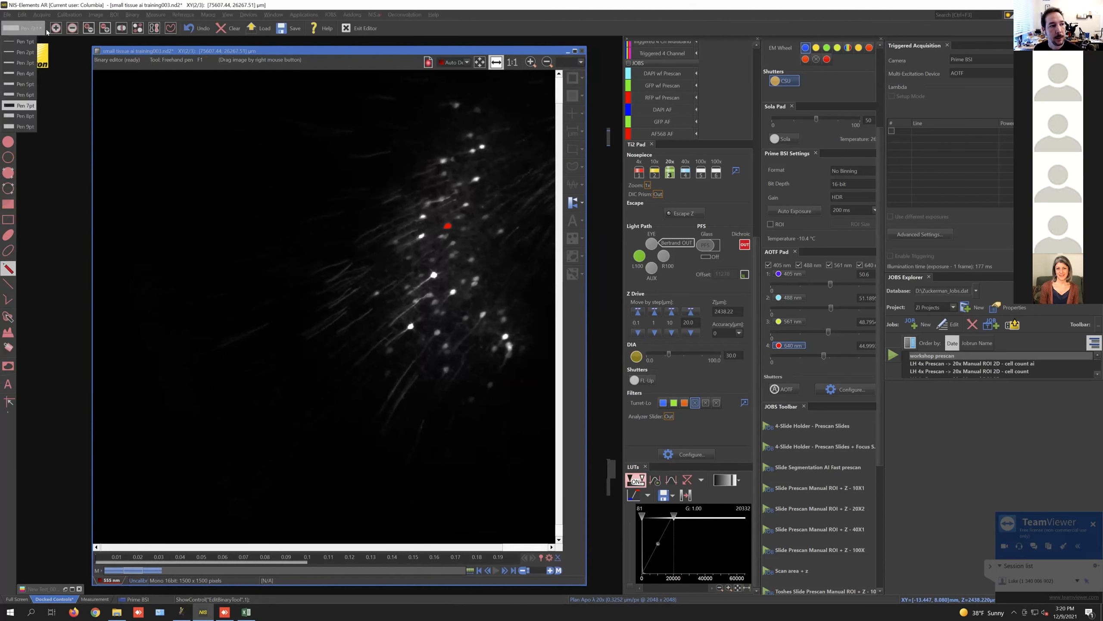
pyautogui.click(47, 33)
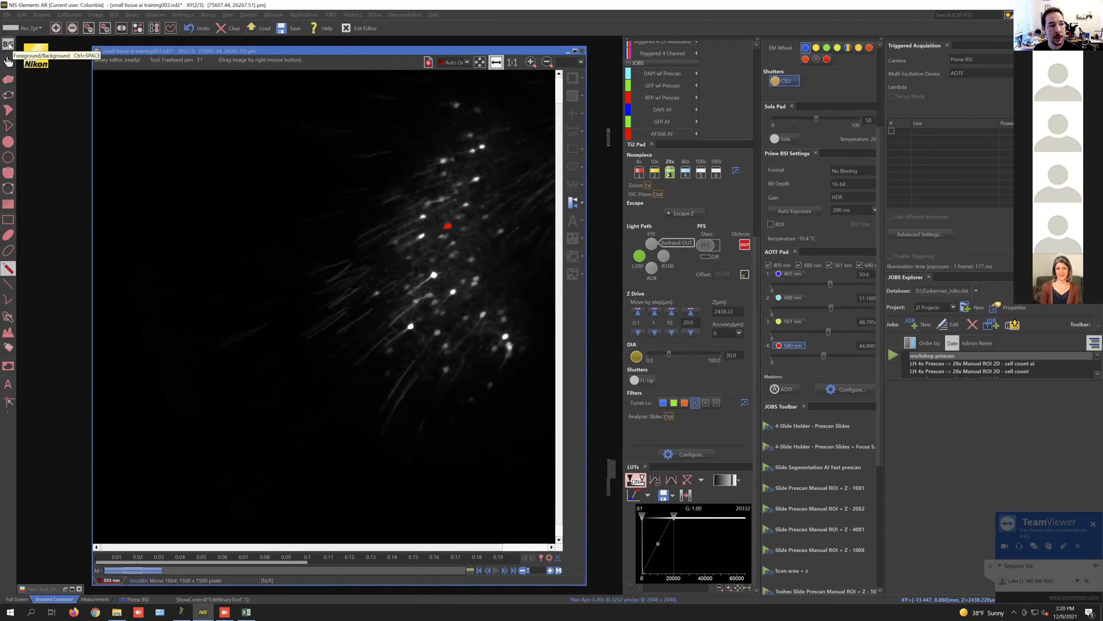
# Step: Erase a sliver from the top edge of the detected red cell with the freehand pen in background mode, and exit the binary editor
pyautogui.click(9, 45)
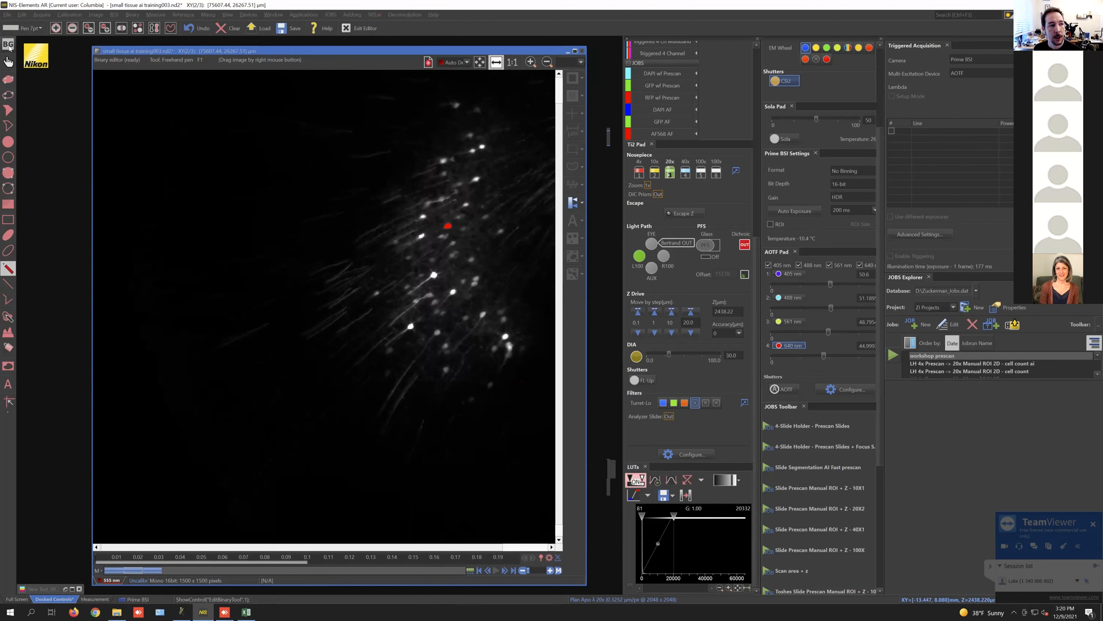
pyautogui.scroll(8, 452, 229)
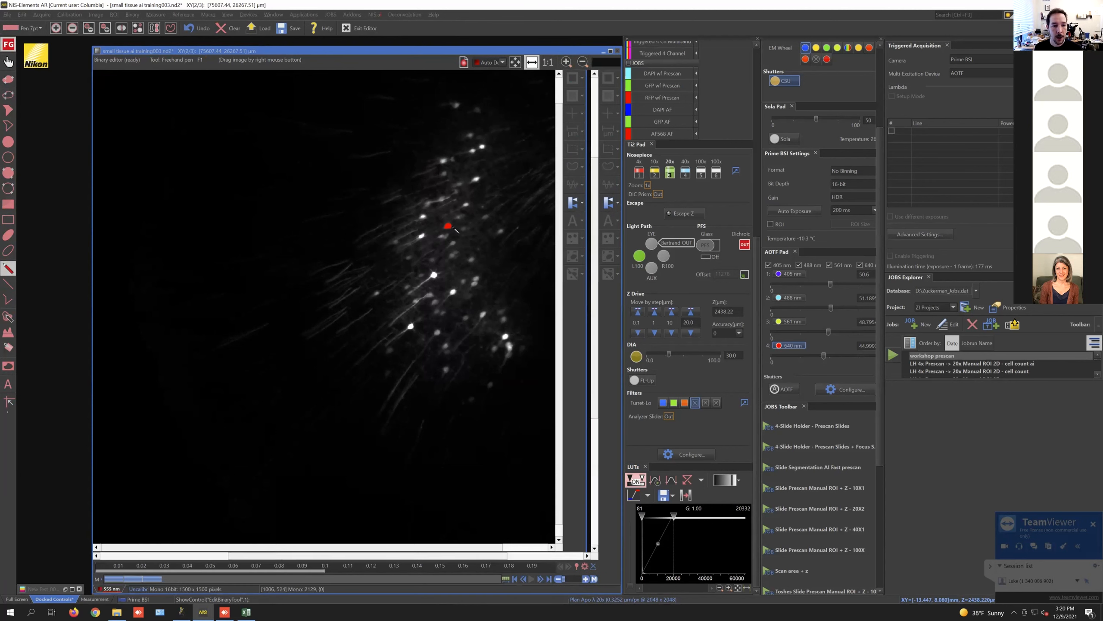
pyautogui.scroll(3, 450, 228)
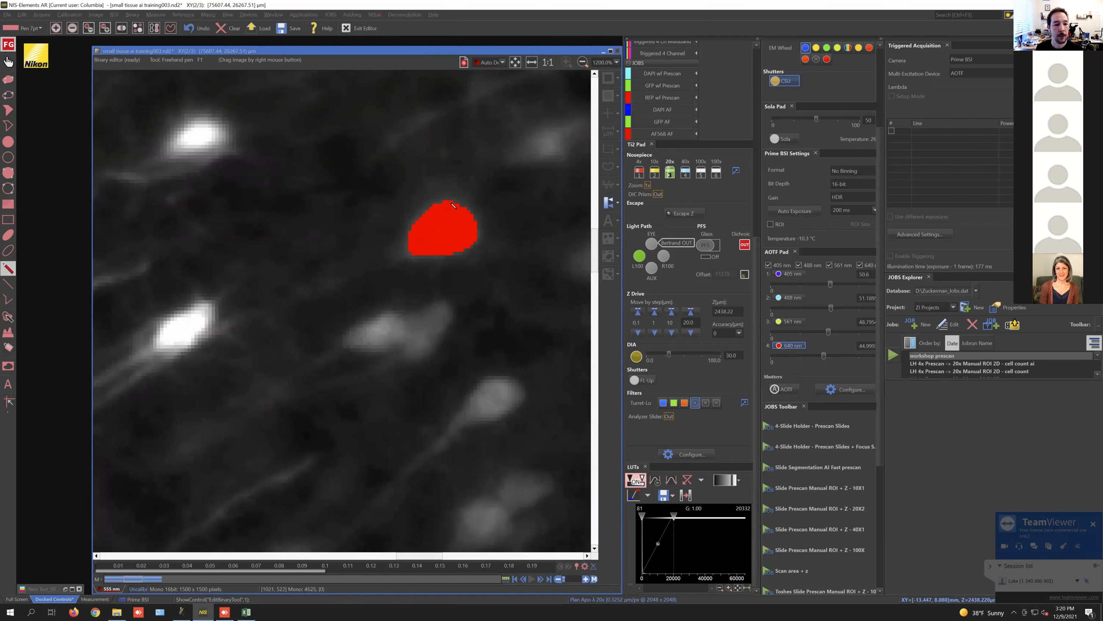
pyautogui.click(9, 48)
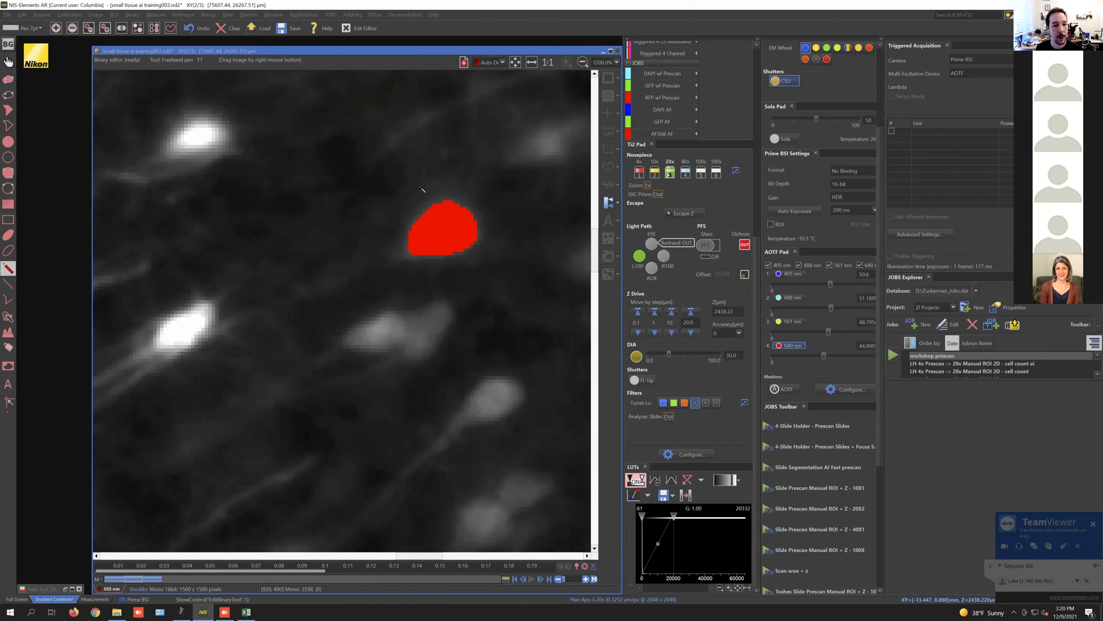
pyautogui.moveTo(438, 189); pyautogui.dragTo(449, 192)
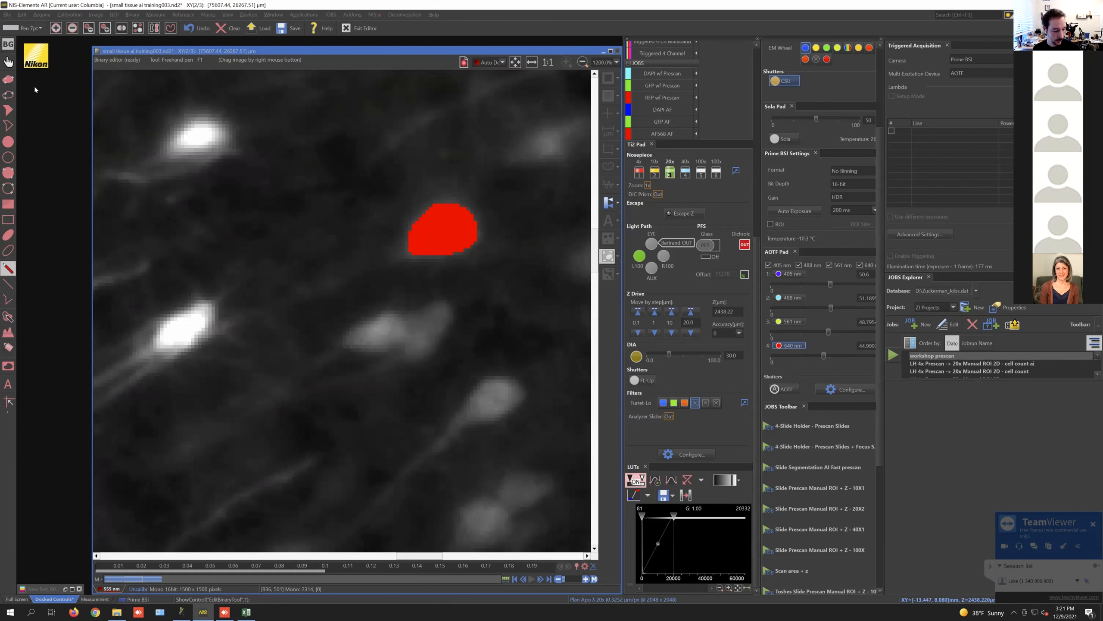
pyautogui.click(360, 28)
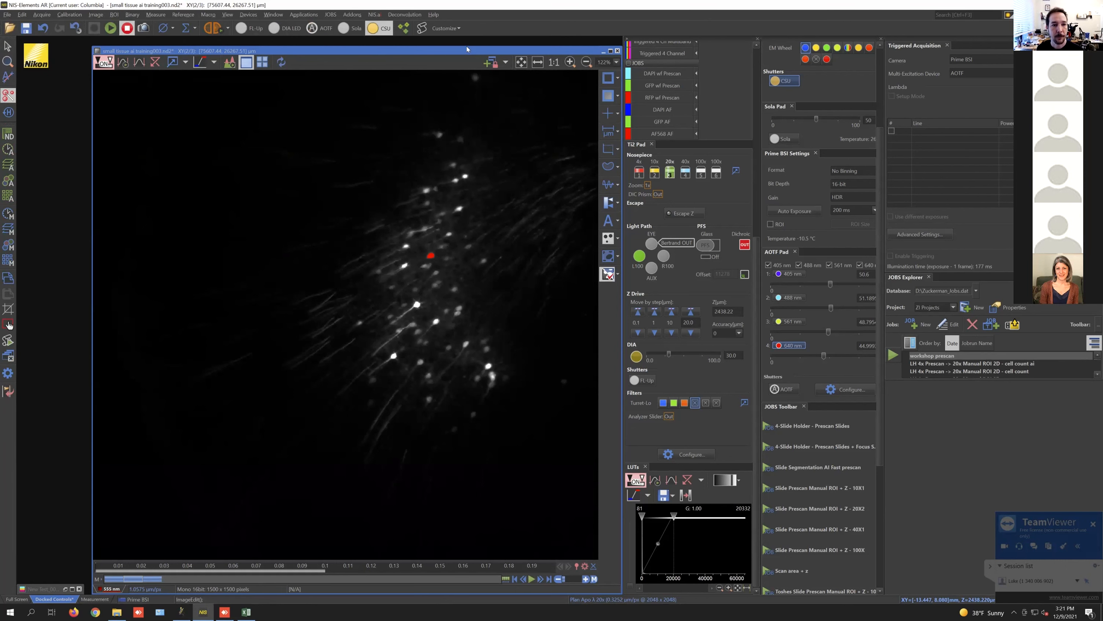
pyautogui.moveTo(456, 49); pyautogui.dragTo(441, 43)
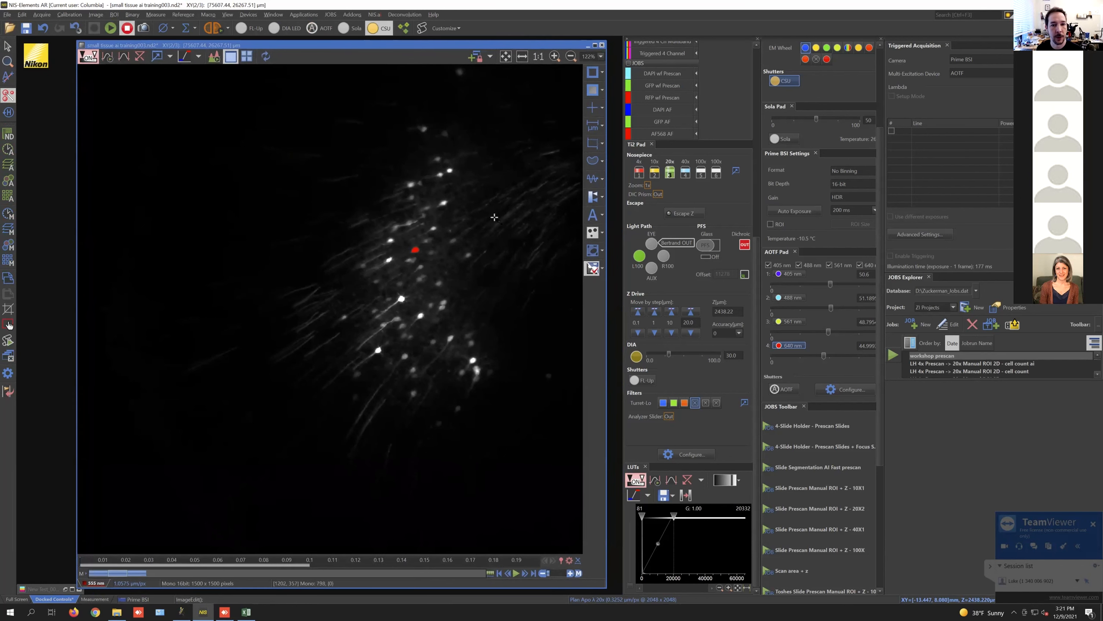
# Step: Open the Train Segment.ai settings for the annotated training image
pyautogui.click(380, 16)
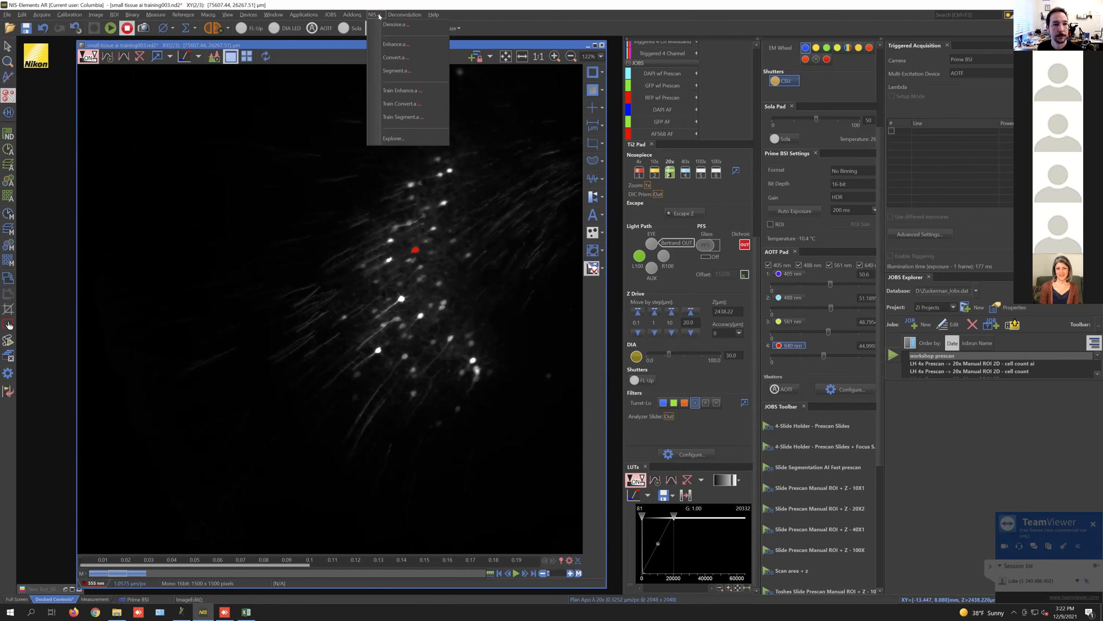
pyautogui.click(376, 17)
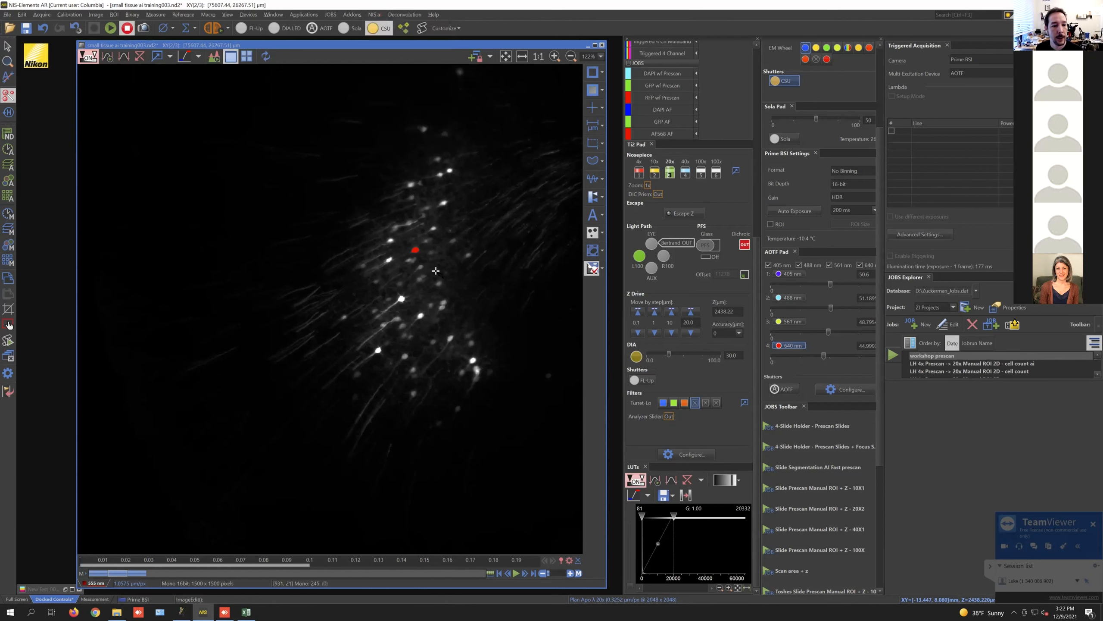
pyautogui.click(376, 16)
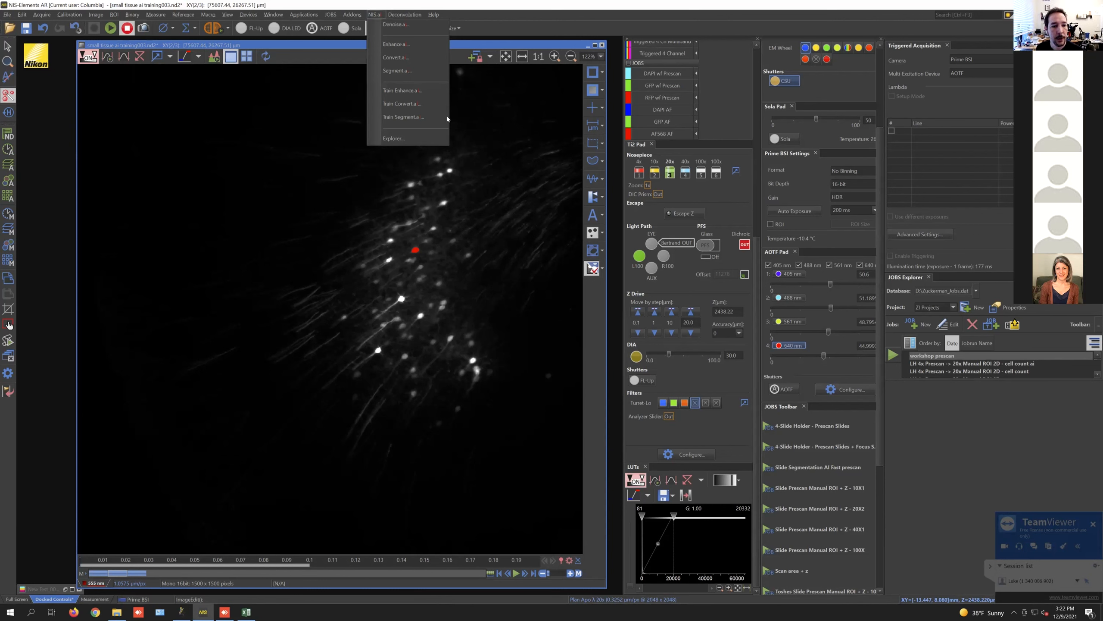
pyautogui.click(402, 119)
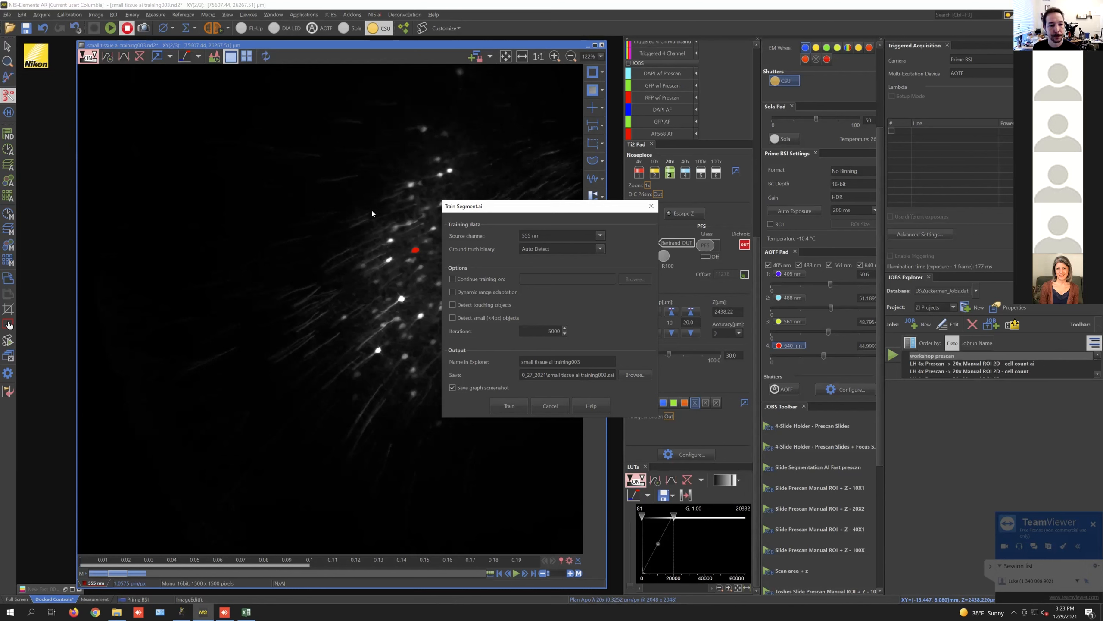
# Step: Try to train with Continue training on enabled and no existing network chosen, and disable that option again
pyautogui.click(453, 279)
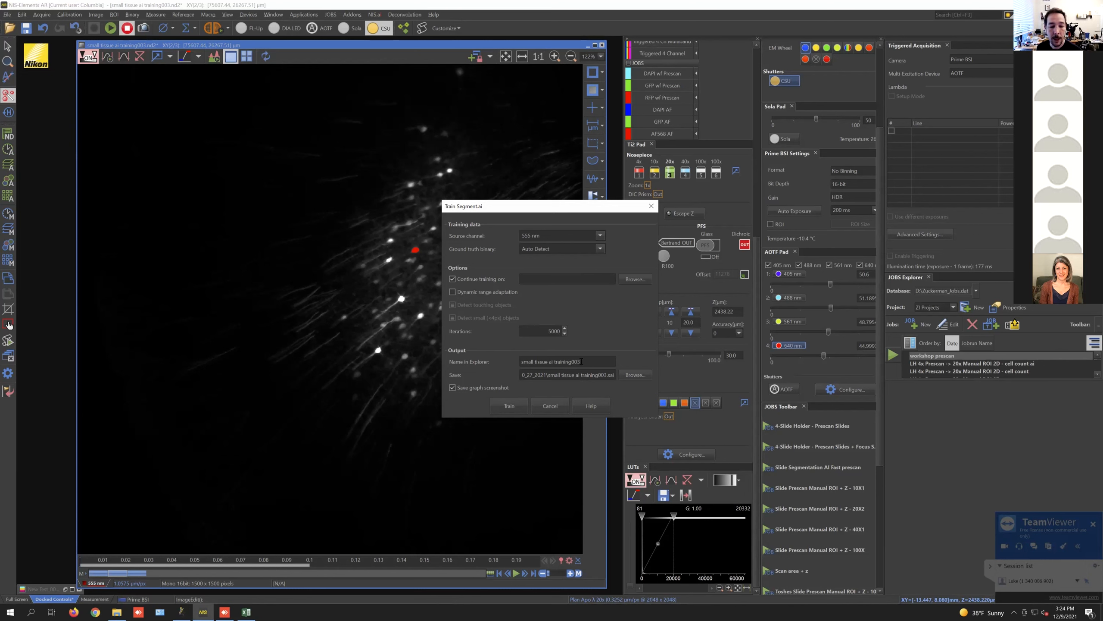
pyautogui.click(504, 406)
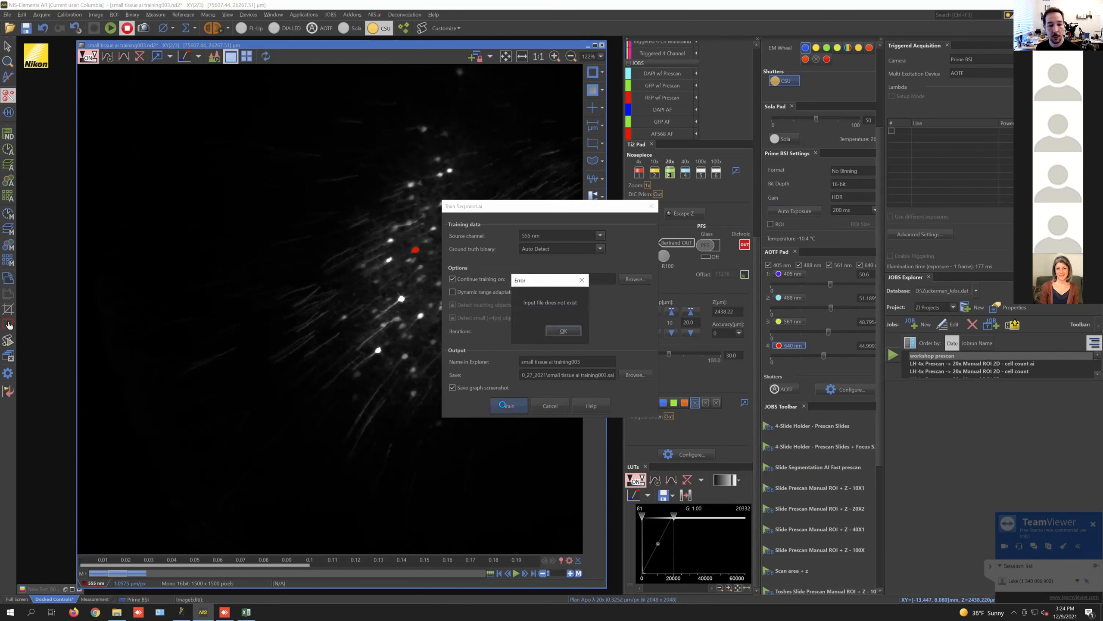
pyautogui.click(563, 330)
pyautogui.click(476, 278)
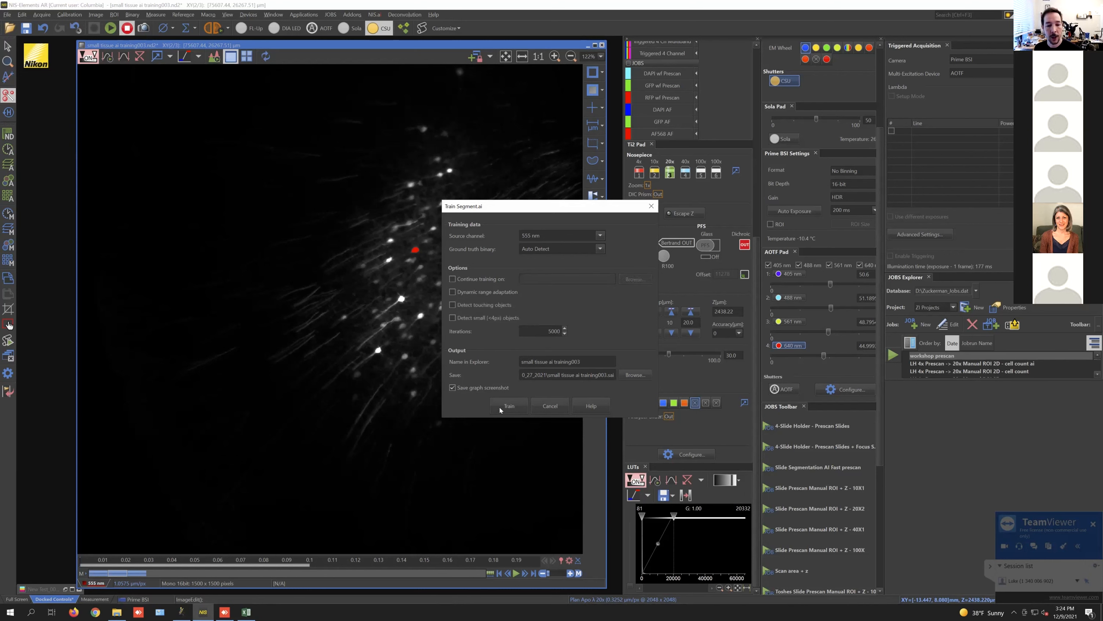
# Step: Start Segment.ai training on the 555 nm channel with the Auto Detect binary for 5000 iterations, and end it early after the first iterations
pyautogui.click(500, 407)
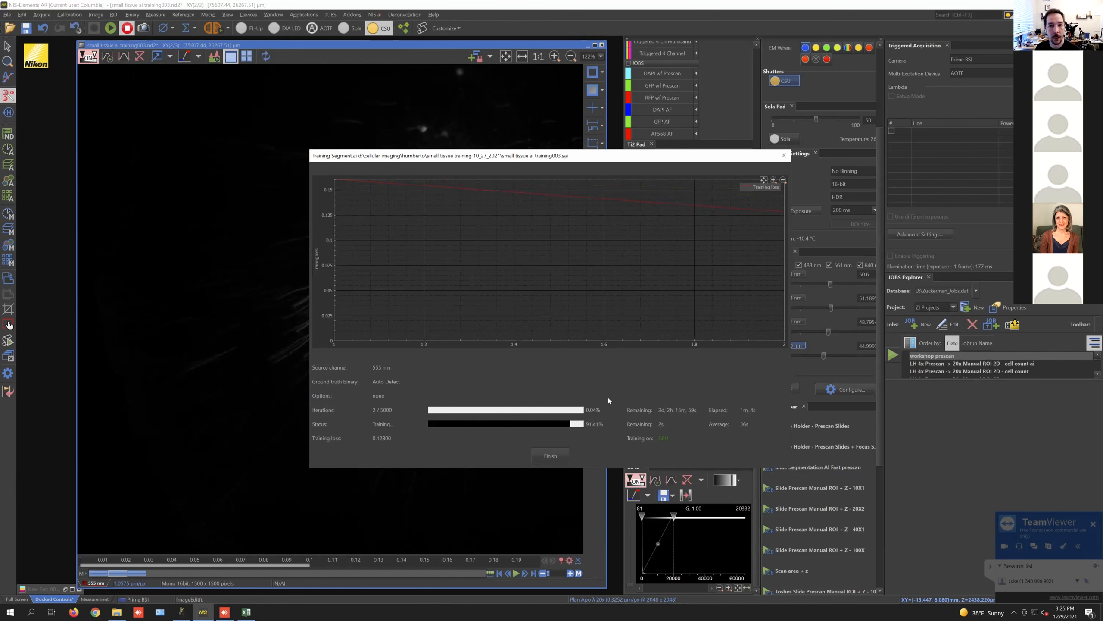
pyautogui.click(557, 455)
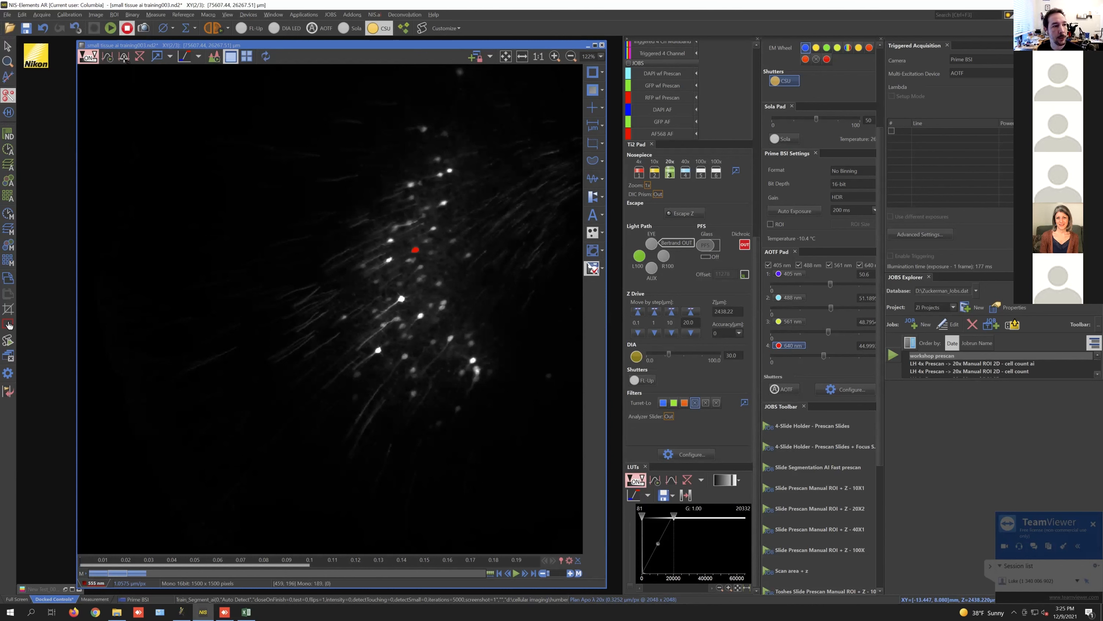
# Step: Open the GA3 Workshop ai recipe for editing from the Analysis Explorer
pyautogui.click(42, 15)
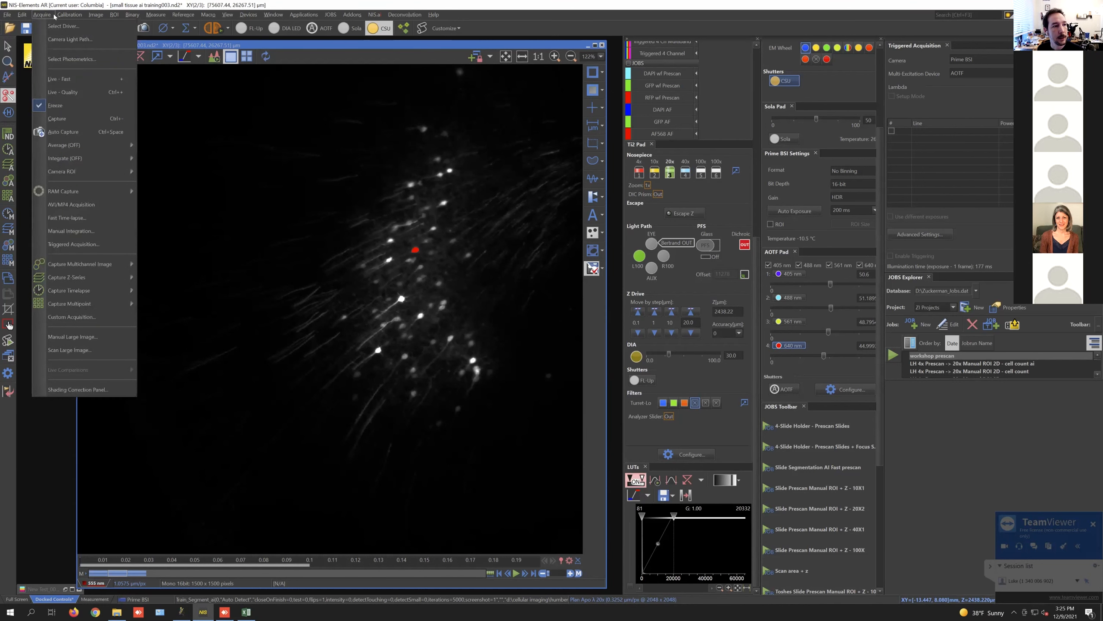
pyautogui.click(54, 16)
pyautogui.click(96, 14)
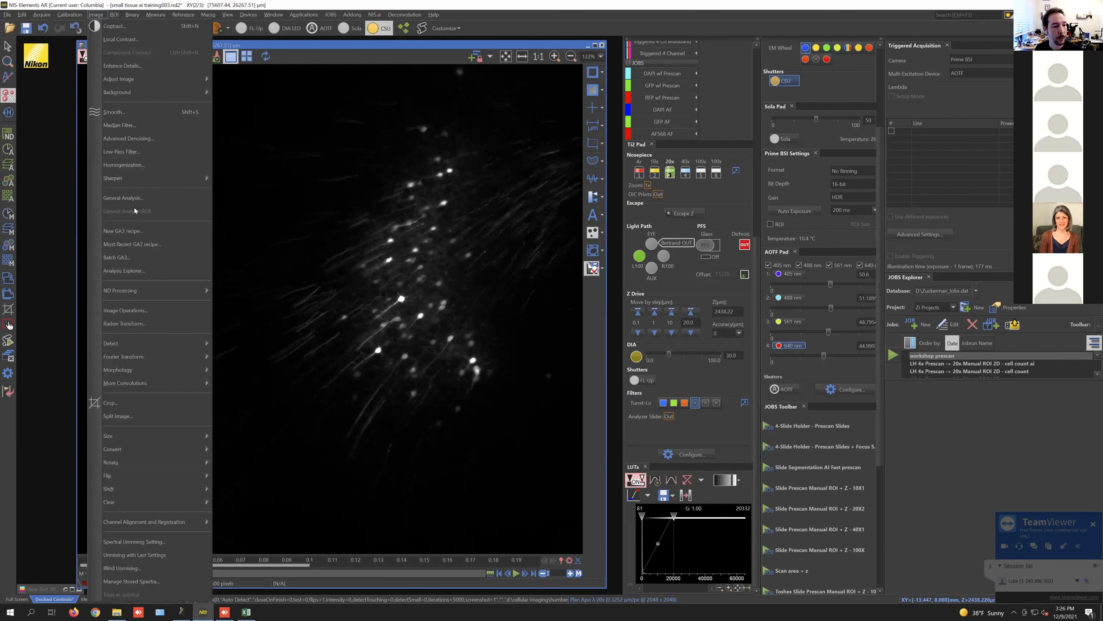
pyautogui.click(140, 275)
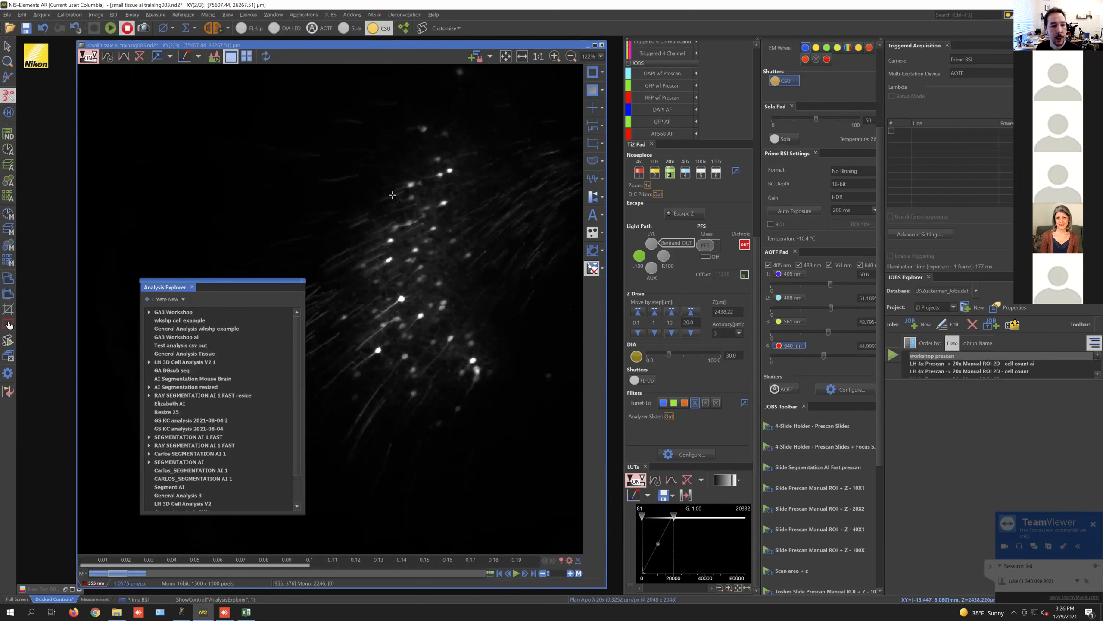
pyautogui.moveTo(249, 281); pyautogui.dragTo(490, 131)
pyautogui.click(419, 188)
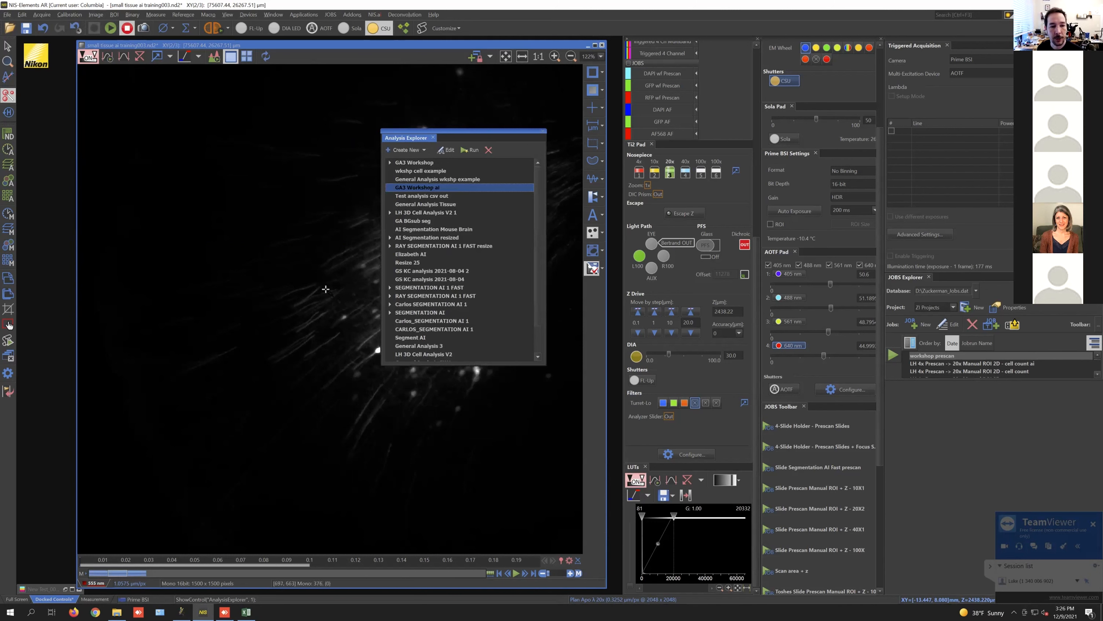
pyautogui.click(447, 150)
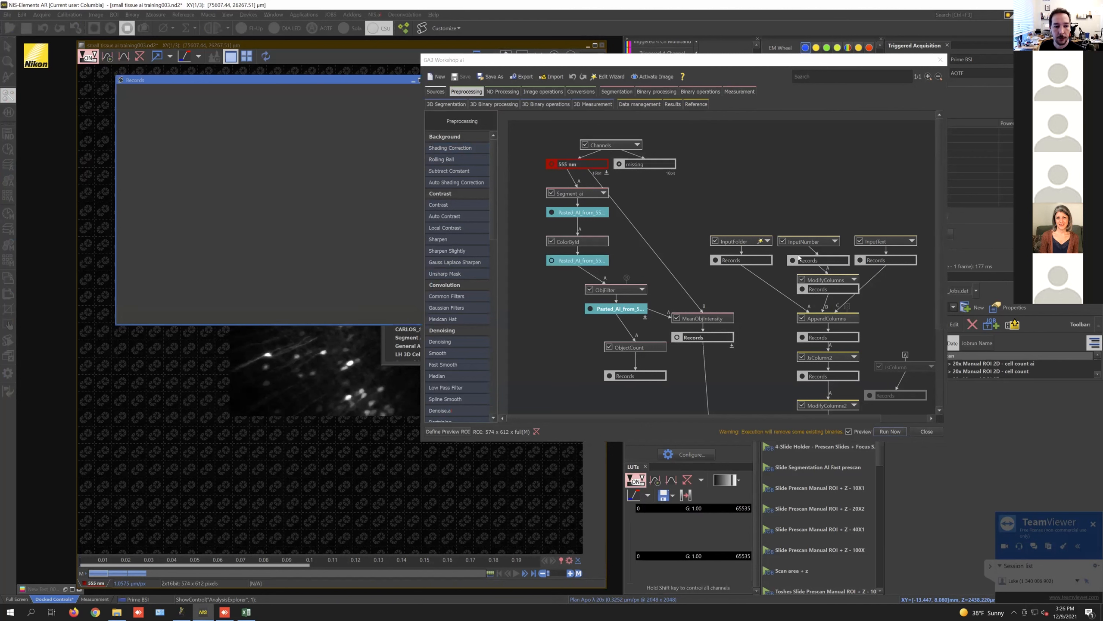
# Step: Move the Records table, the recipe editor and the Analysis Explorer clear of the image preview
pyautogui.moveTo(361, 82); pyautogui.dragTo(520, 473)
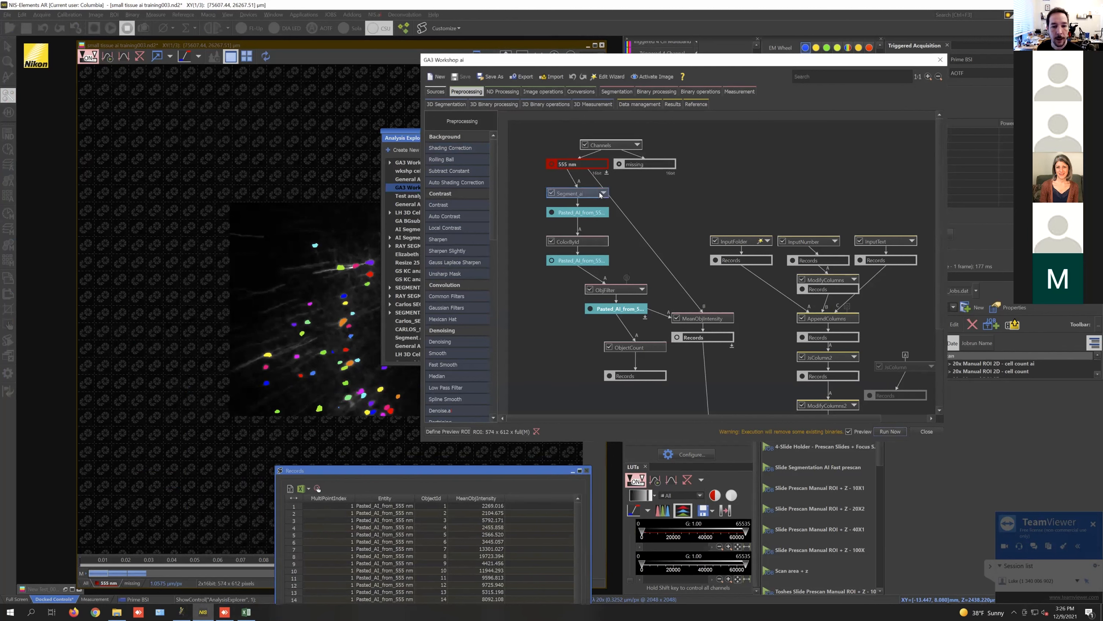
pyautogui.moveTo(487, 61); pyautogui.dragTo(591, 68)
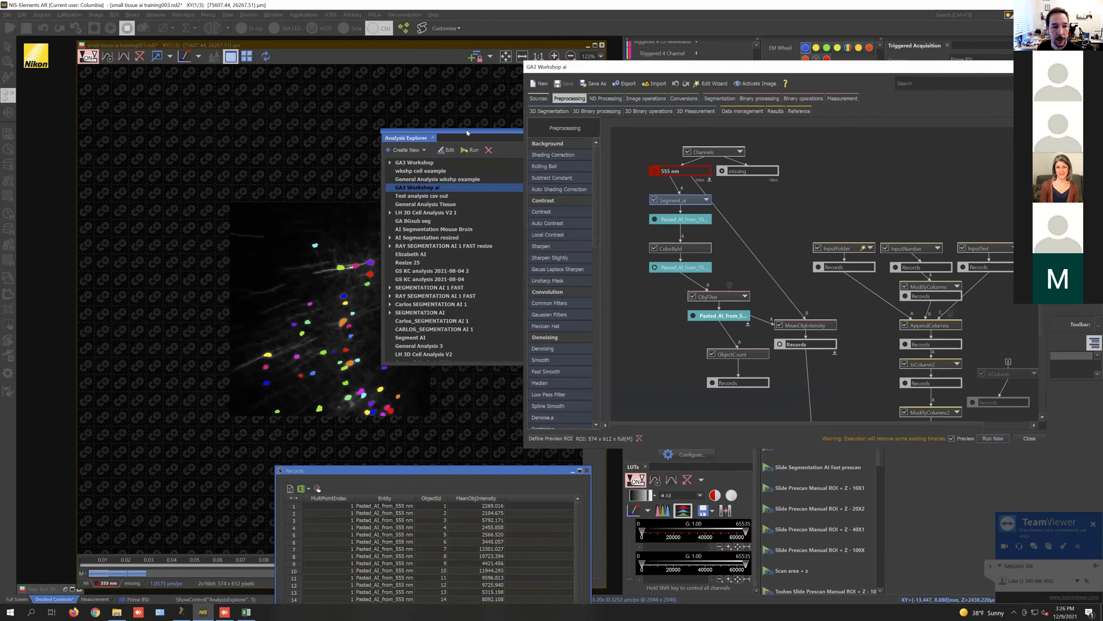
pyautogui.moveTo(471, 144); pyautogui.dragTo(633, 451)
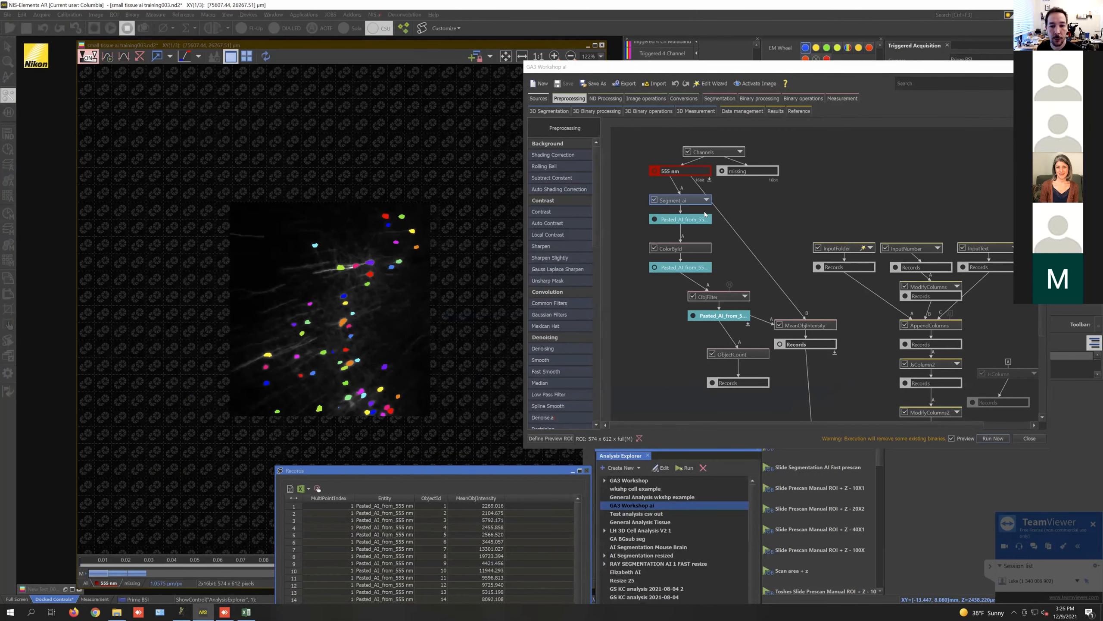
# Step: Test the Segment_ai node's Separate option at OFF, restore it to 1x, and close the node's settings
pyautogui.click(707, 201)
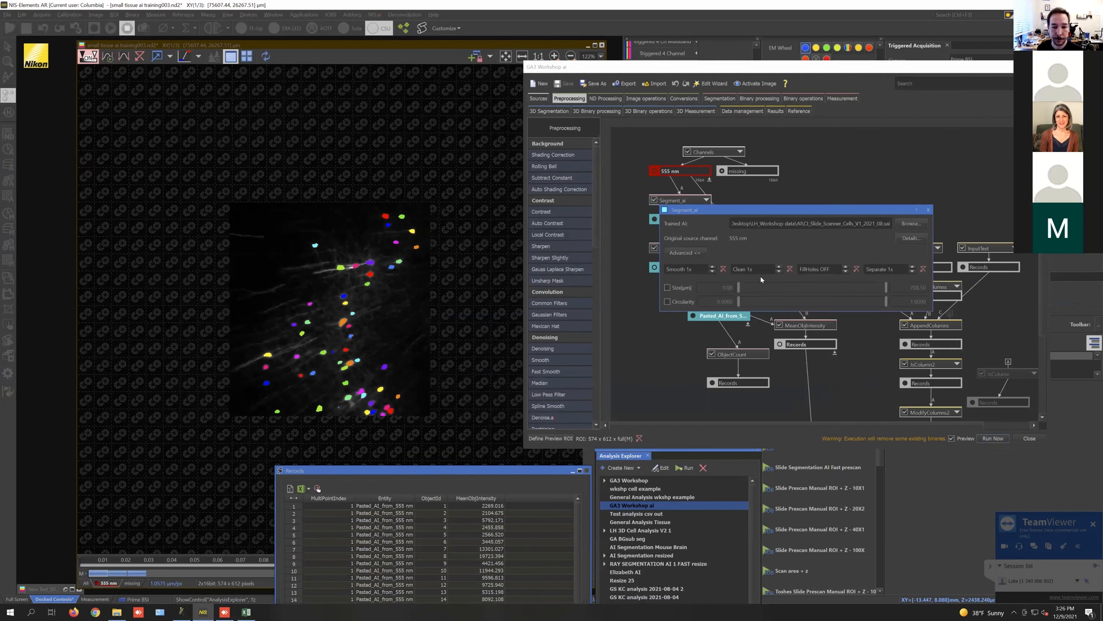
pyautogui.click(712, 270)
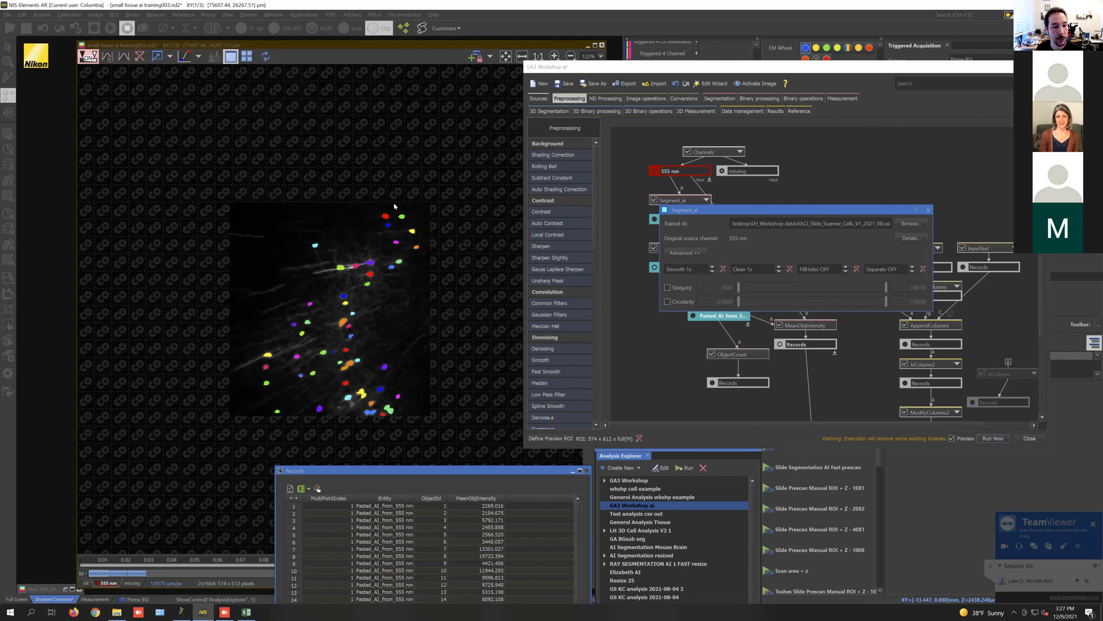
pyautogui.click(913, 268)
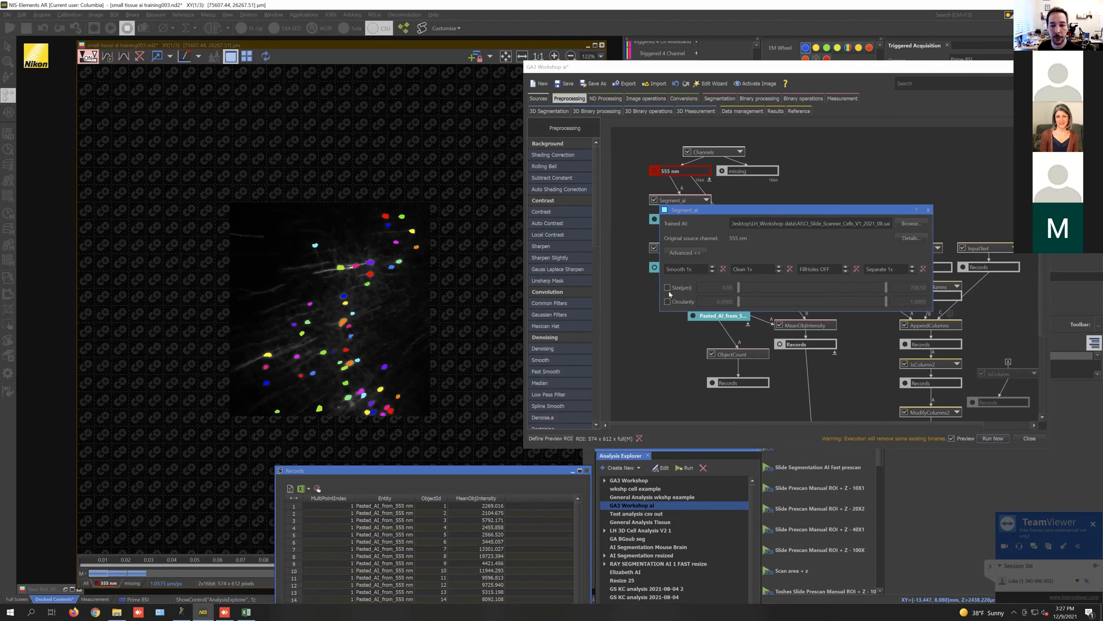
pyautogui.click(928, 210)
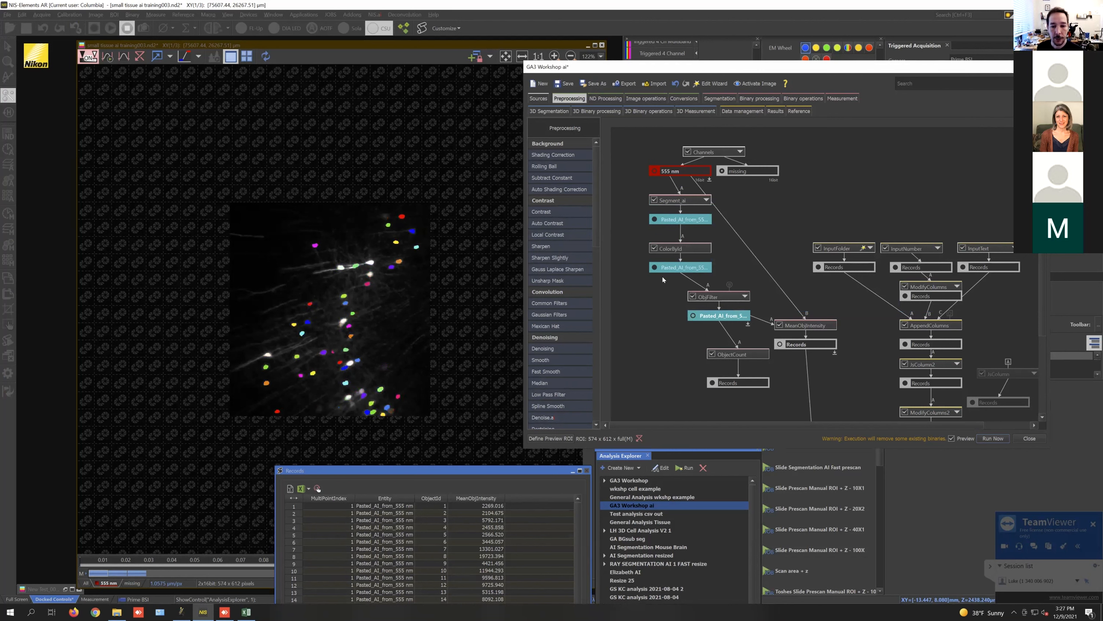
# Step: Preview the ObjFilter result, examine its Fill Area limits and available features, and close the recipe without saving
pyautogui.click(694, 315)
pyautogui.click(747, 297)
pyautogui.moveTo(818, 326); pyautogui.dragTo(816, 327)
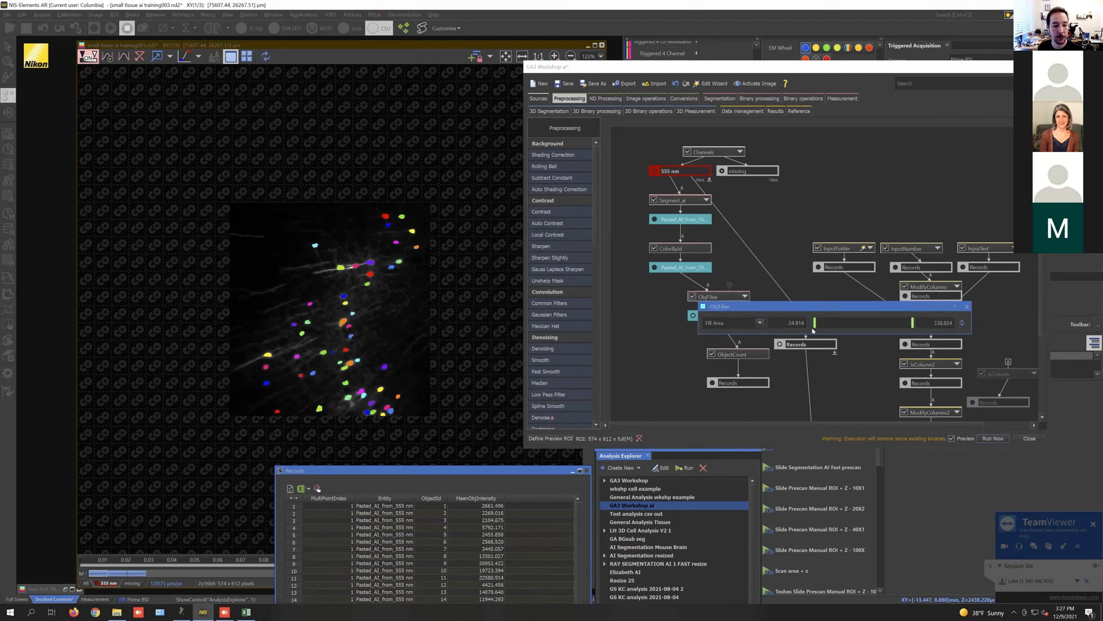
pyautogui.click(760, 322)
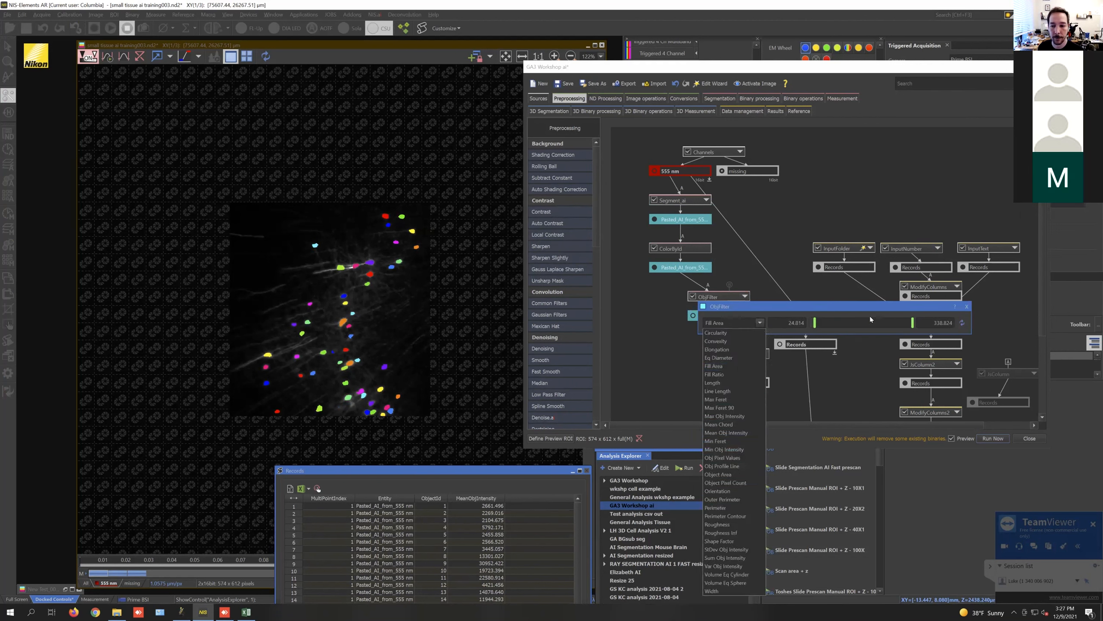
pyautogui.click(760, 323)
pyautogui.click(966, 306)
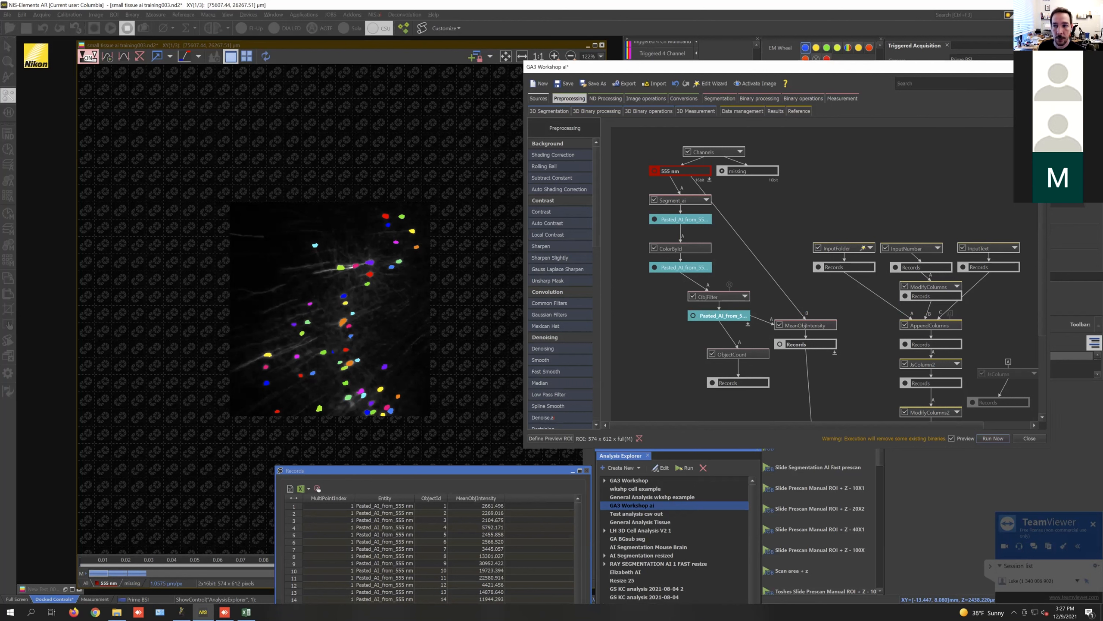
pyautogui.click(1042, 66)
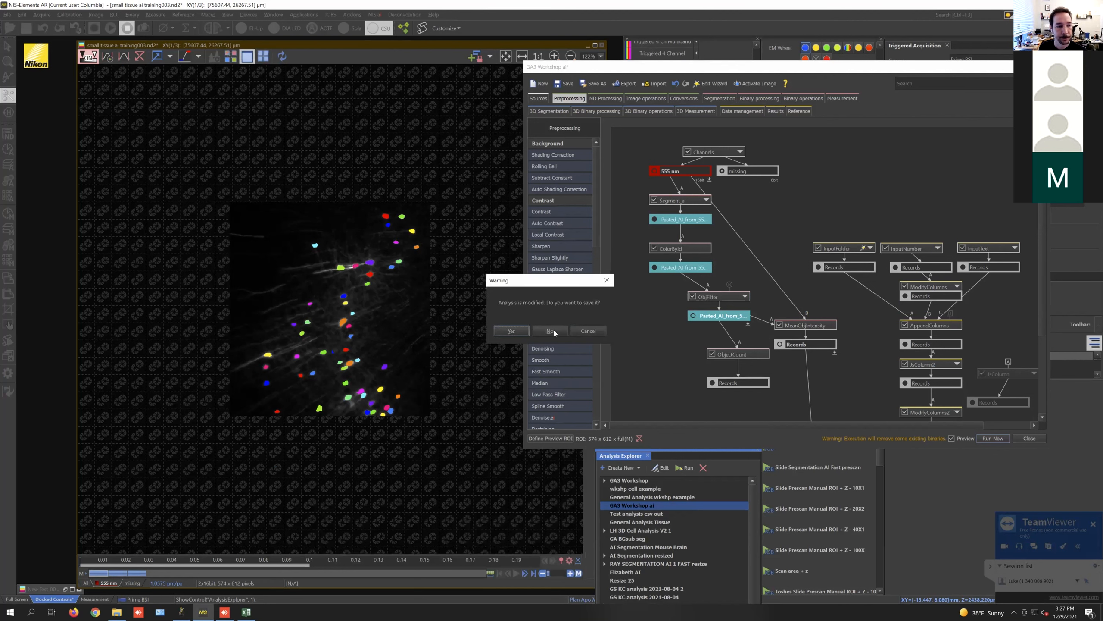
pyautogui.click(544, 330)
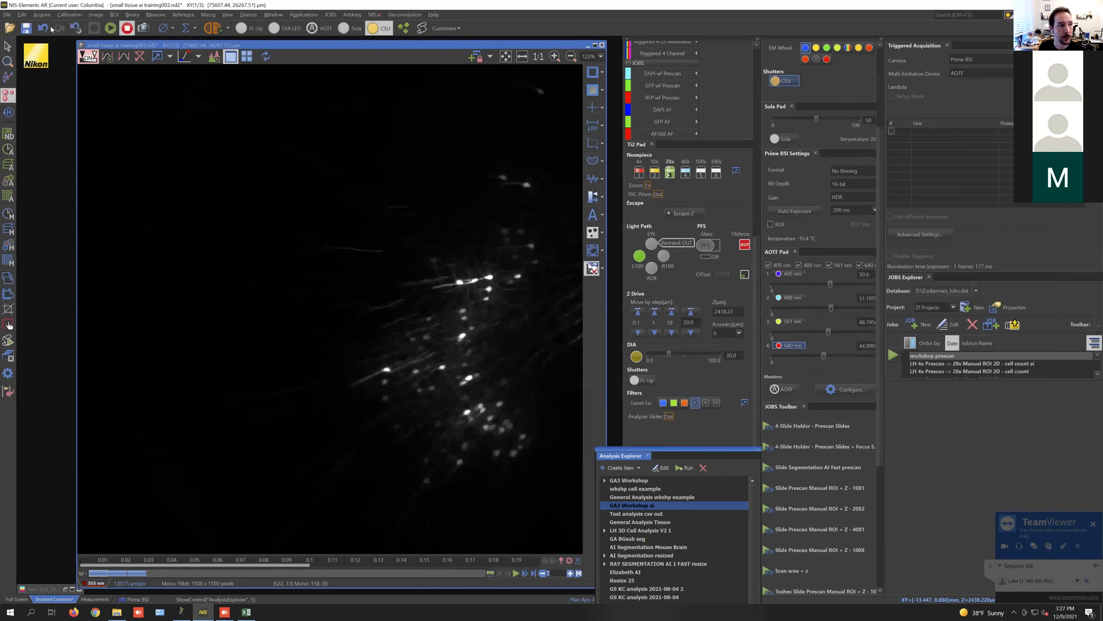
# Step: Set up a Batch GA3 entry applying GA3 Workshop ai to the "small" folder in Eg cortex 647, and close the batch without running it
pyautogui.click(96, 14)
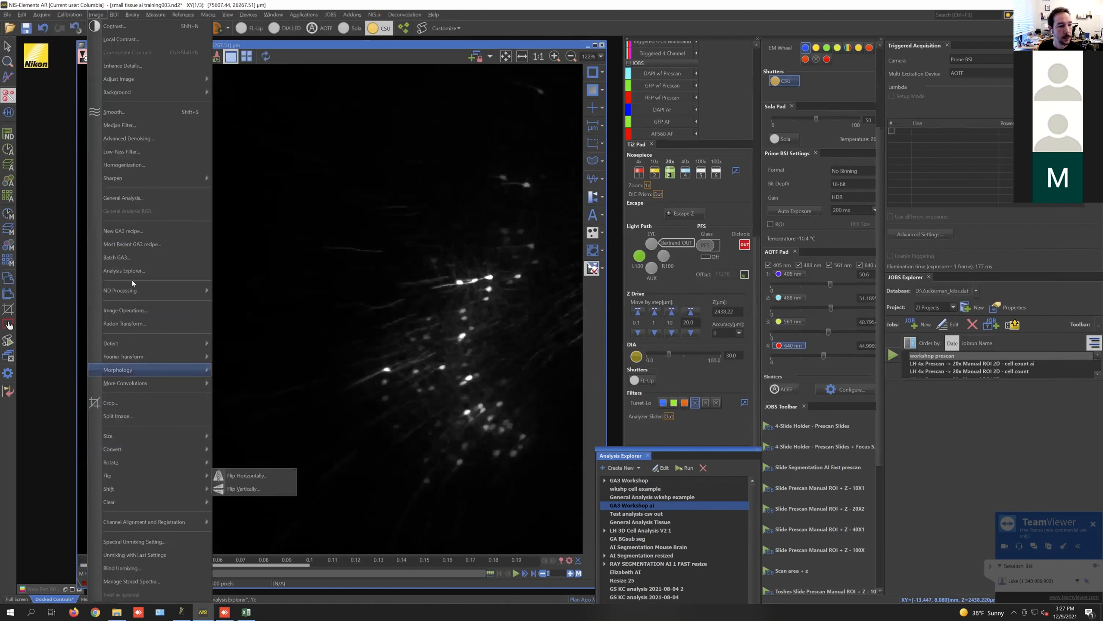
pyautogui.click(122, 258)
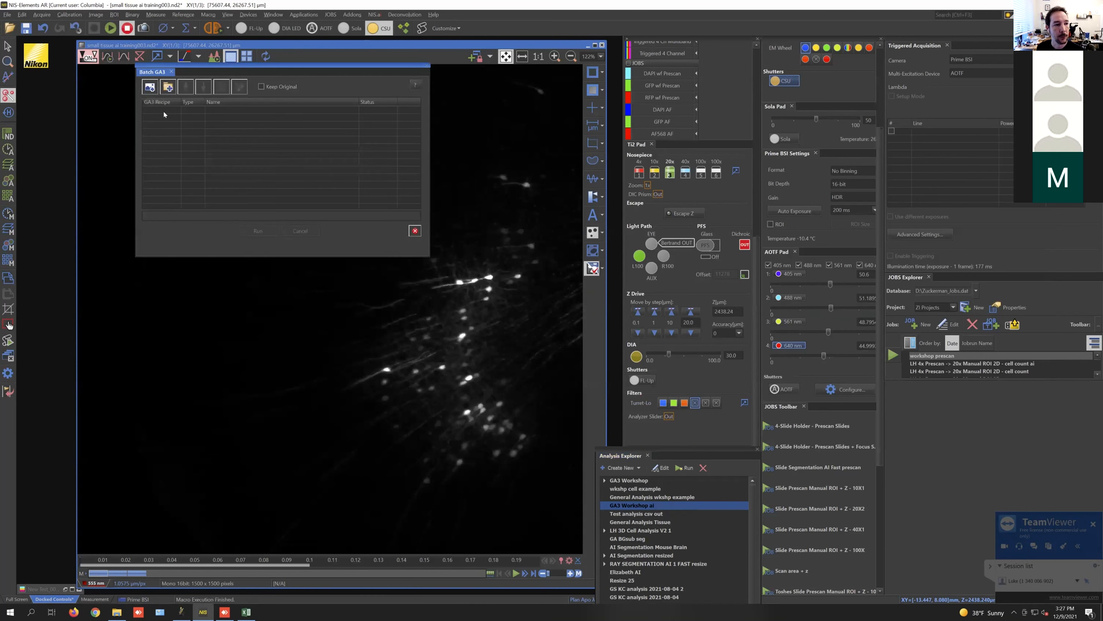
pyautogui.click(168, 87)
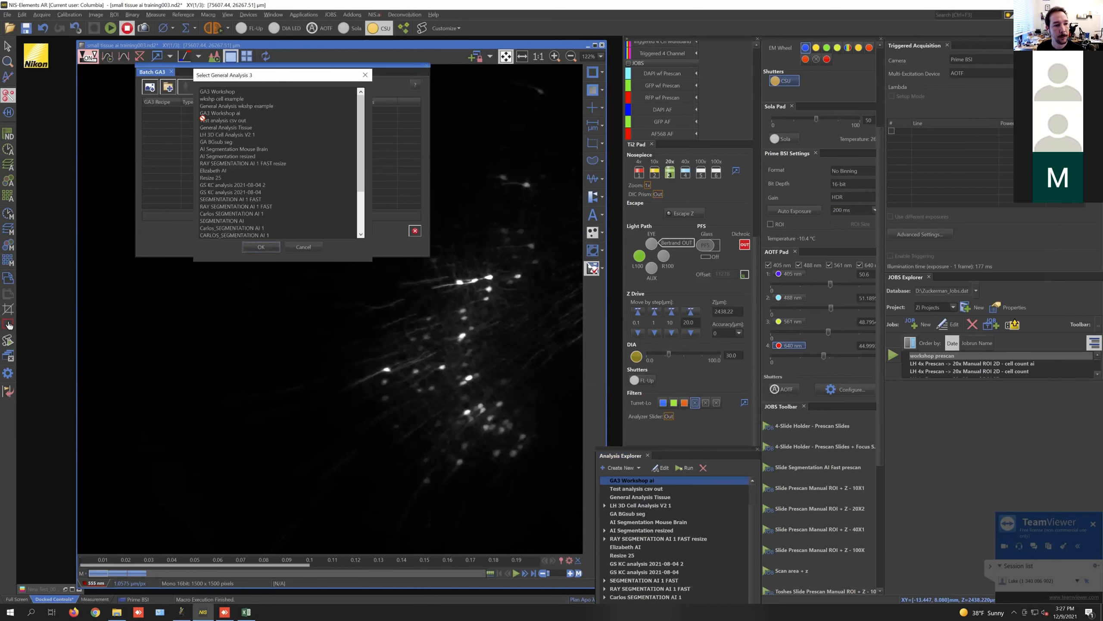
pyautogui.doubleClick(224, 114)
pyautogui.click(215, 113)
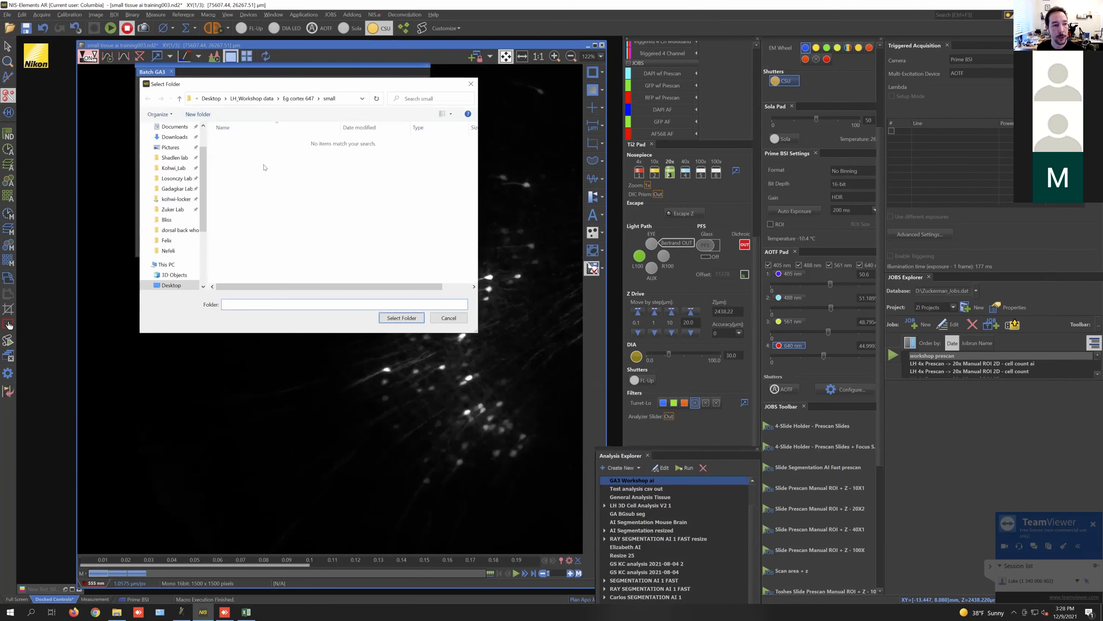
pyautogui.click(408, 317)
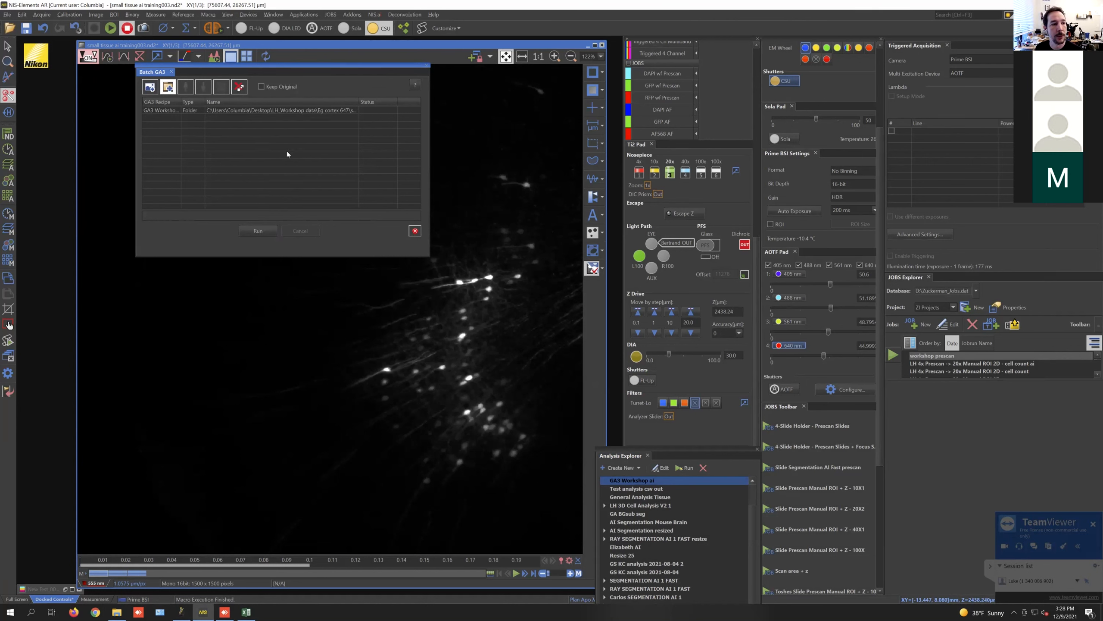
pyautogui.click(426, 64)
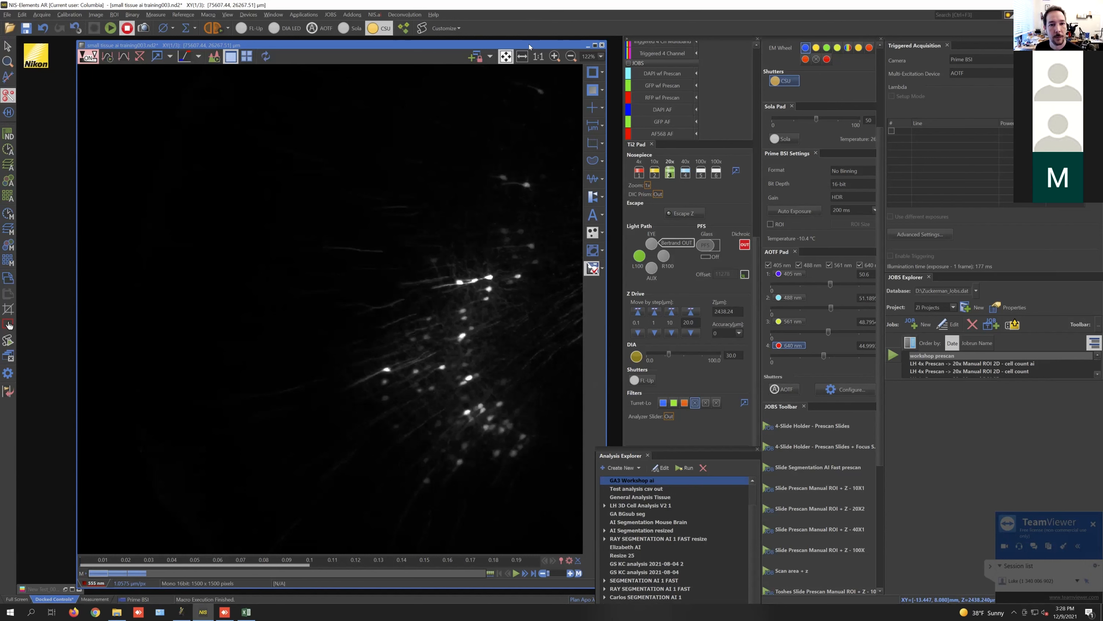
pyautogui.moveTo(464, 43); pyautogui.dragTo(481, 51)
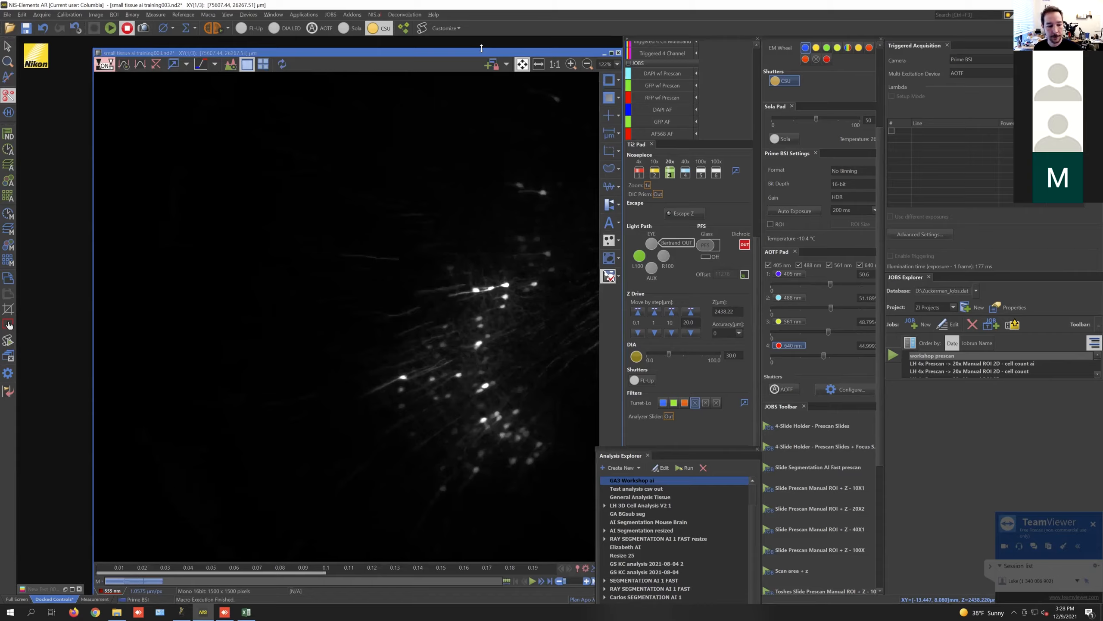